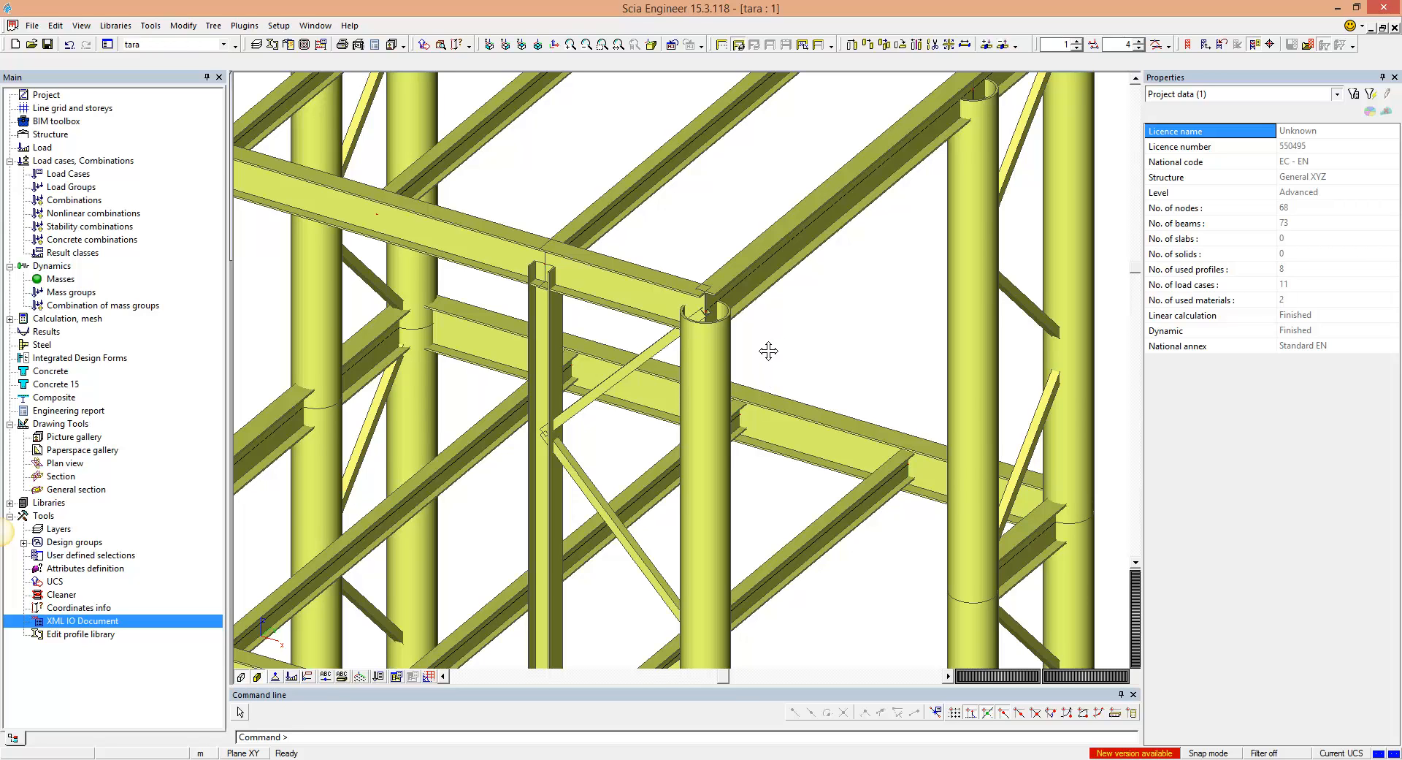
Run the batch FE analysis of the steel frame with linear calculation and modal analysis enabled
scroll(774, 336, down, 5)
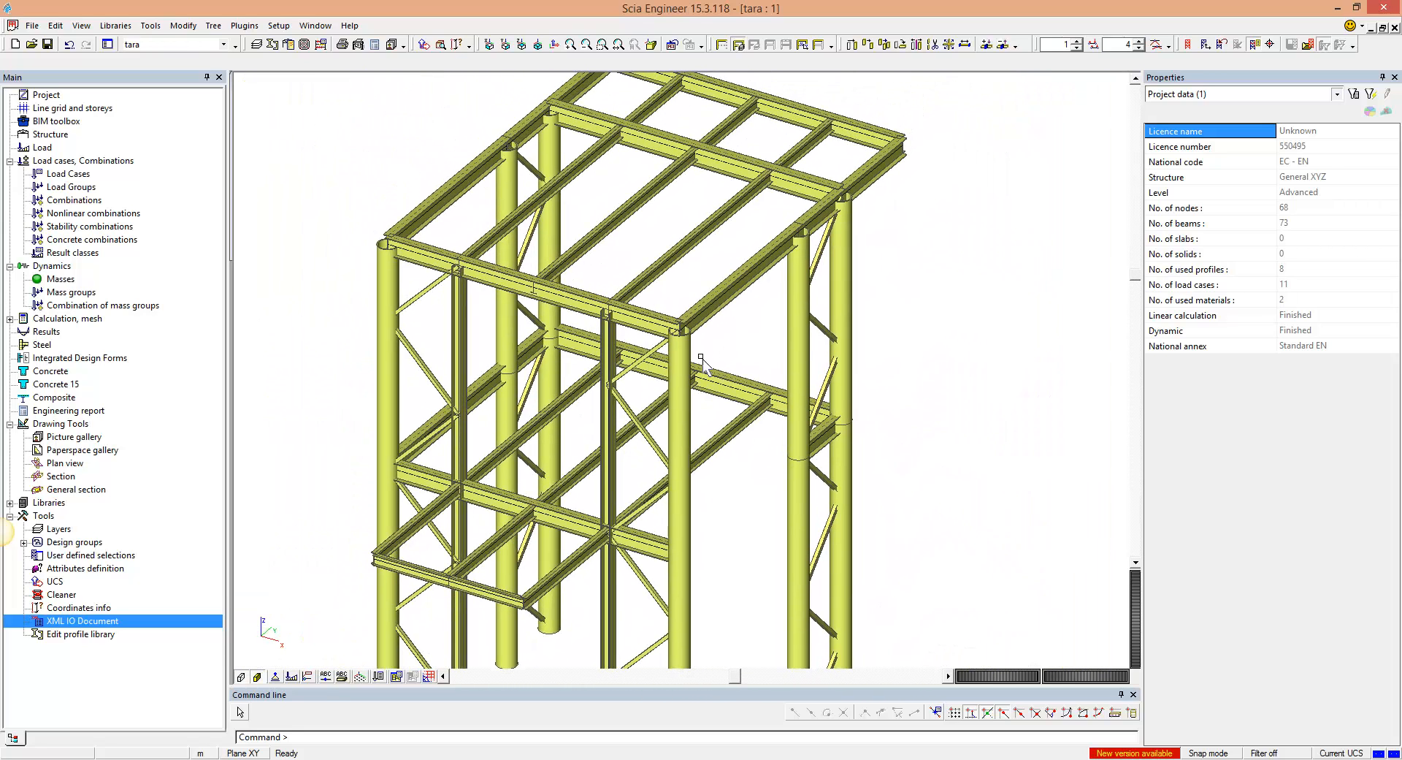
scroll(701, 358, down, 2)
middle_drag(698, 373, 698, 349)
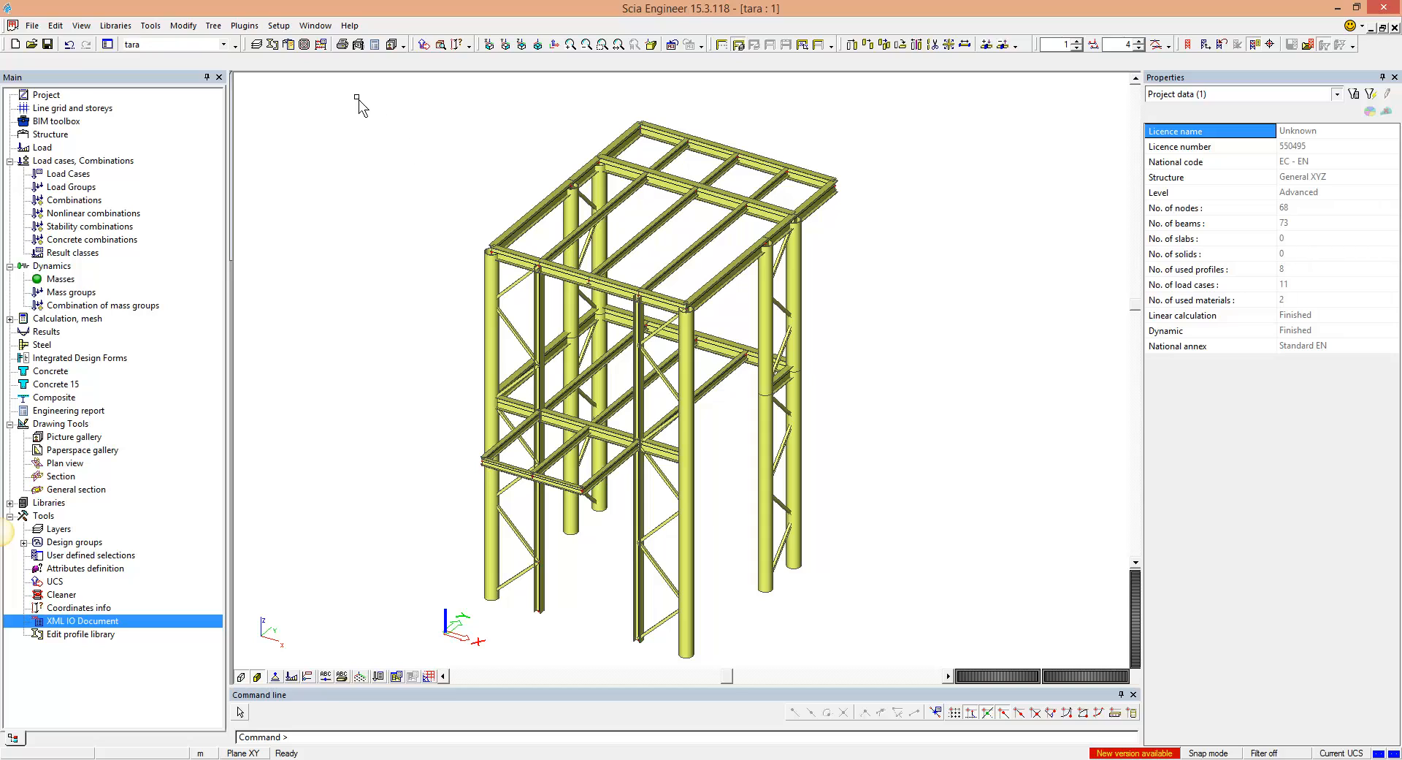
click(321, 44)
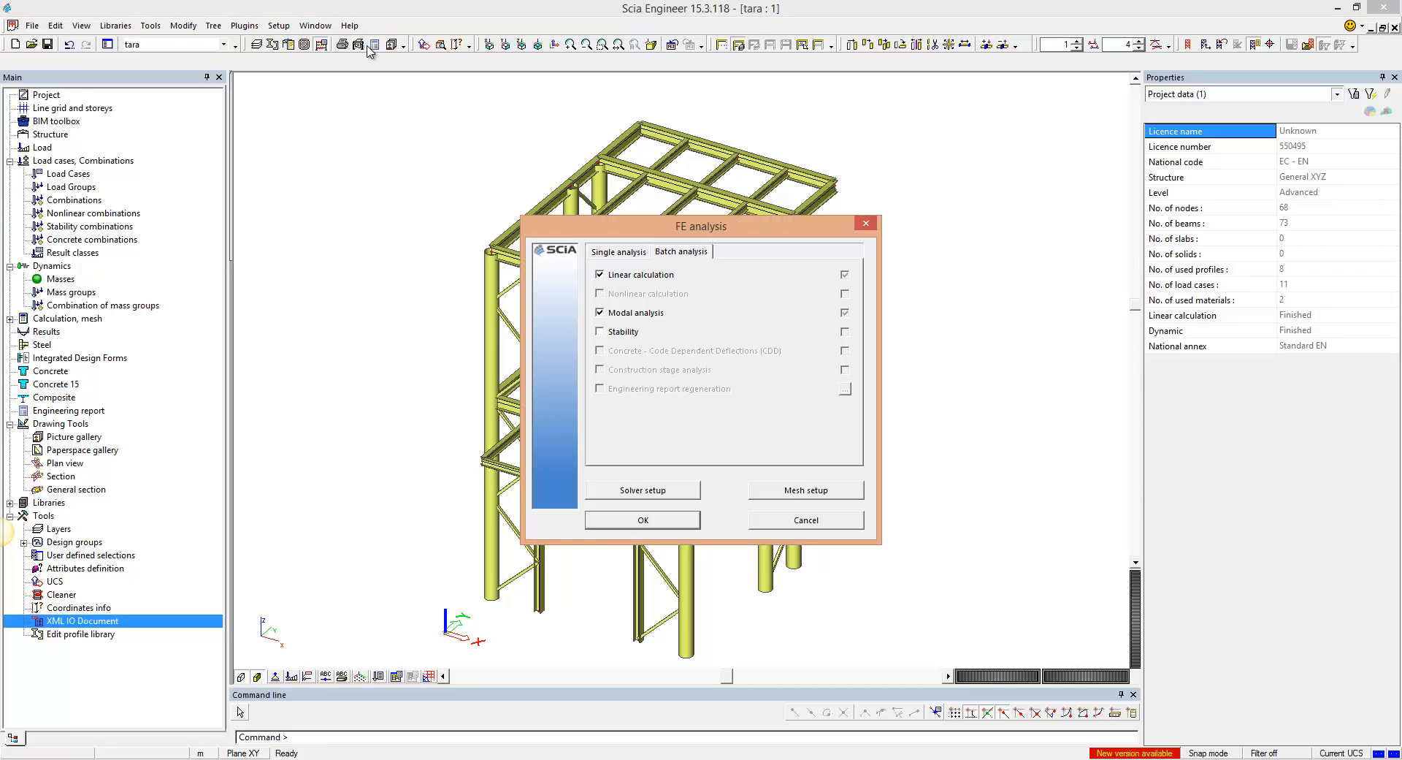
drag(665, 237, 523, 261)
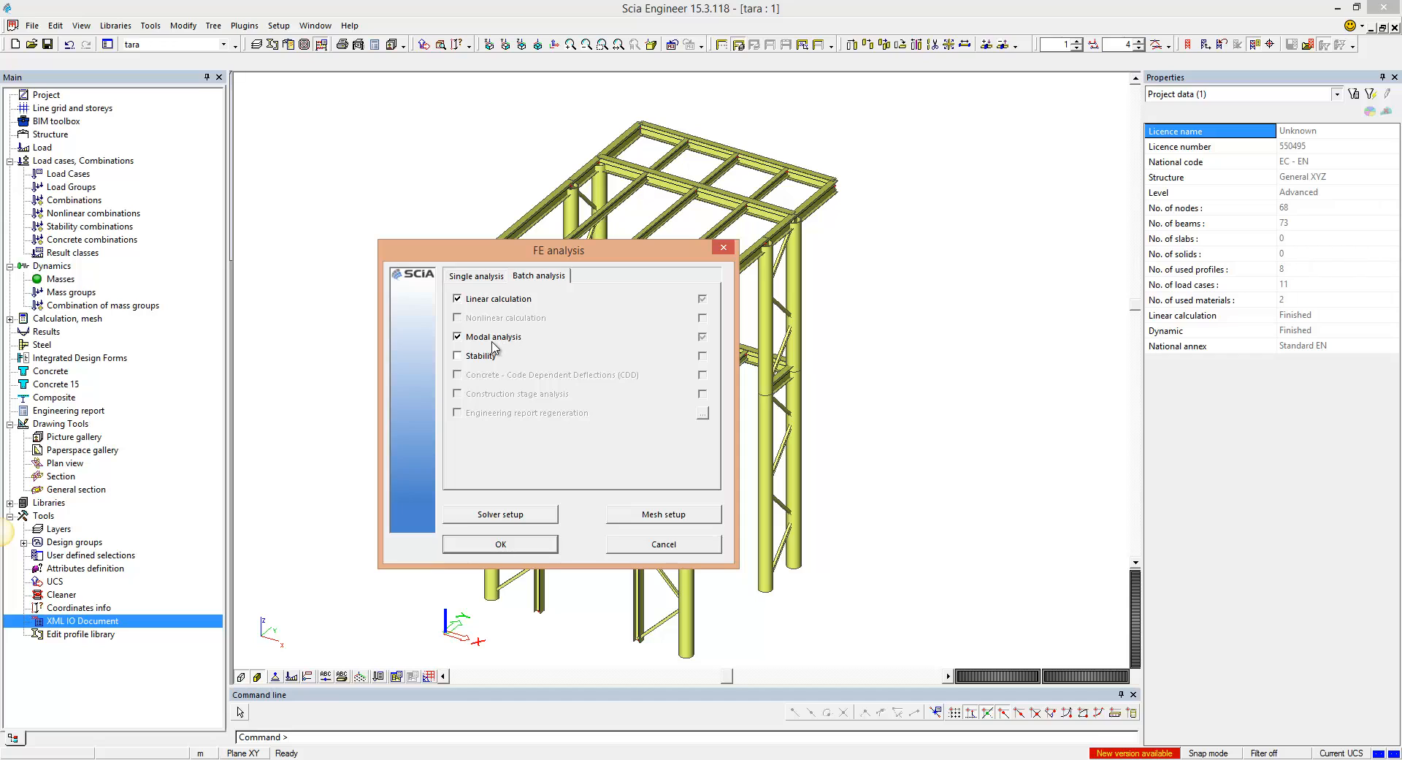
click(525, 551)
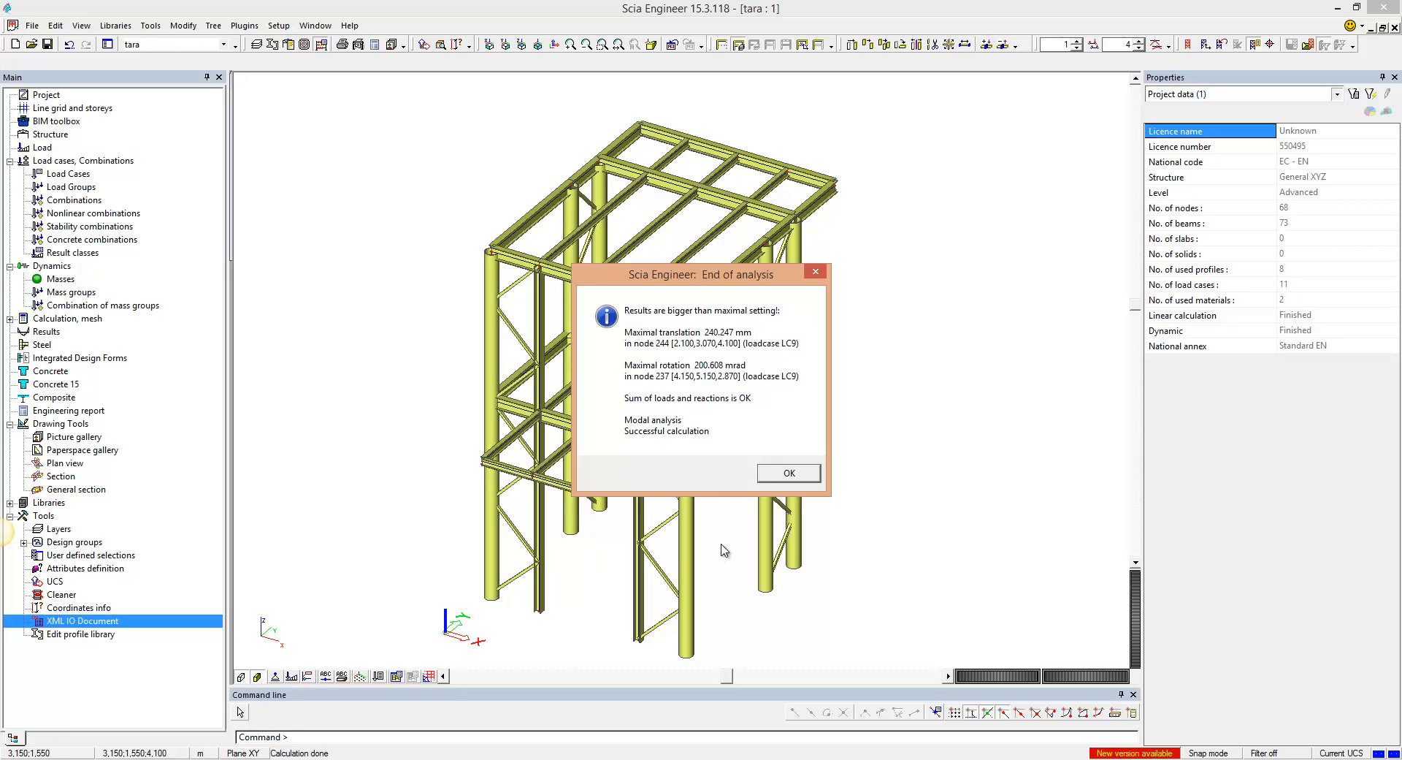
click(789, 472)
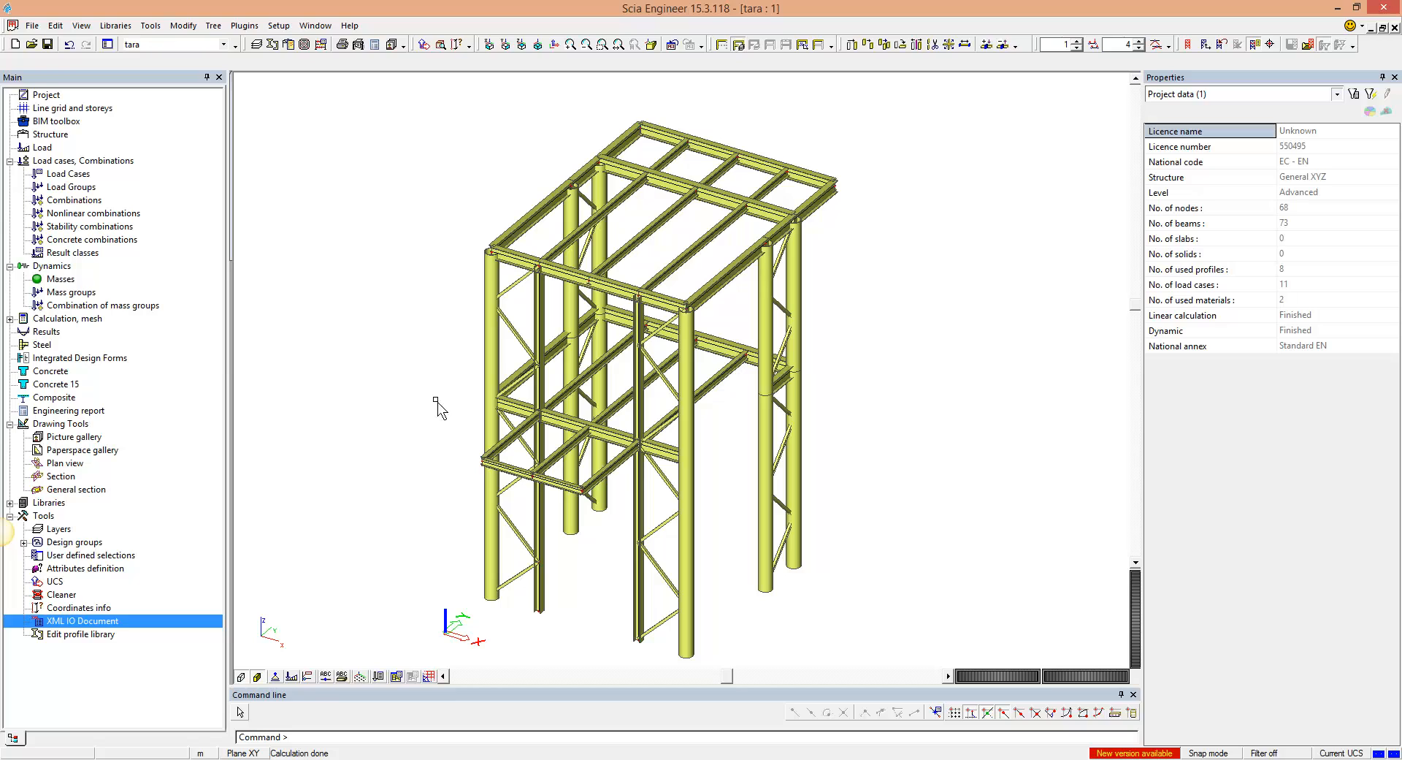
Export the XML input/output document as tara.xml on the desktop, overwriting the existing file, and close the exported file and document windows
double_click(109, 621)
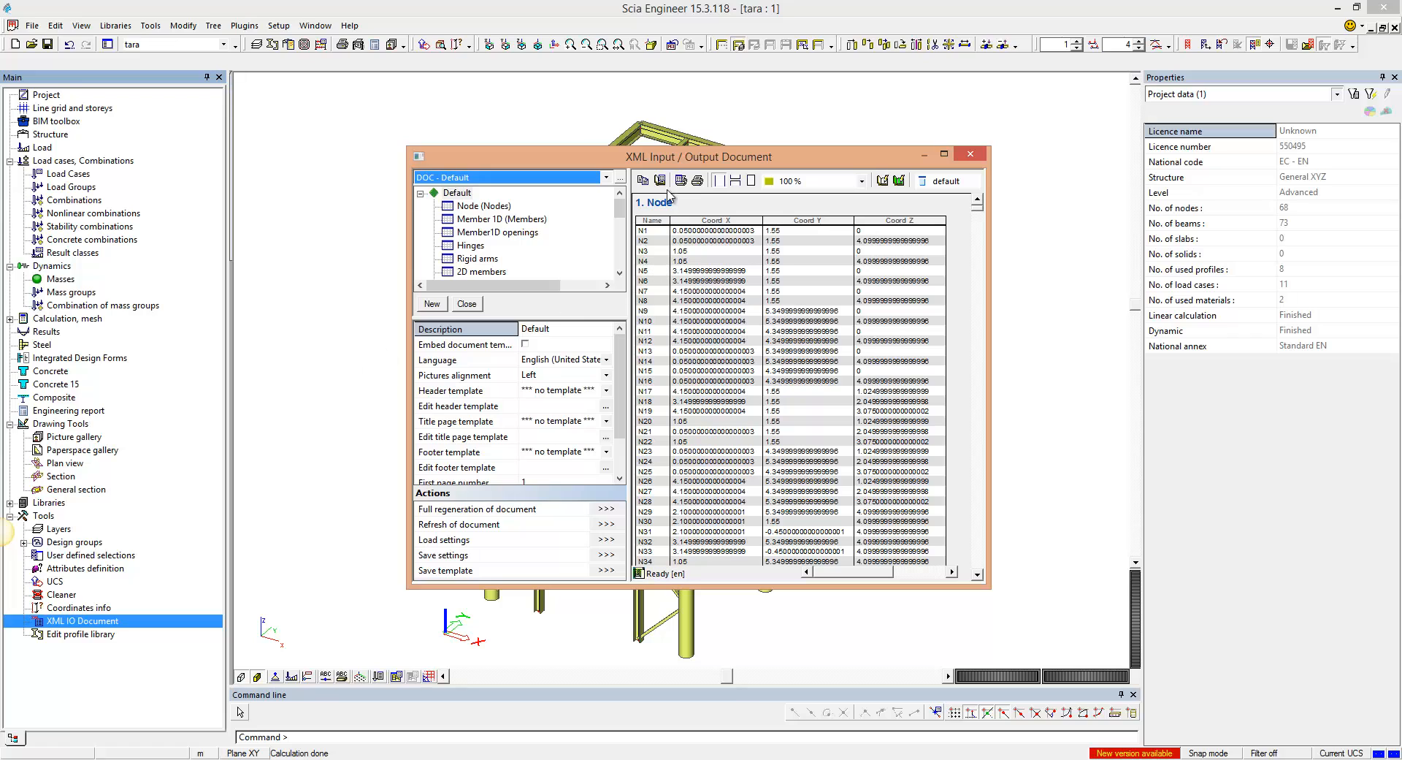
click(642, 180)
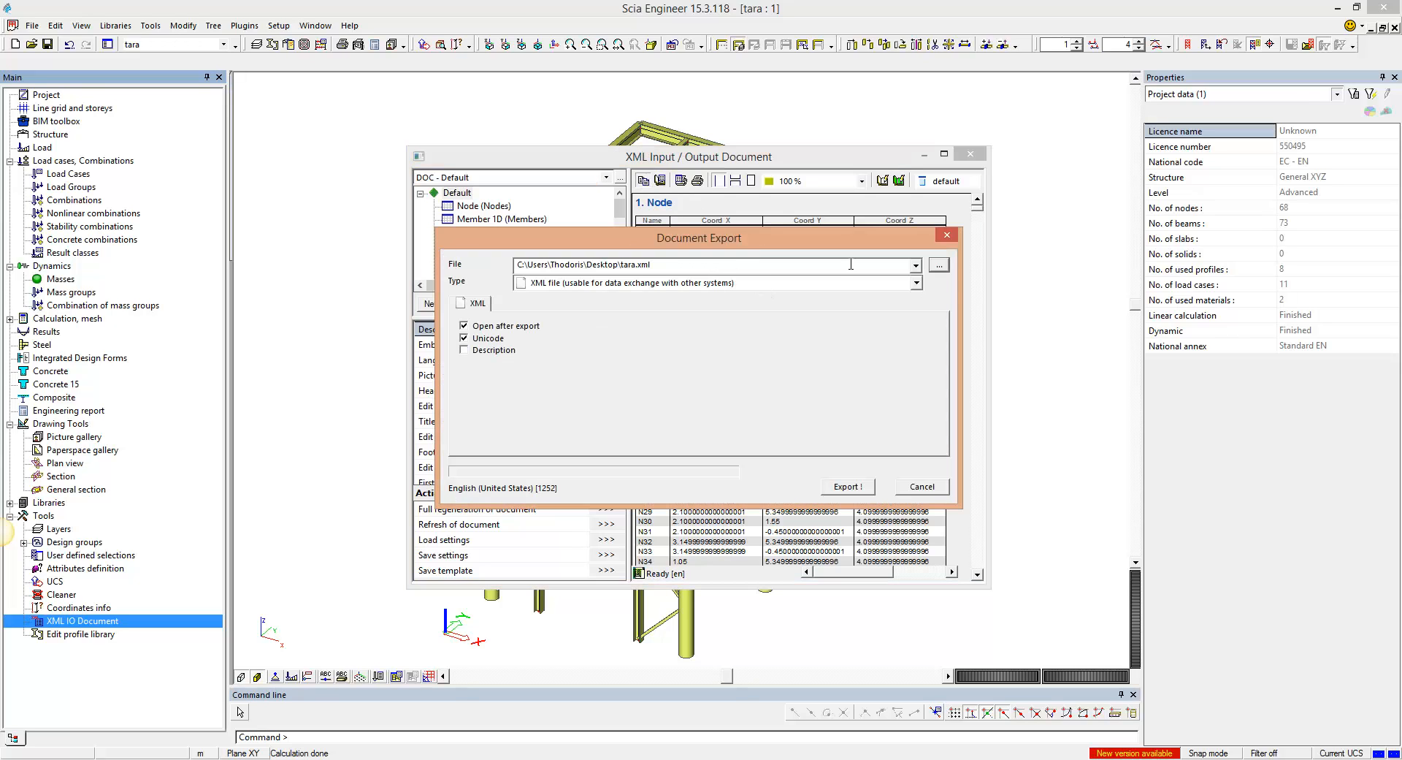
click(849, 488)
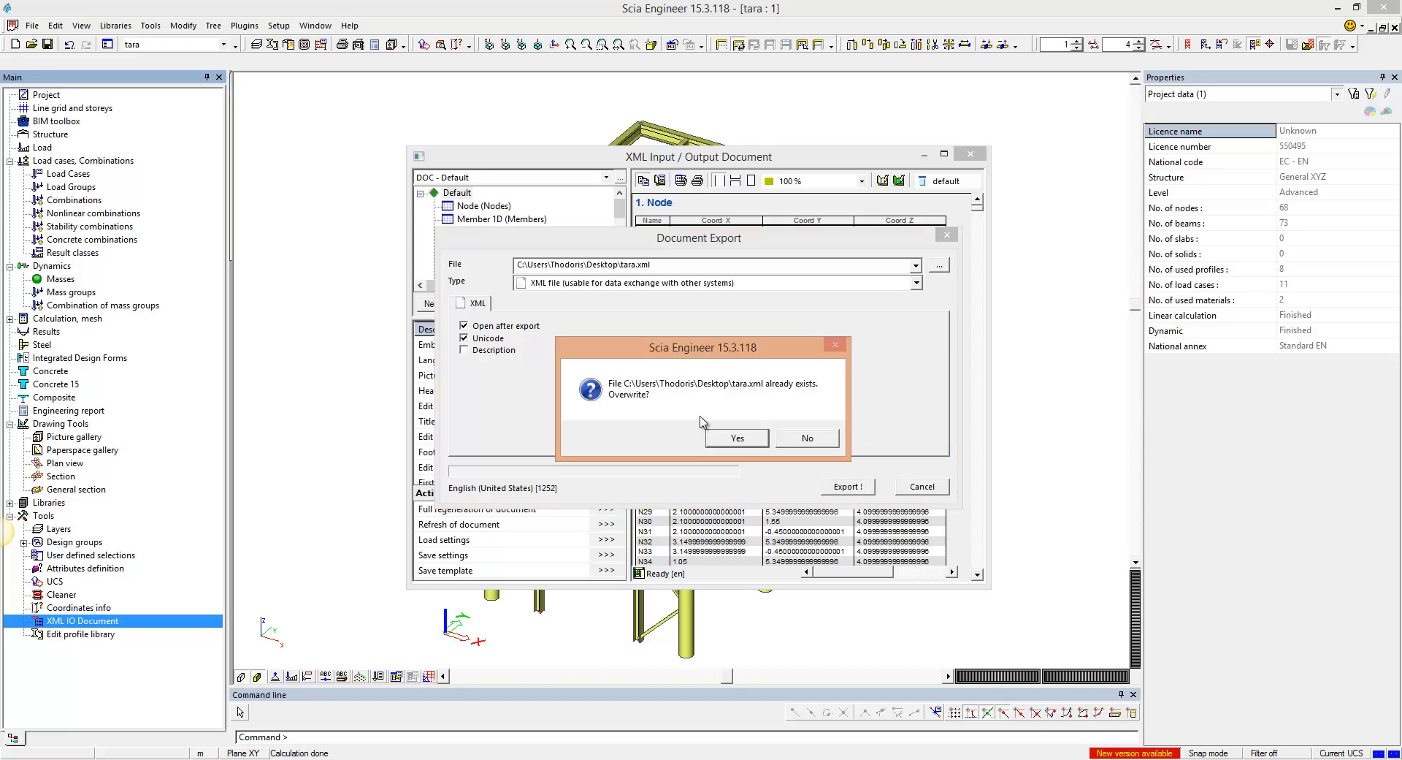
click(736, 438)
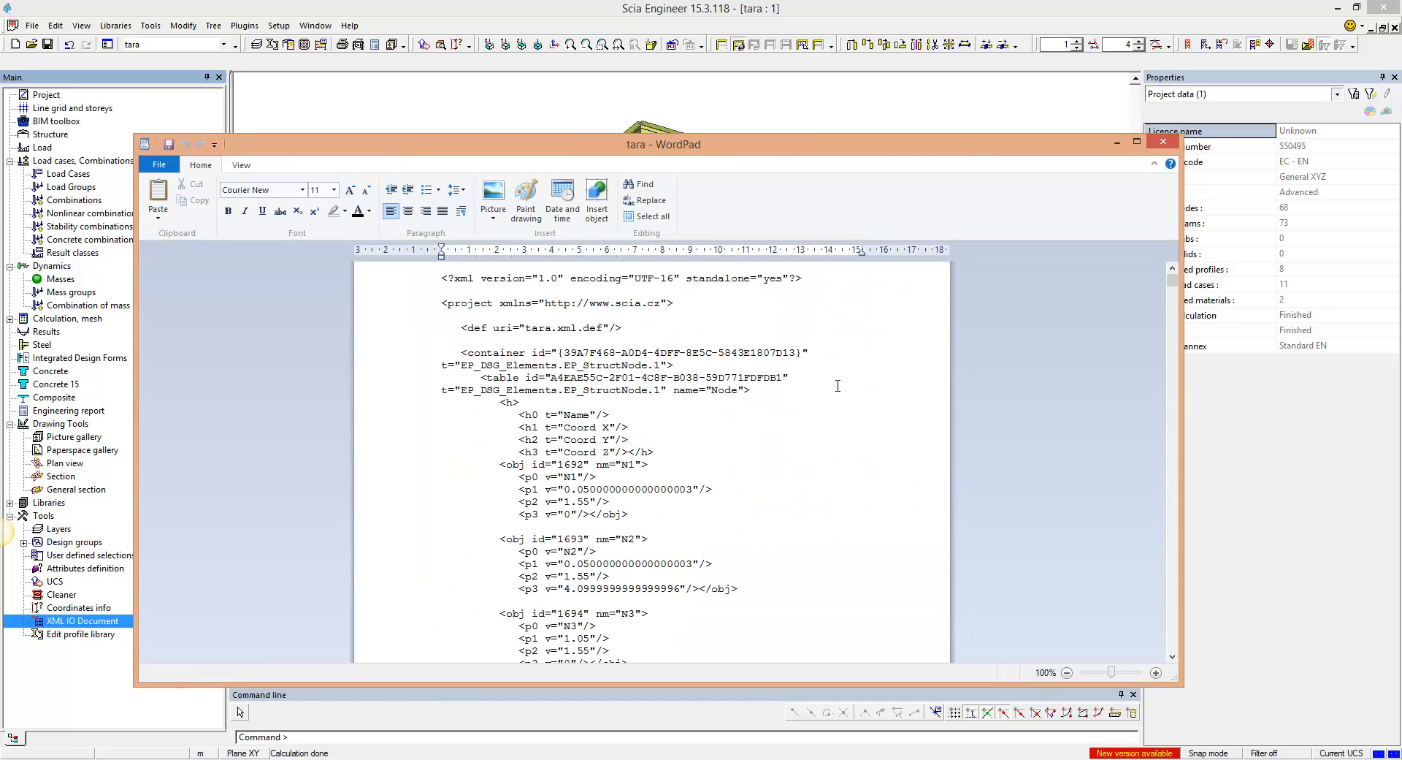
drag(1088, 151, 1053, 147)
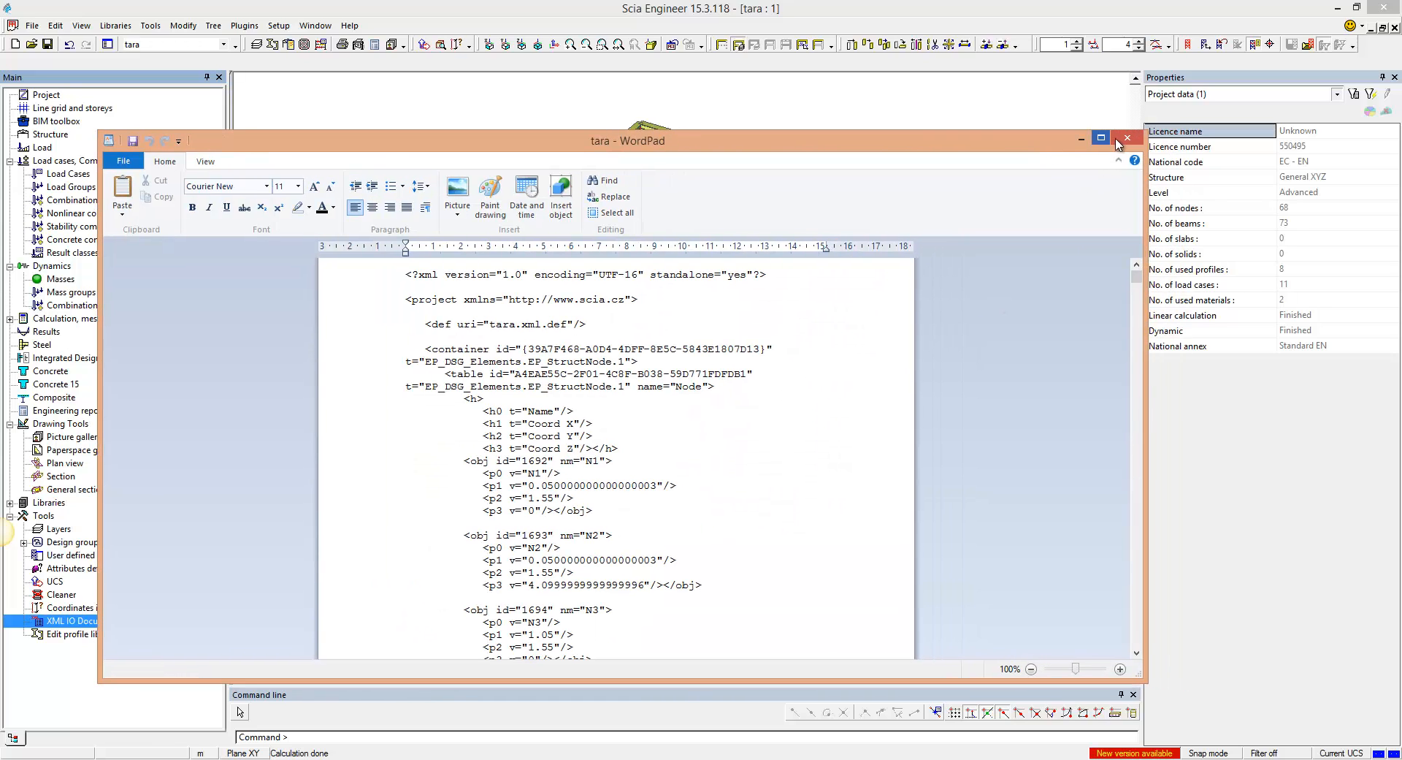
click(1117, 142)
click(971, 155)
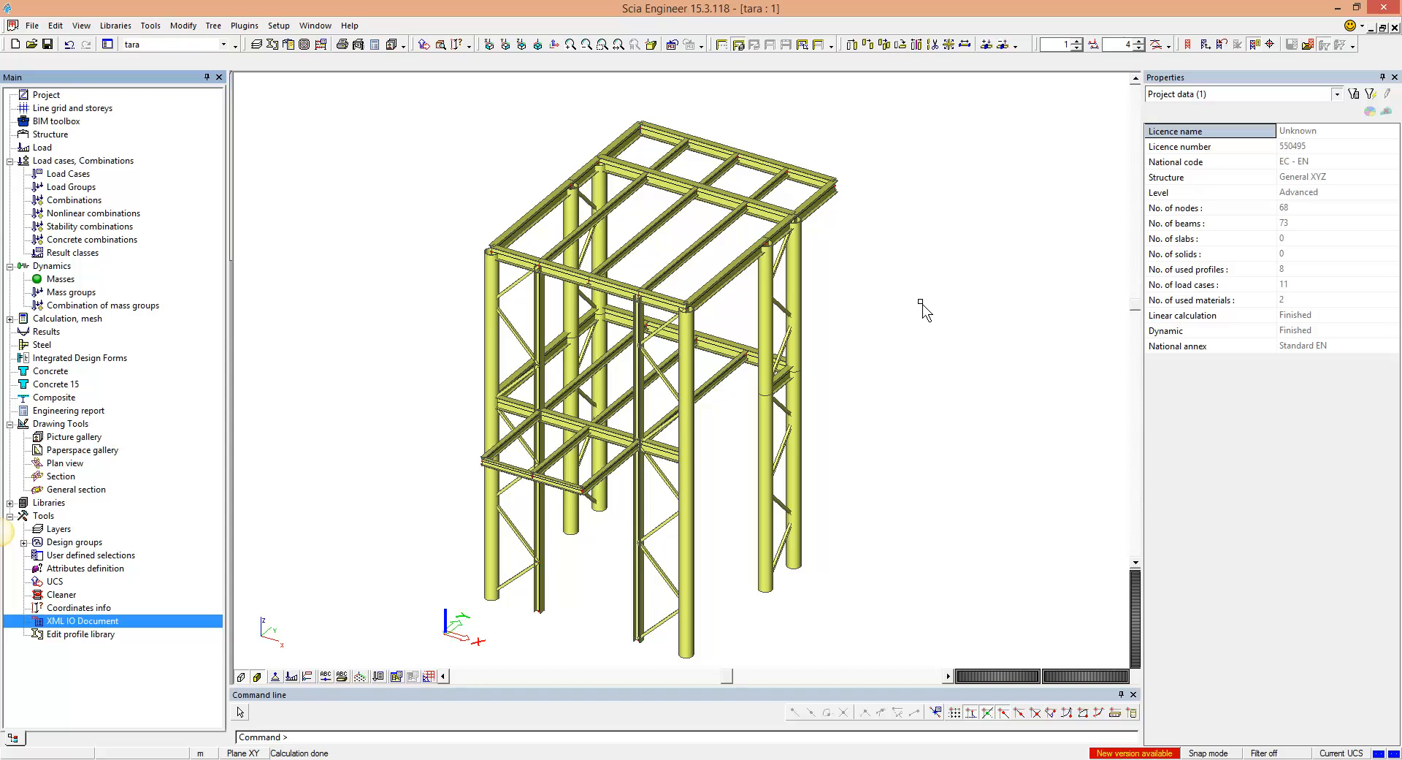
Switch to IDEA StatiCa and import the Scia file tara.xml, keeping the default design member and design group settings
ctrl+right_drag(923, 304, 923, 298)
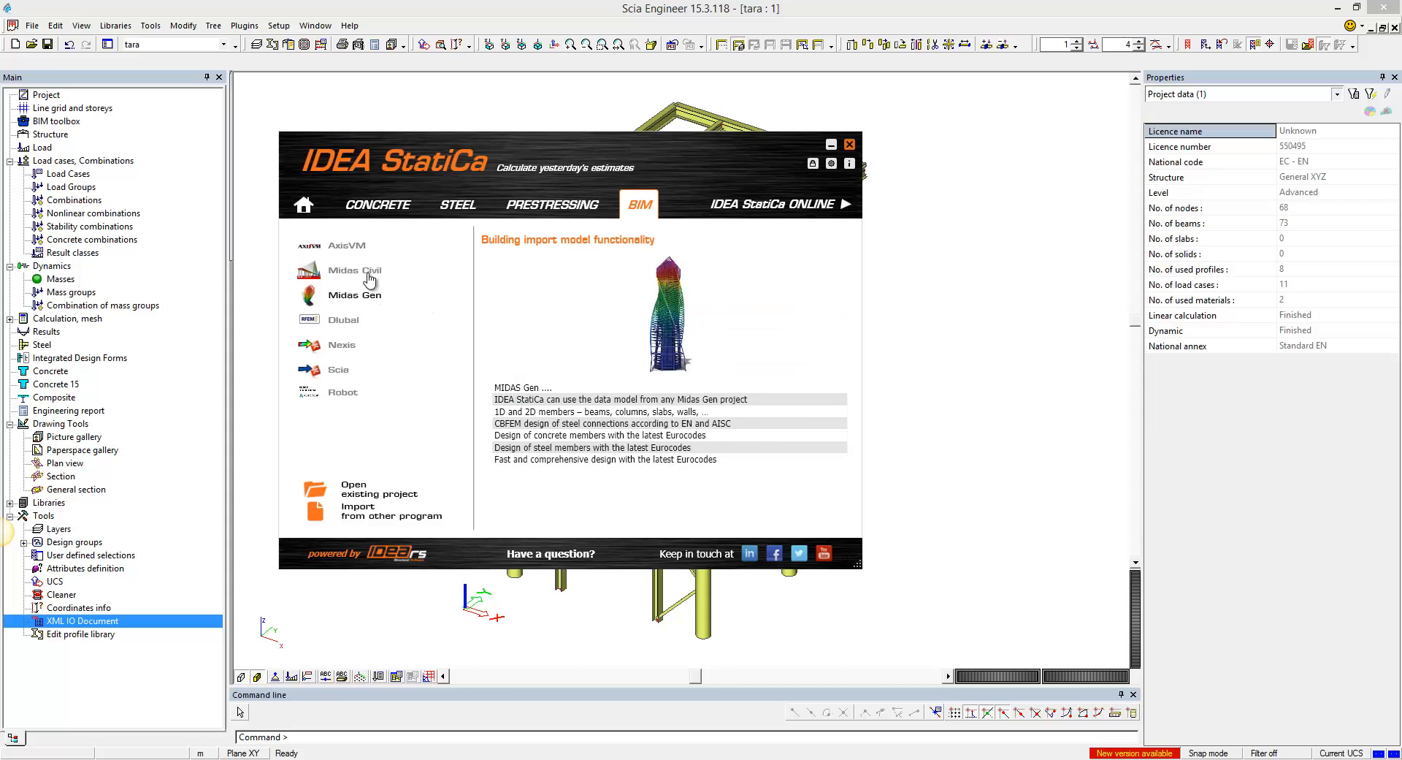
click(340, 371)
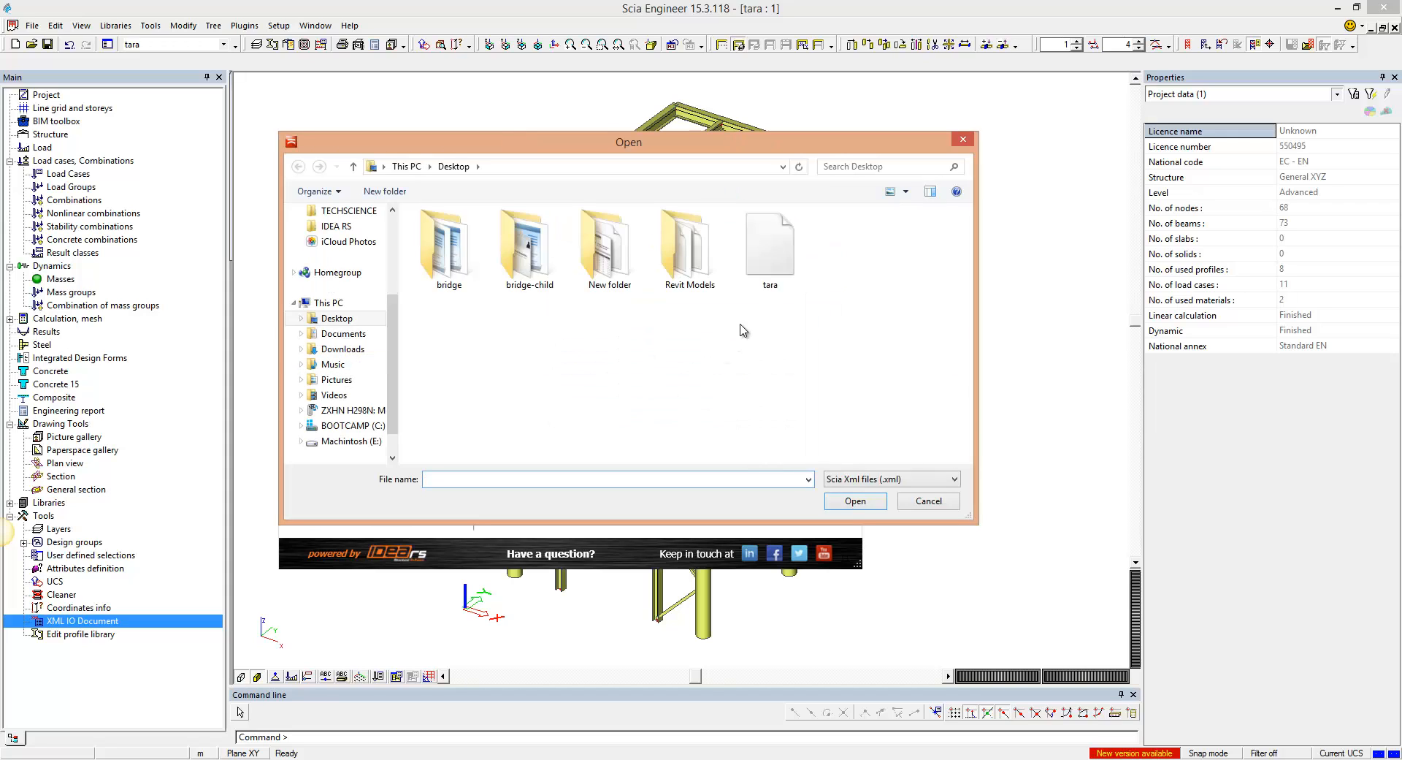
click(762, 286)
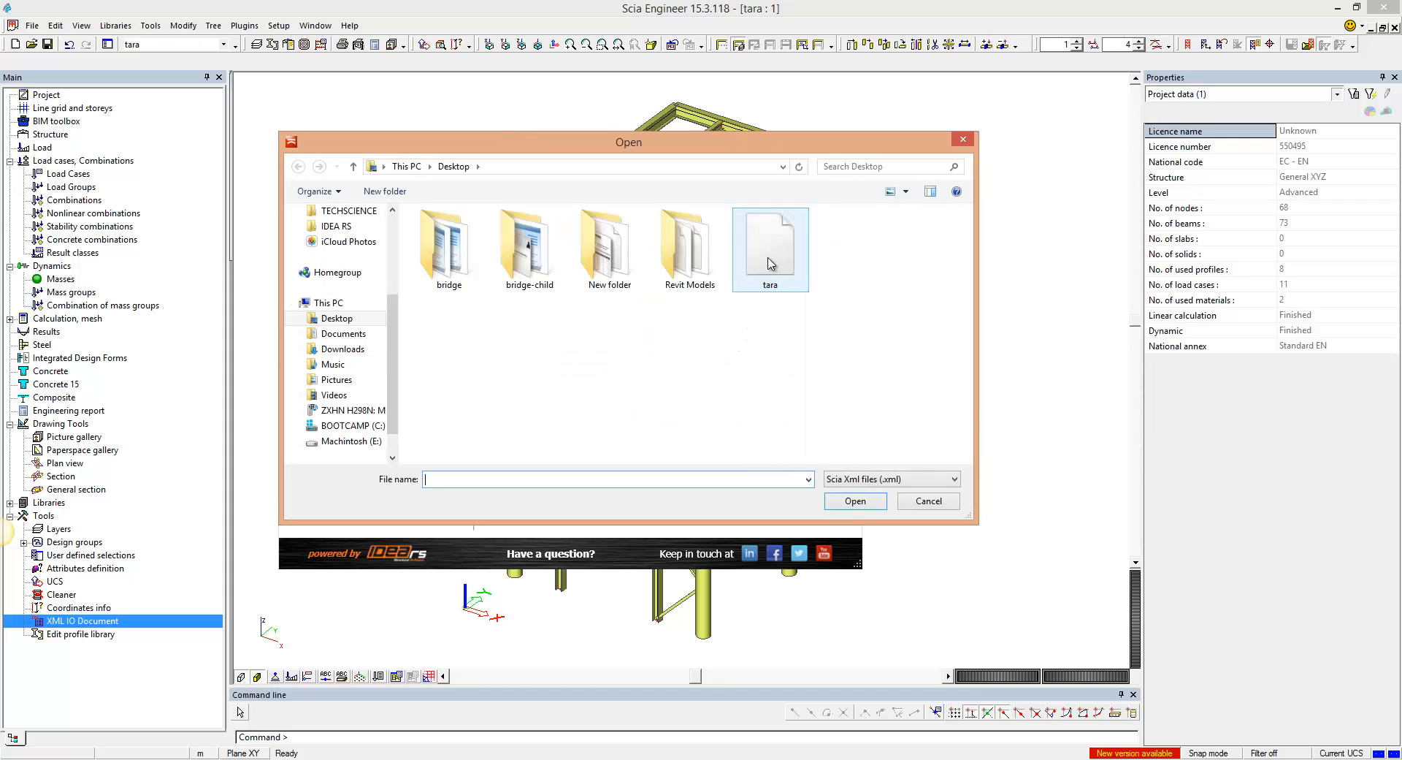
click(856, 501)
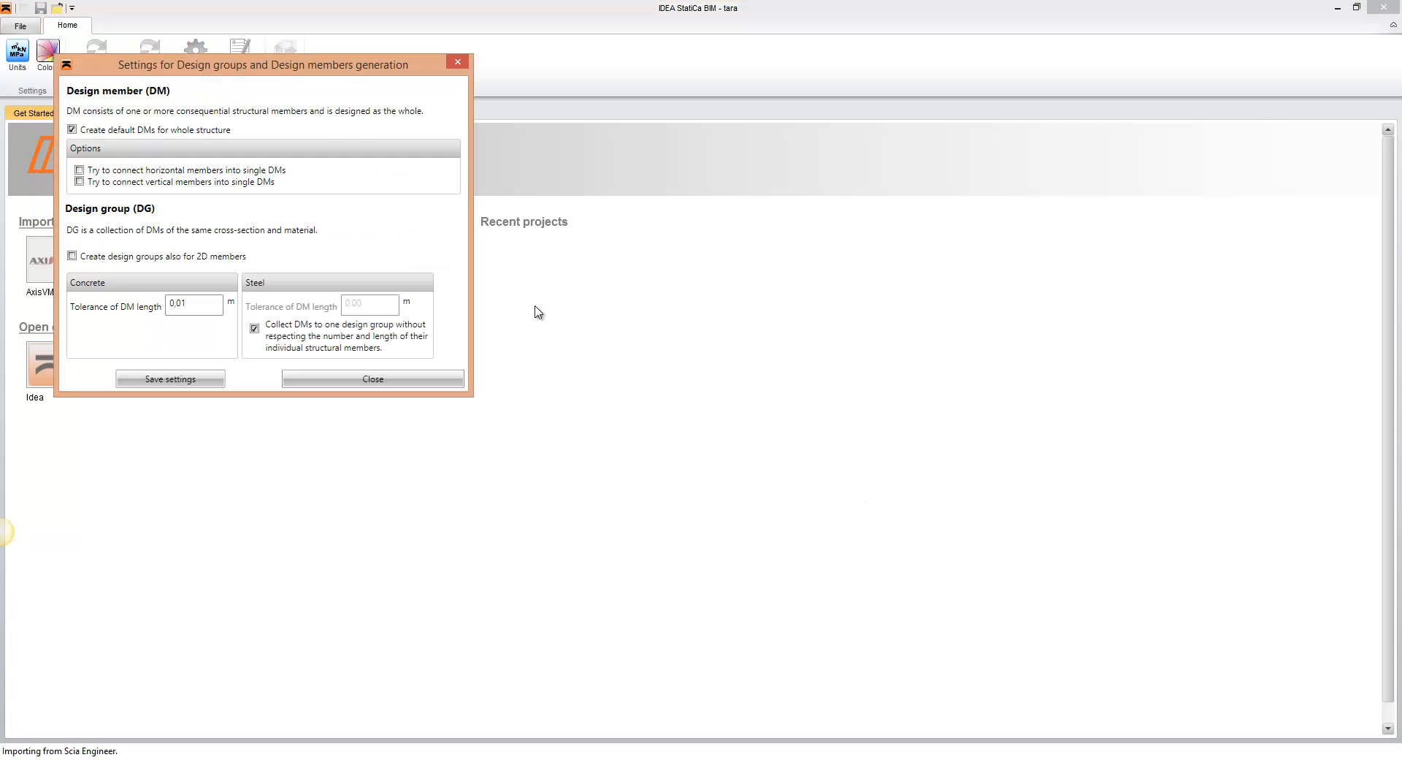
click(371, 378)
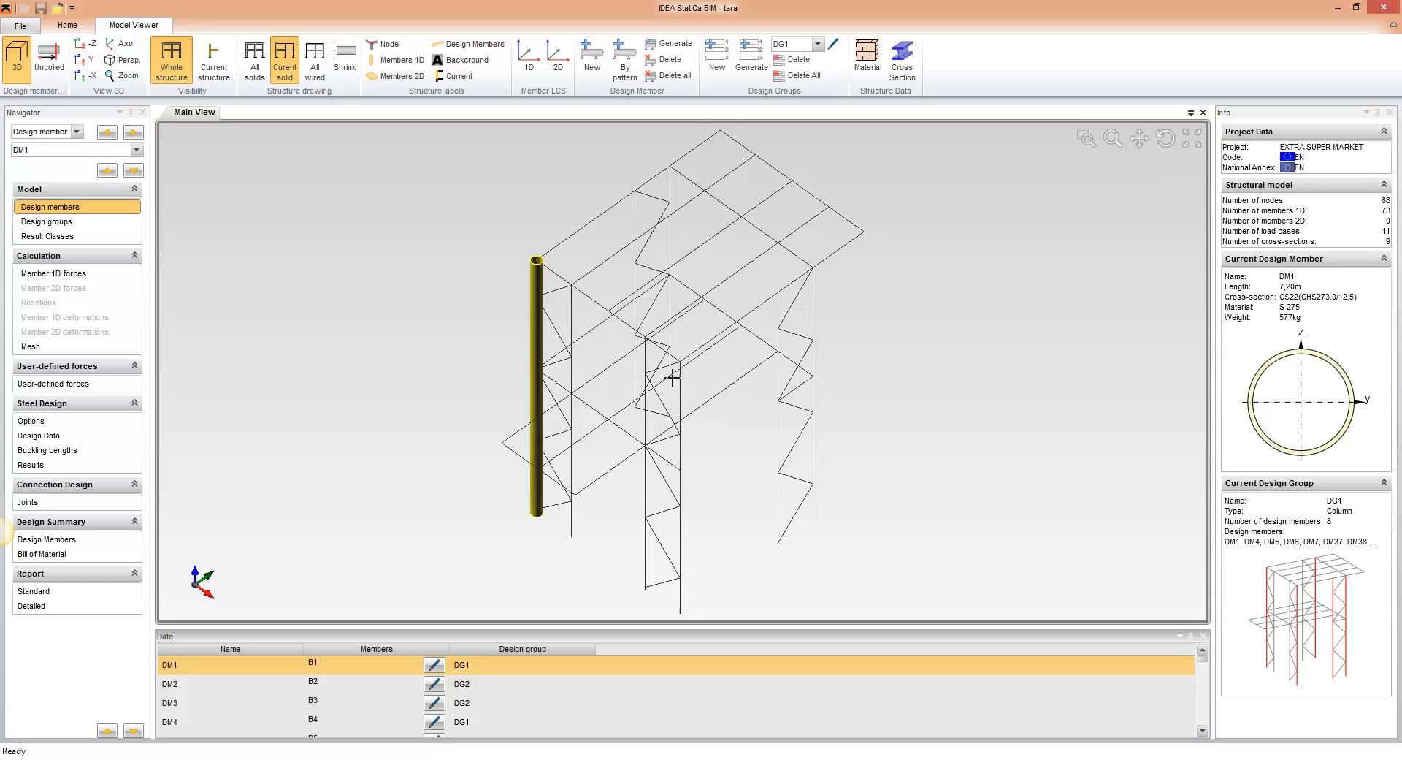
Display all members of the structure as solids and select the short outer edge beam of the lower platform
click(255, 62)
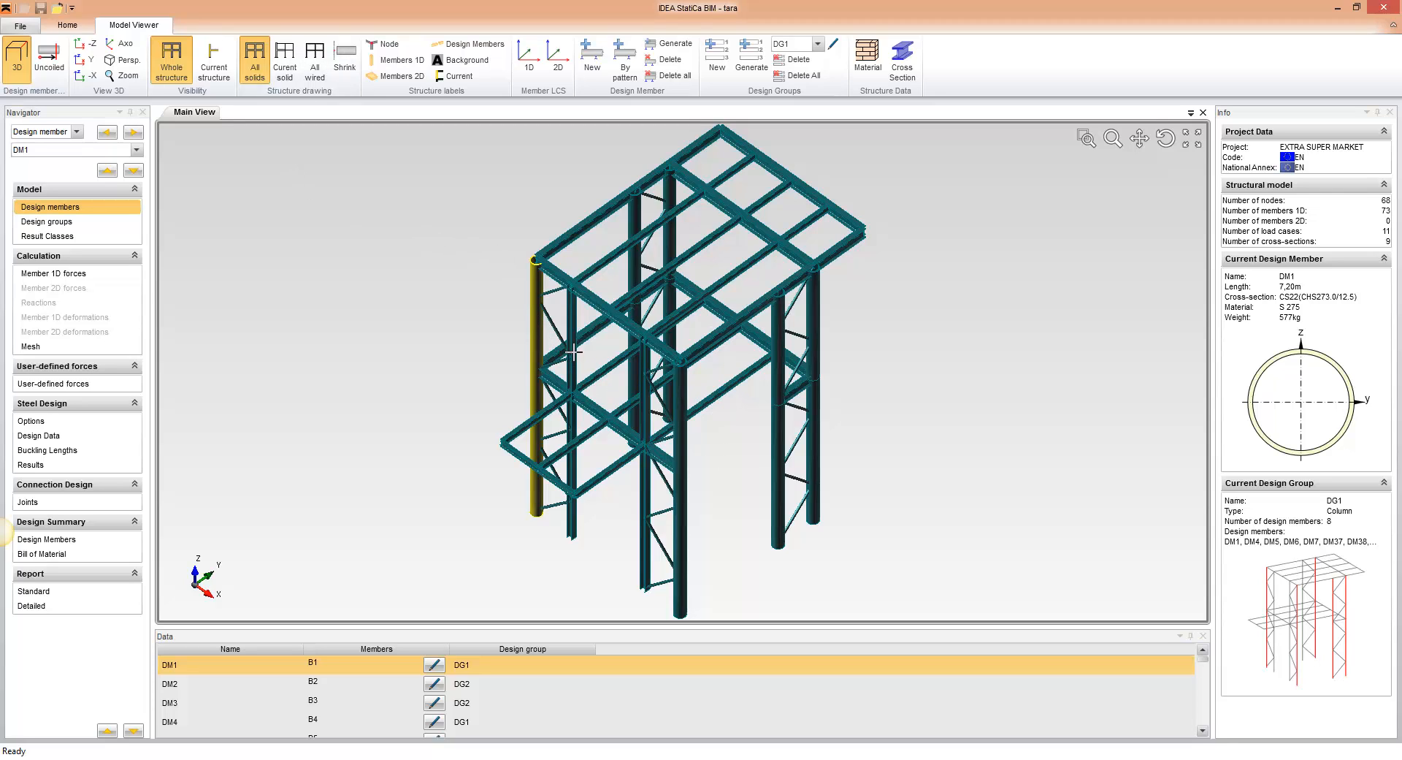
right_drag(822, 365, 828, 322)
drag(828, 321, 623, 491)
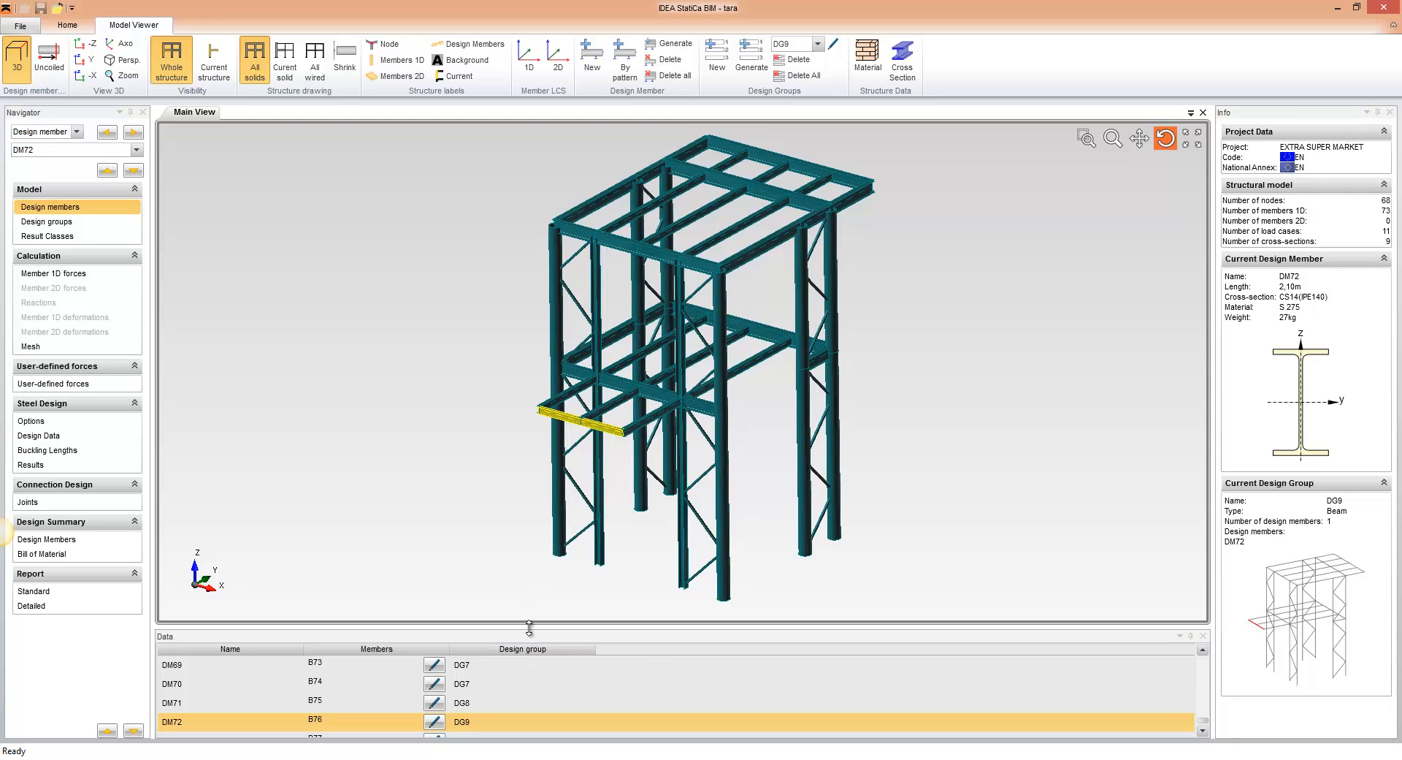
Enlarge the design member table and go through entries such as DM65, DM70 and DM68 to locate each in the model
drag(529, 626, 511, 488)
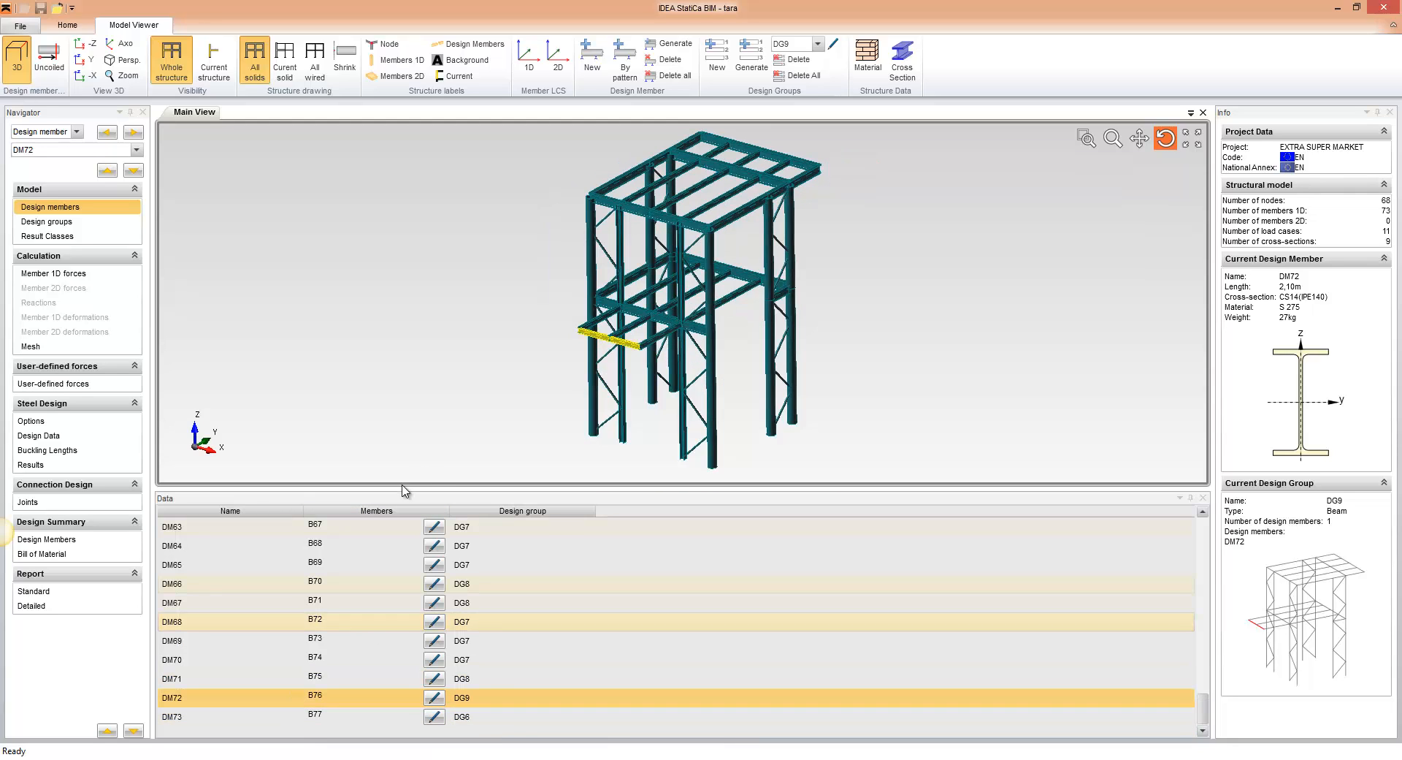
click(344, 564)
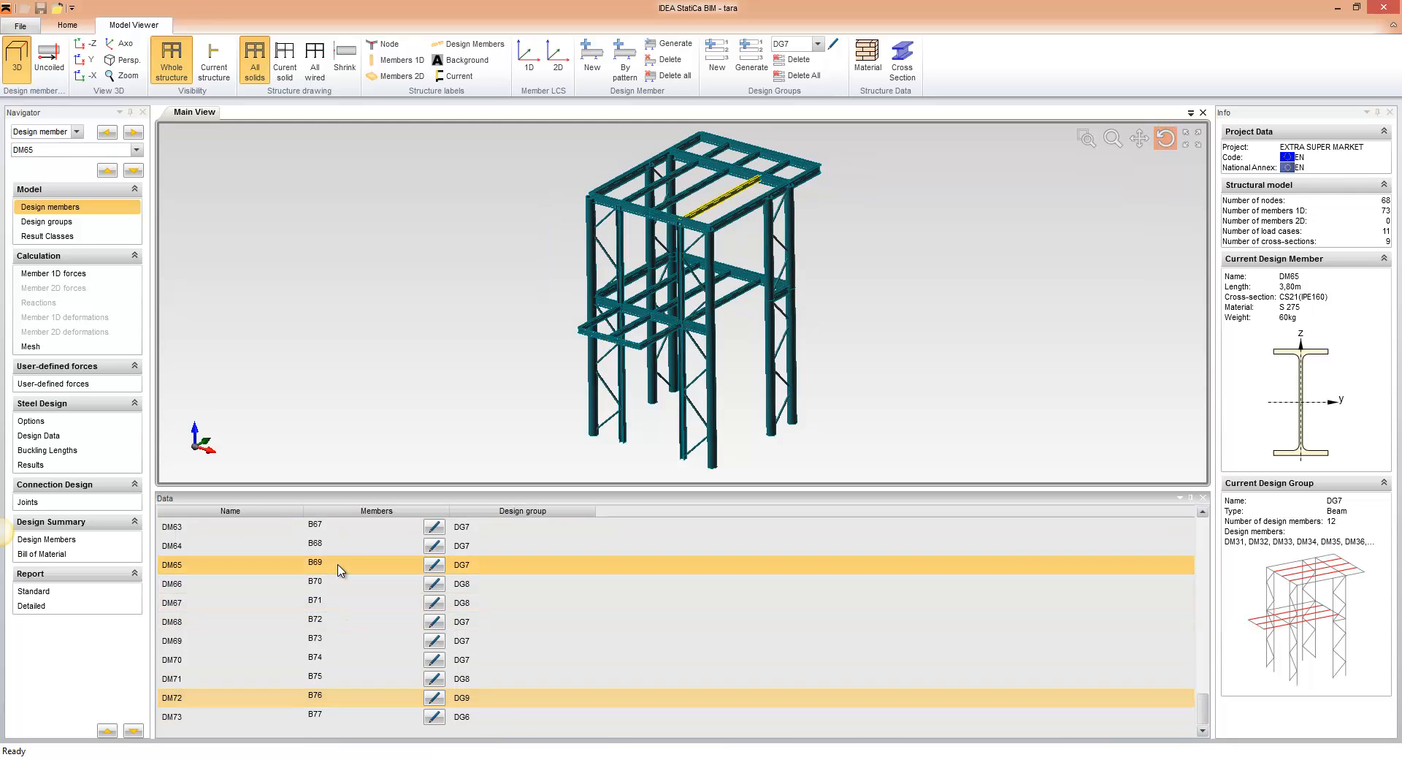
click(324, 602)
click(332, 642)
click(264, 662)
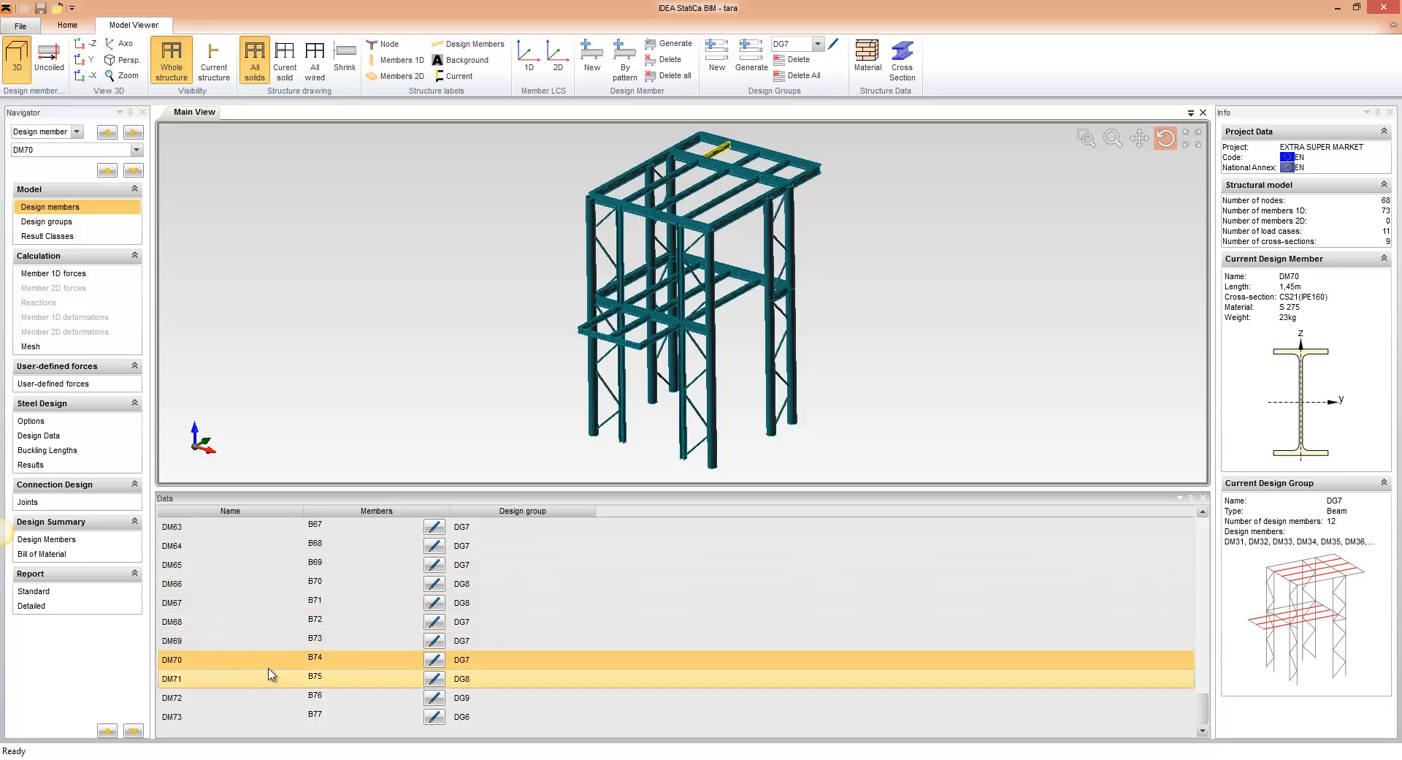
click(314, 620)
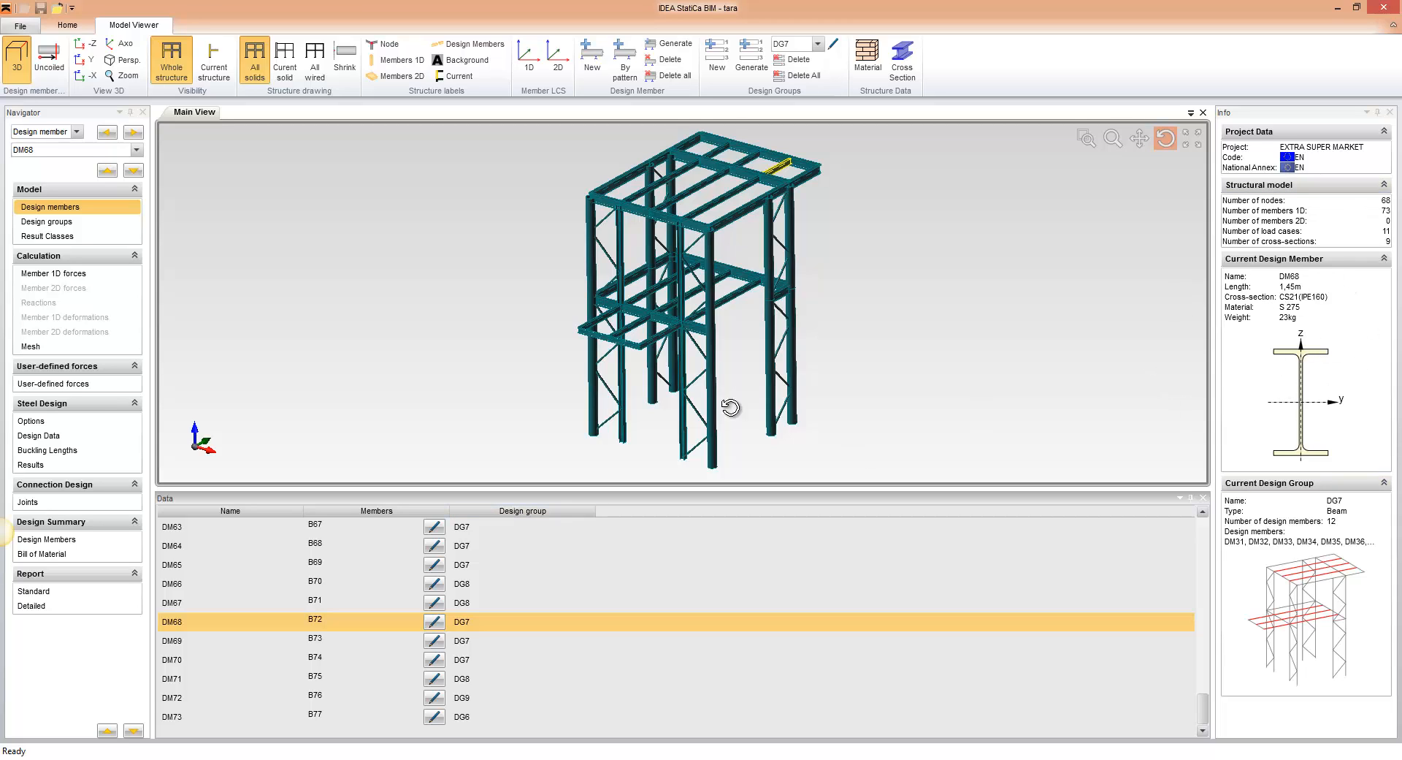
drag(212, 583, 212, 571)
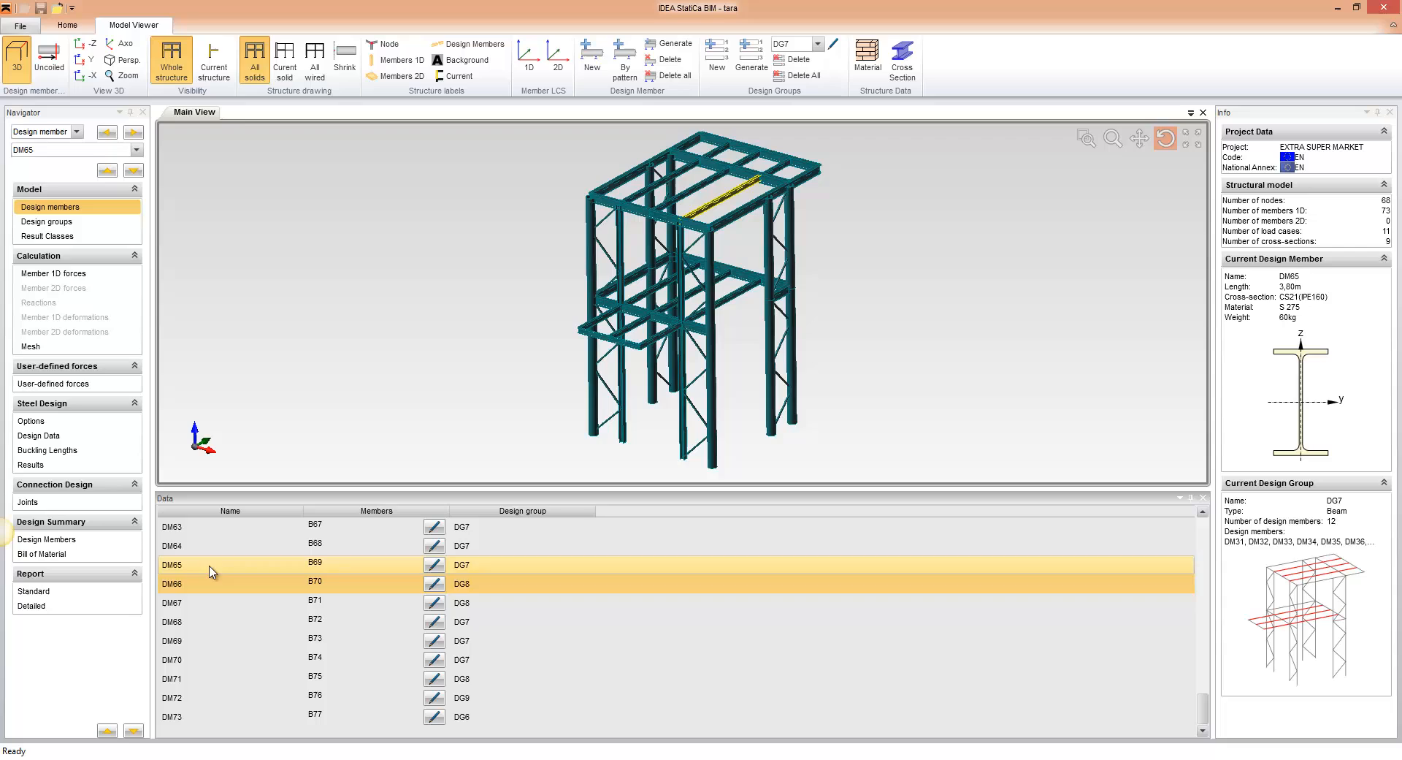
click(216, 621)
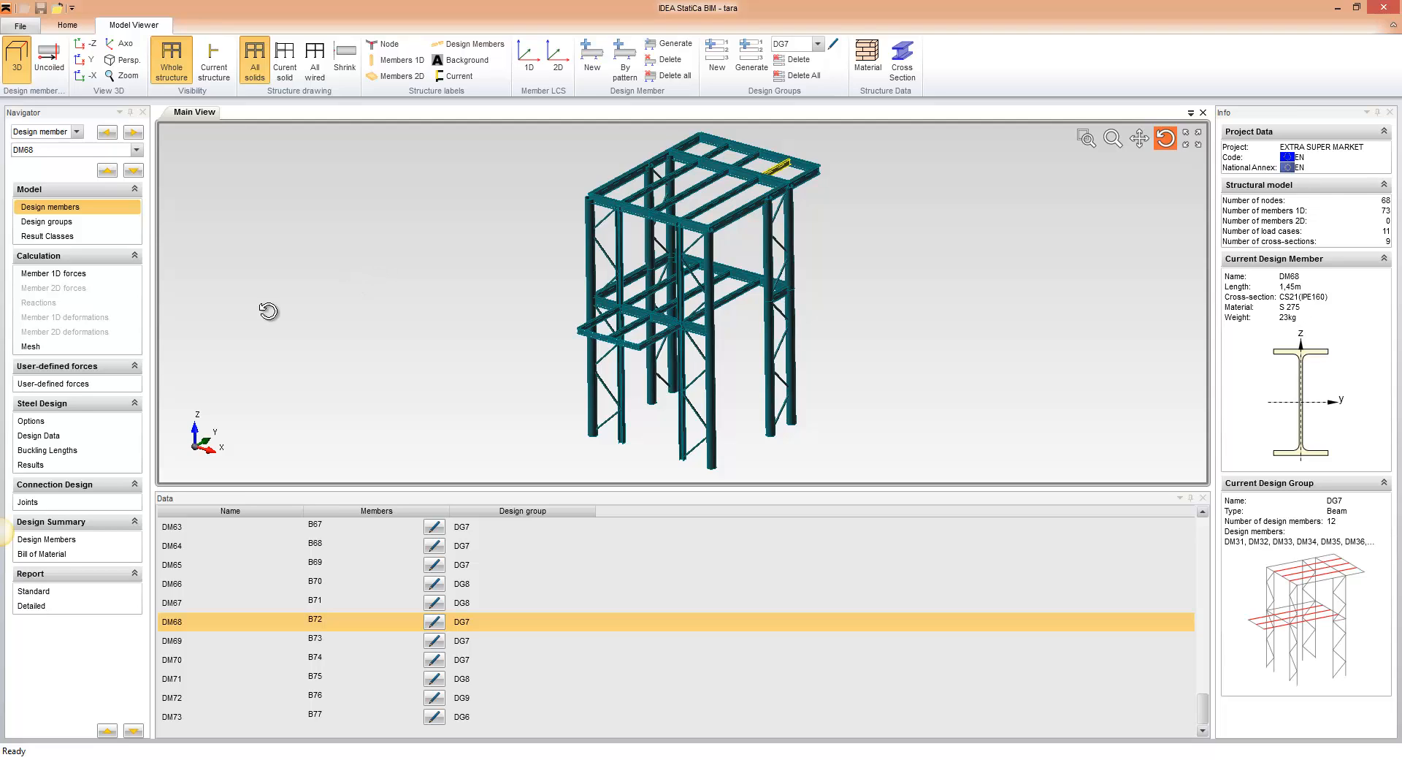
Open the joints of the connection design and show only the current member as solid so the nodes are exposed
click(53, 502)
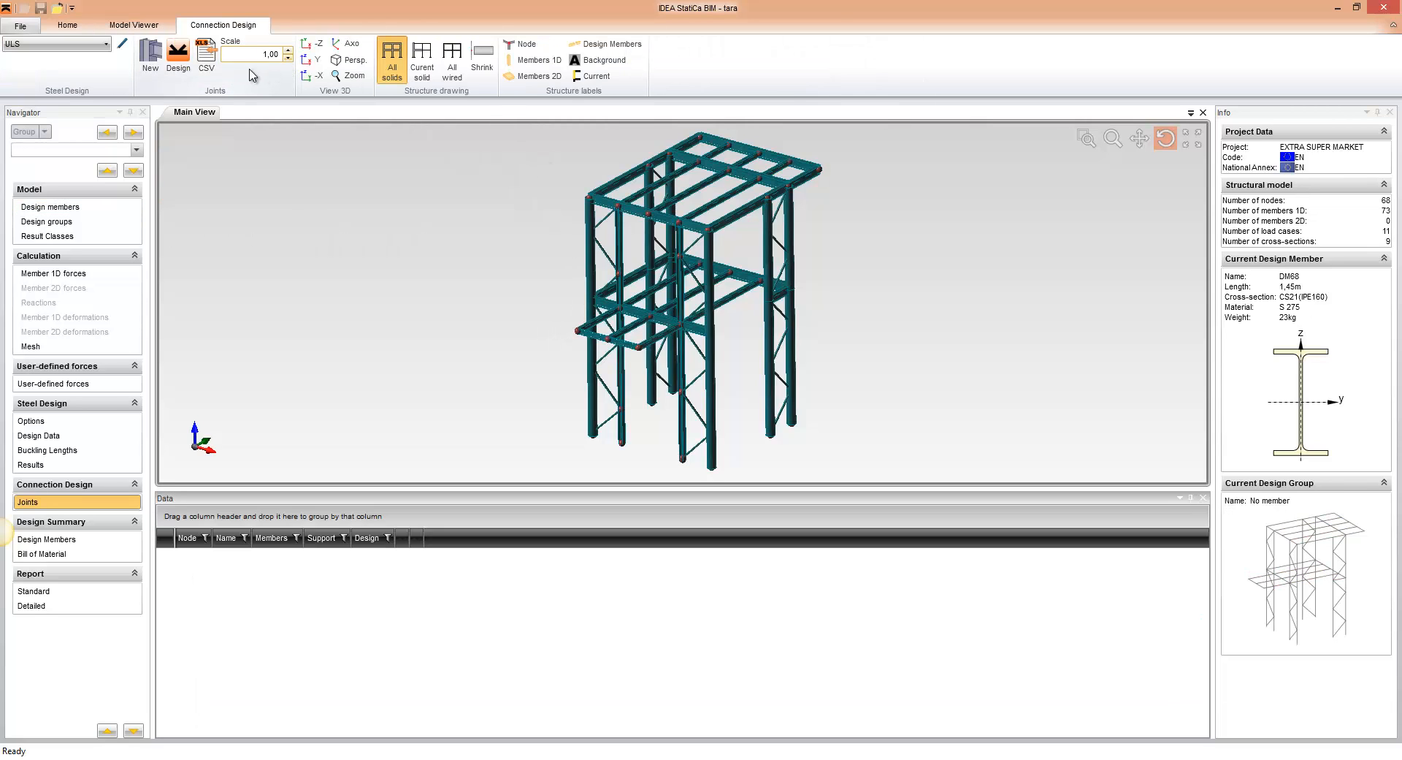
click(423, 64)
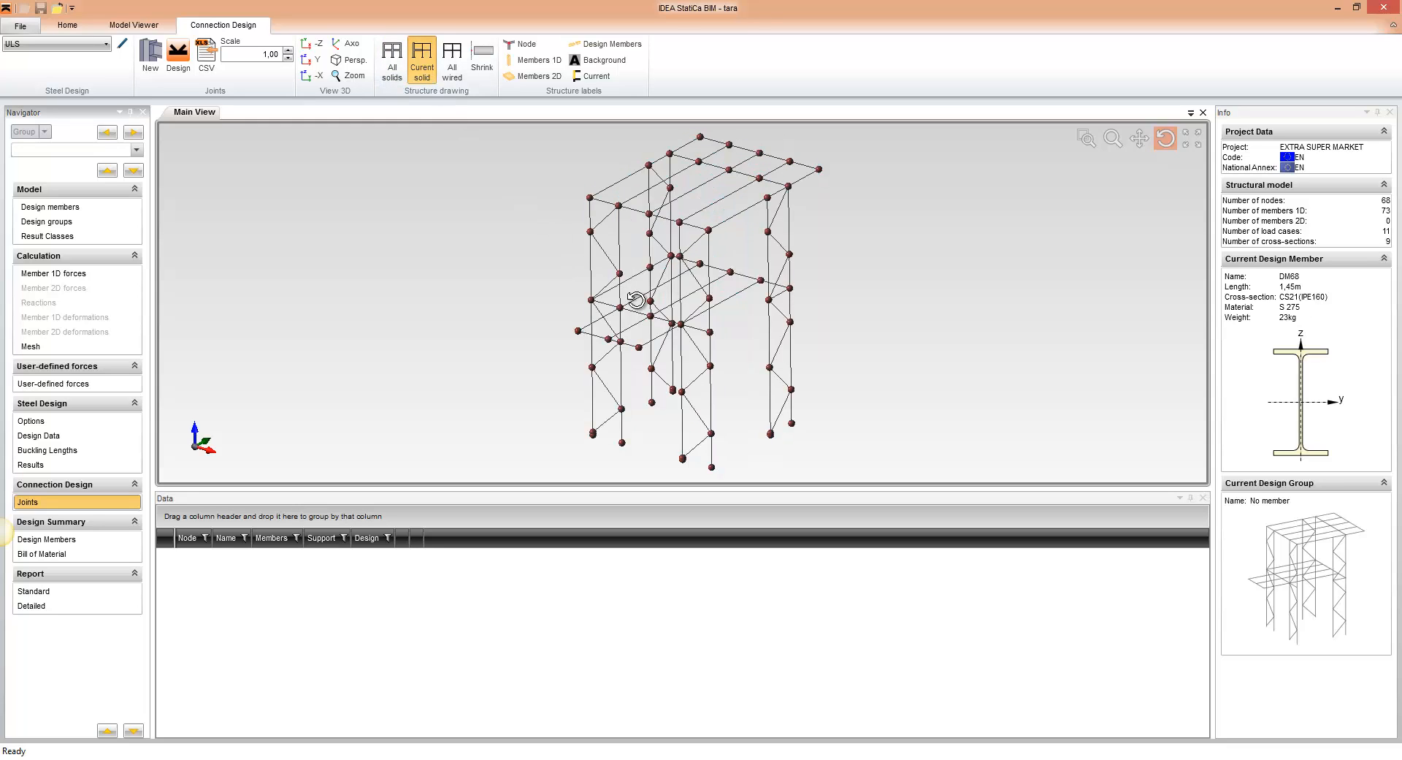
middle_drag(659, 269, 654, 273)
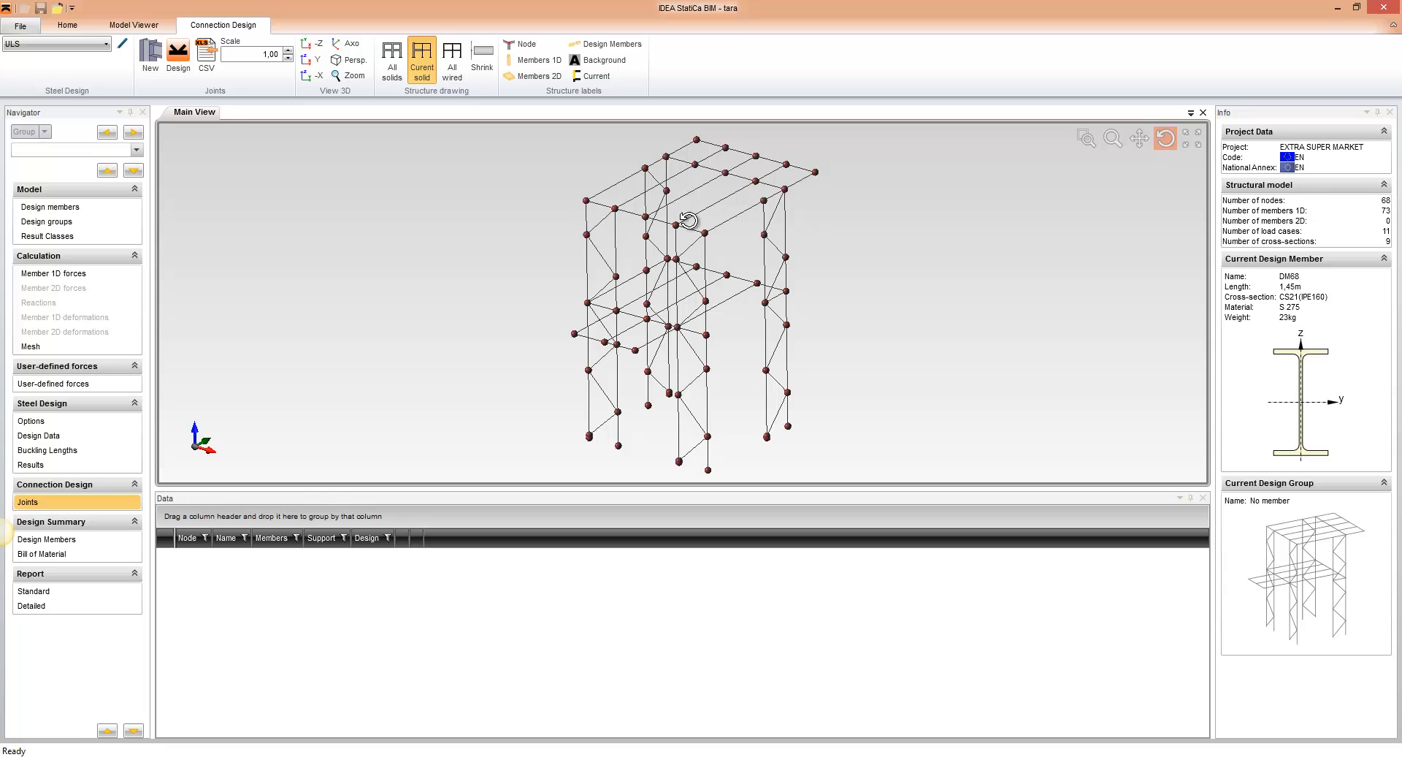
Create new connection joints at the front corner node N50 of the roof and the column node N21 below the platform
click(151, 52)
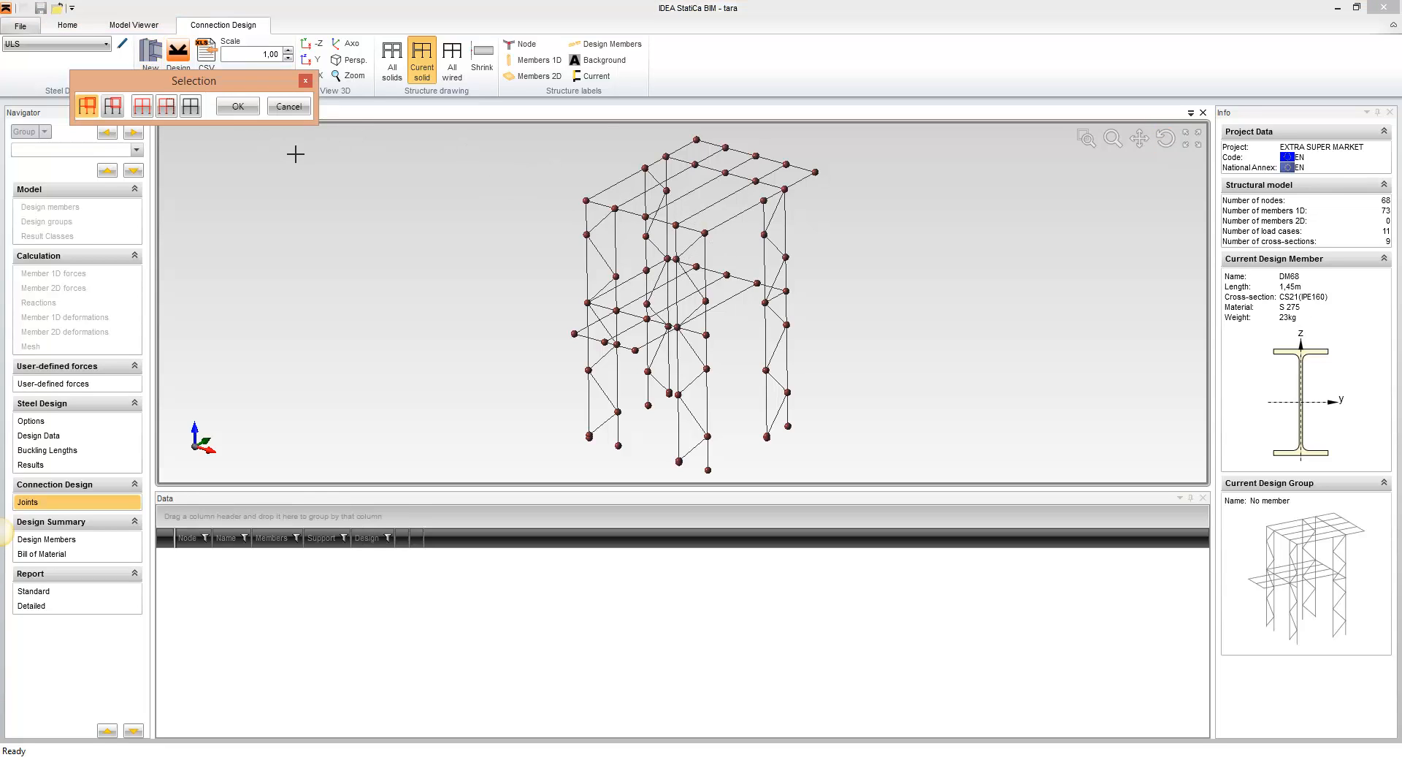
click(705, 232)
scroll(704, 228, up, 3)
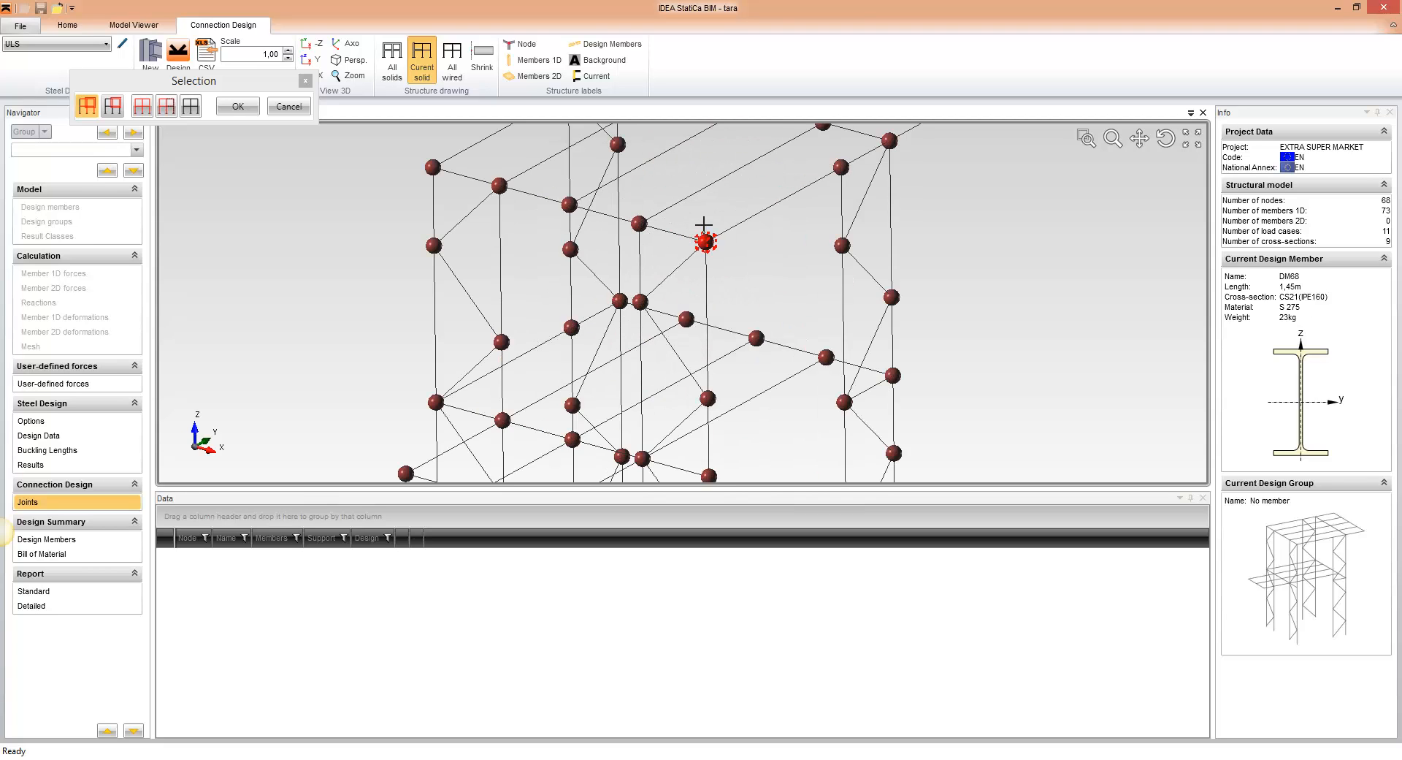
scroll(704, 228, down, 2)
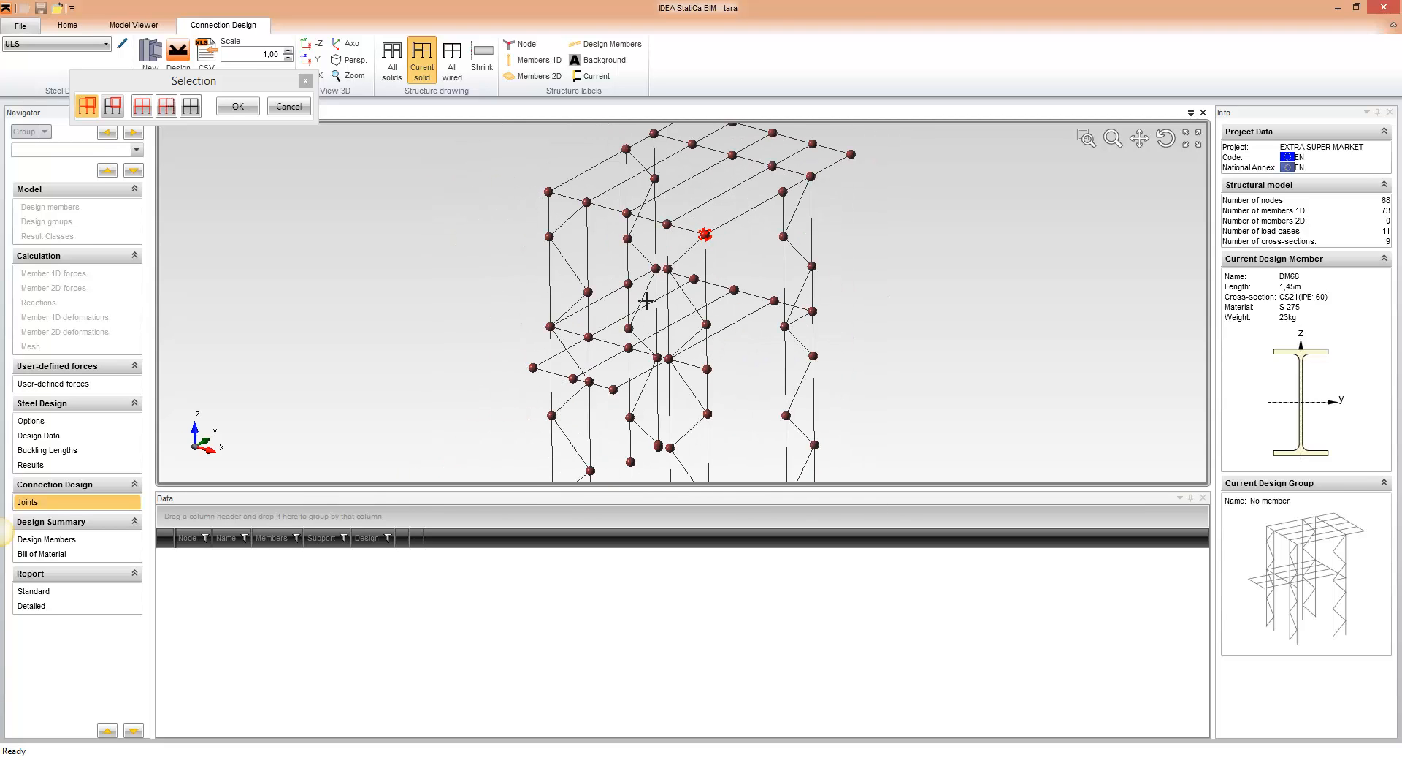
click(550, 414)
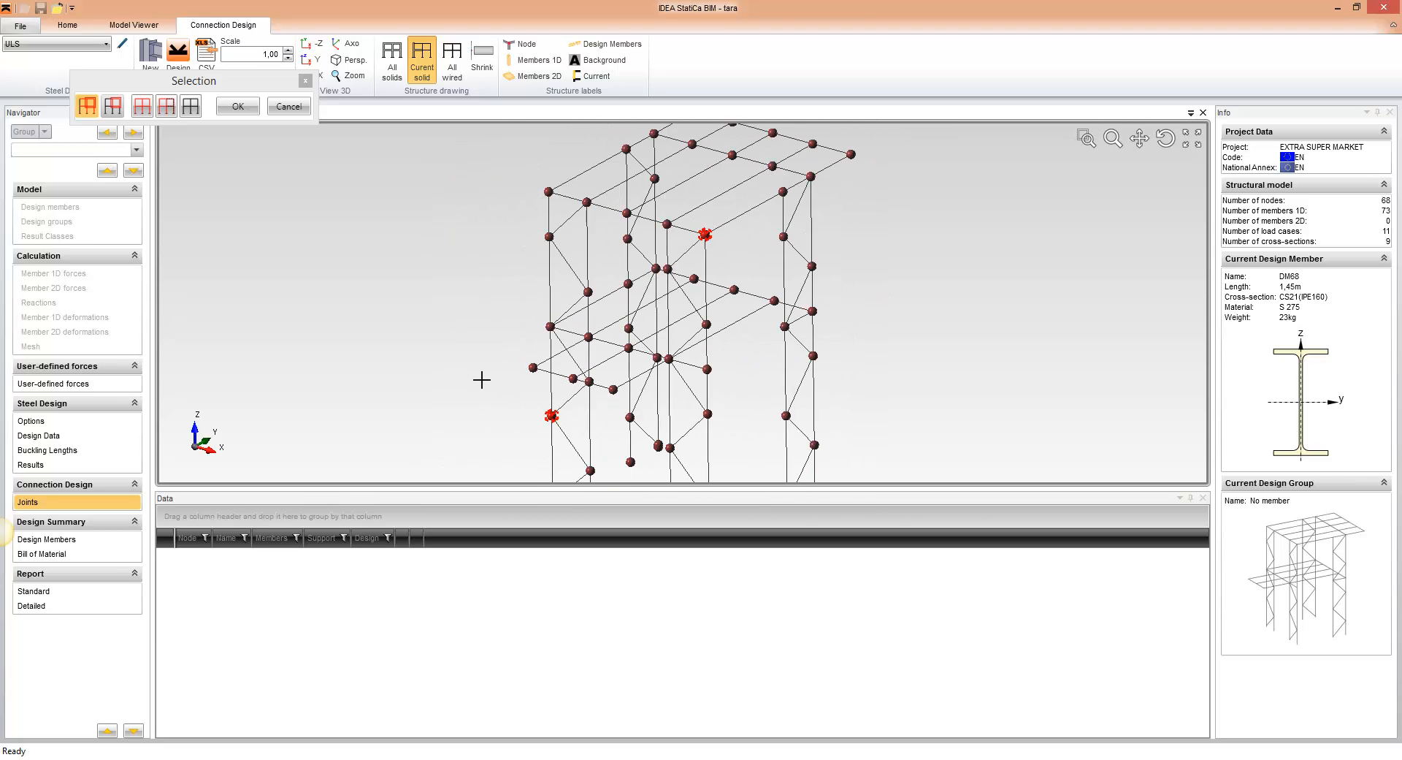
click(234, 108)
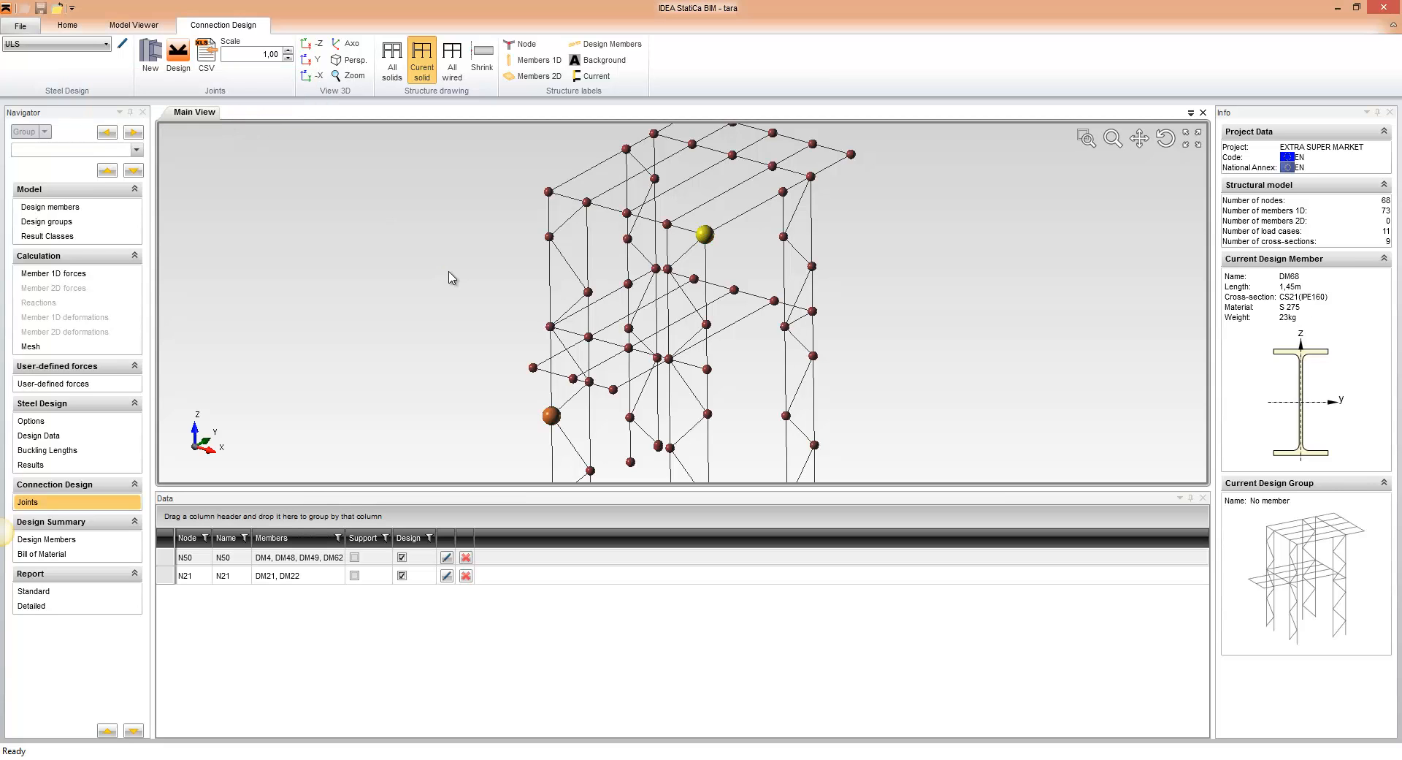
scroll(634, 330, down, 3)
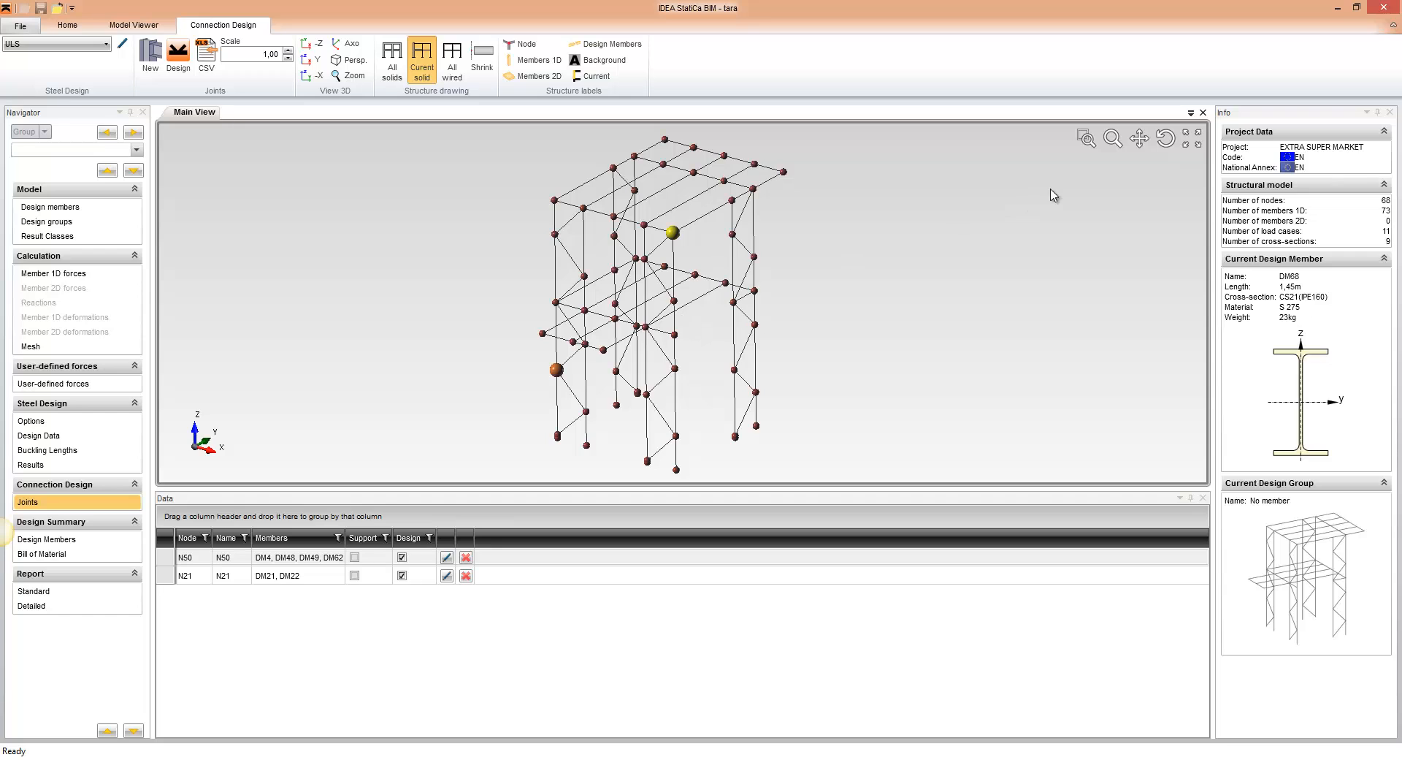
click(1169, 139)
drag(763, 300, 706, 286)
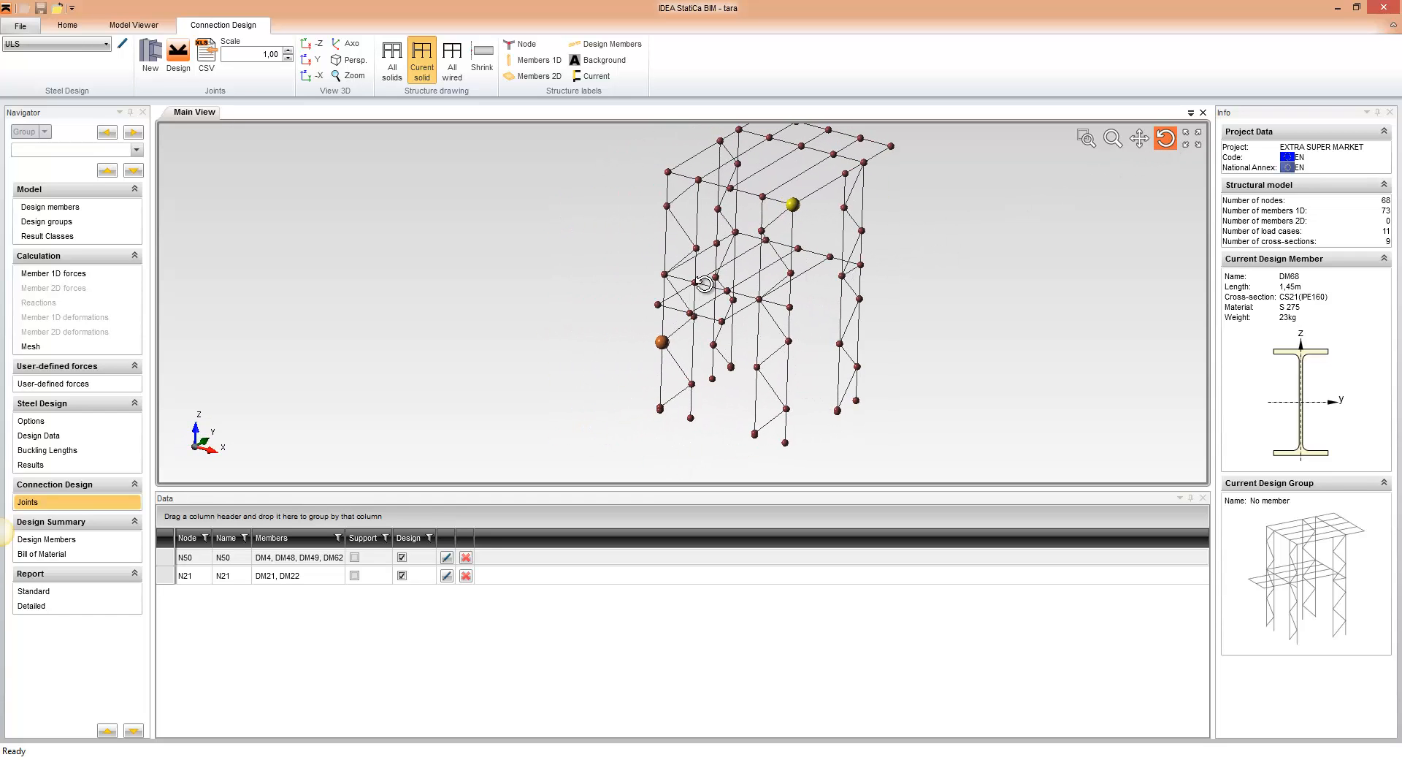
Examine the positions of the joint nodes N50 and N21 in the wireframe model, selecting the N21 entry
middle_drag(706, 286, 561, 317)
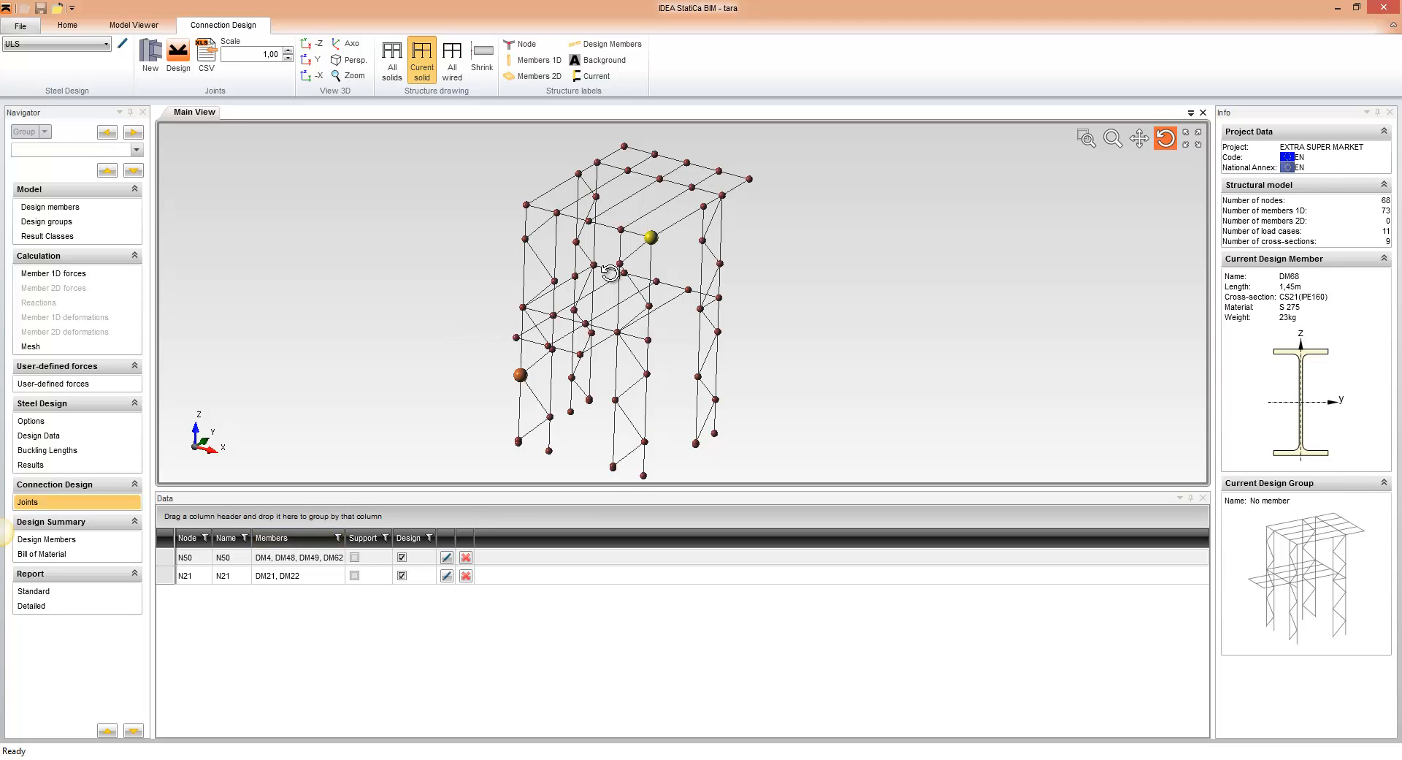
drag(610, 274, 511, 328)
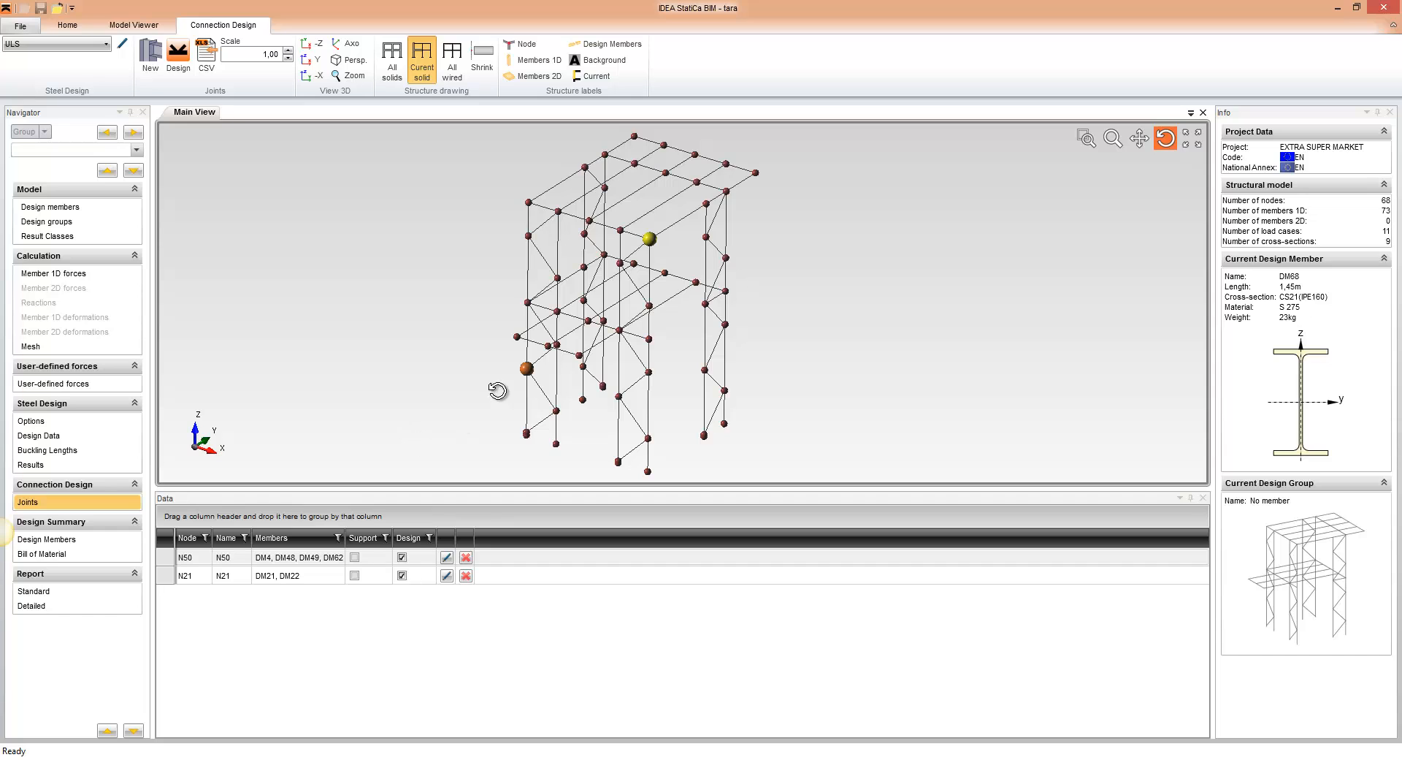
scroll(646, 231, up, 3)
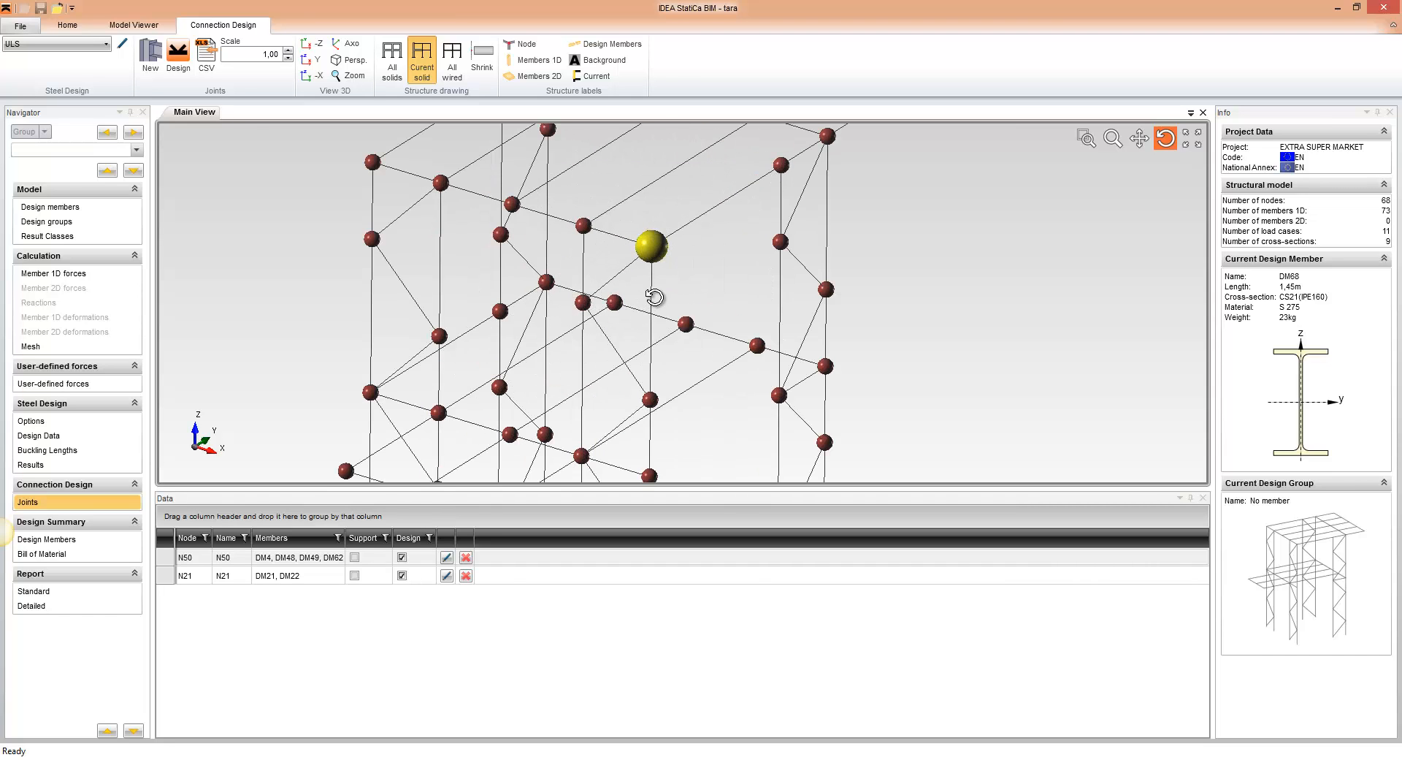
mouse_move(661, 295)
mouse_down()
mouse_move(714, 297)
mouse_move(659, 296)
mouse_up()
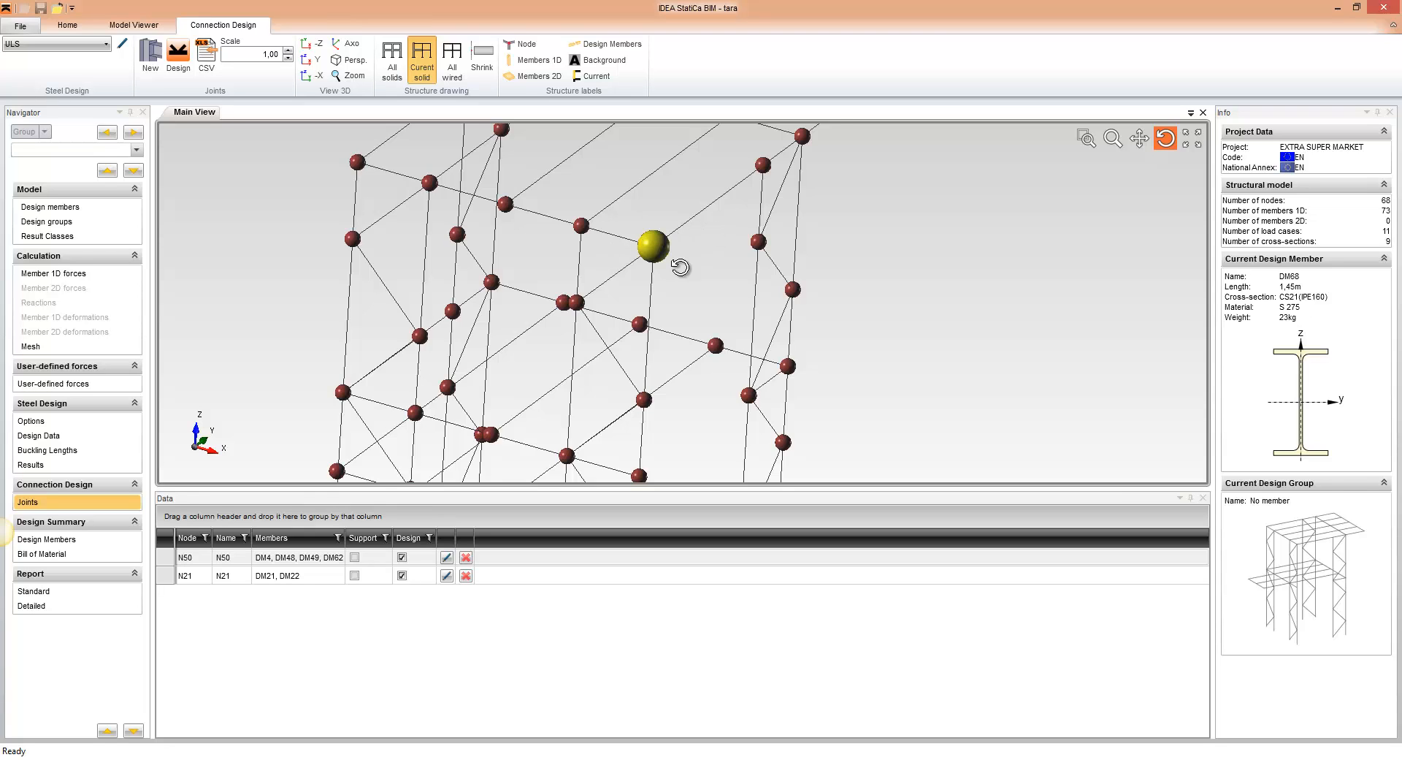
drag(683, 266, 651, 285)
click(250, 576)
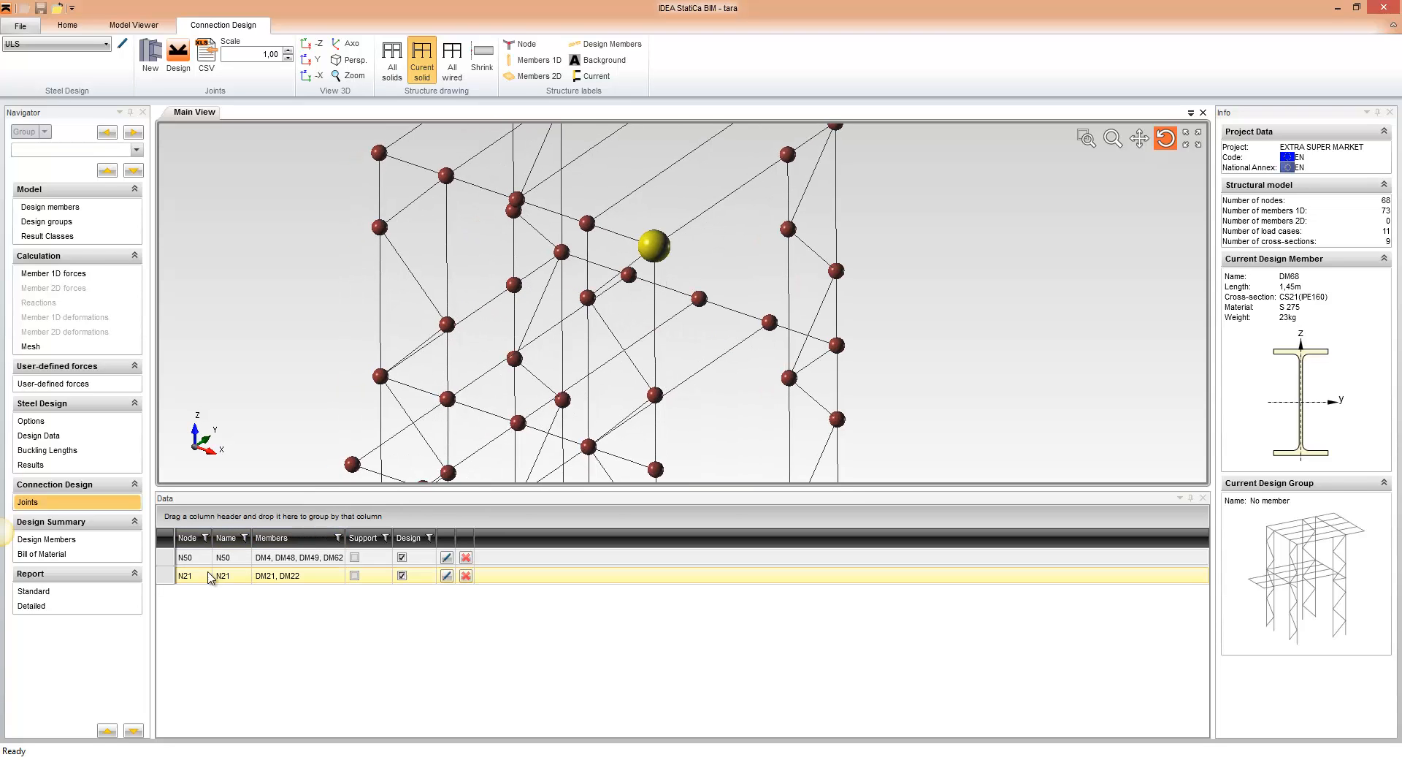
middle_drag(542, 359, 580, 271)
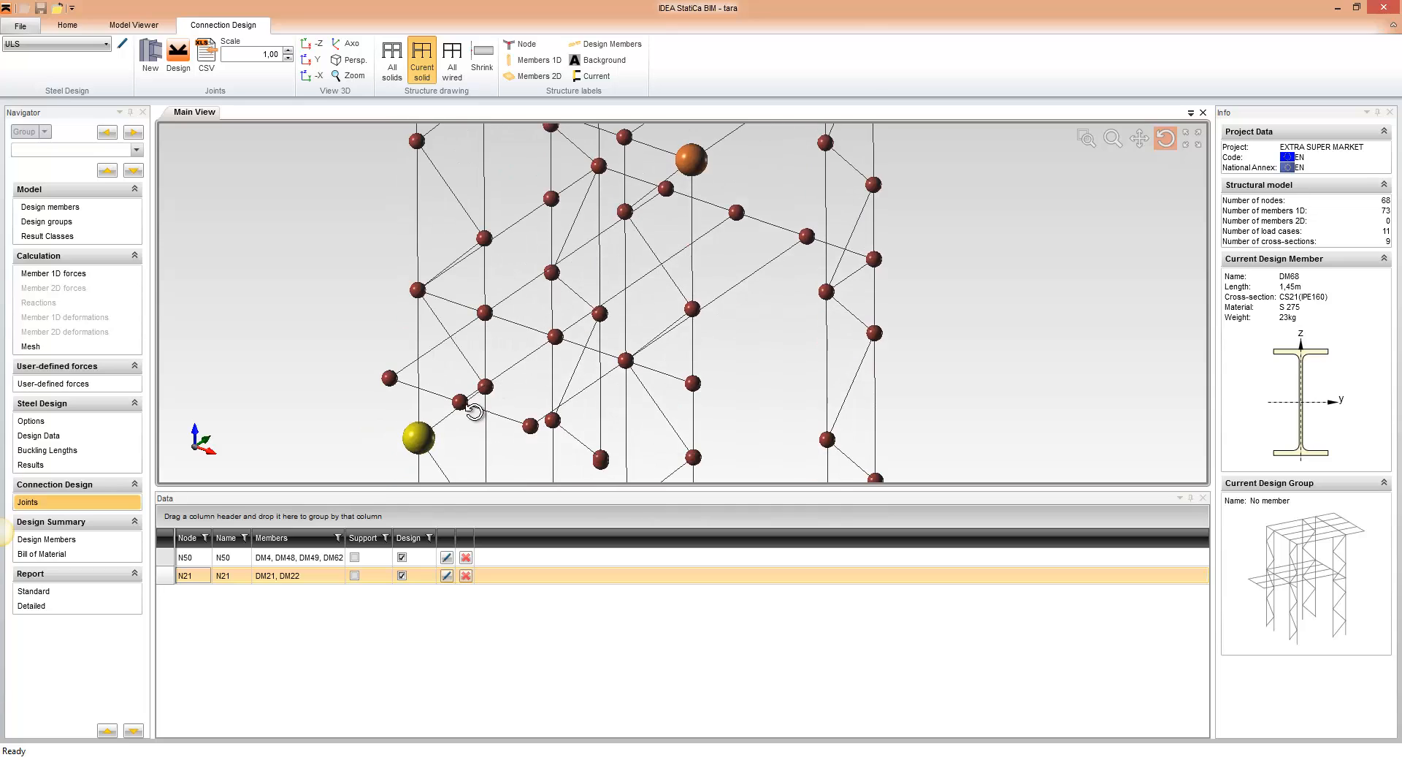
middle_drag(477, 411, 526, 273)
Edit joint N21 by adding member DM1 to its selected members and marking DM1 as continuous
click(447, 575)
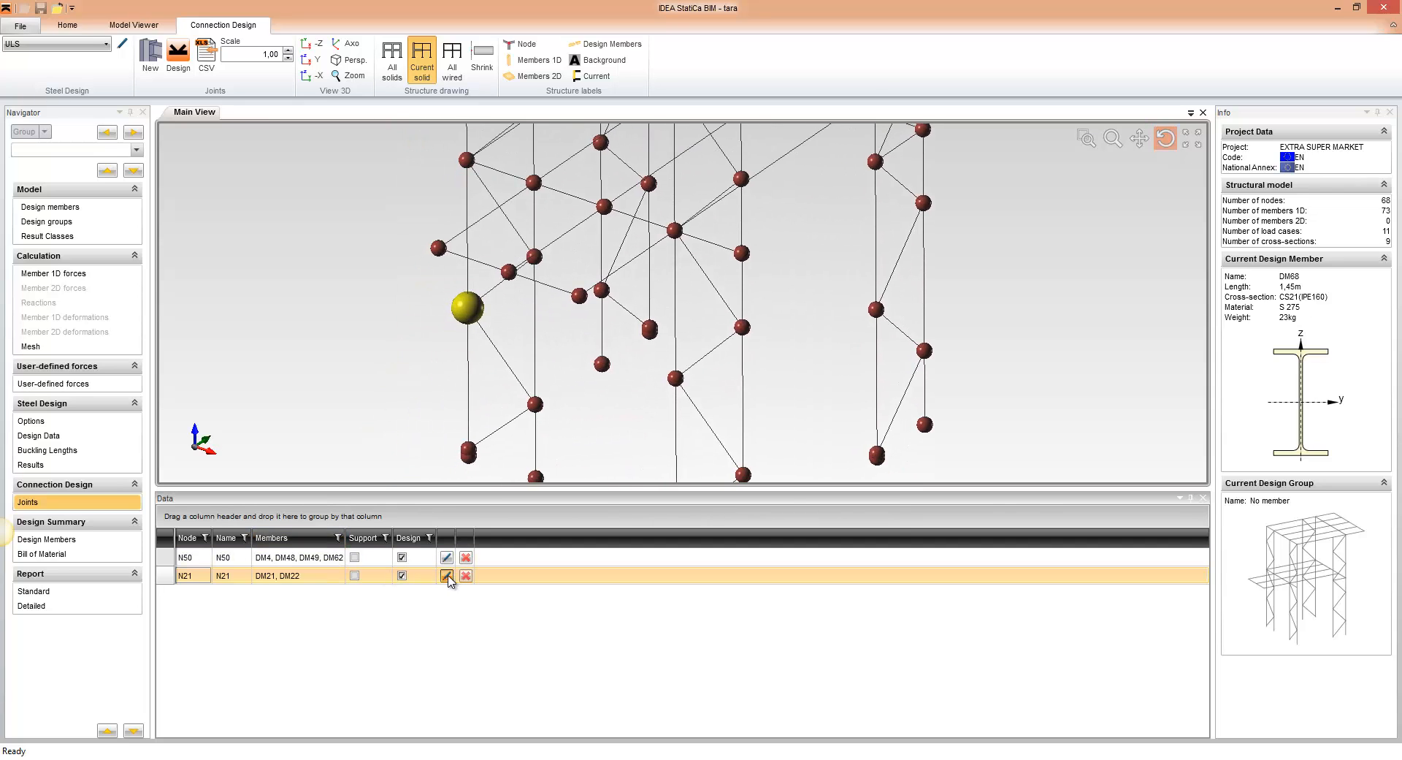
drag(612, 244, 763, 216)
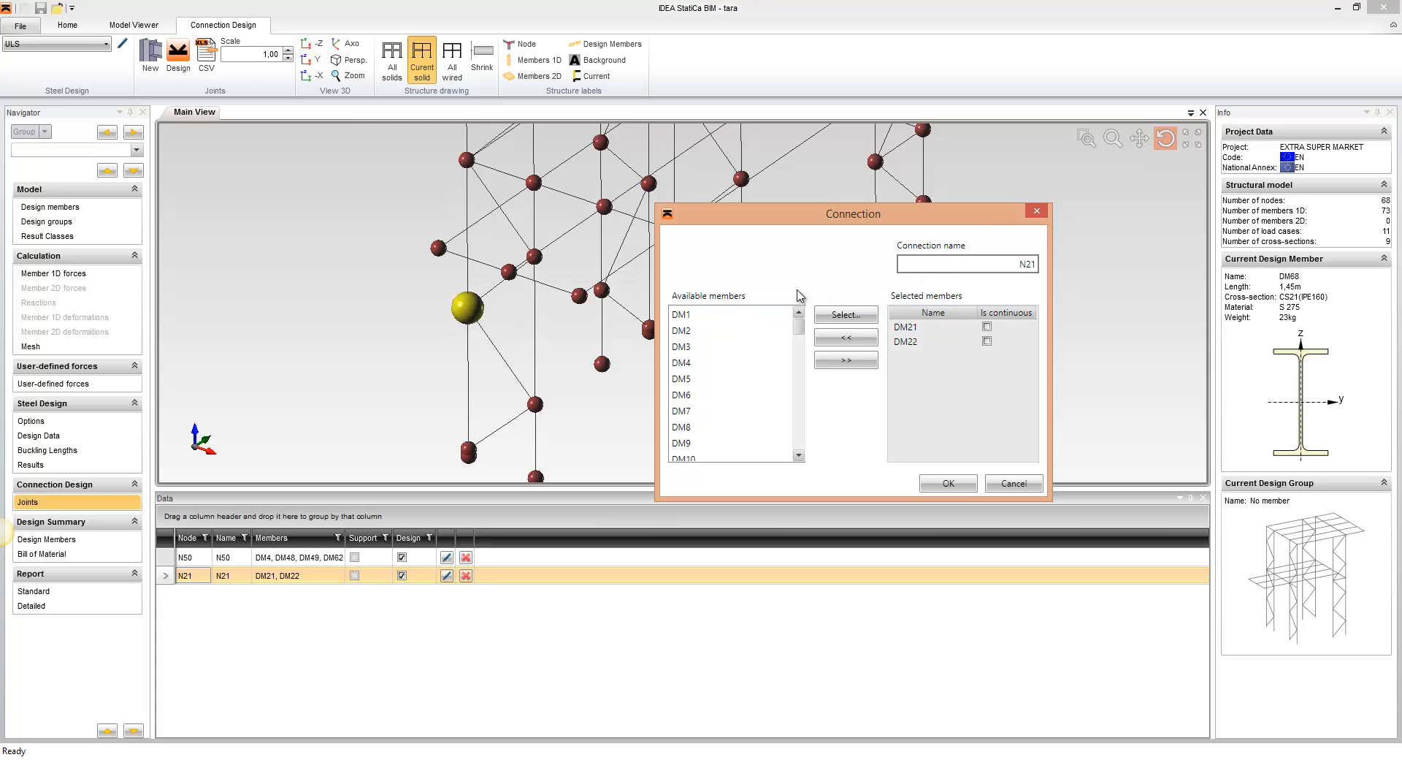
click(741, 316)
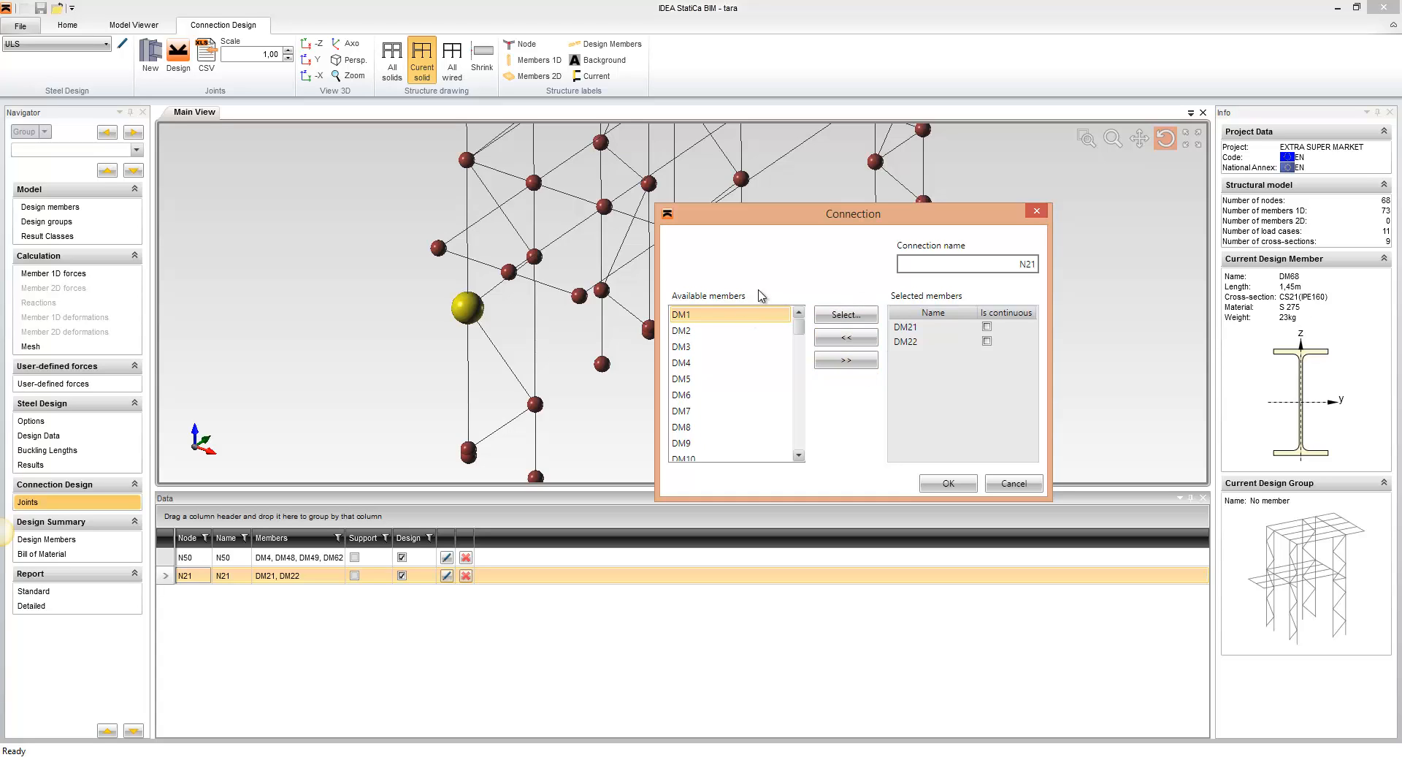
click(851, 362)
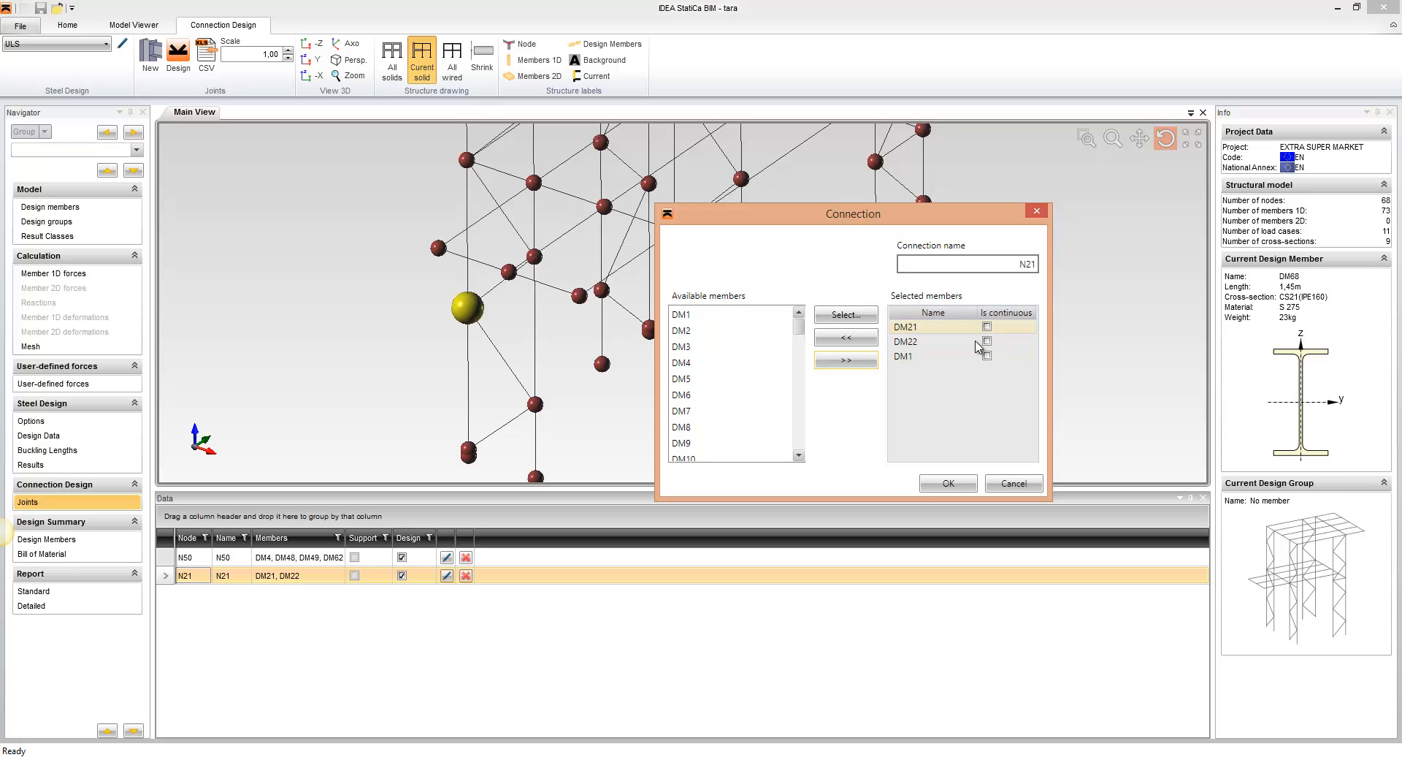
drag(892, 214, 798, 175)
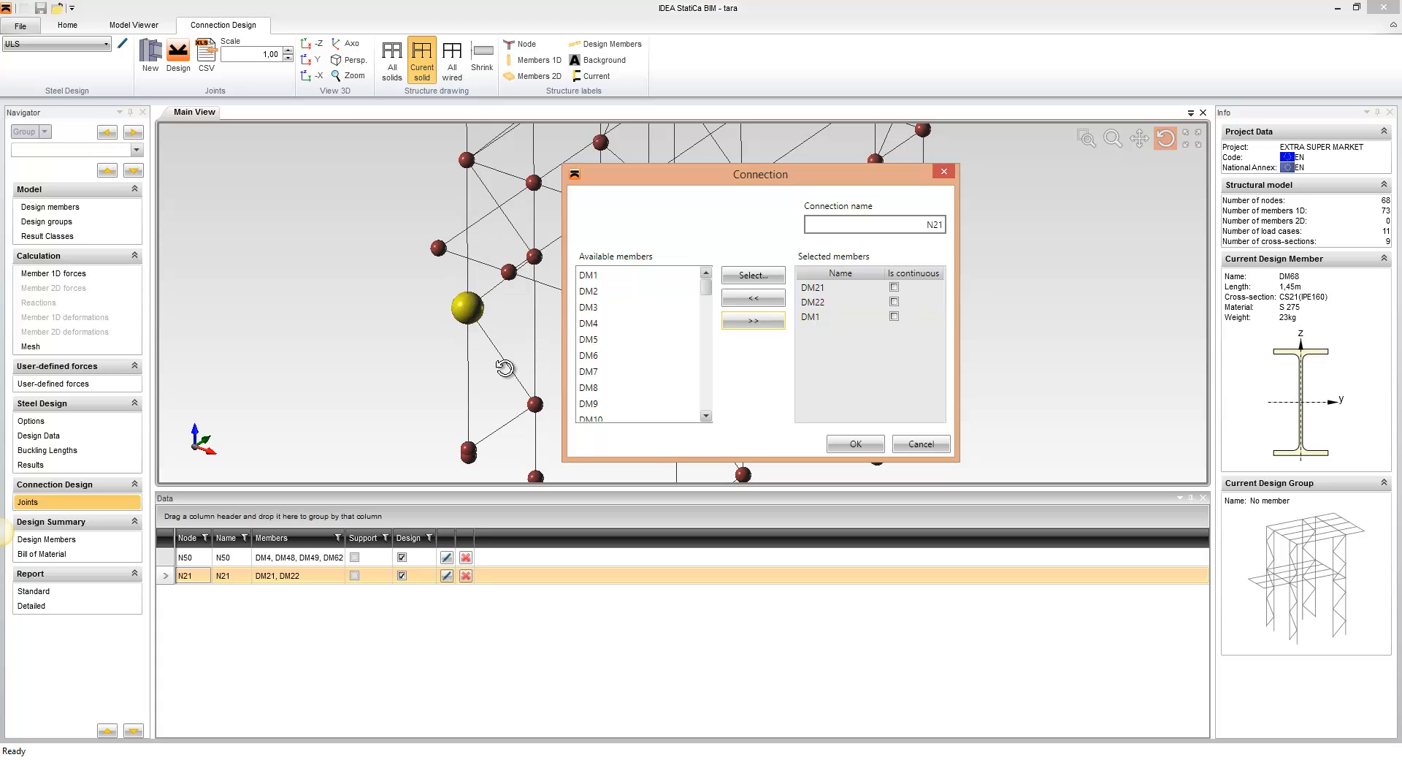
click(894, 316)
click(861, 443)
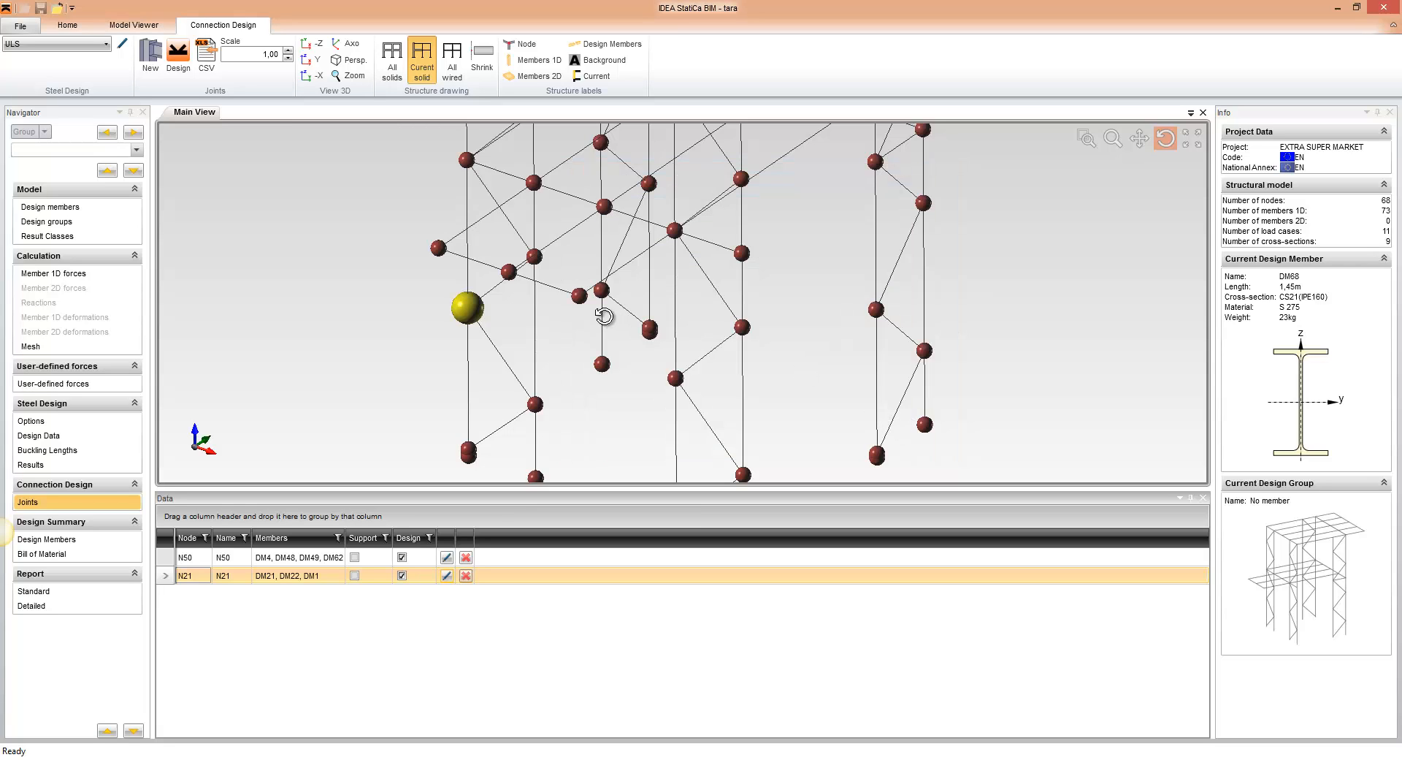
Enlarge the model view and send both joints to connection design, saving the project on the Desktop as test
drag(604, 316, 604, 330)
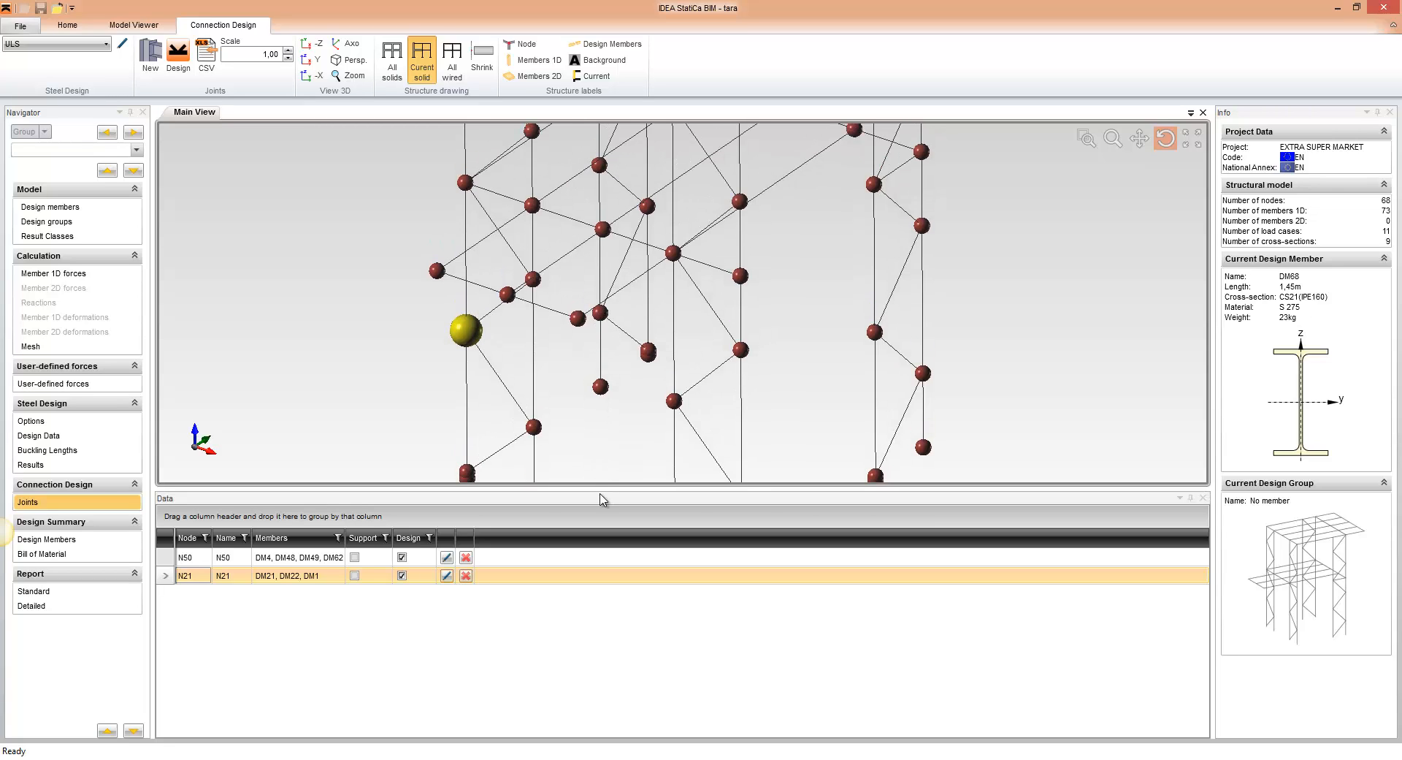
drag(601, 488, 589, 582)
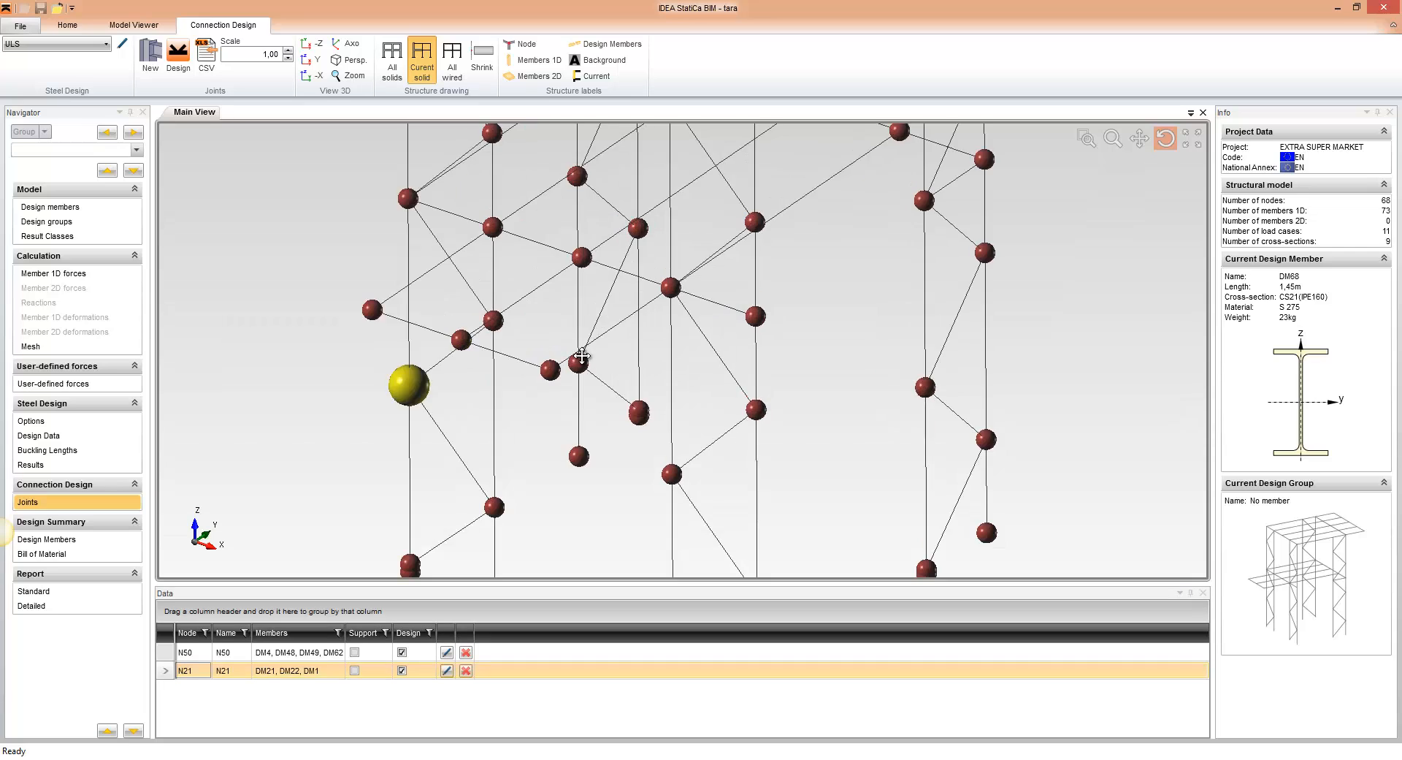
middle_drag(580, 358, 564, 393)
scroll(564, 394, down, 4)
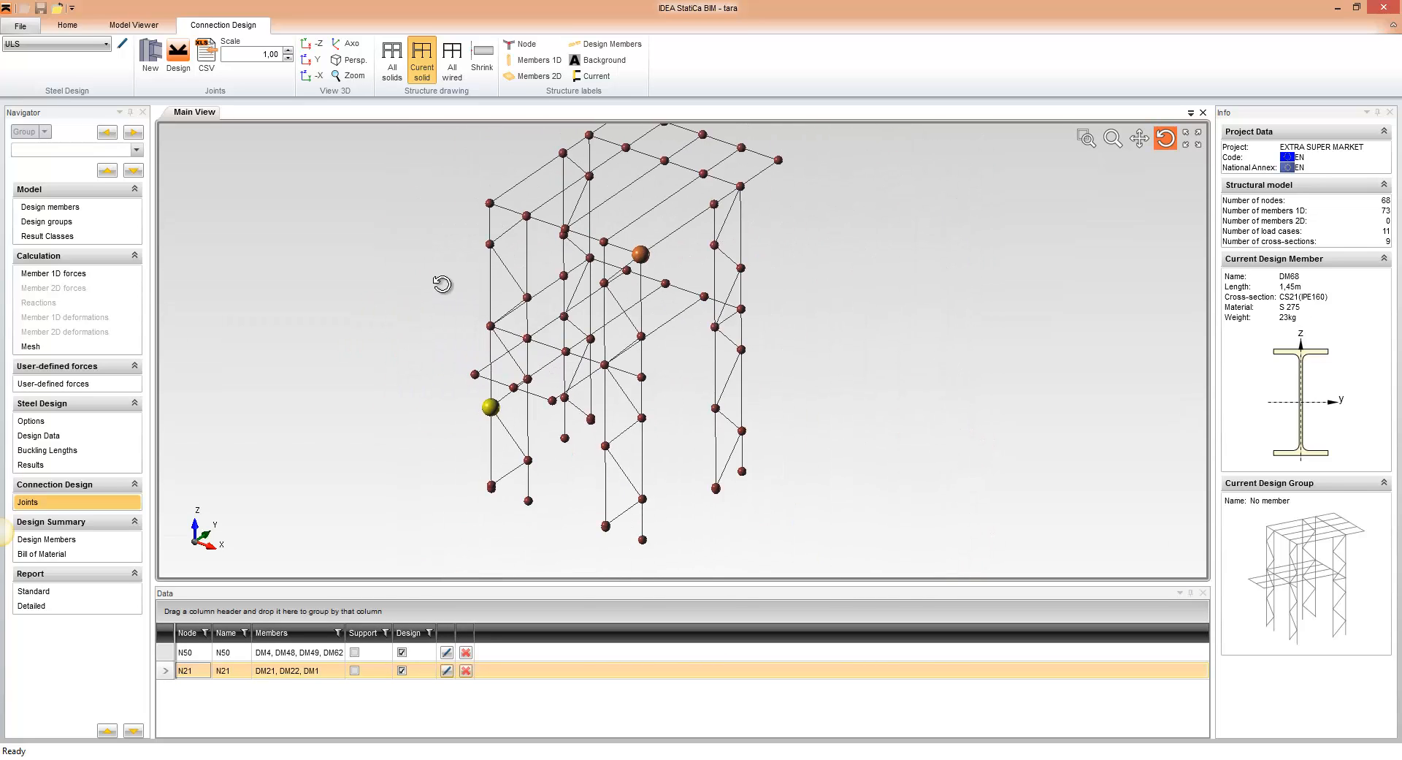
click(181, 59)
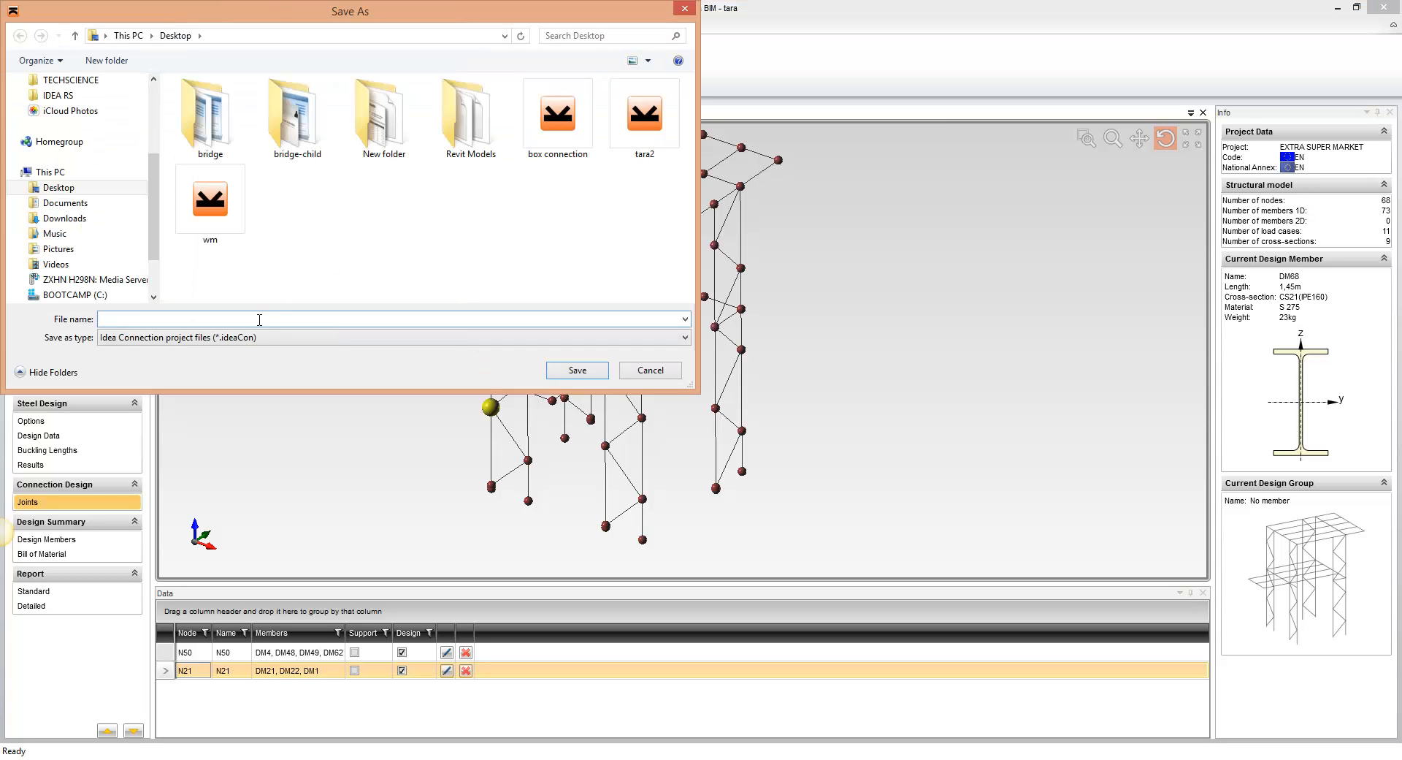
text(t)
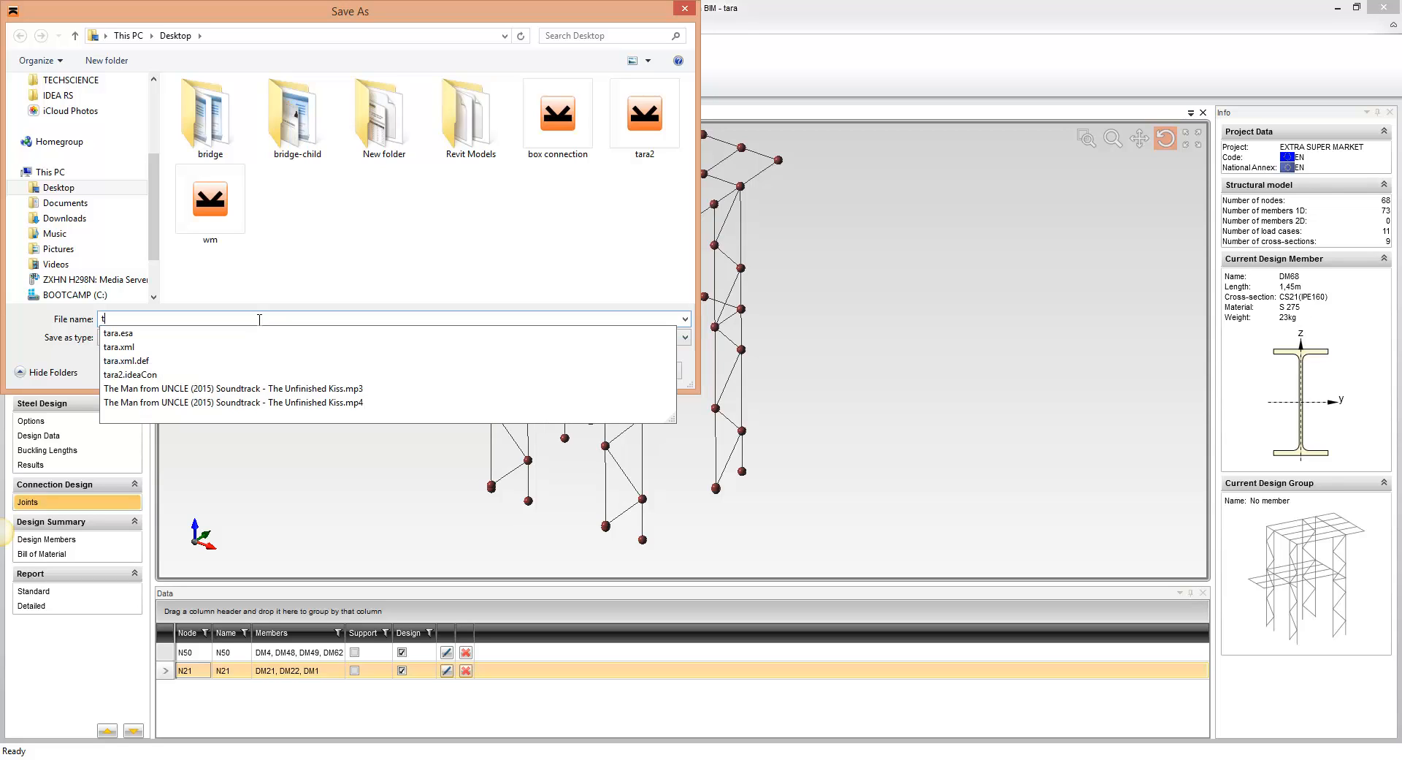
text(est)
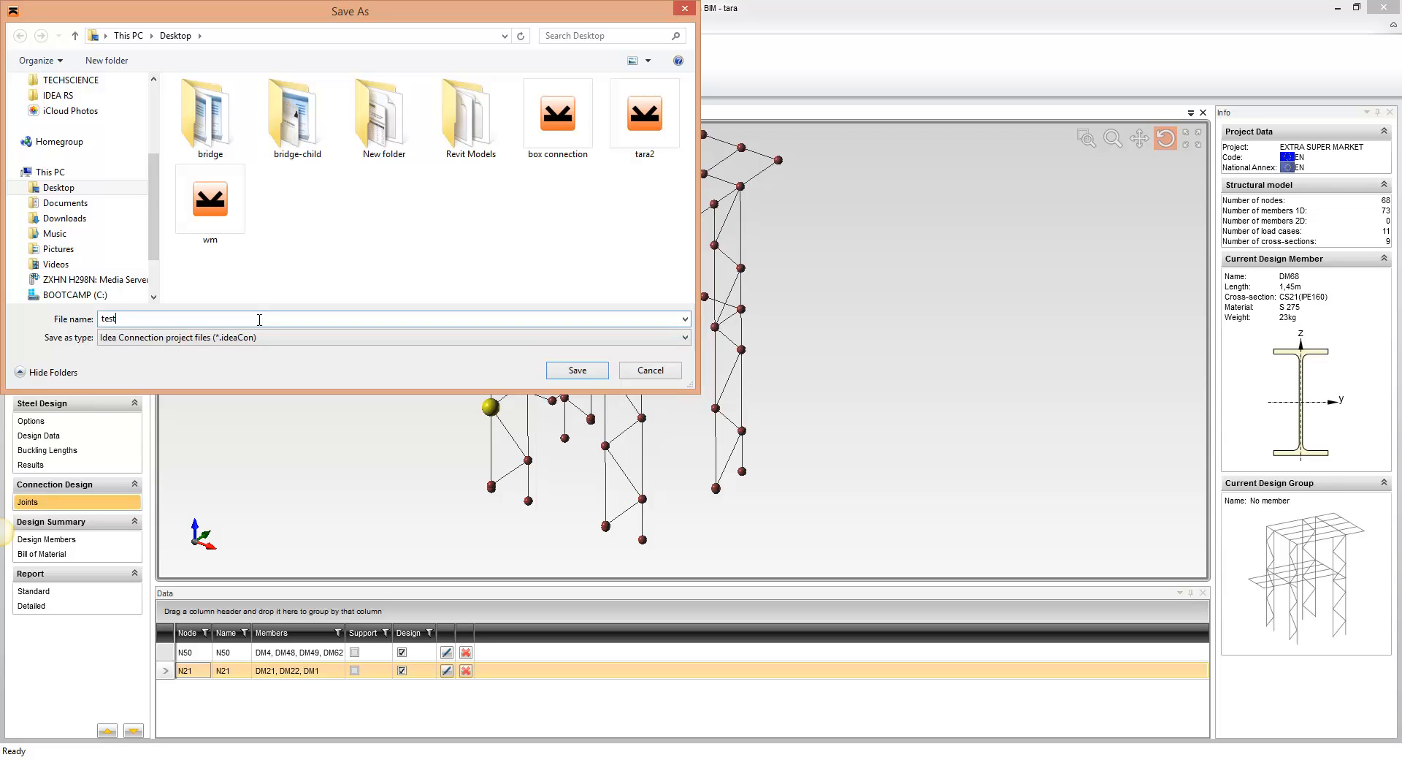
click(574, 371)
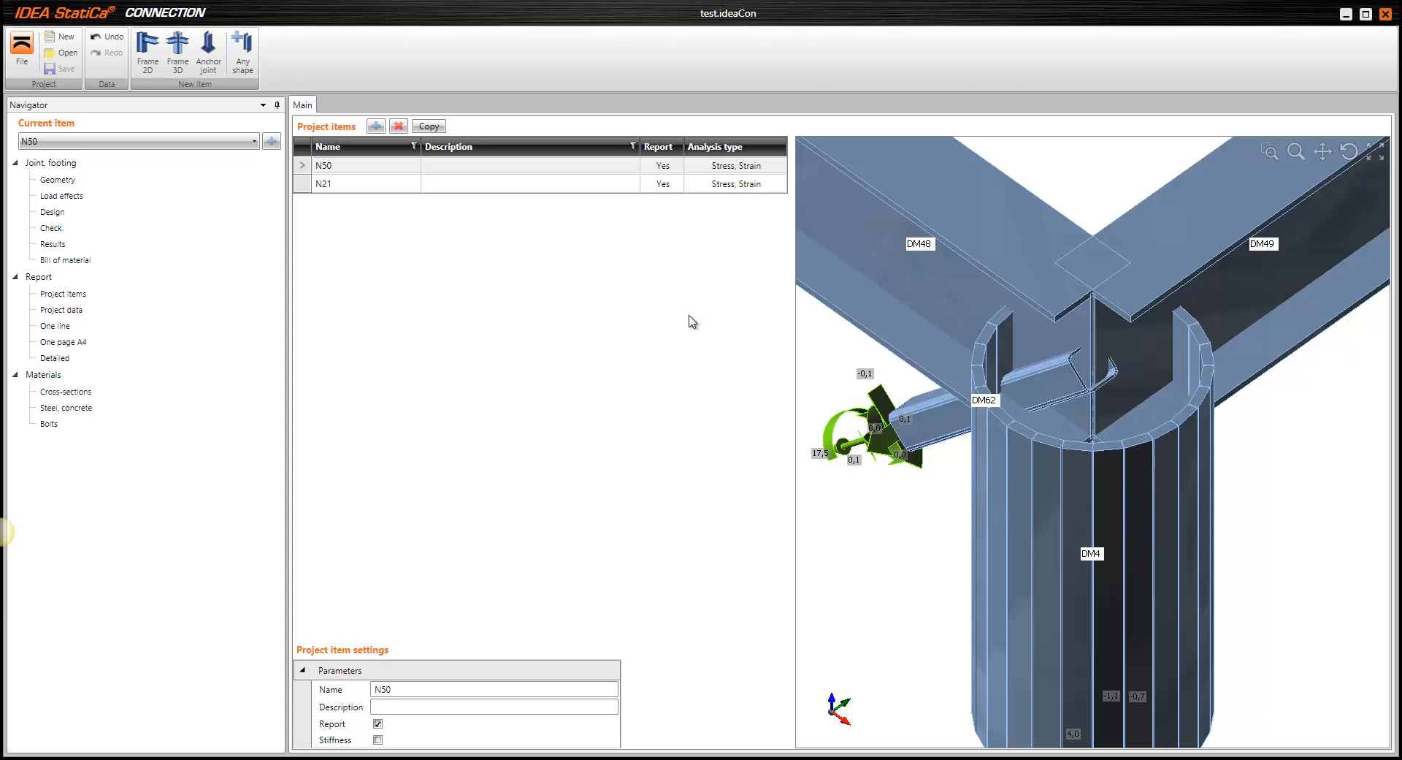
Inspect the solid geometry and load arrows of the imported connection items N50 and N21
click(365, 166)
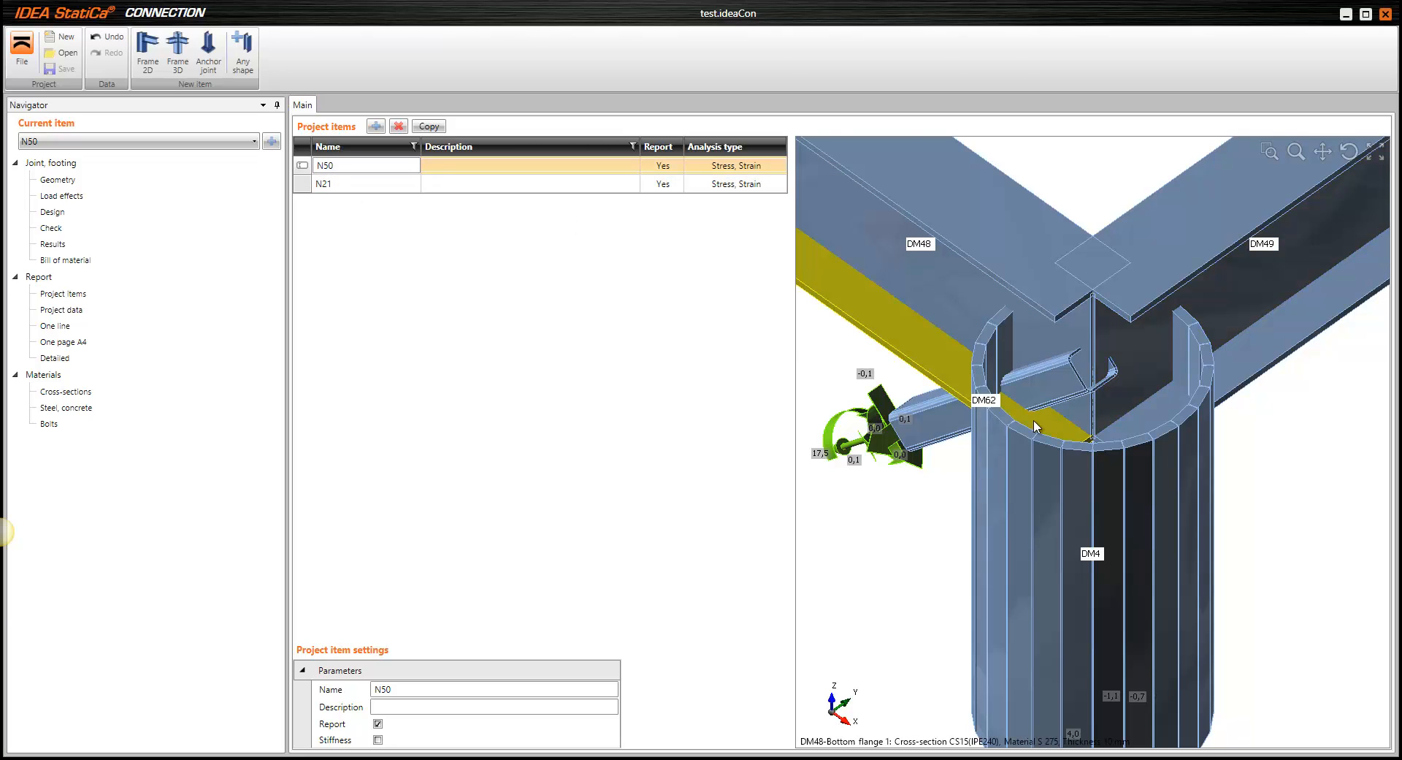
scroll(1018, 410, down, 4)
click(1349, 155)
drag(1271, 246, 1156, 357)
click(407, 185)
middle_drag(1156, 357, 1125, 397)
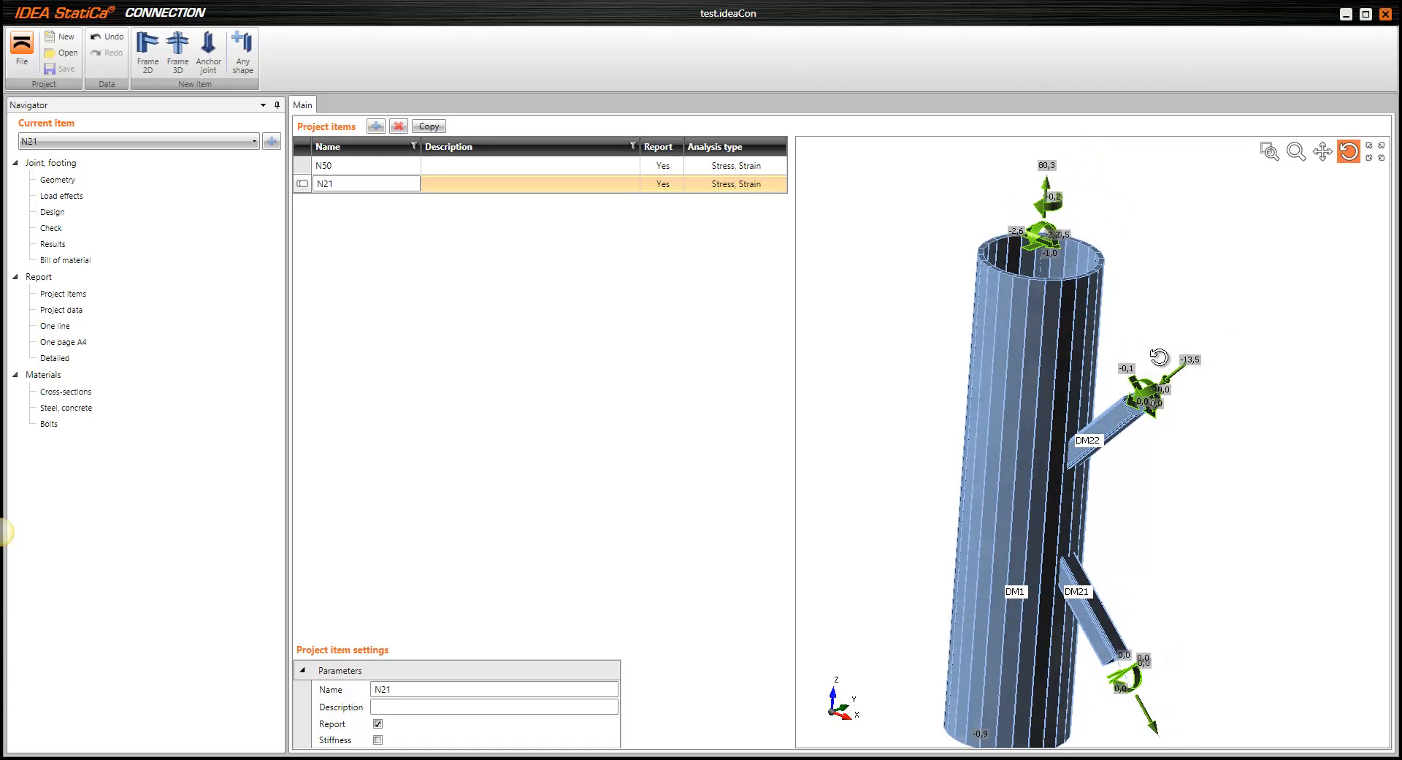
scroll(1150, 385, up, 5)
scroll(1148, 387, down, 5)
mouse_move(1137, 426)
mouse_down()
mouse_move(1106, 456)
mouse_move(1149, 414)
mouse_up()
scroll(1149, 415, up, 5)
scroll(1122, 461, down, 5)
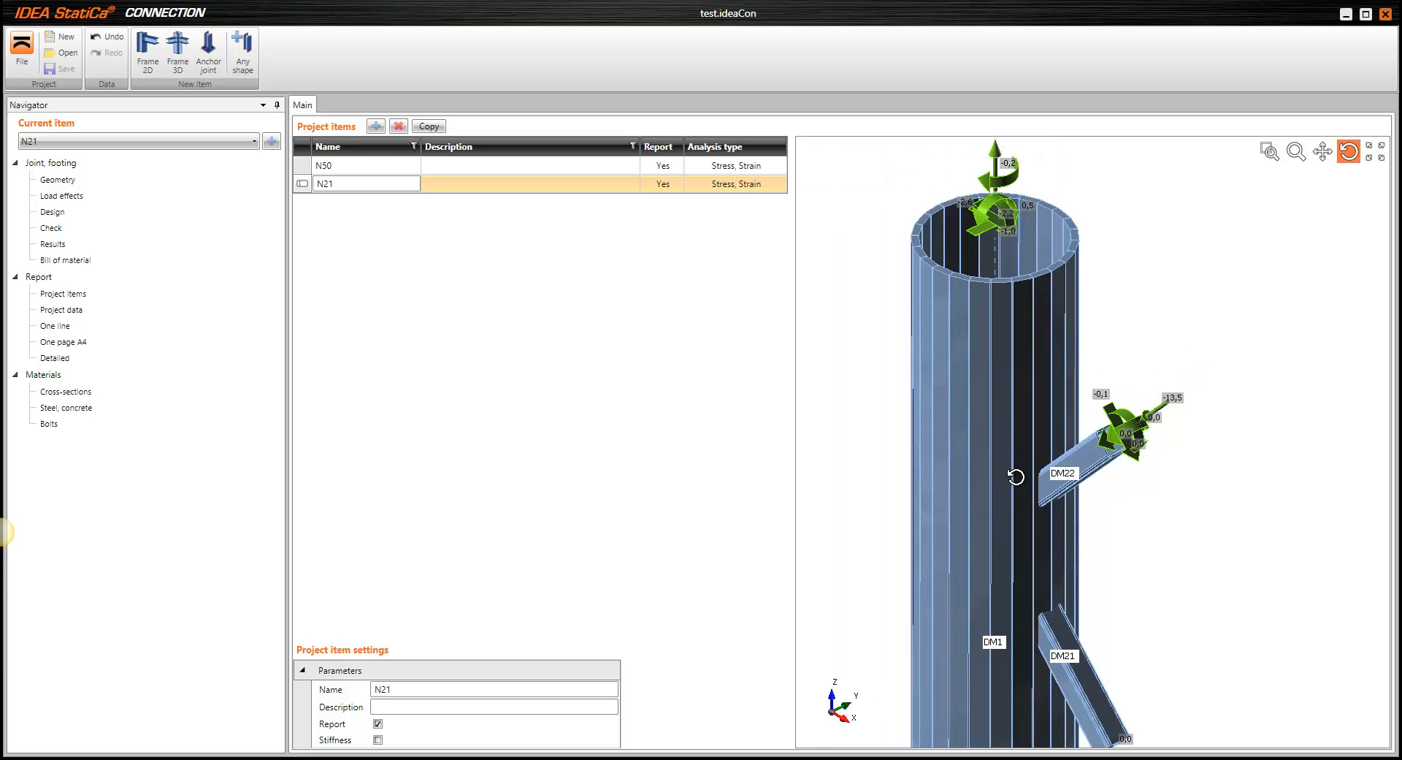
scroll(1013, 442, down, 5)
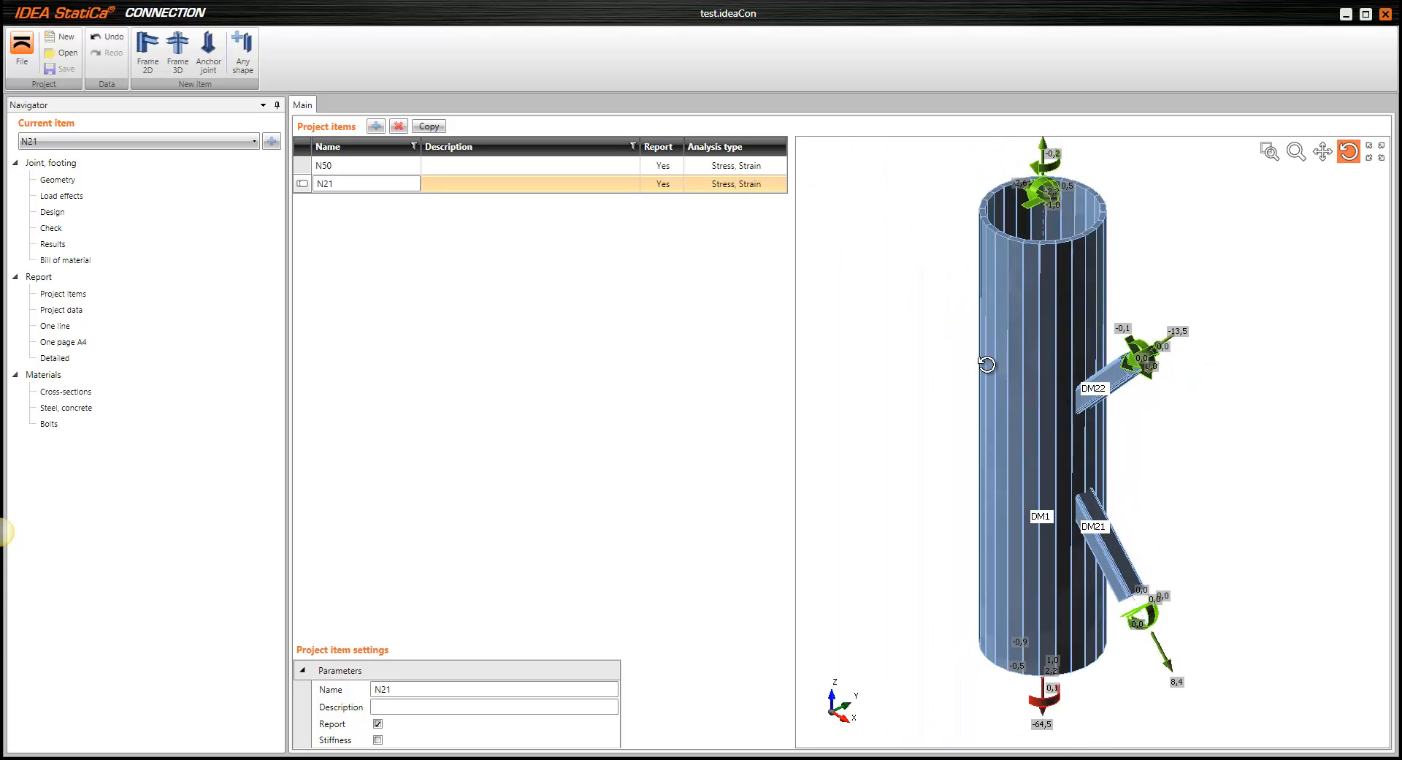
In the geometry of connection N50, set the offset ex of tubular column DM4 to -120 mm
click(378, 165)
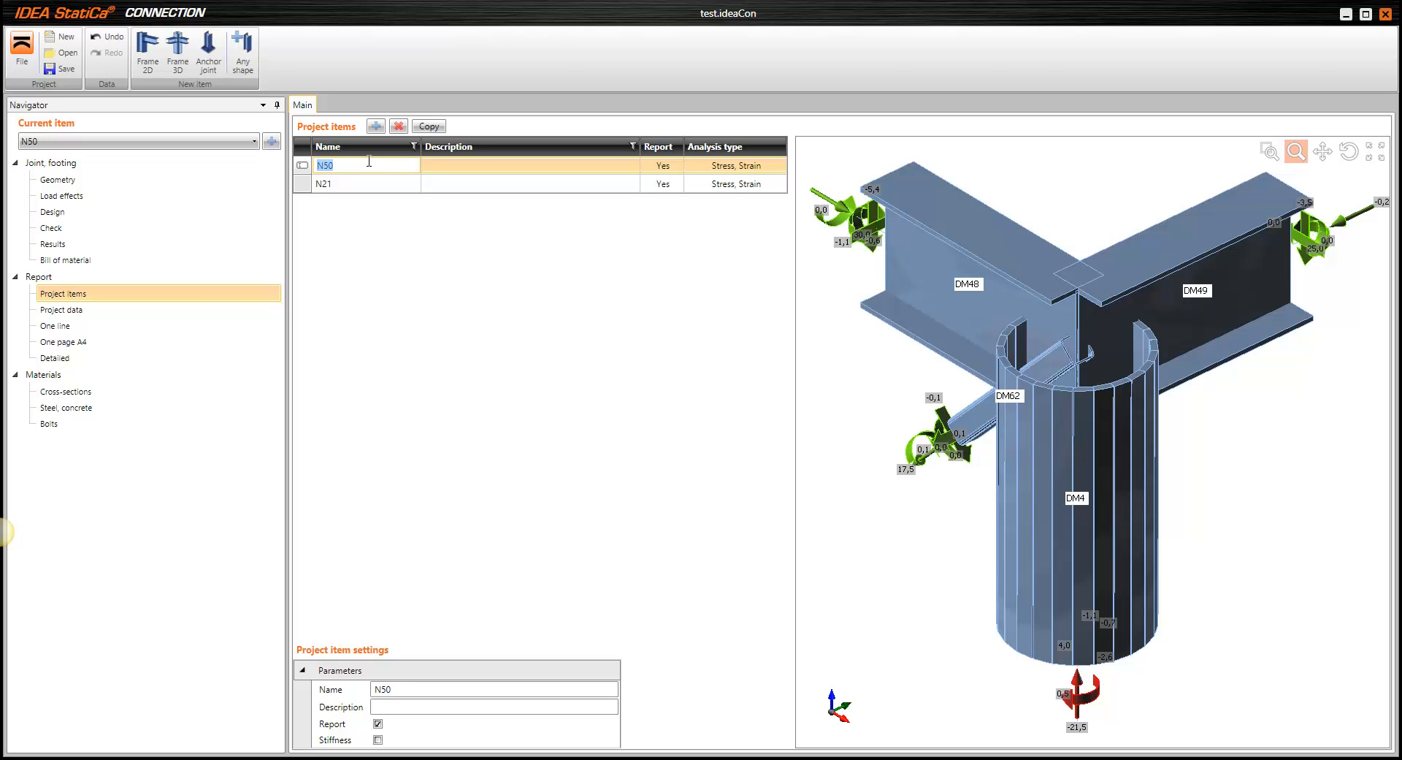
click(64, 180)
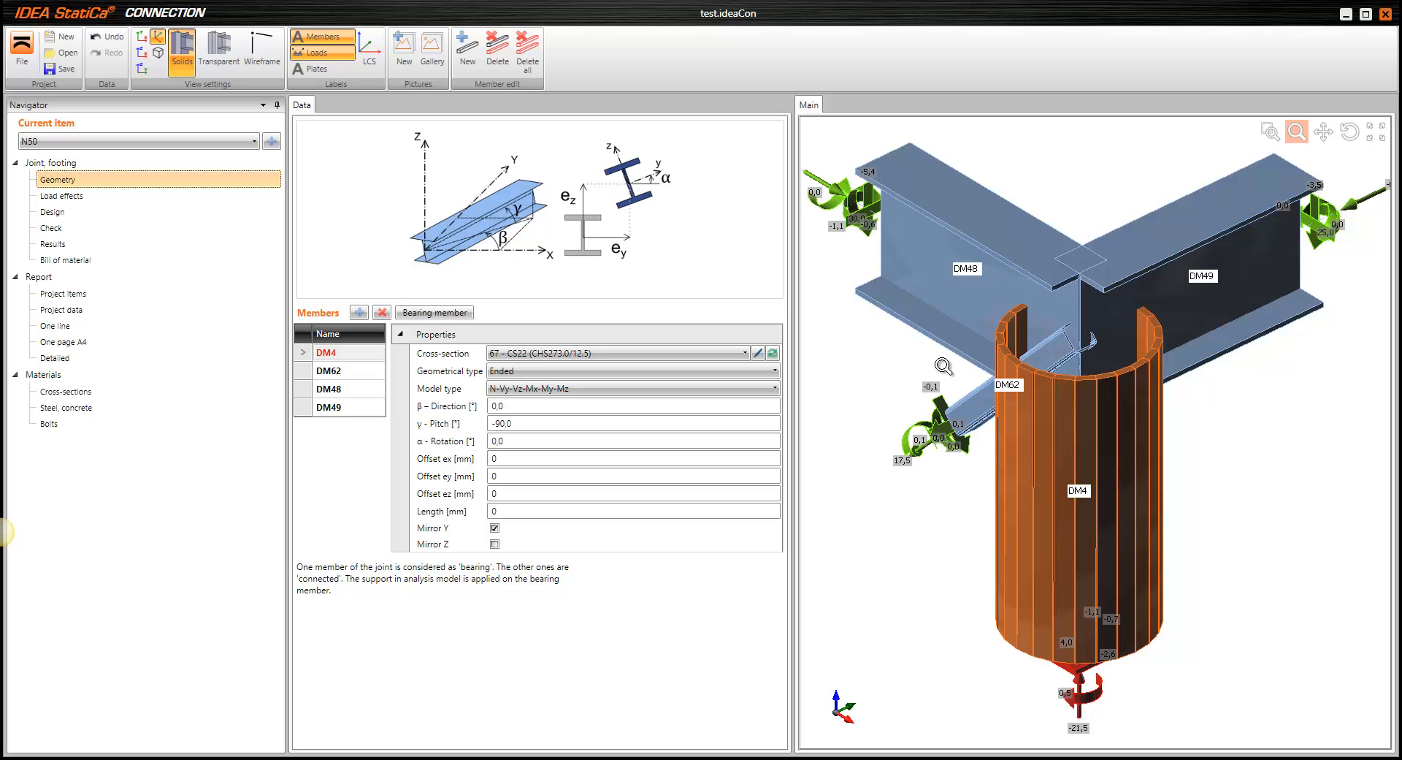
drag(870, 383, 905, 392)
drag(1164, 453, 1195, 440)
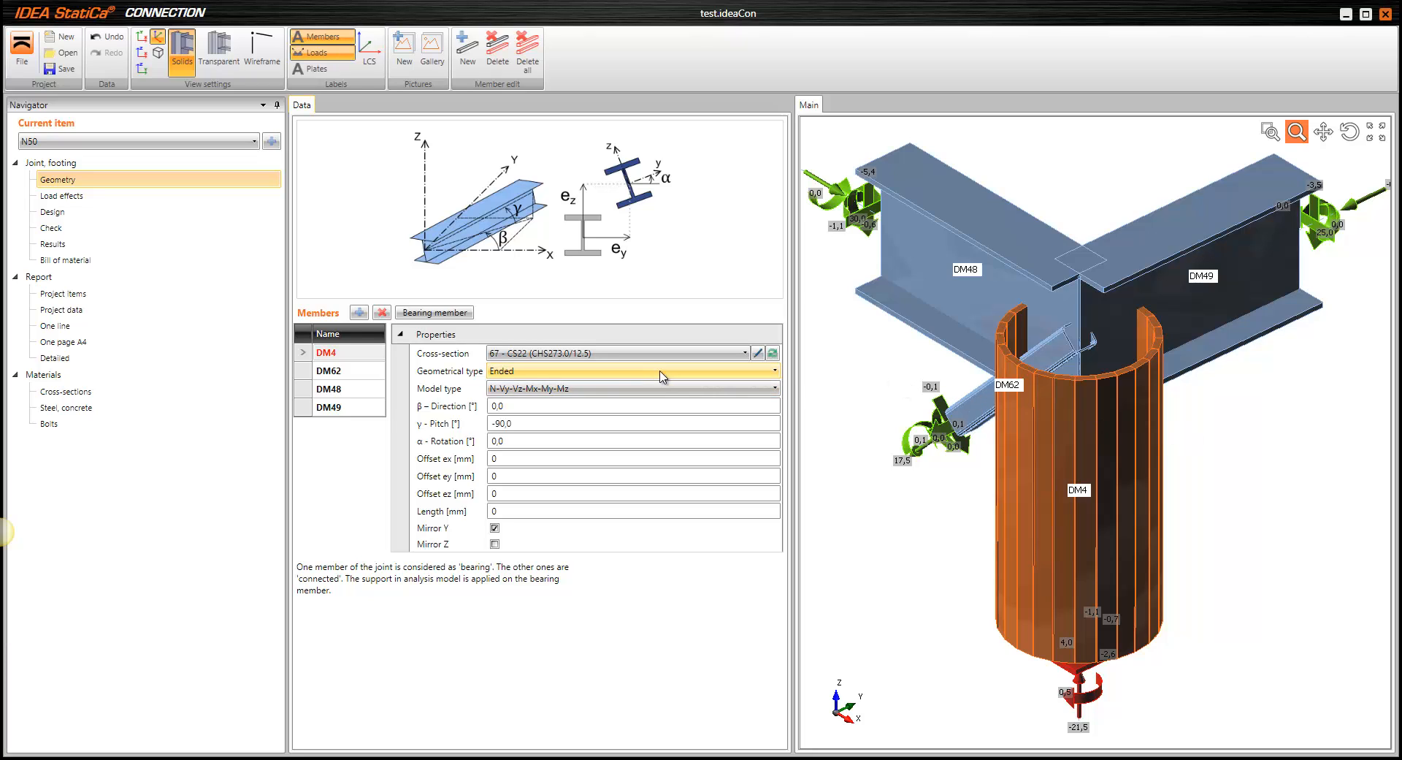
click(358, 353)
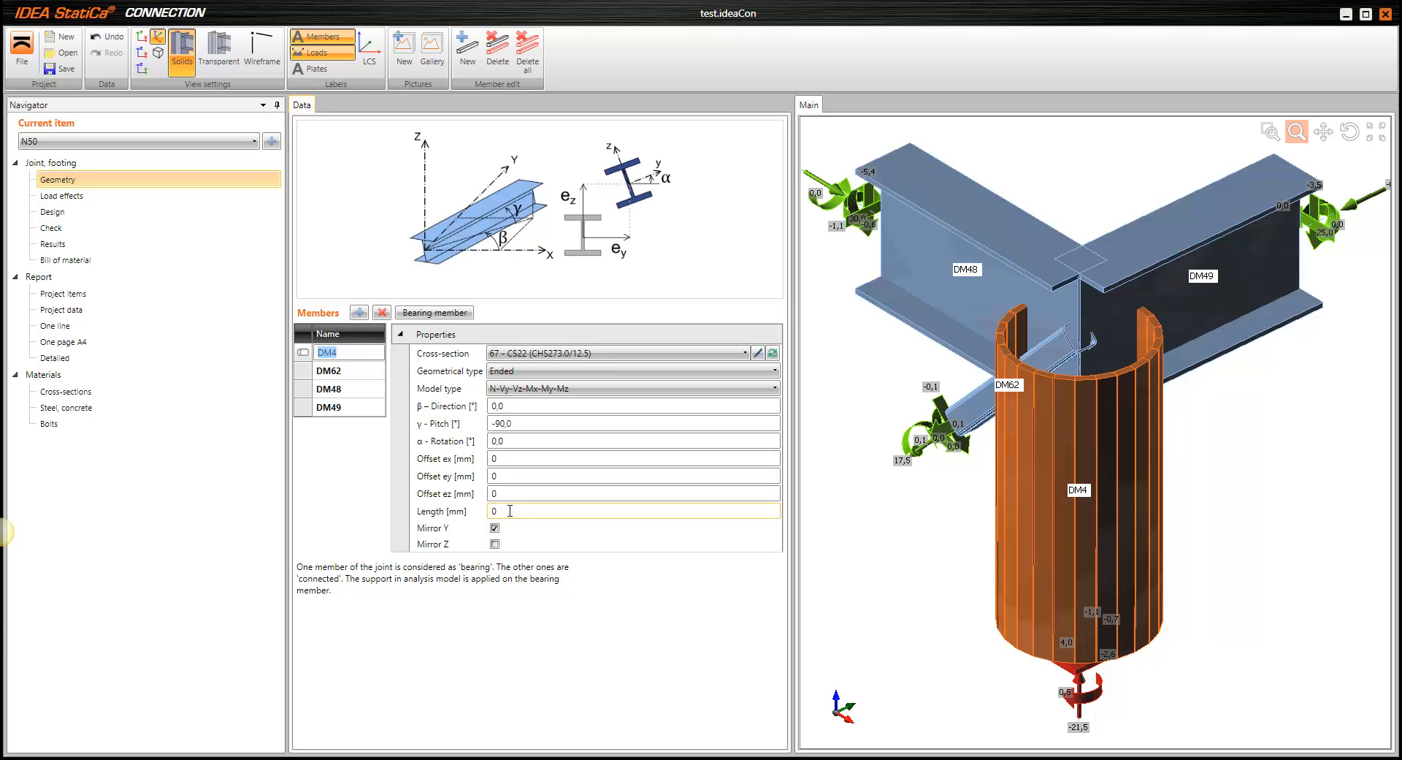
click(504, 459)
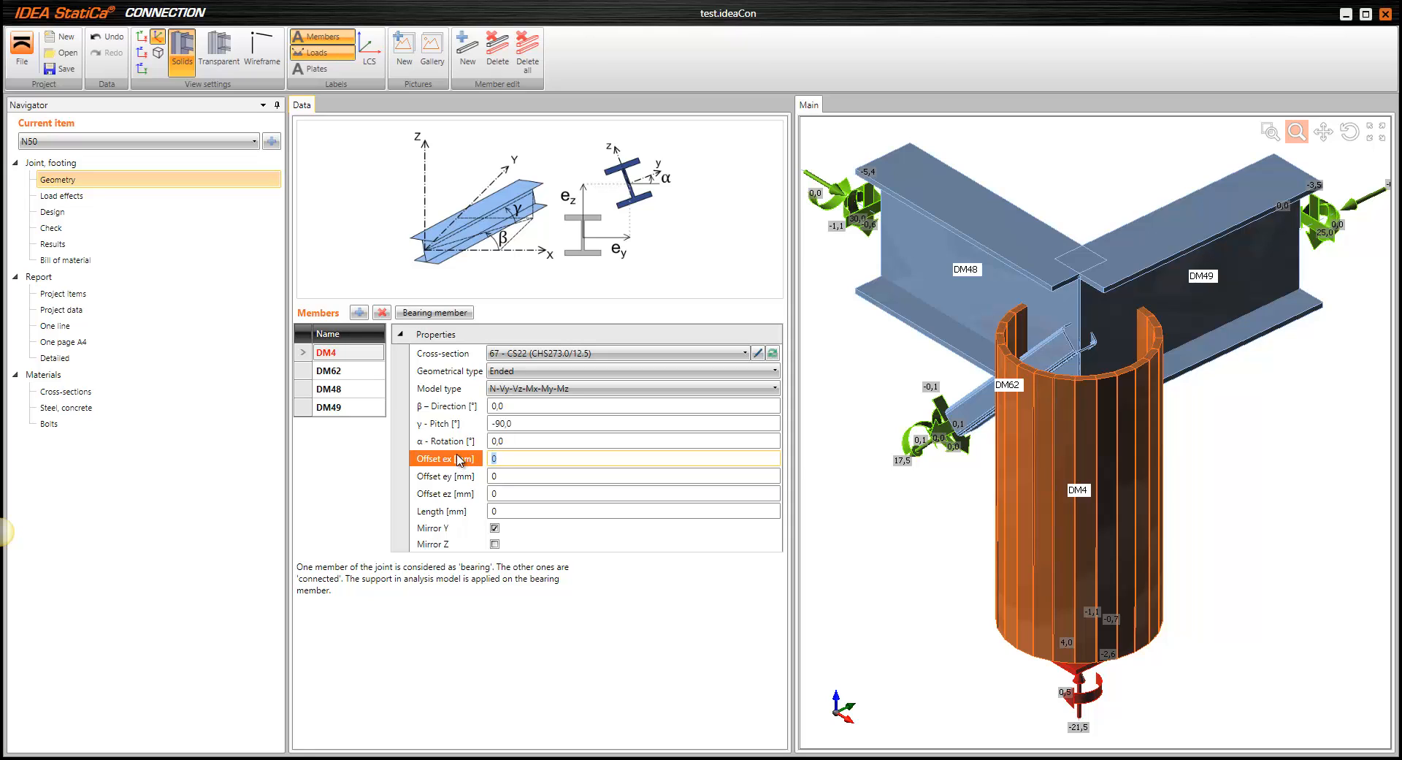
text(-120)
key(Tab)
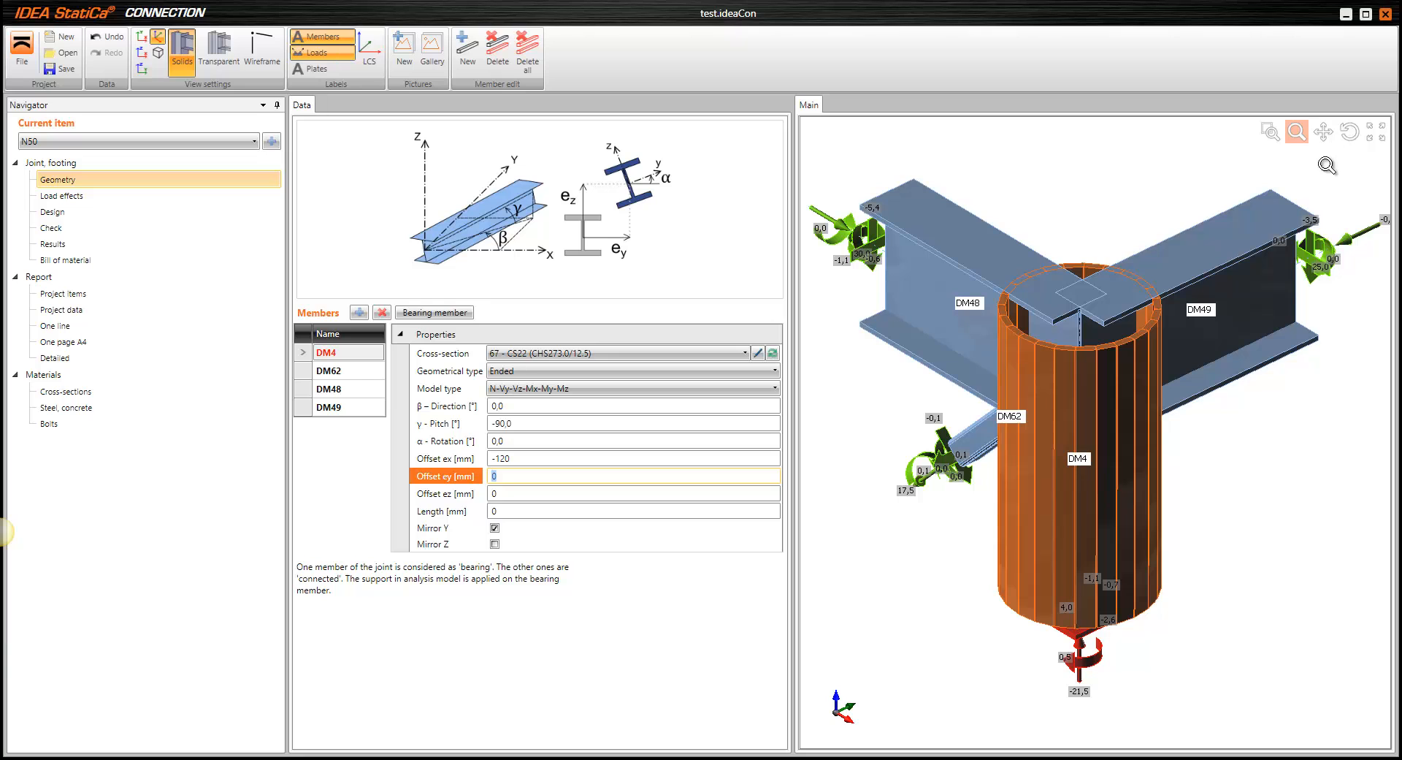
In the design of connection N50, add a bolted plate-to-plate operation using M16 4.6 bolts
mouse_move(1183, 413)
mouse_down()
mouse_move(1227, 379)
mouse_move(1208, 411)
mouse_up()
click(1350, 132)
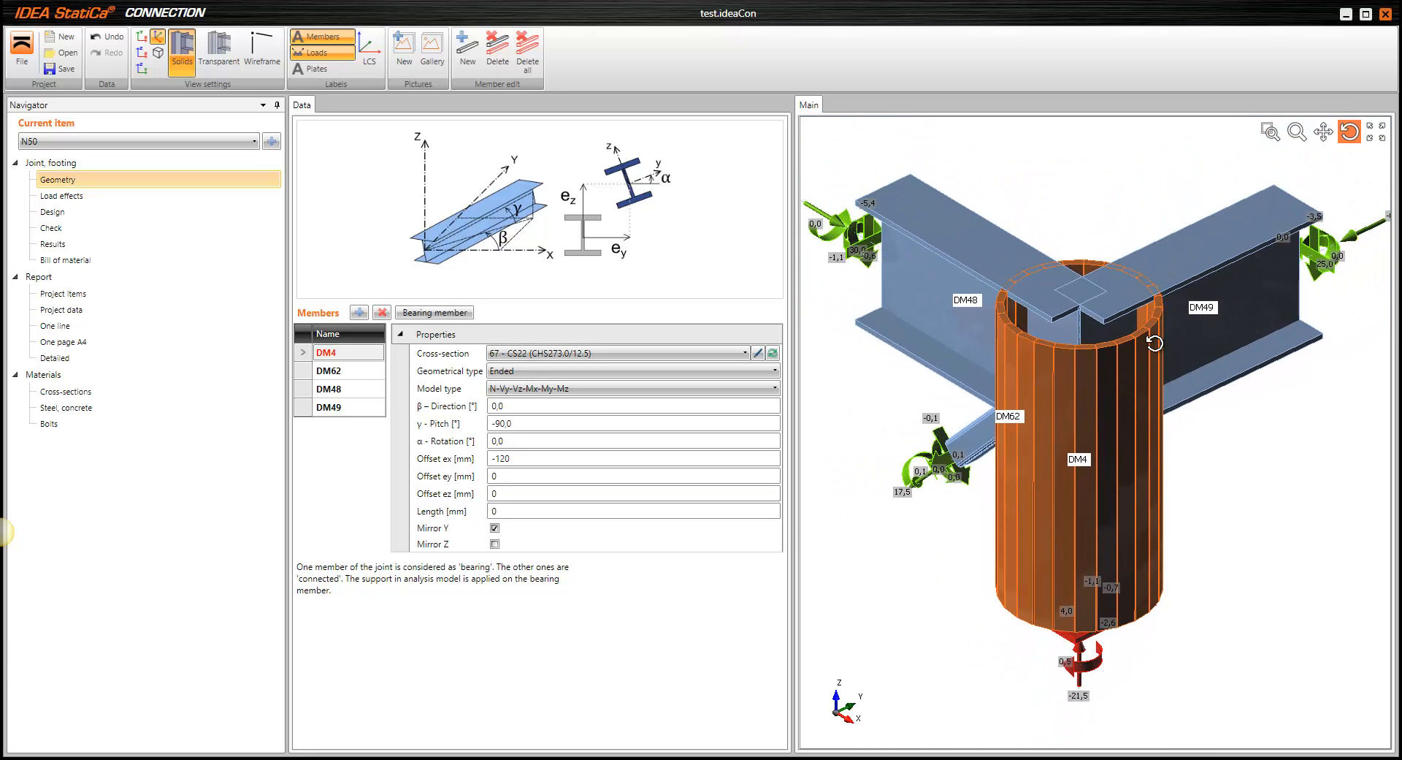
drag(1154, 342, 1001, 418)
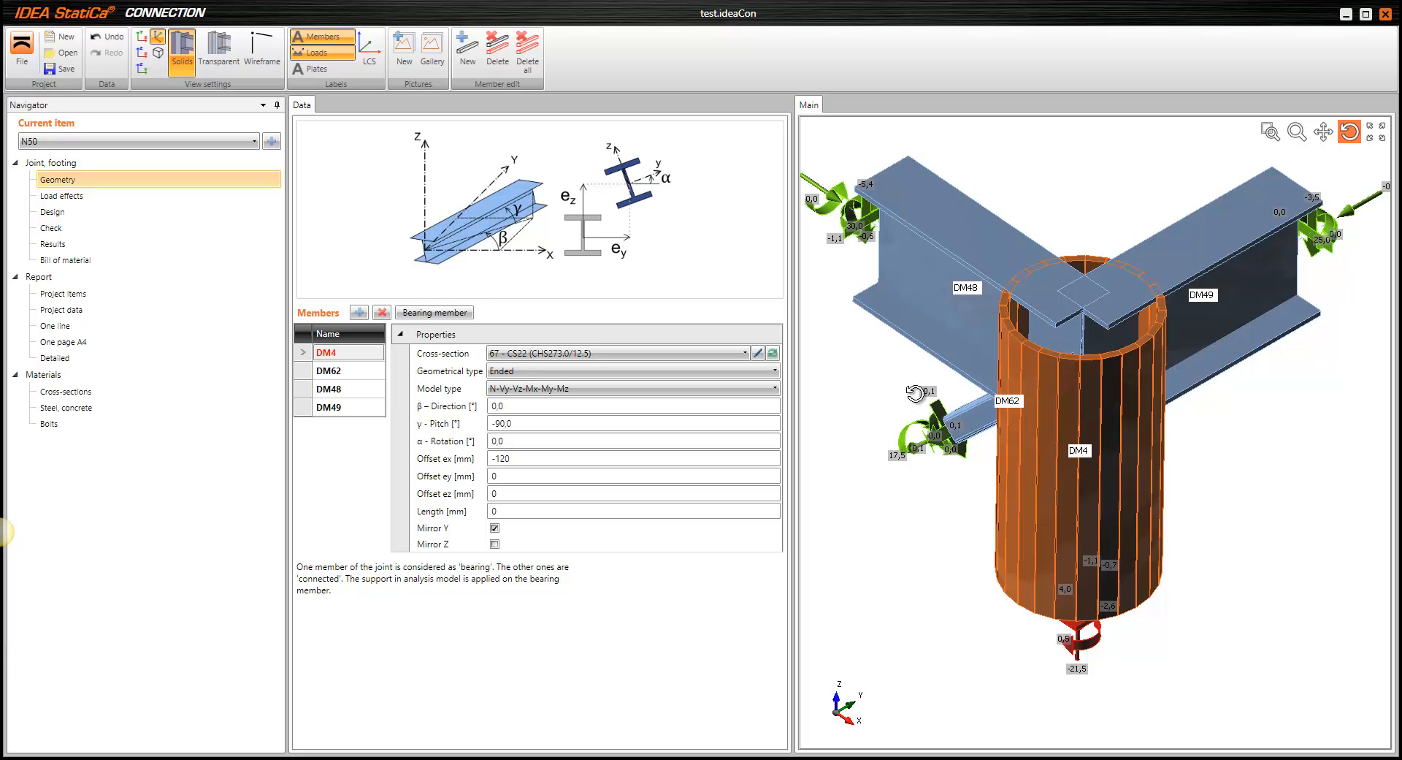
mouse_move(967, 351)
mouse_down()
mouse_move(957, 399)
mouse_move(965, 337)
mouse_up()
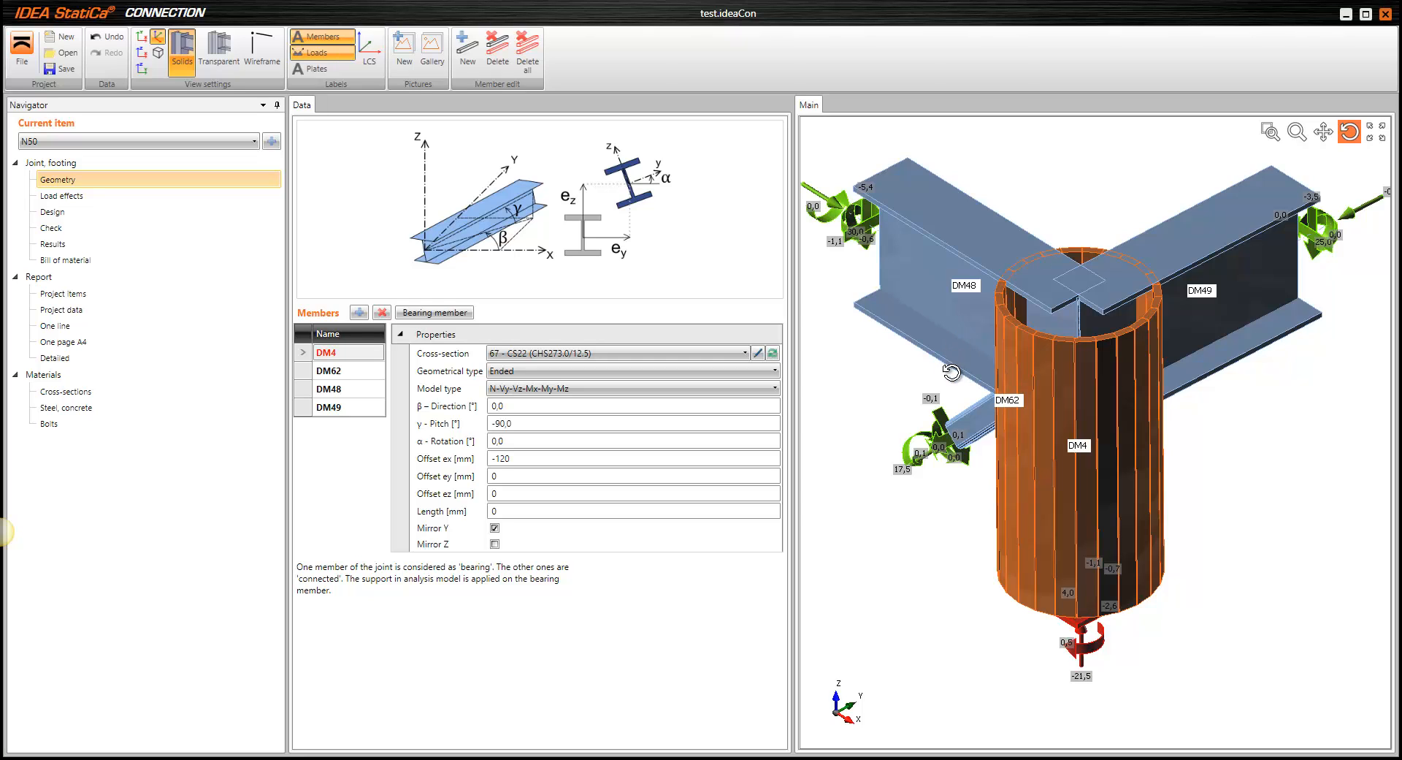
middle_drag(946, 368, 951, 408)
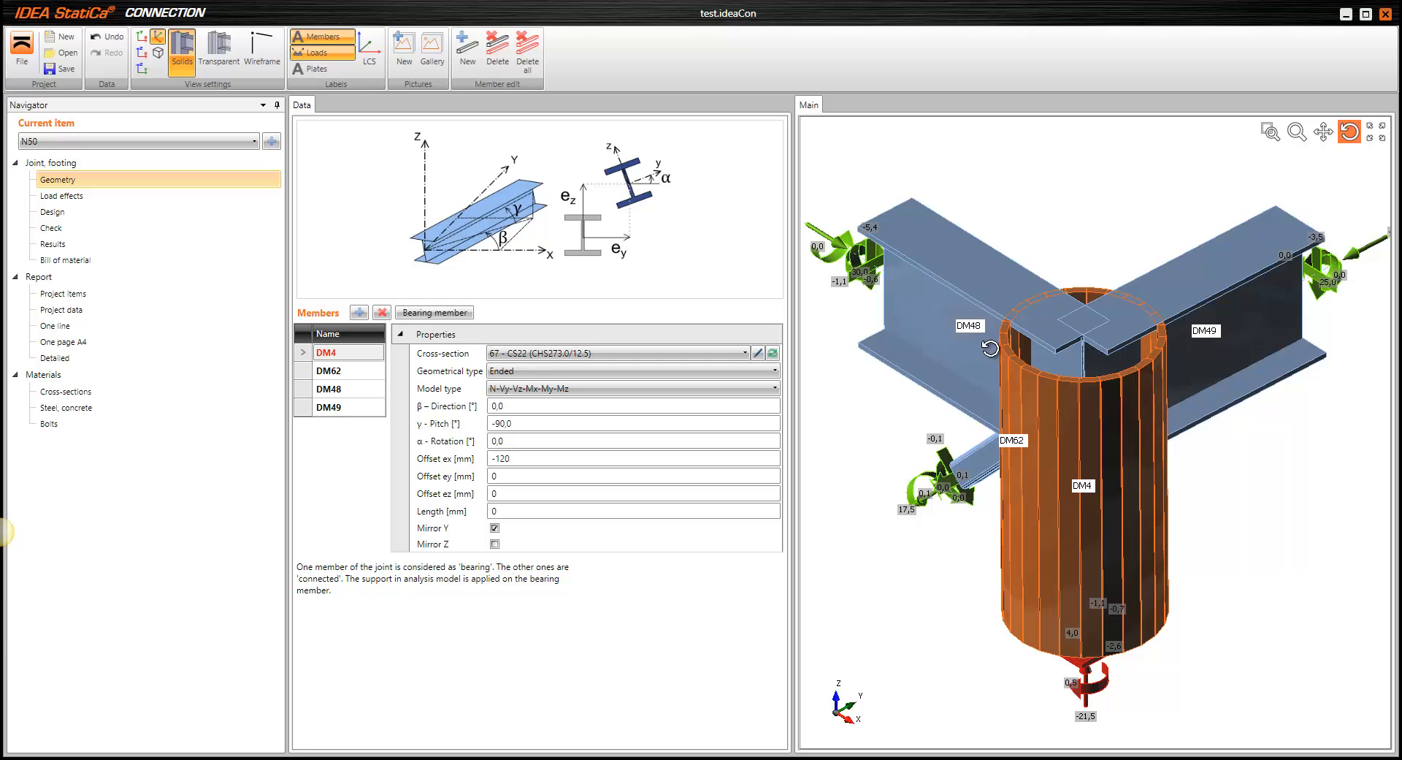
click(57, 213)
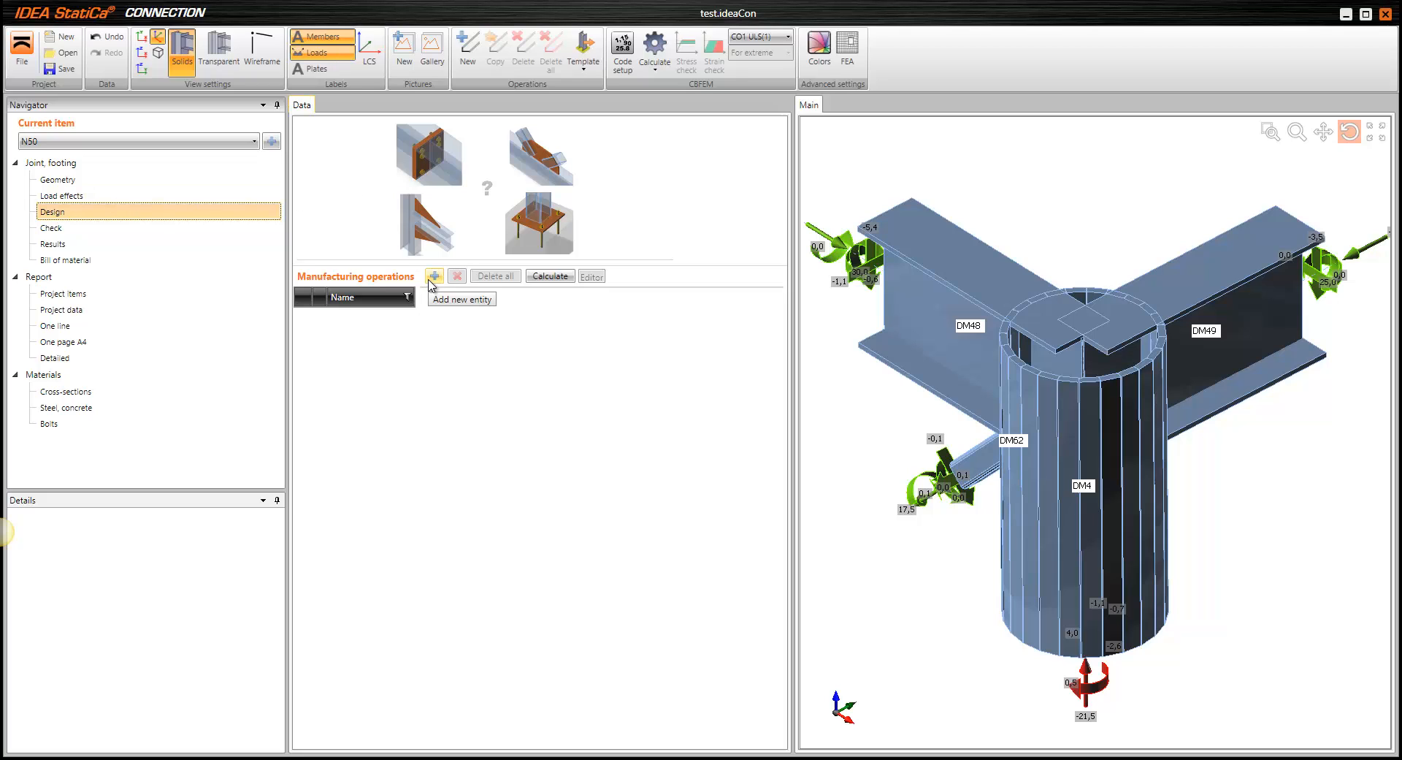
click(434, 277)
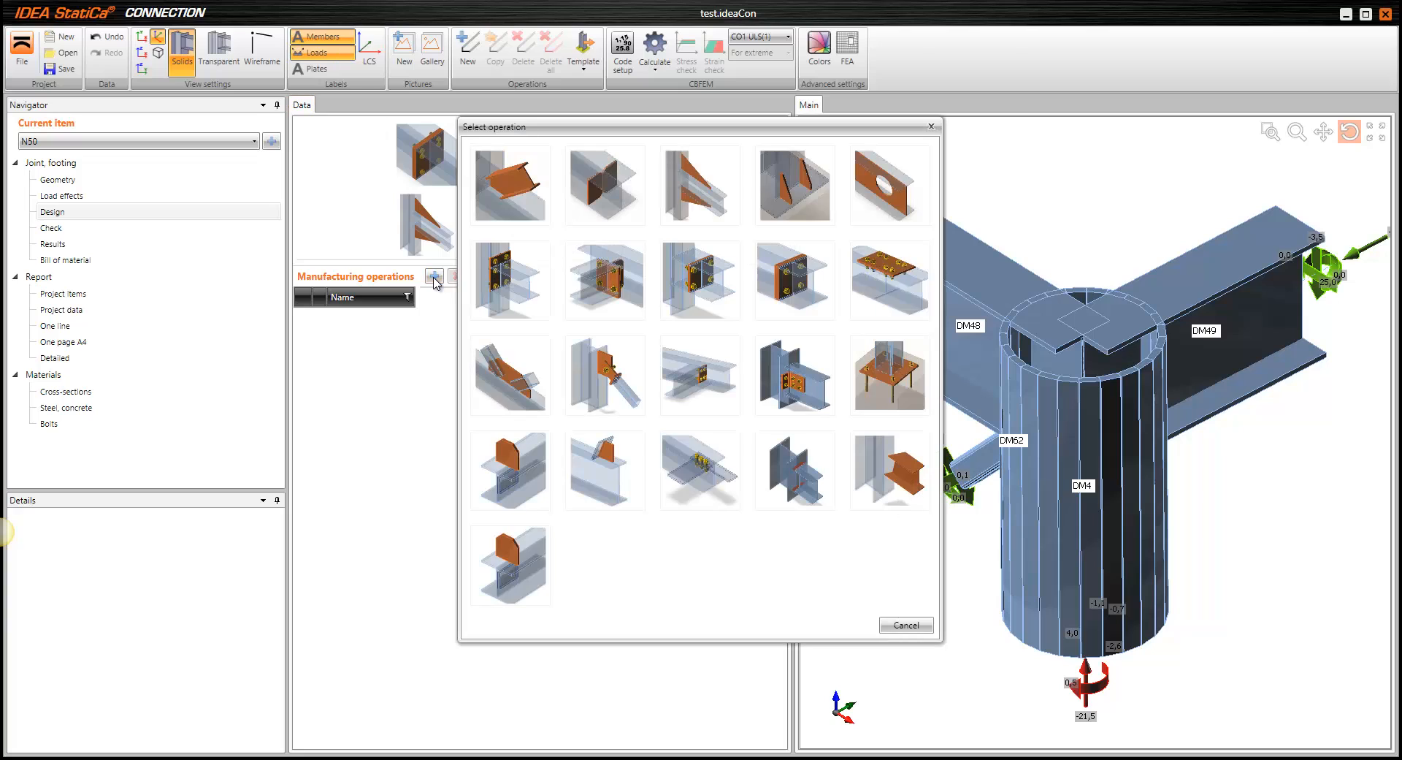
click(702, 279)
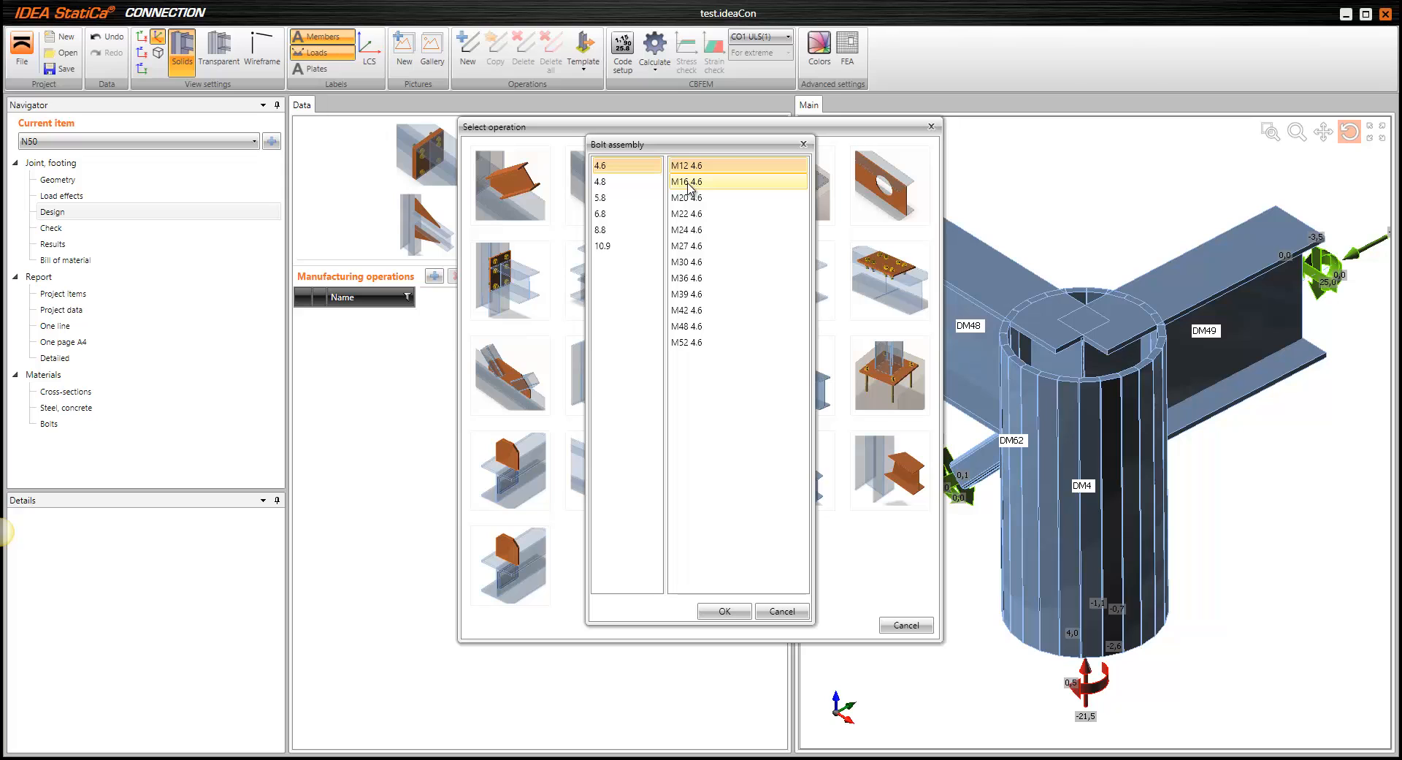
click(690, 181)
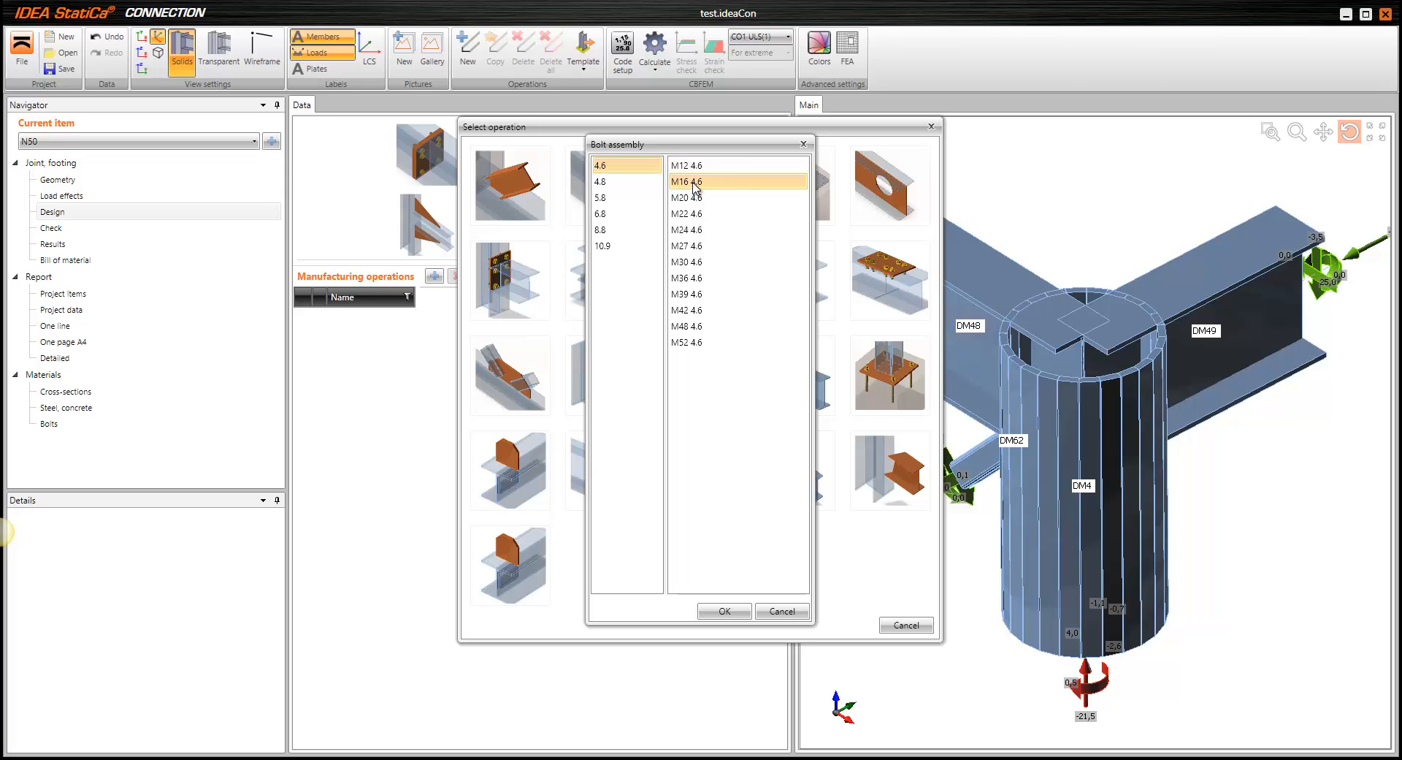
click(725, 611)
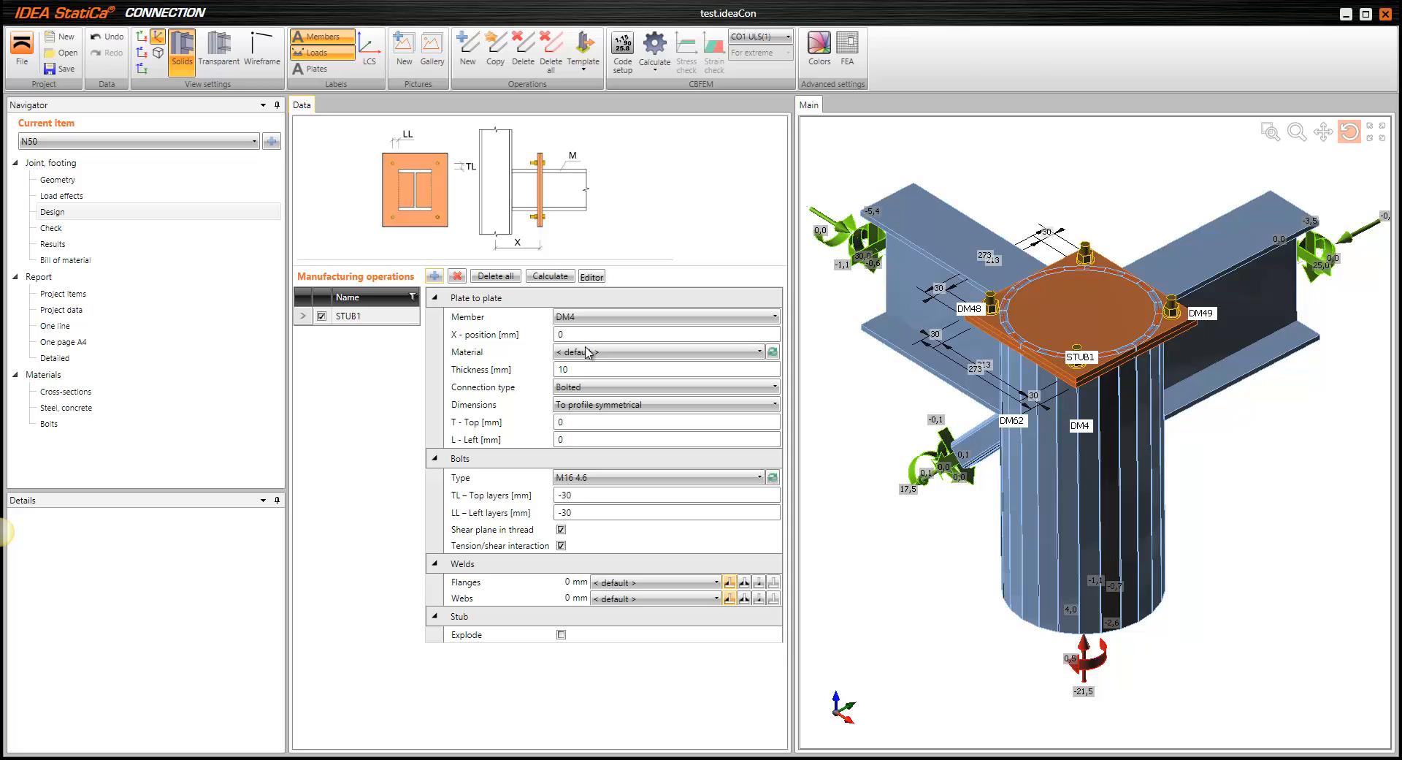
Assign the plate-to-plate operation STUB1 to beam DM48
click(600, 317)
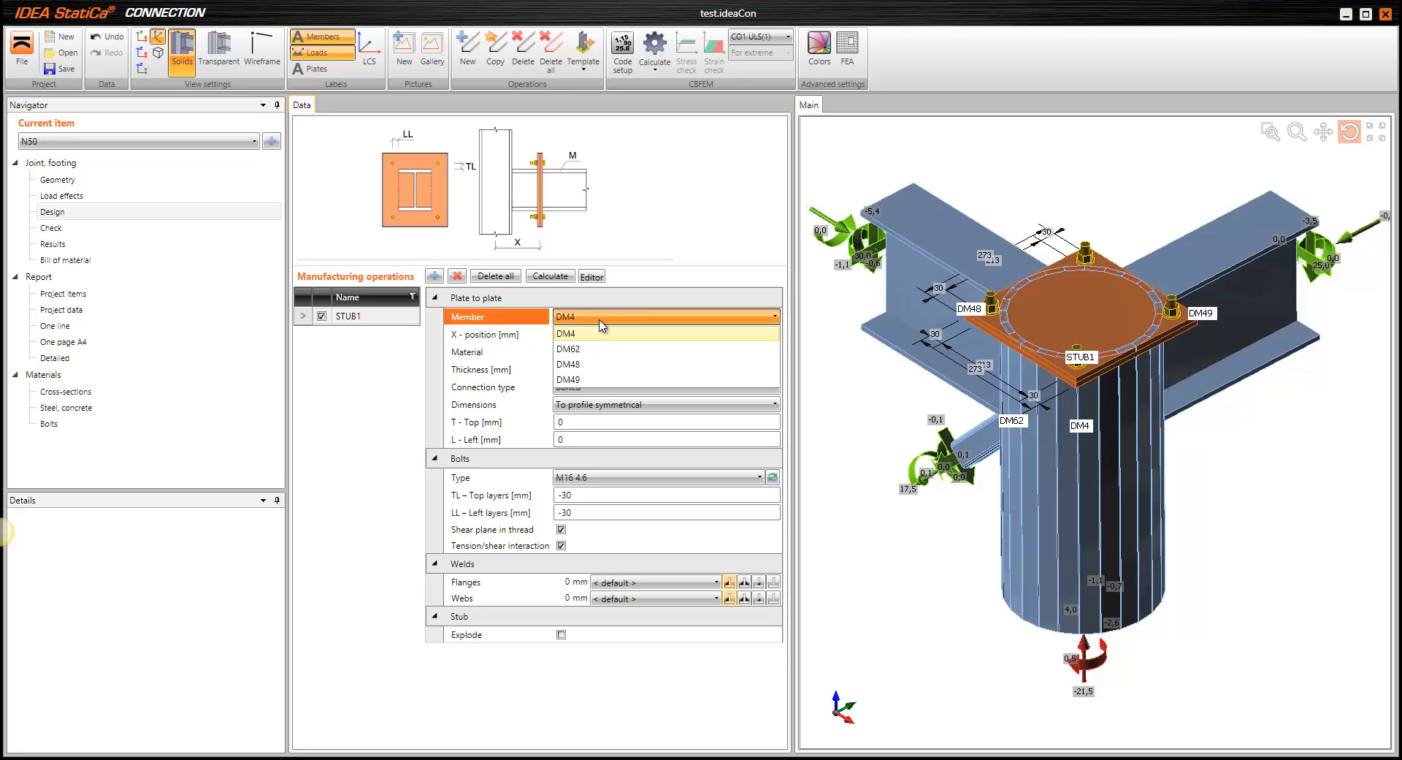
click(588, 367)
drag(944, 417, 956, 444)
scroll(980, 421, up, 3)
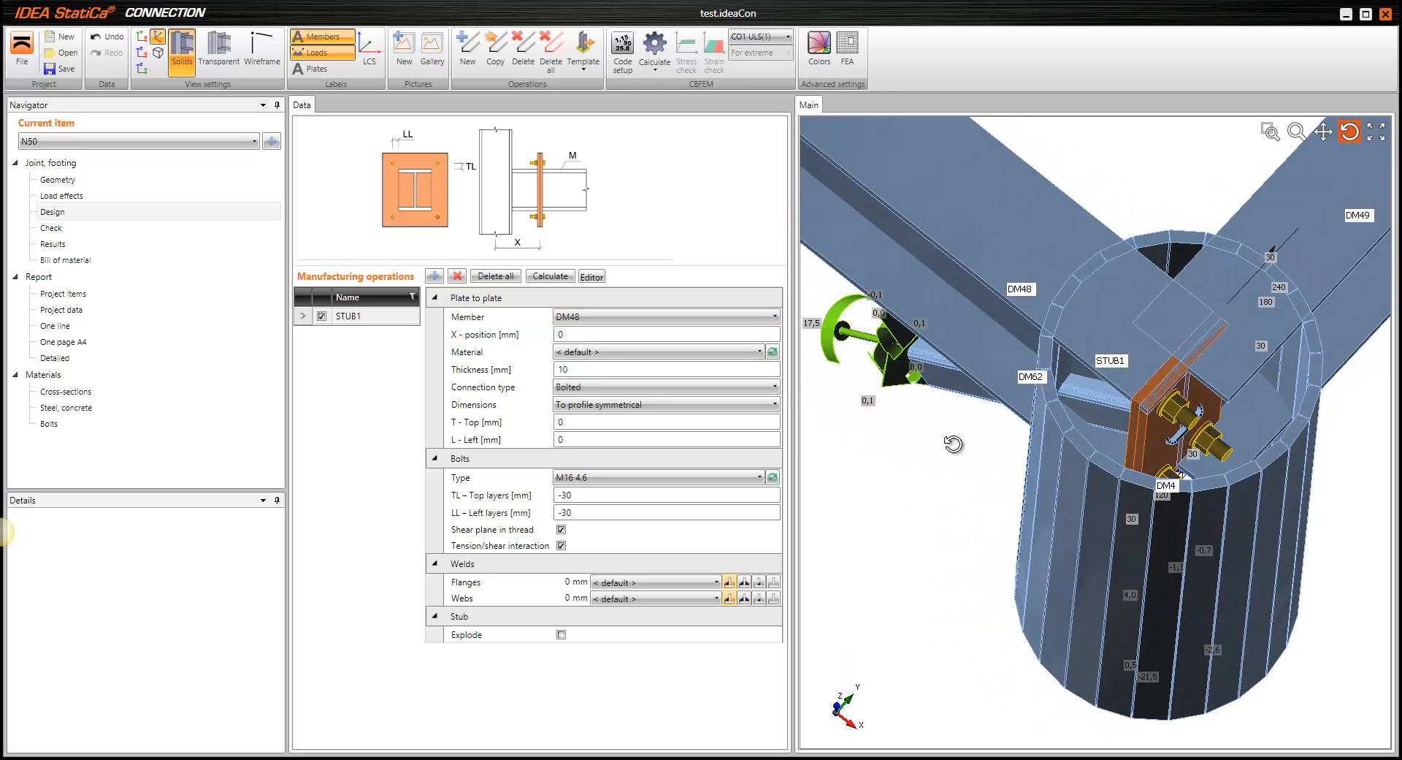
scroll(1014, 438, down, 3)
drag(1176, 463, 1185, 376)
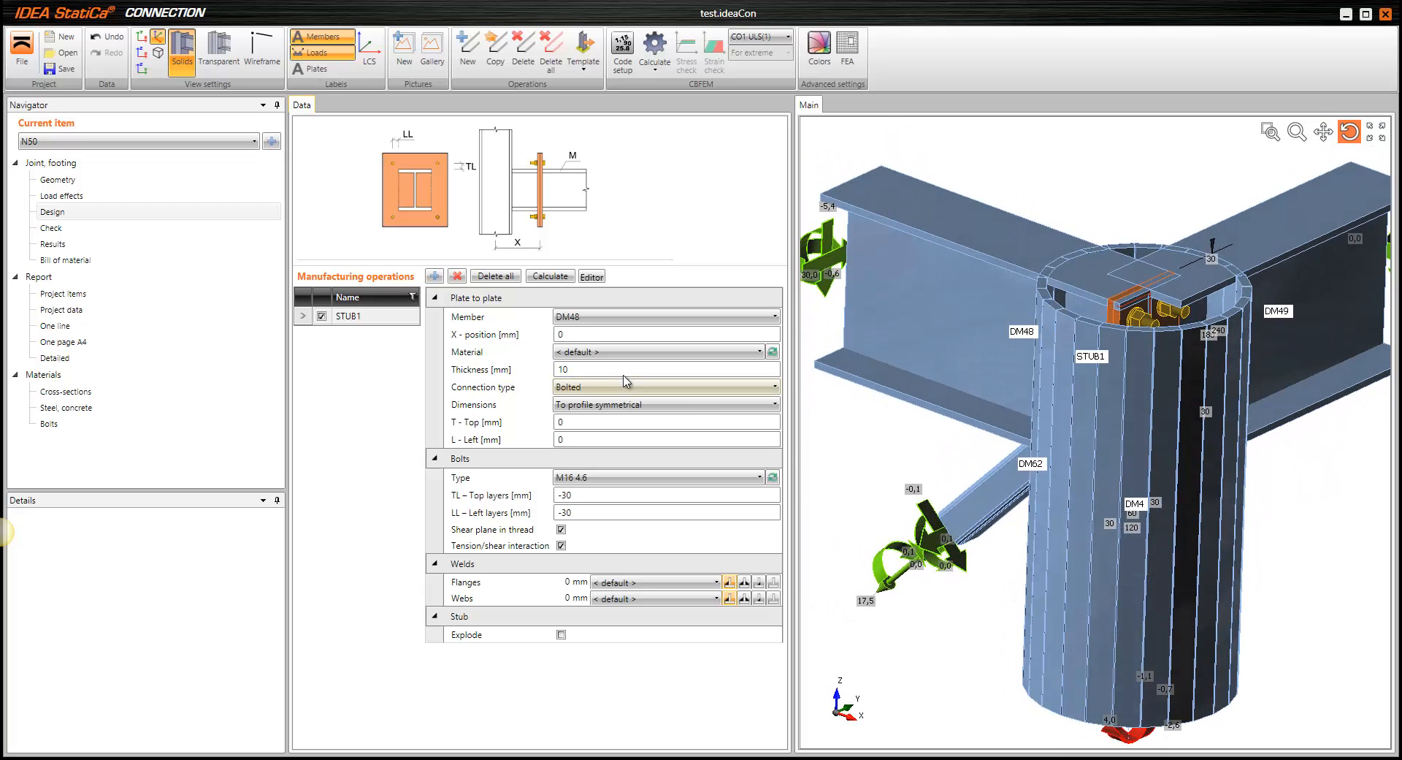
Set the X-position of the plate-to-plate joint on DM48 to 300 mm
click(580, 333)
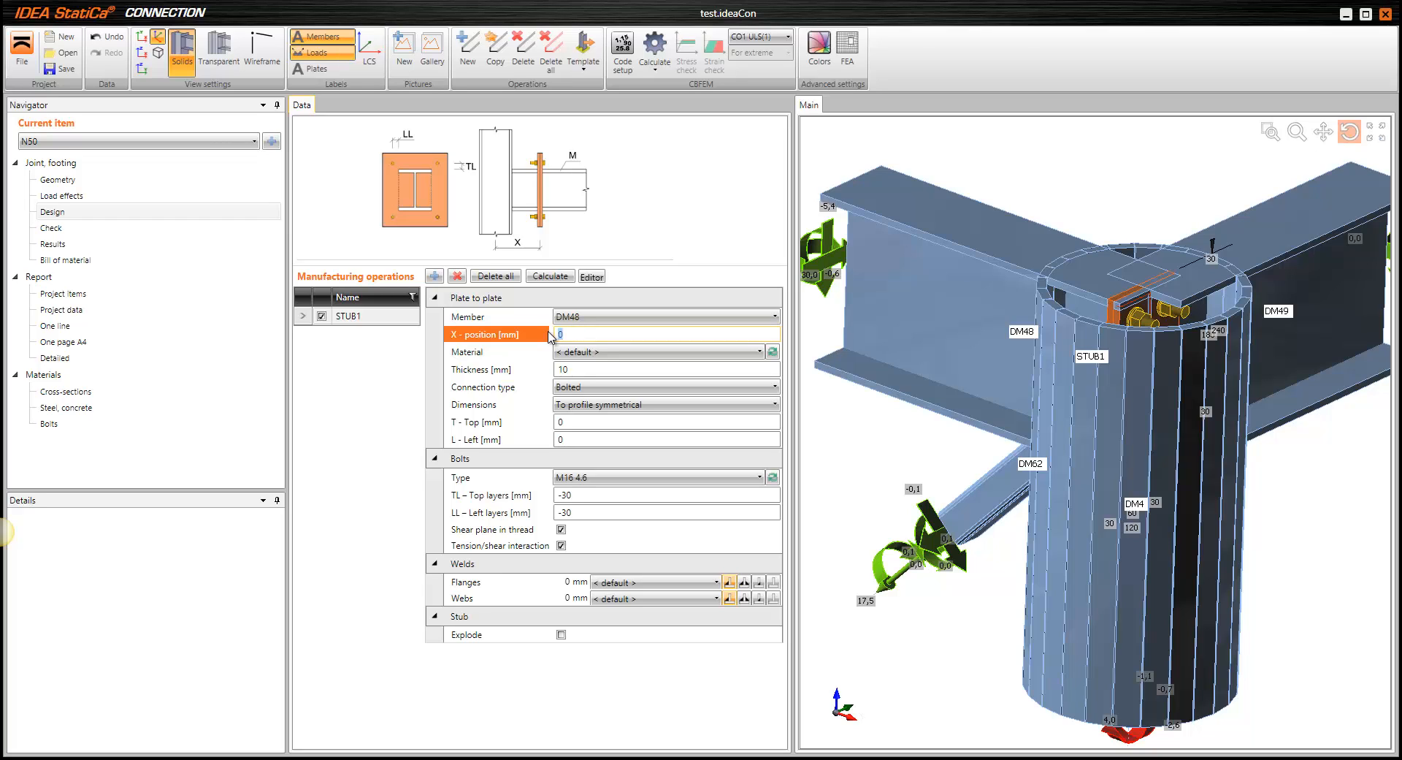
text(300)
key(Tab)
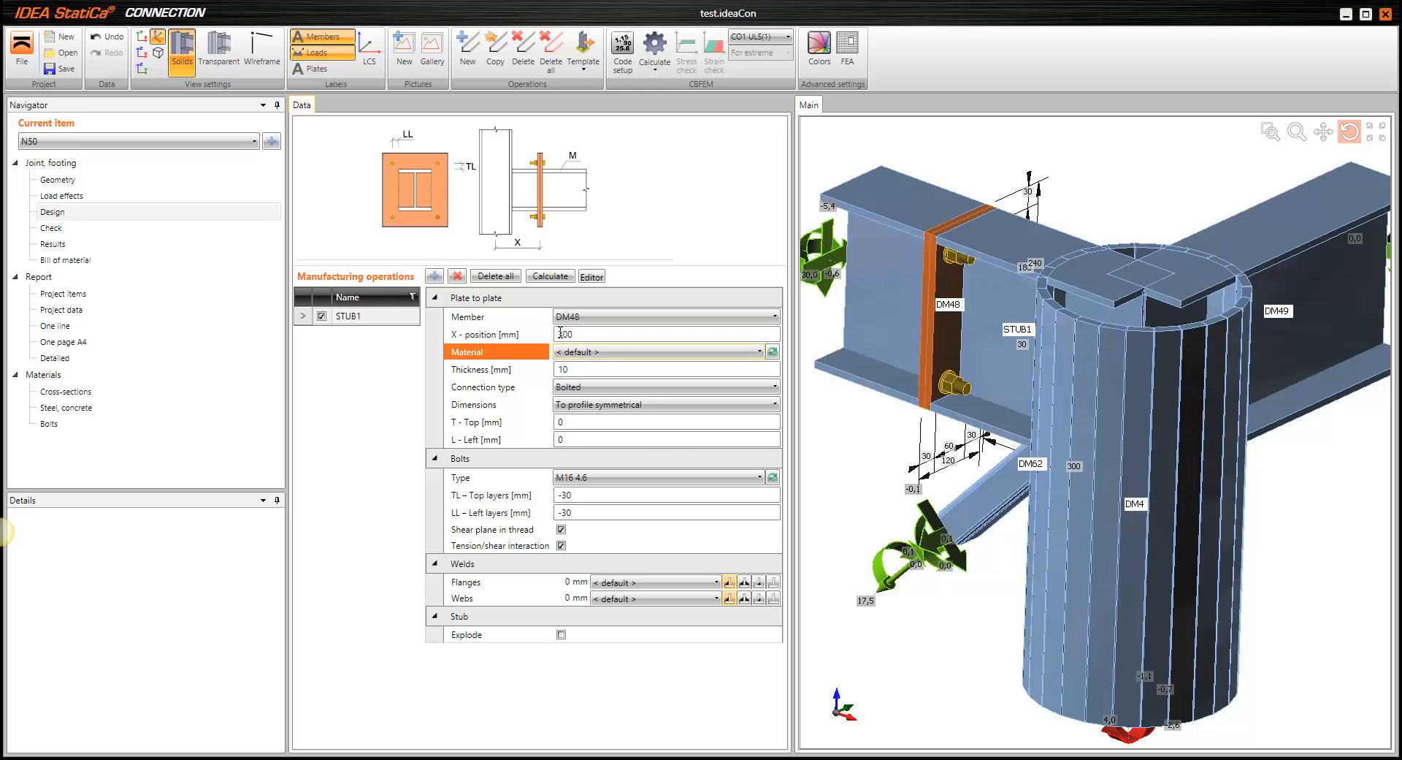
drag(848, 324, 998, 386)
middle_drag(999, 400, 998, 421)
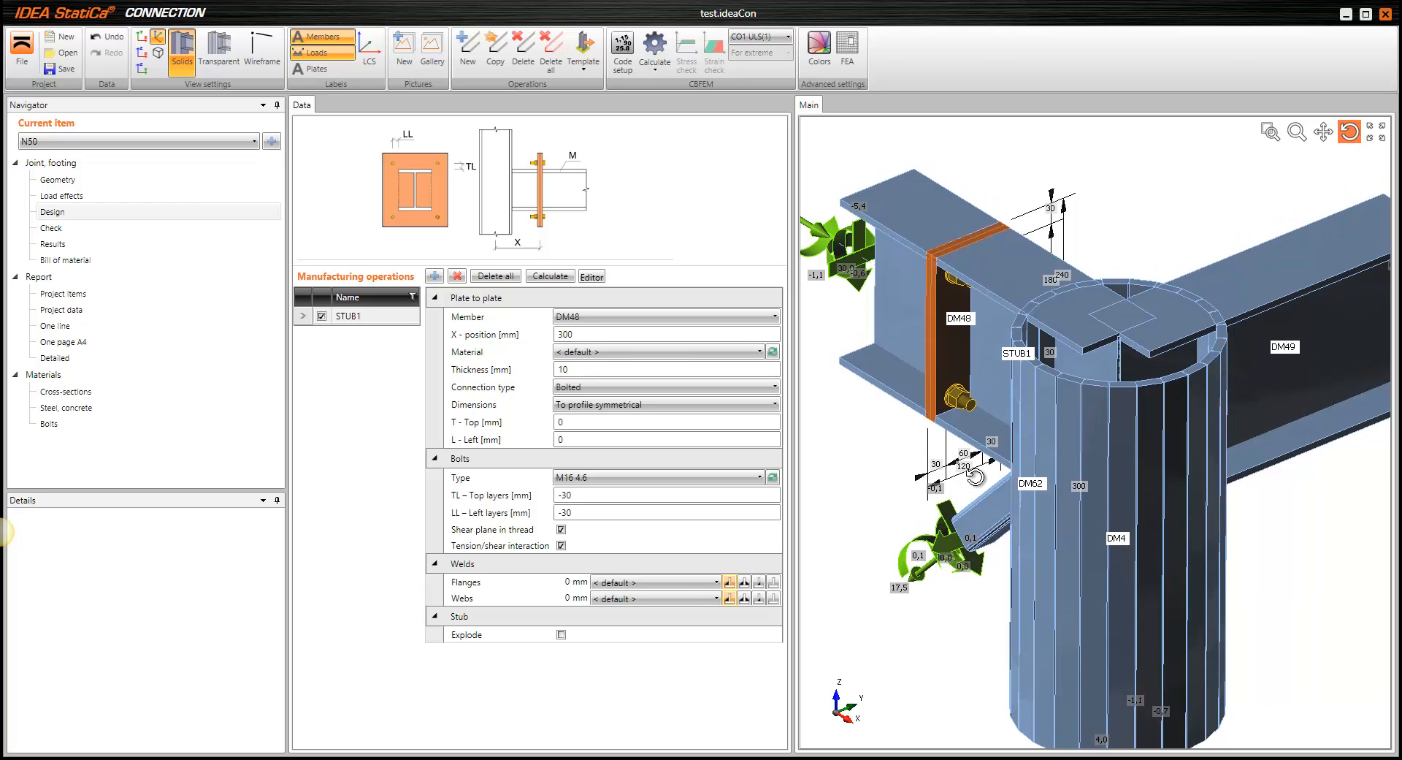
mouse_move(986, 470)
mouse_down()
mouse_move(1067, 464)
mouse_move(984, 470)
mouse_up()
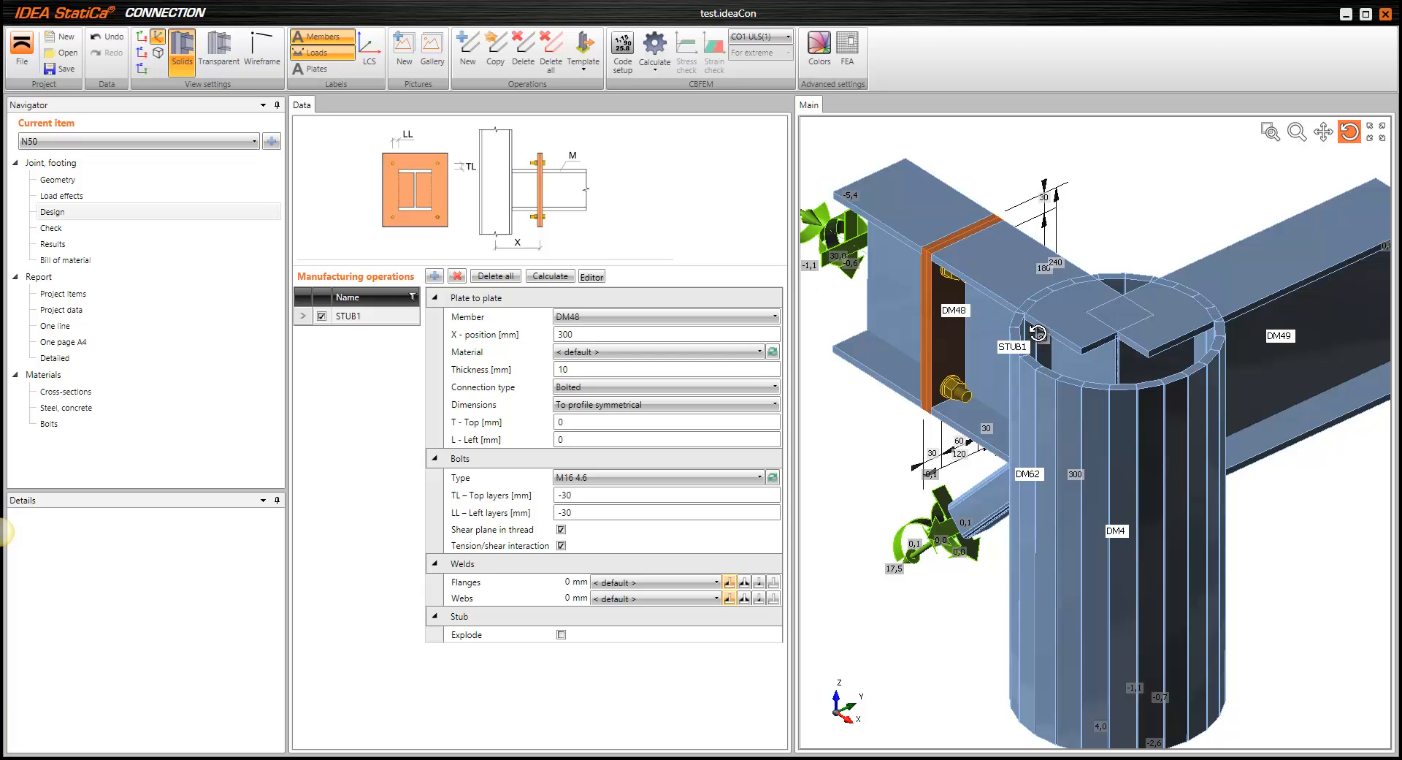
middle_drag(1037, 332, 1023, 313)
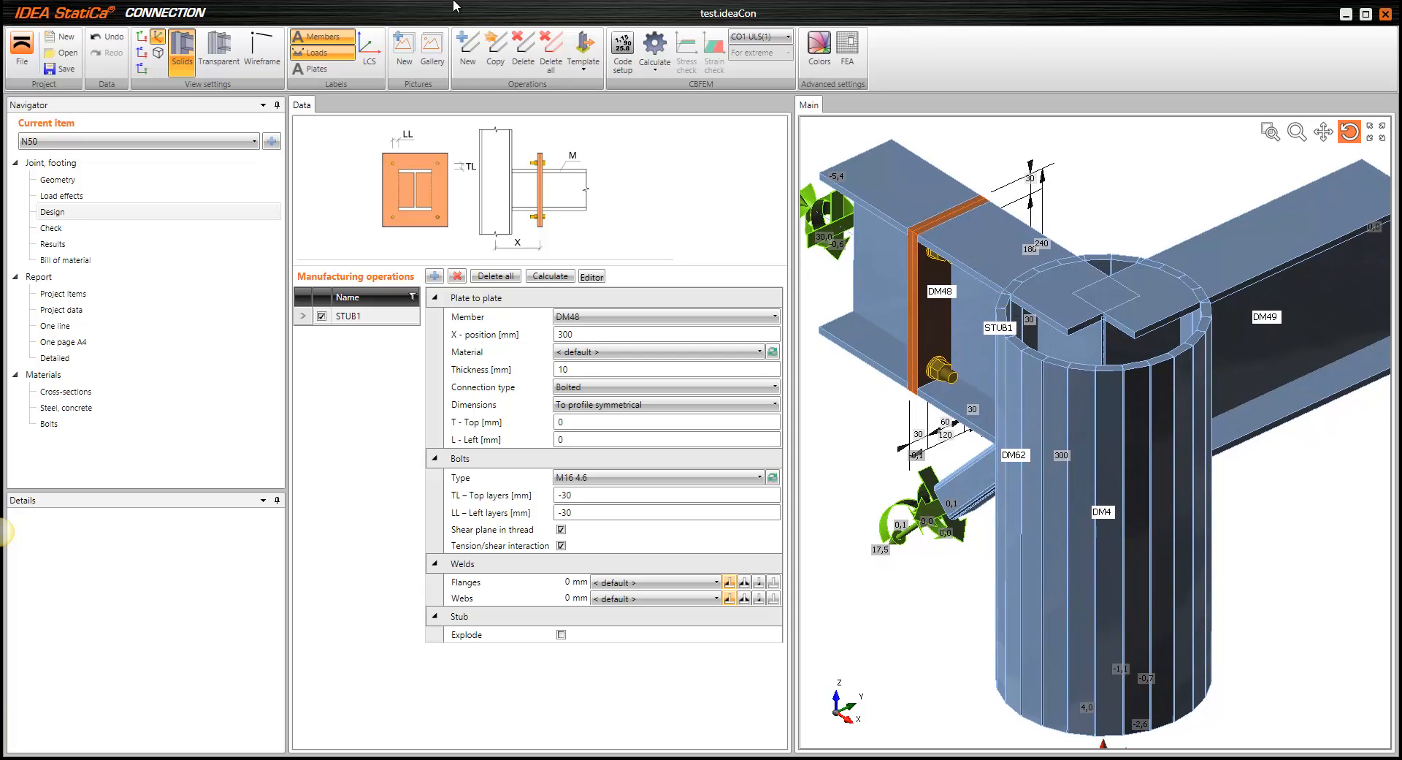
Copy the plate-to-plate operation STUB1 and assign the copy to beam DM49
click(497, 57)
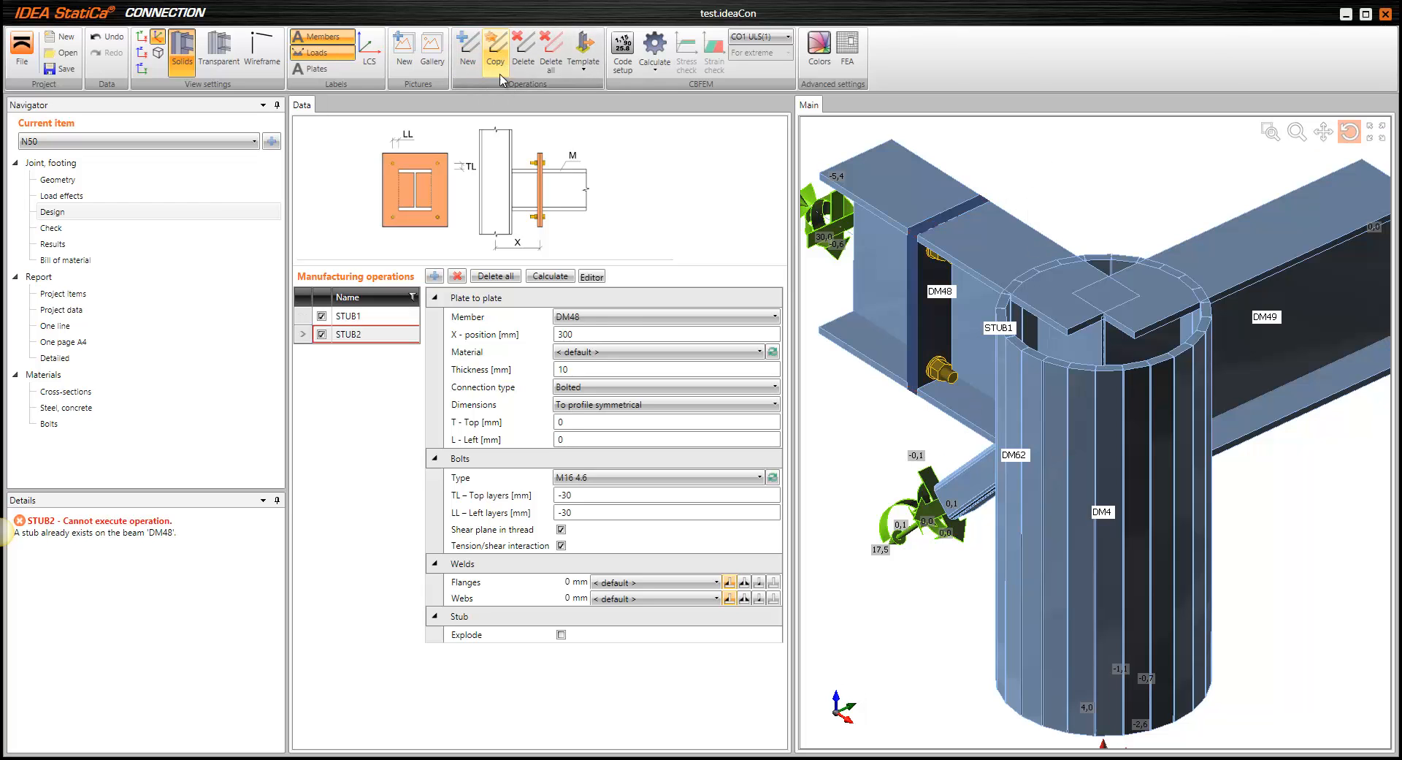
click(625, 316)
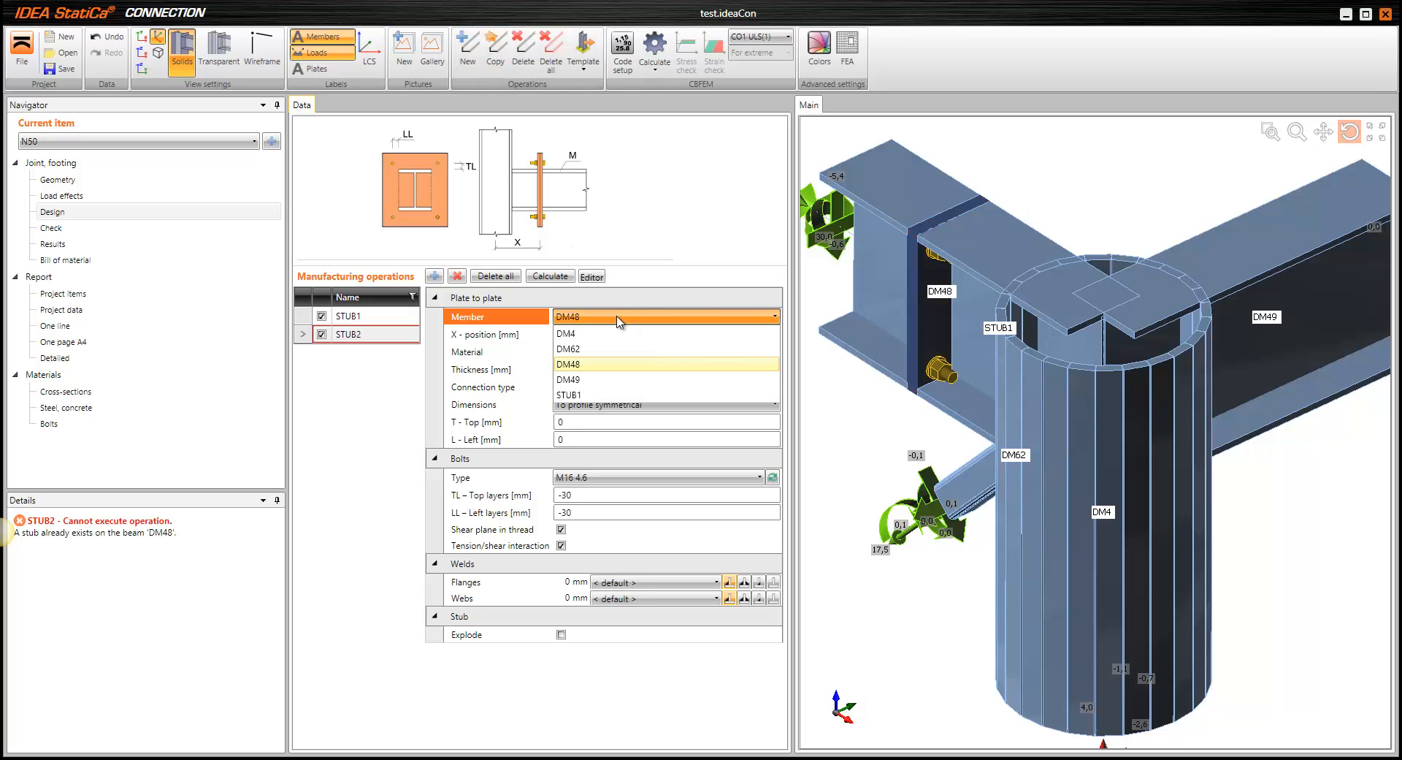
click(584, 379)
drag(1026, 398, 978, 388)
scroll(1143, 395, up, 1)
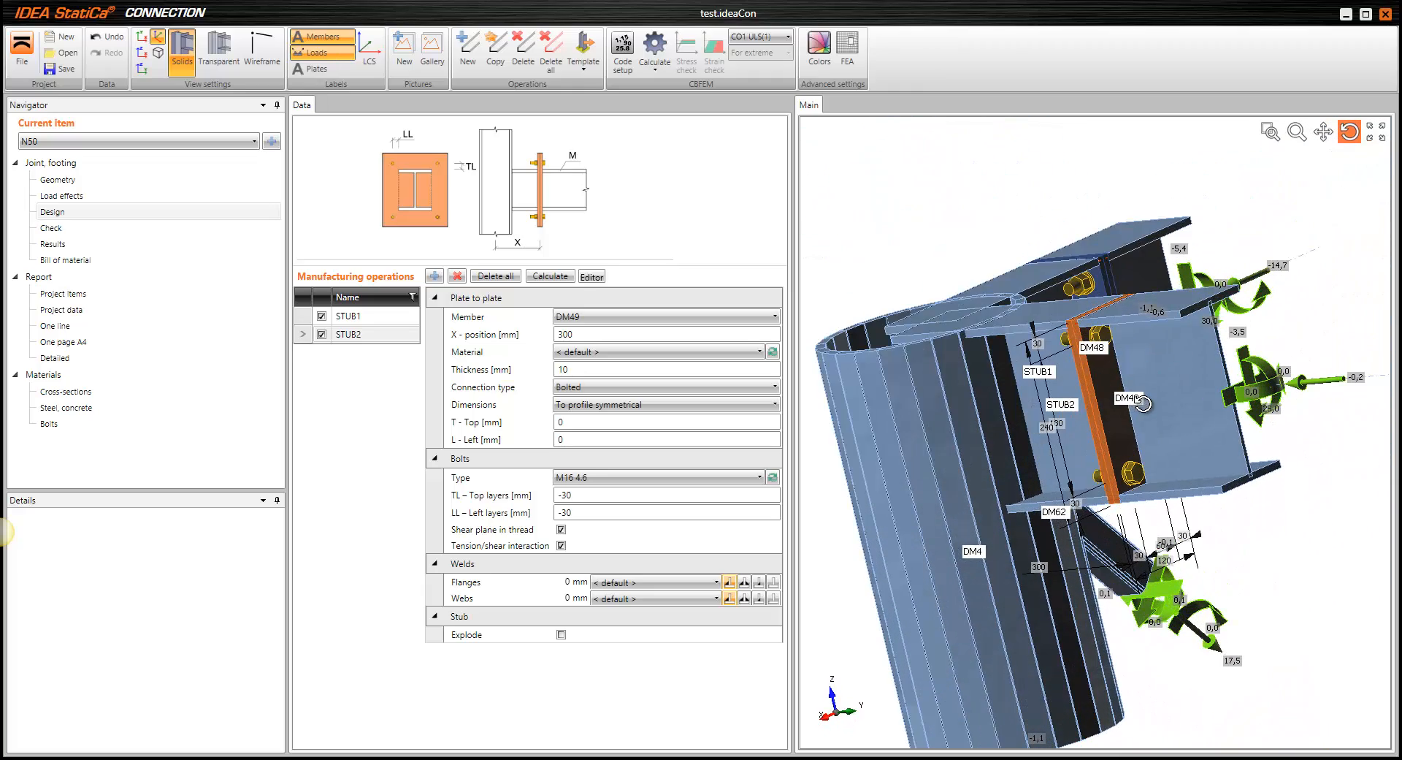
scroll(1131, 424, up, 1)
drag(1129, 428, 1095, 380)
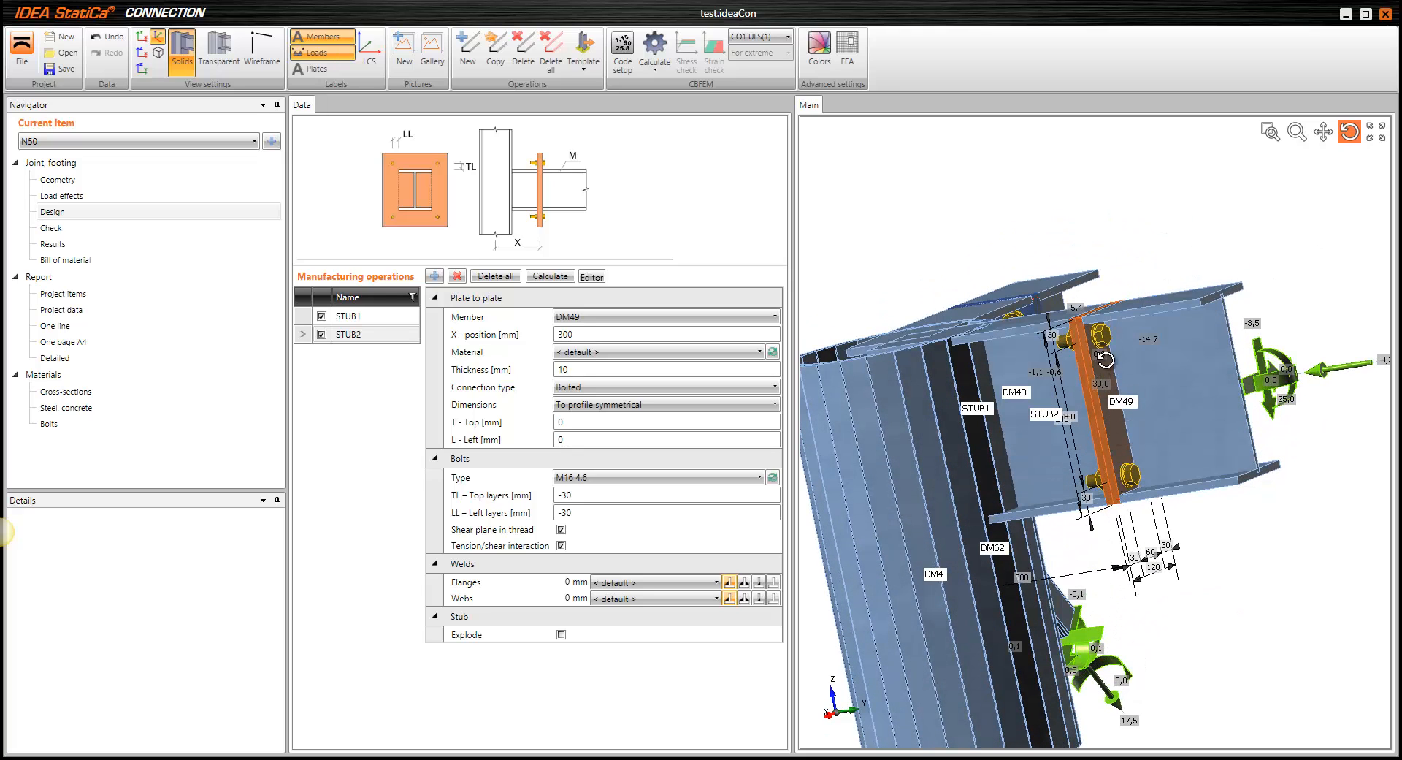
drag(1098, 425, 934, 442)
scroll(932, 458, down, 2)
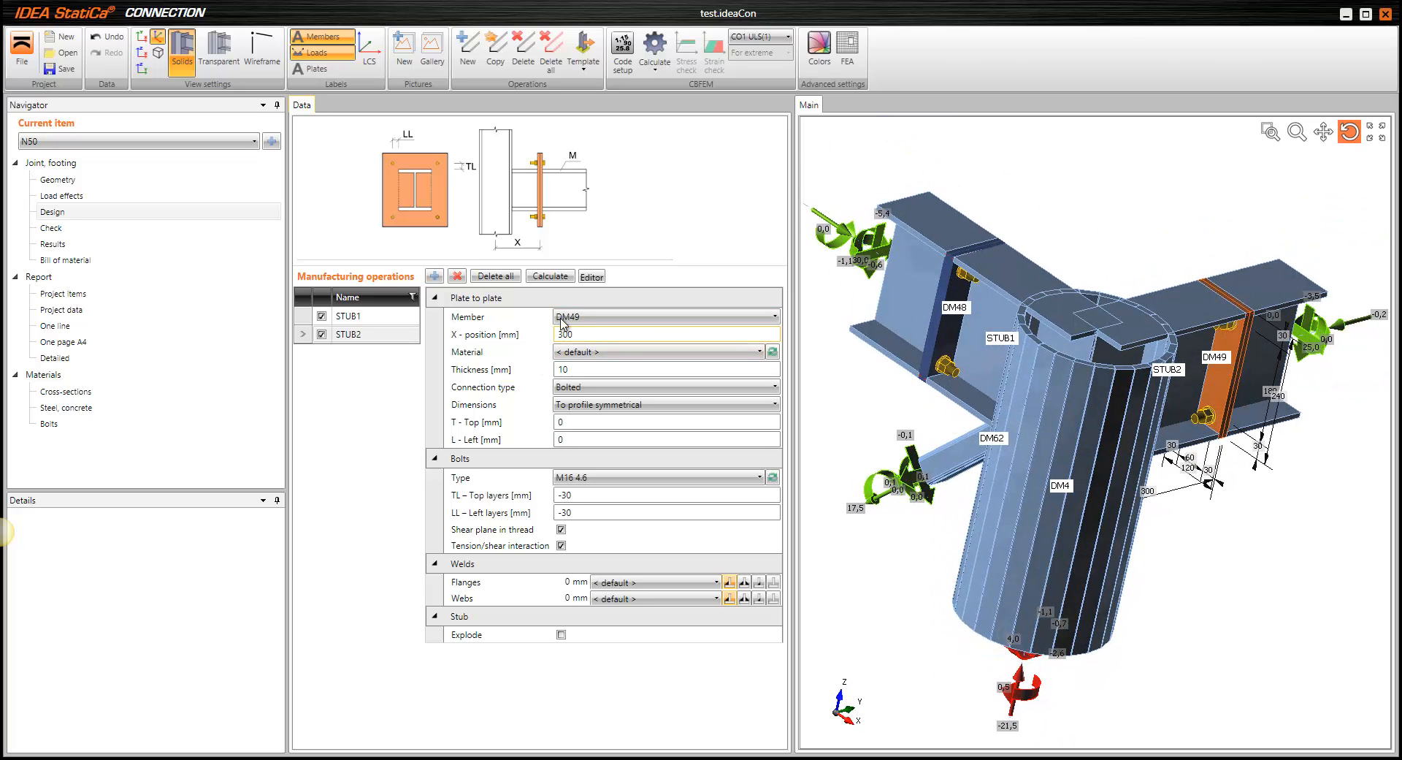
drag(899, 325, 775, 276)
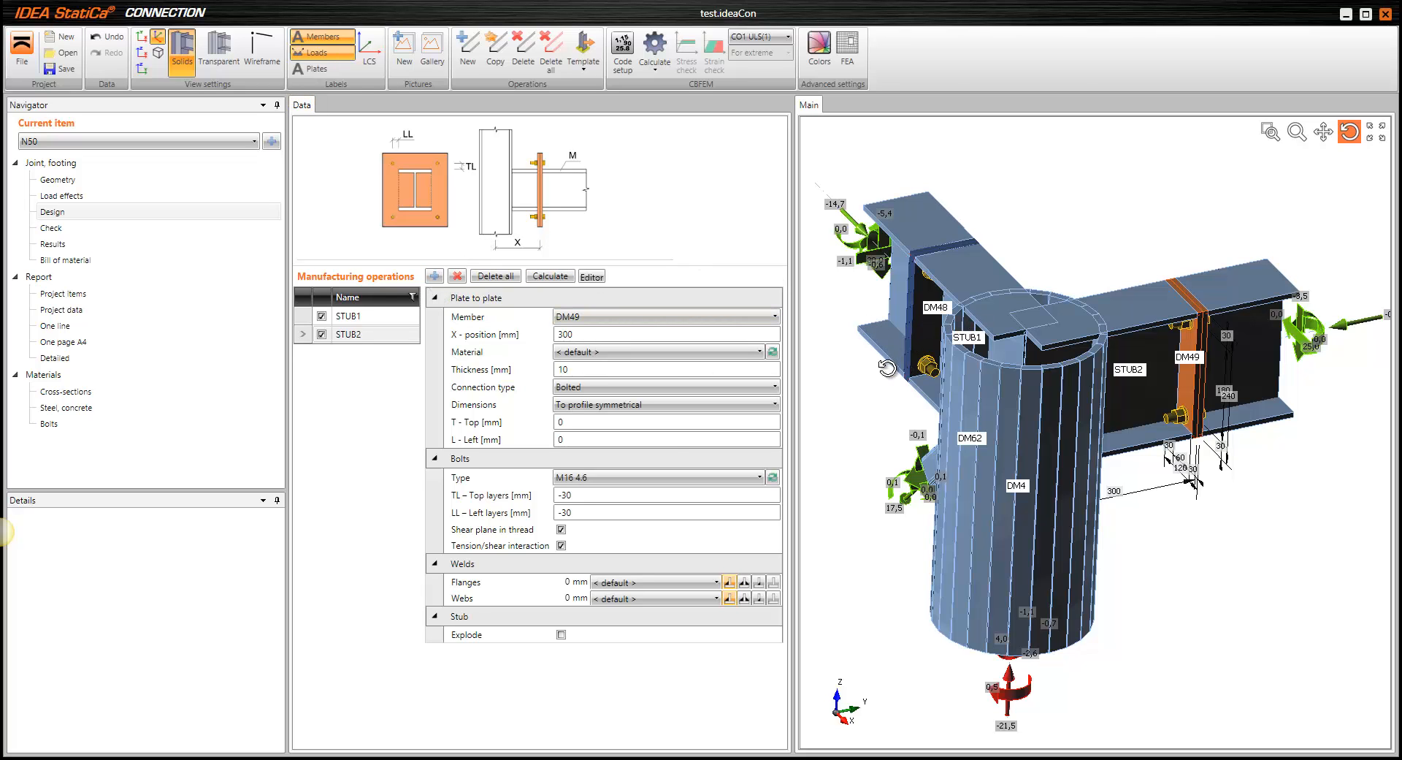
drag(891, 365, 983, 352)
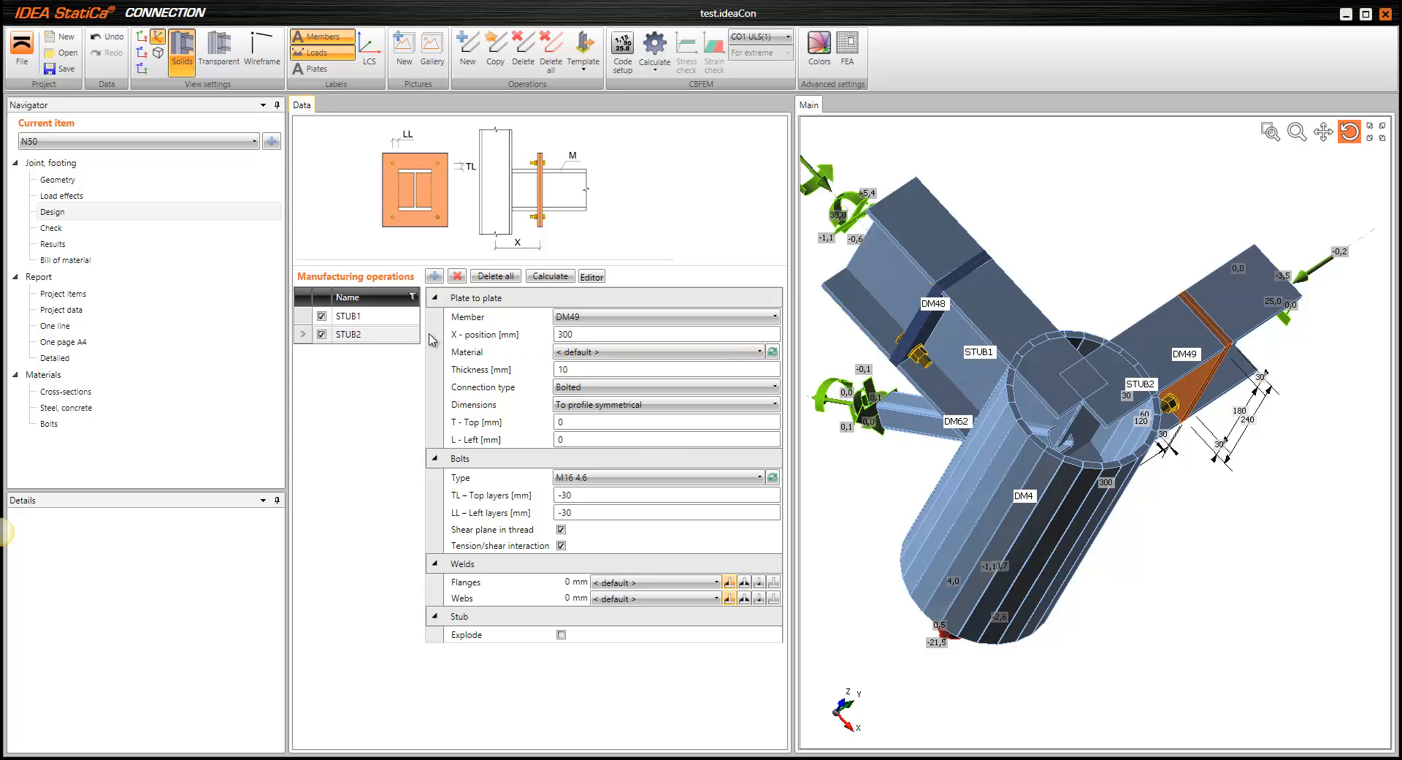
Add a cut operation that trims beam DM48 by tubular column DM4
click(434, 277)
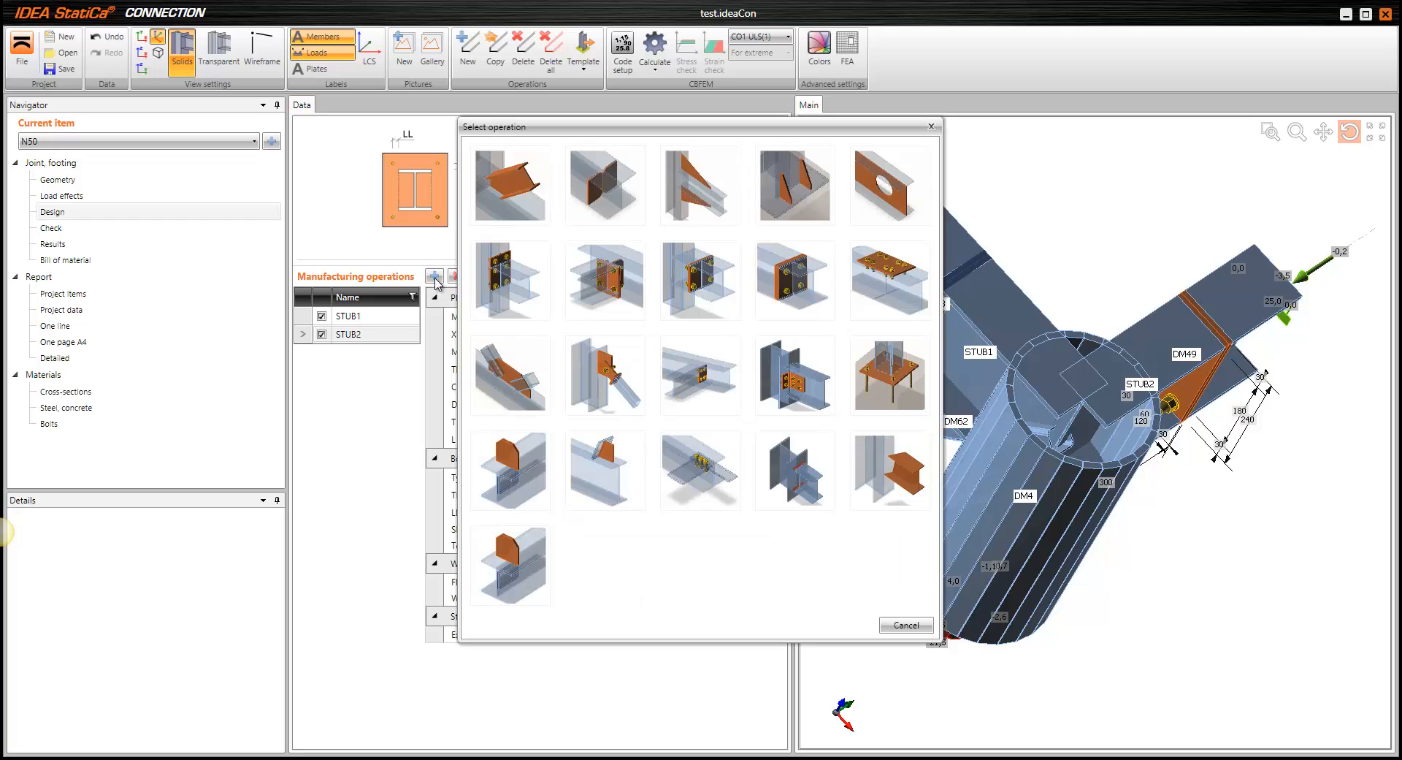
click(517, 187)
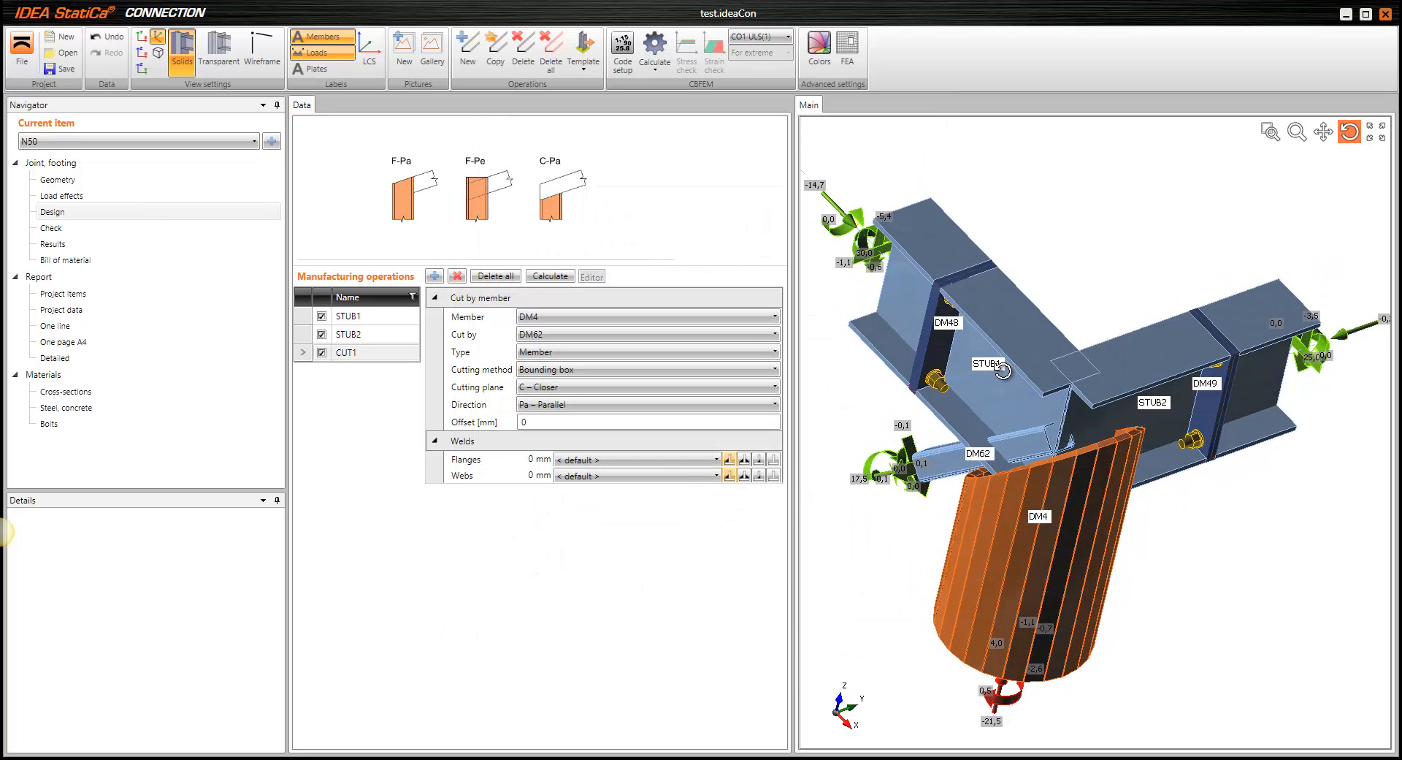
click(568, 318)
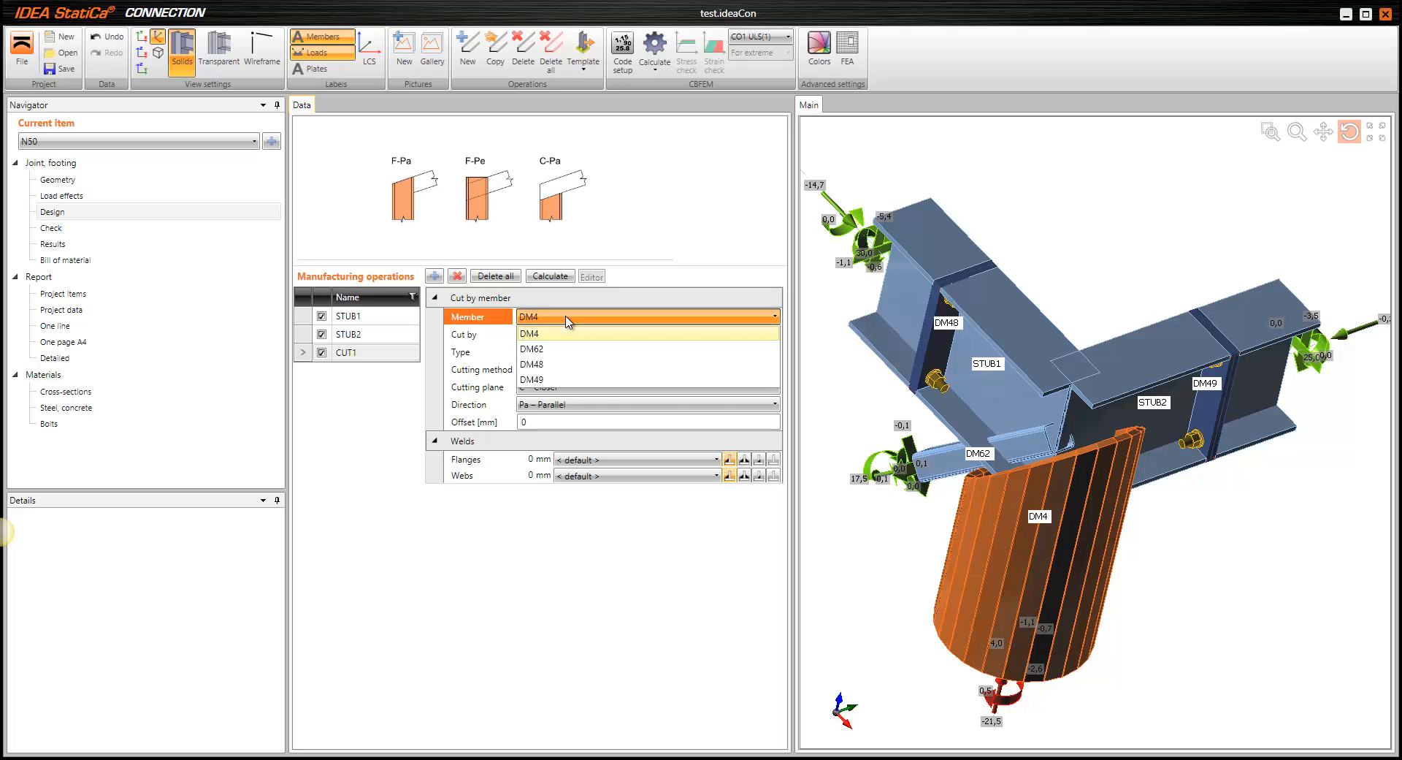
click(553, 365)
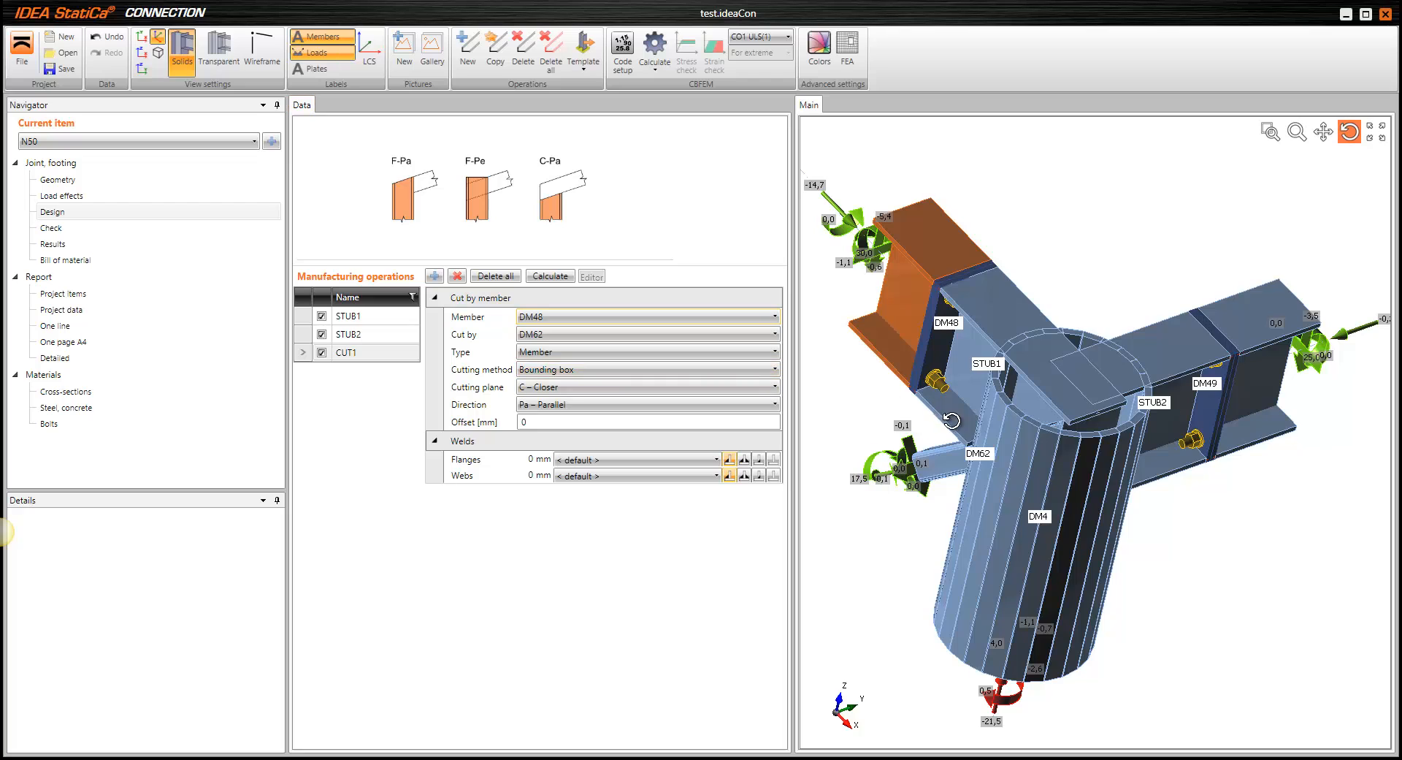
click(544, 334)
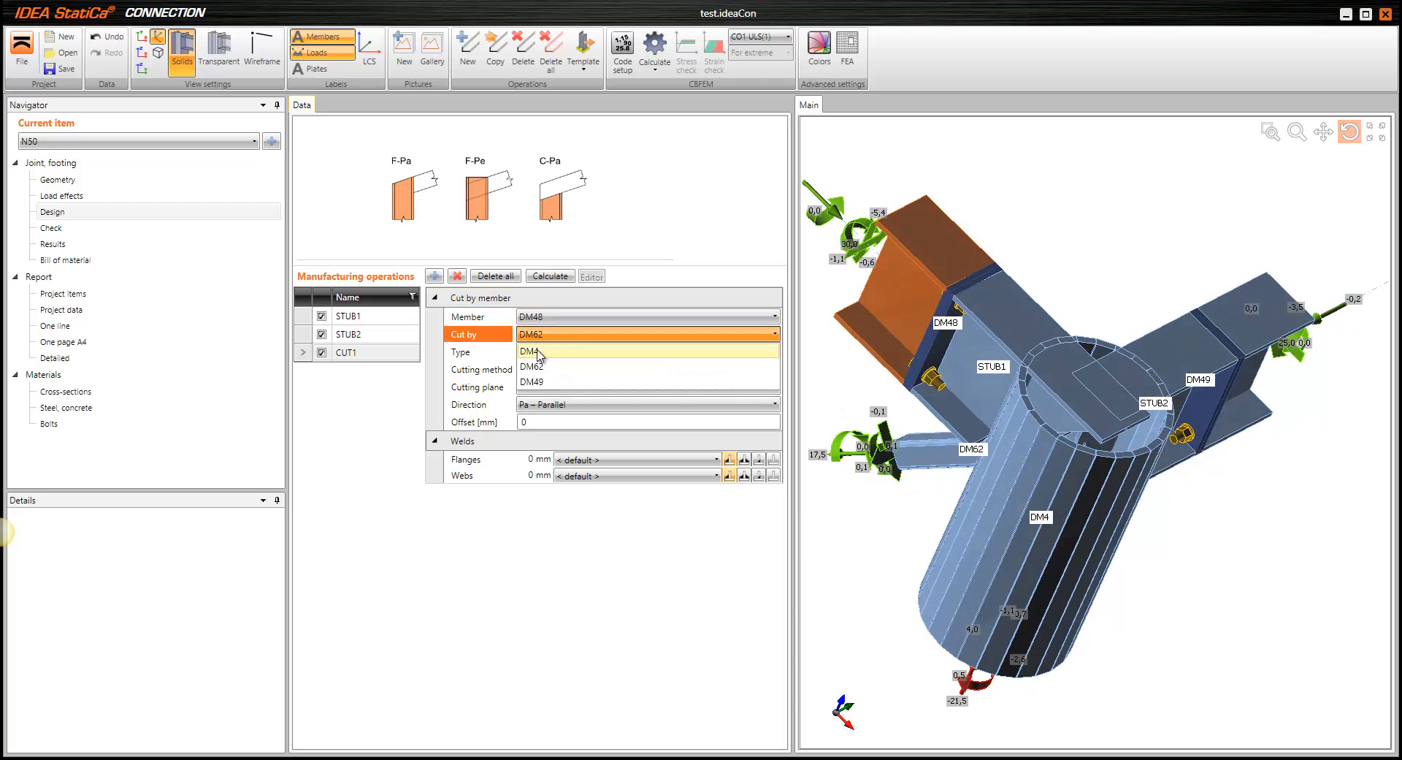
click(566, 352)
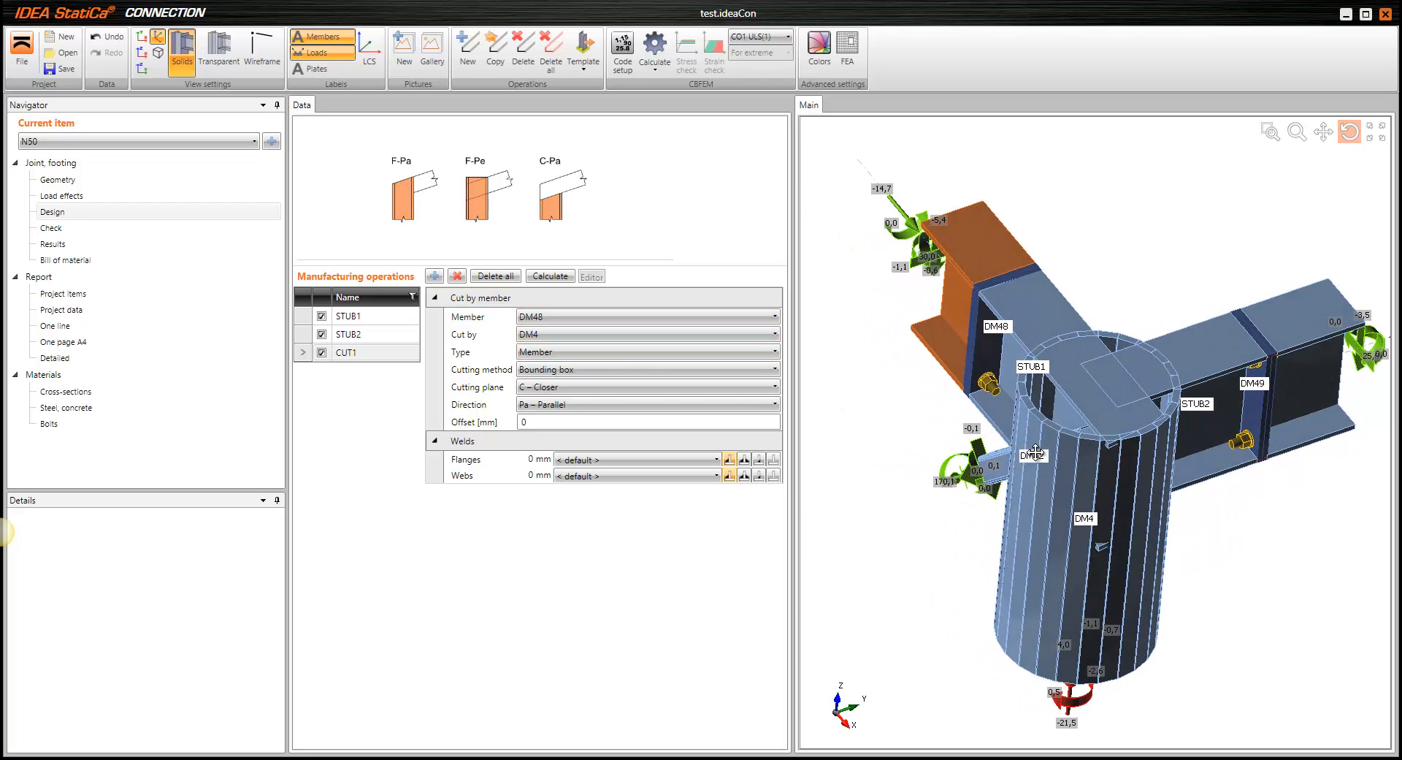
Set the cutting method of the DM48 cut to Surface and check the stub's contact with the column
click(564, 369)
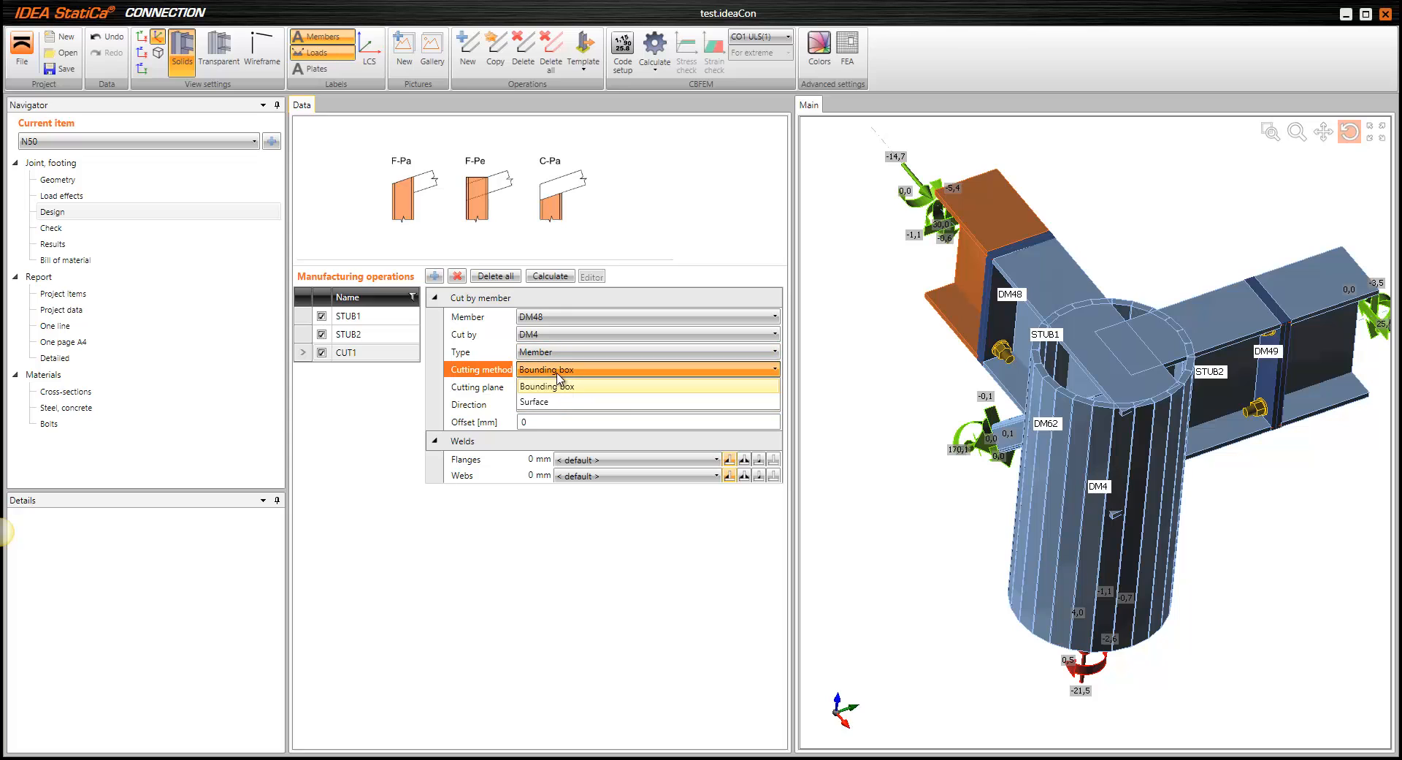
click(577, 406)
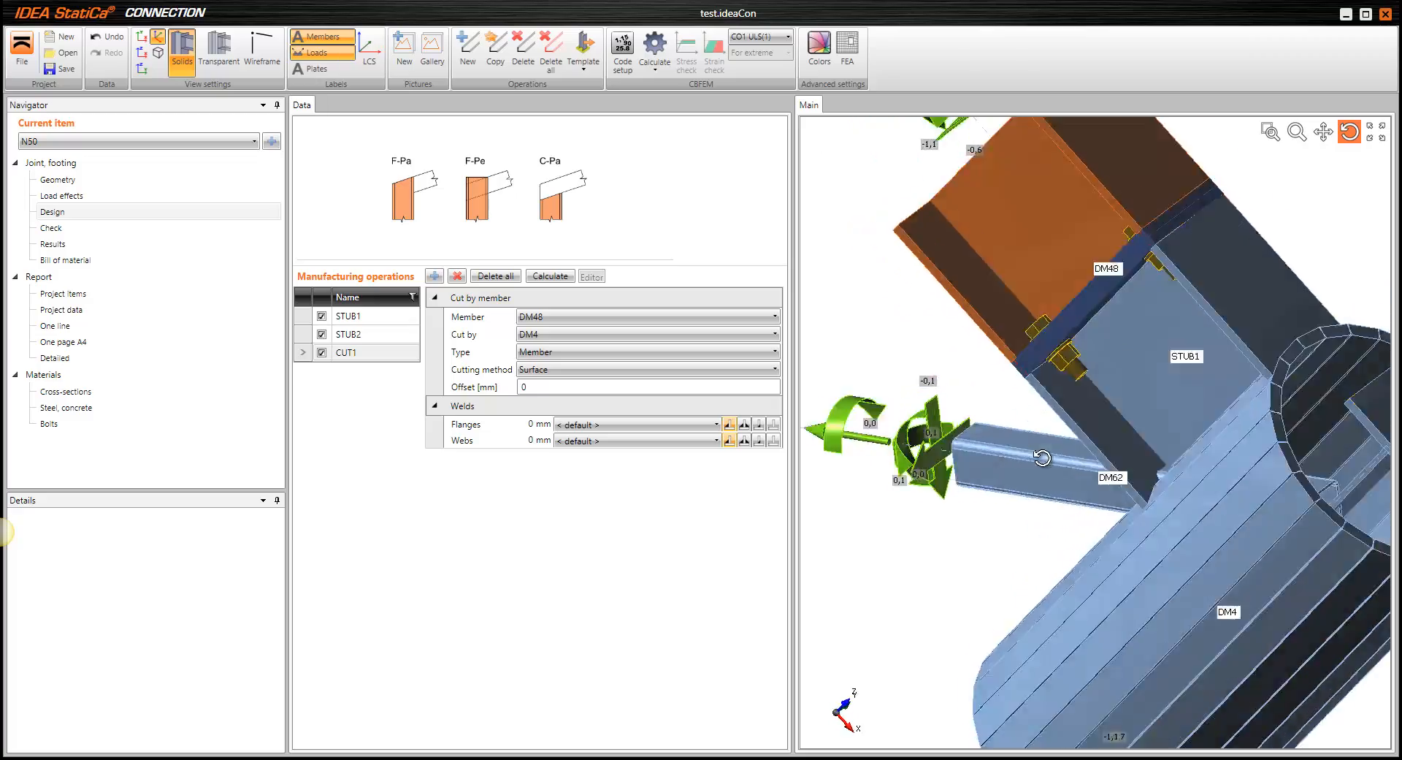
drag(1042, 457, 1064, 586)
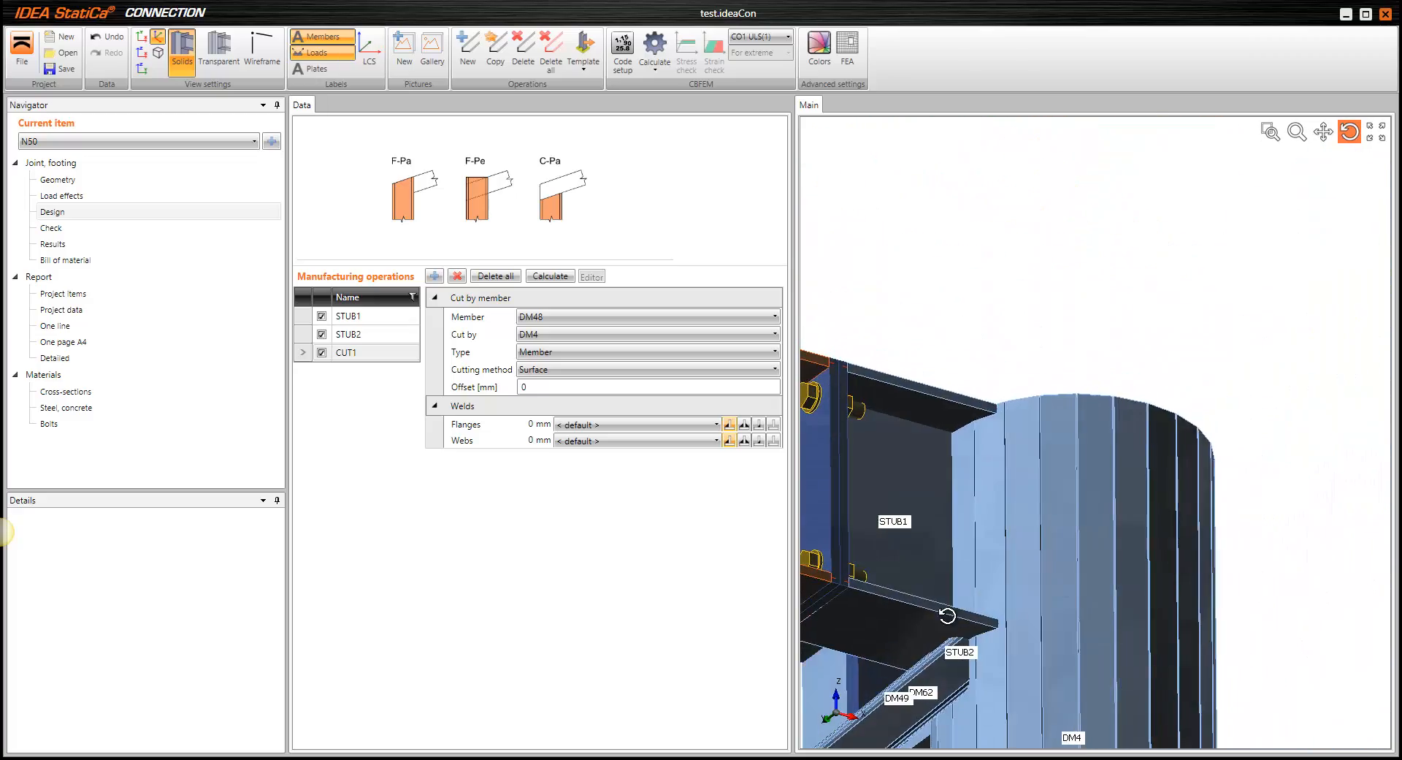
drag(947, 615, 1031, 428)
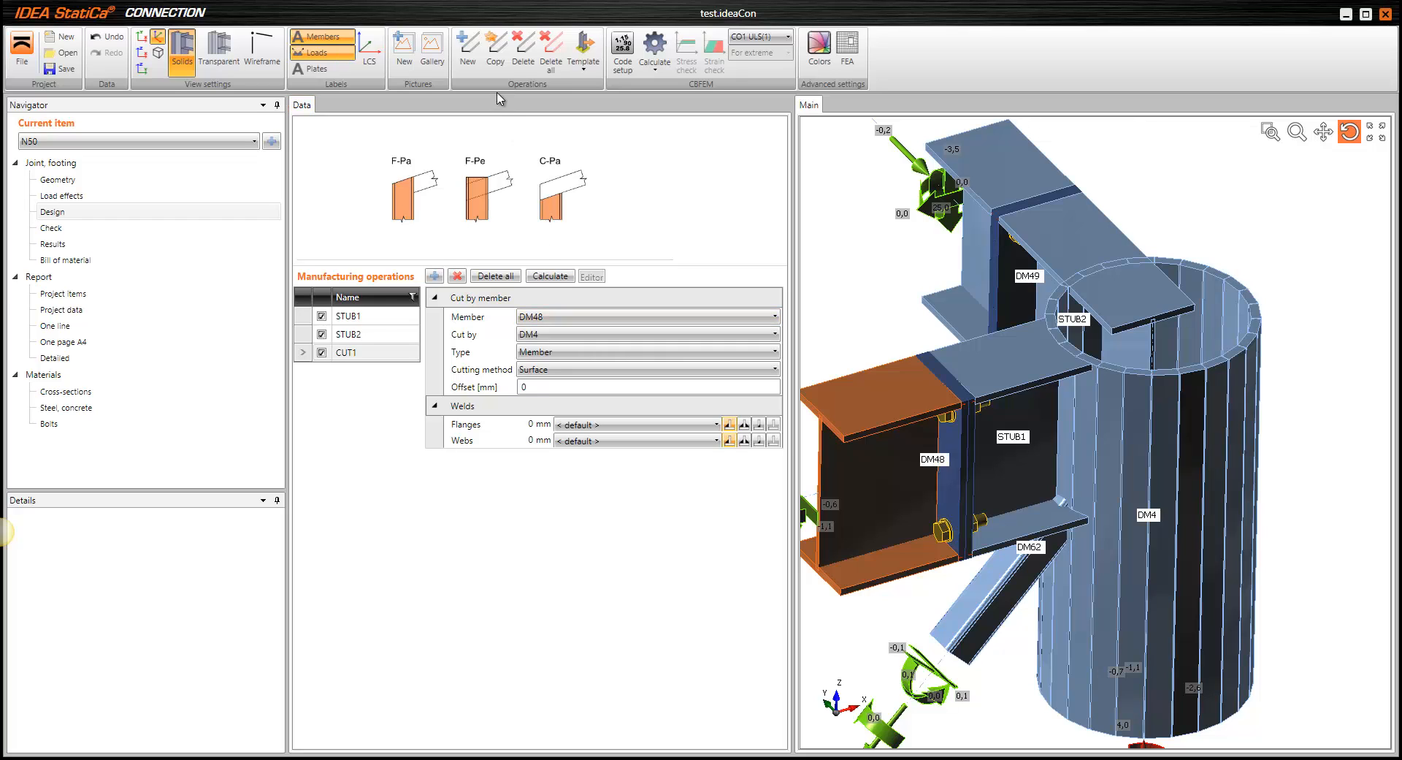
Copy the cut operation CUT1 and assign the copy to beam DM49
click(501, 51)
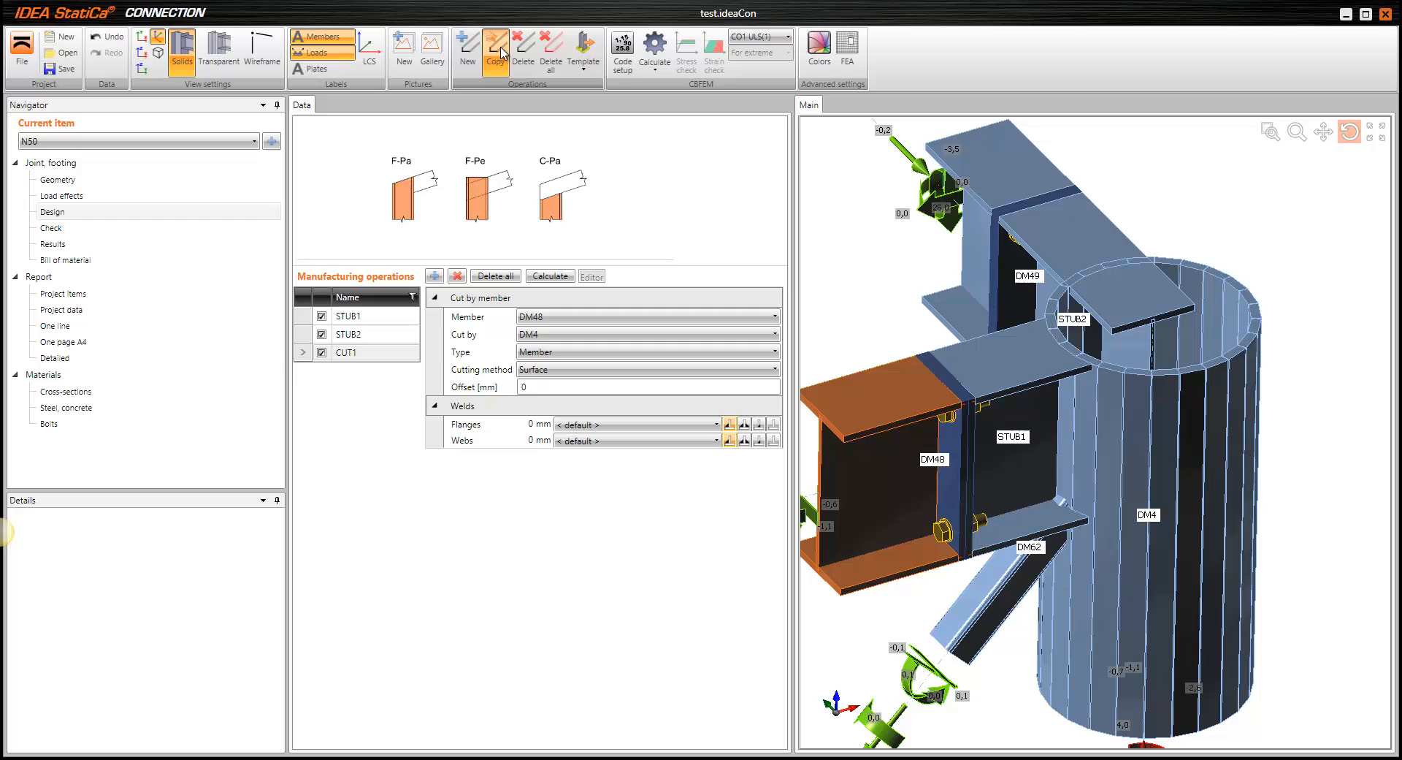
click(557, 320)
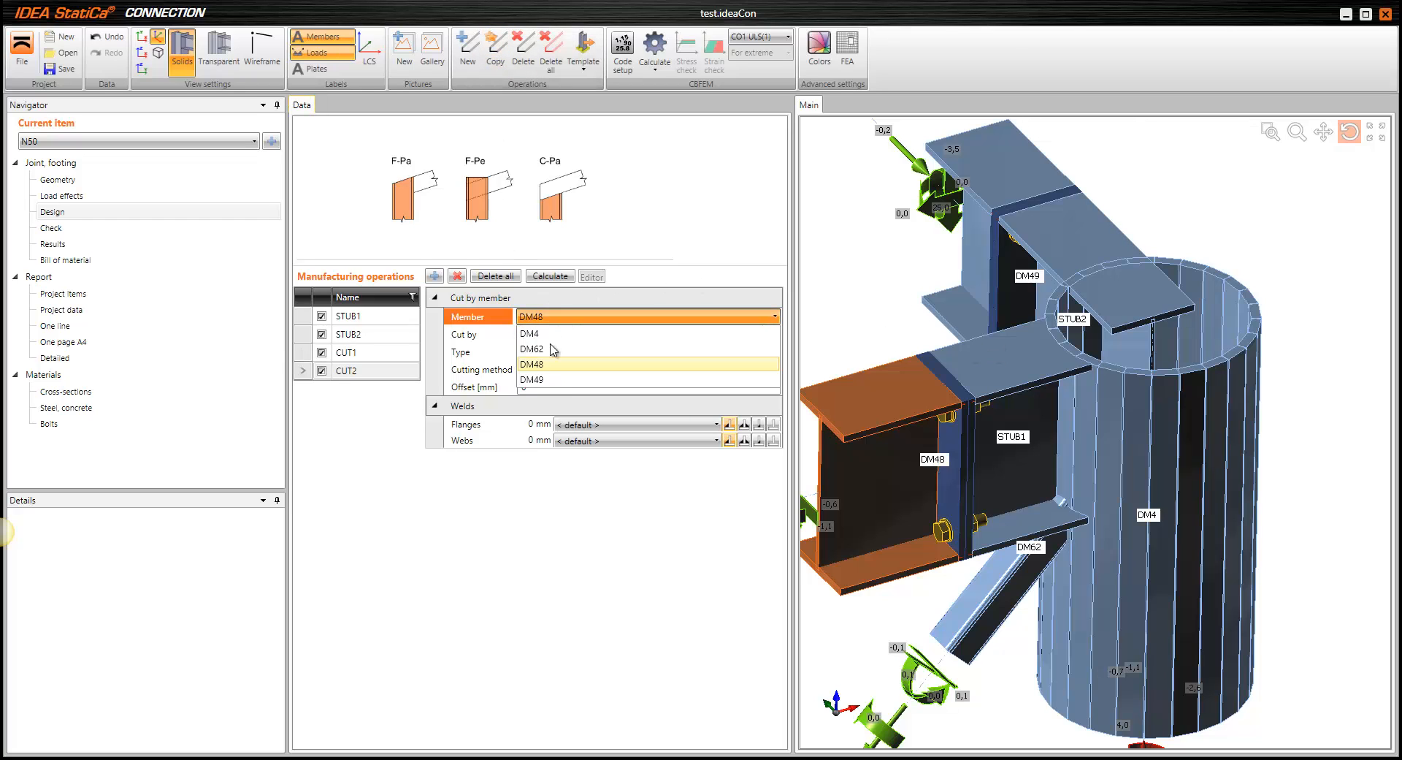
click(736, 382)
drag(1074, 452, 1109, 480)
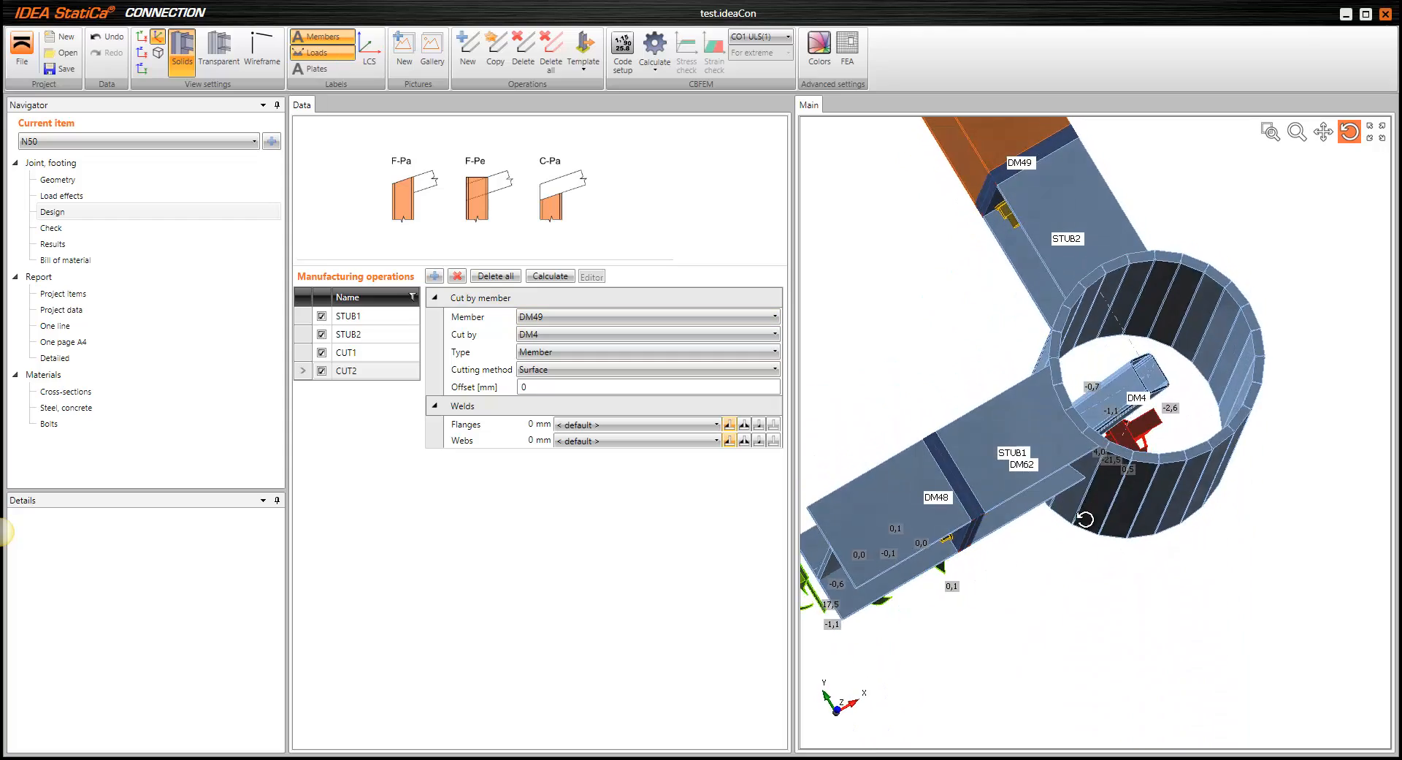
scroll(1103, 565, down, 3)
drag(1104, 568, 1104, 405)
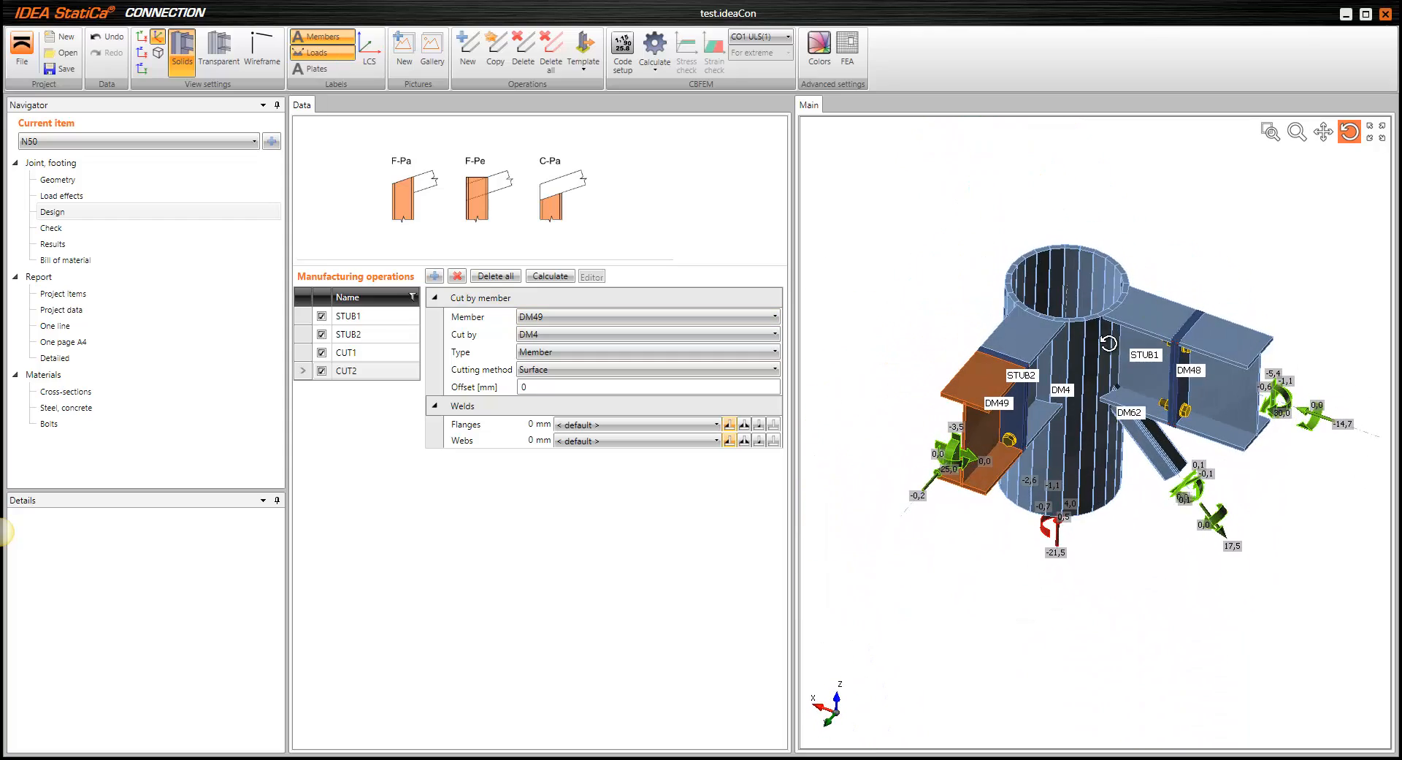
middle_drag(1089, 361, 1079, 406)
drag(1027, 465, 1031, 432)
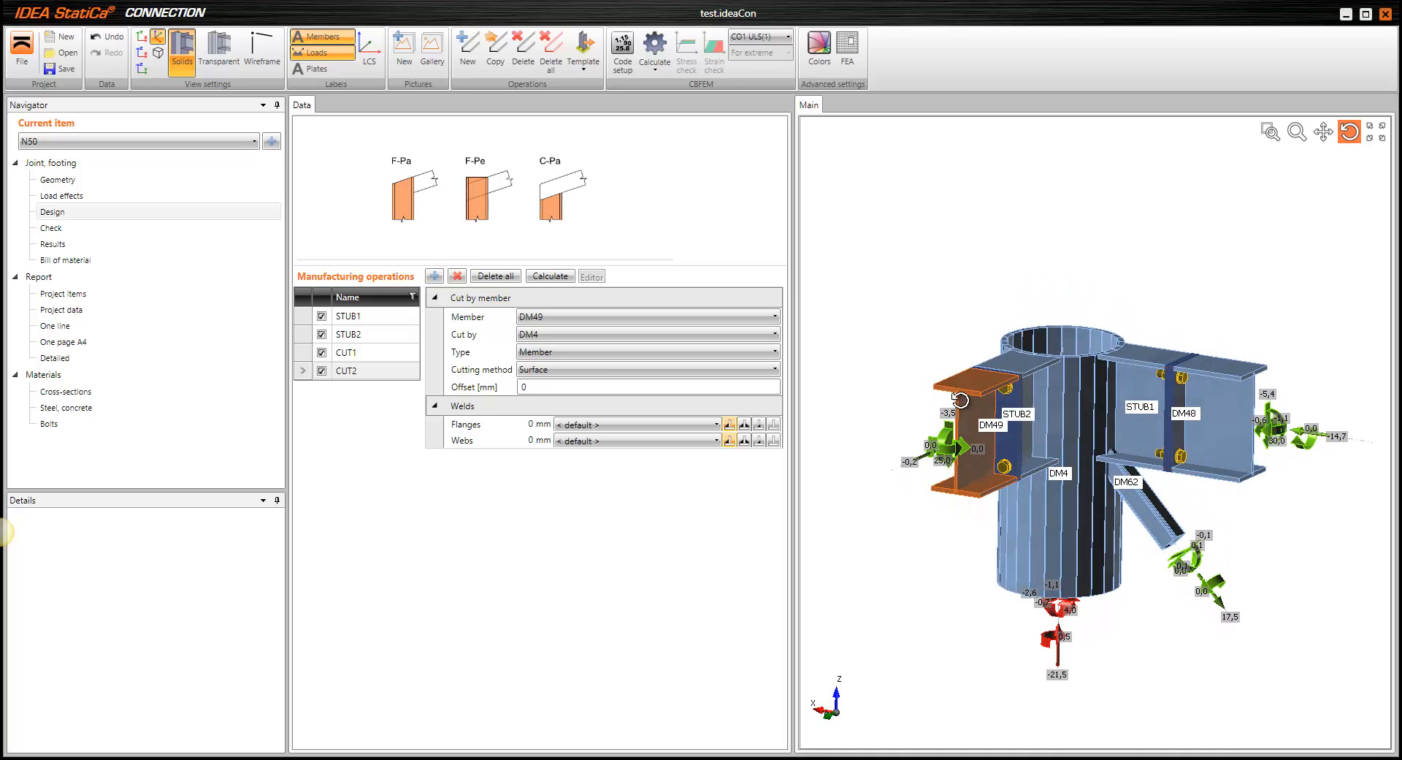
drag(960, 400, 879, 351)
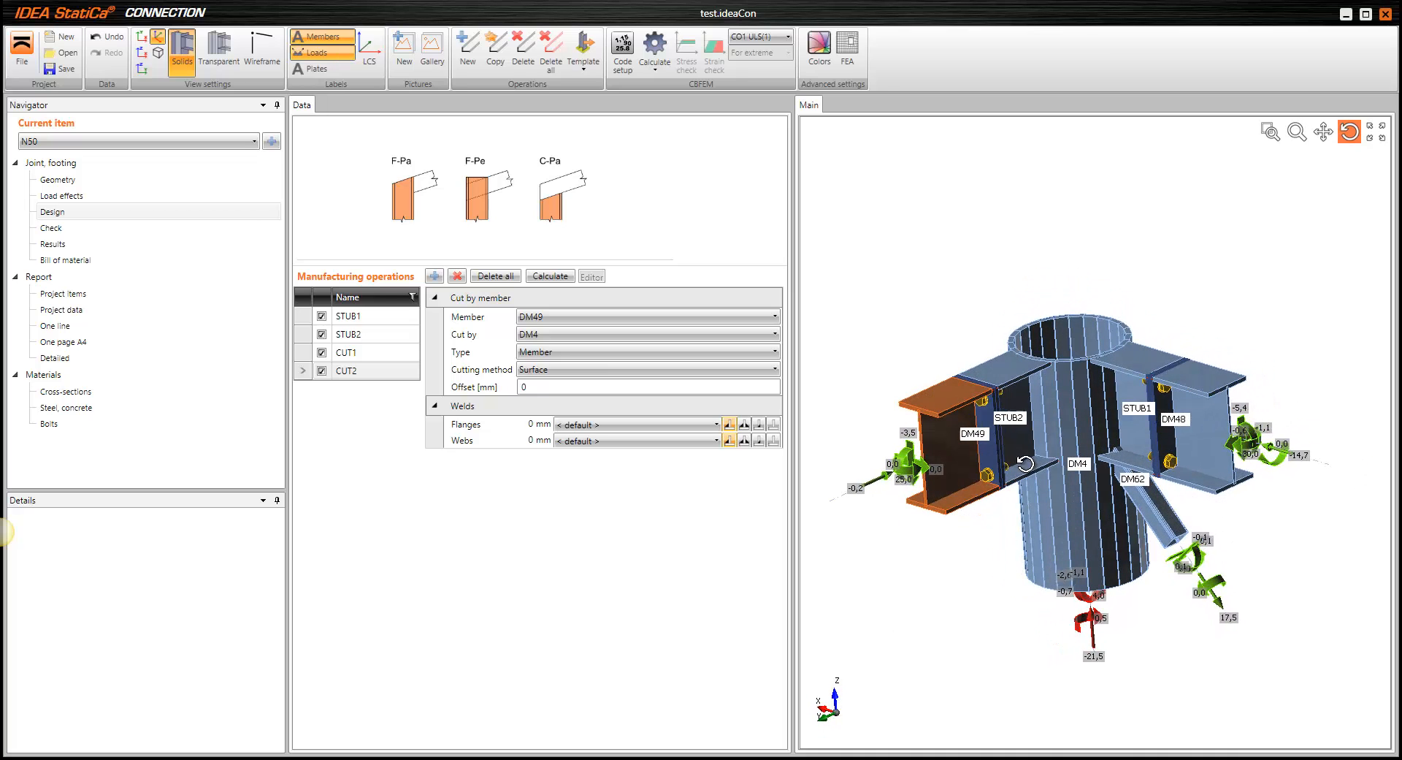
Switch the model to transparent display and examine the stub-to-column welds and the position of diagonal DM62
click(221, 45)
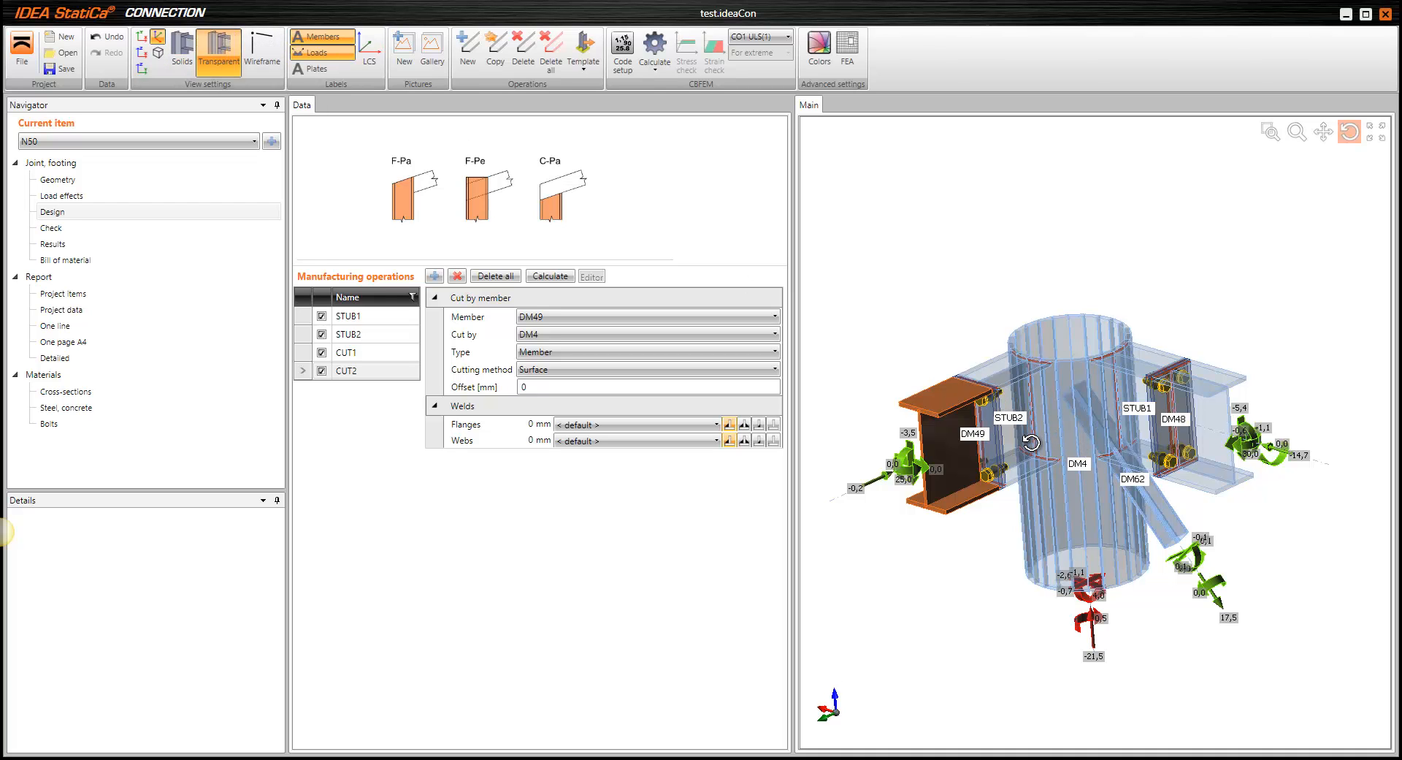
scroll(1031, 441, up, 5)
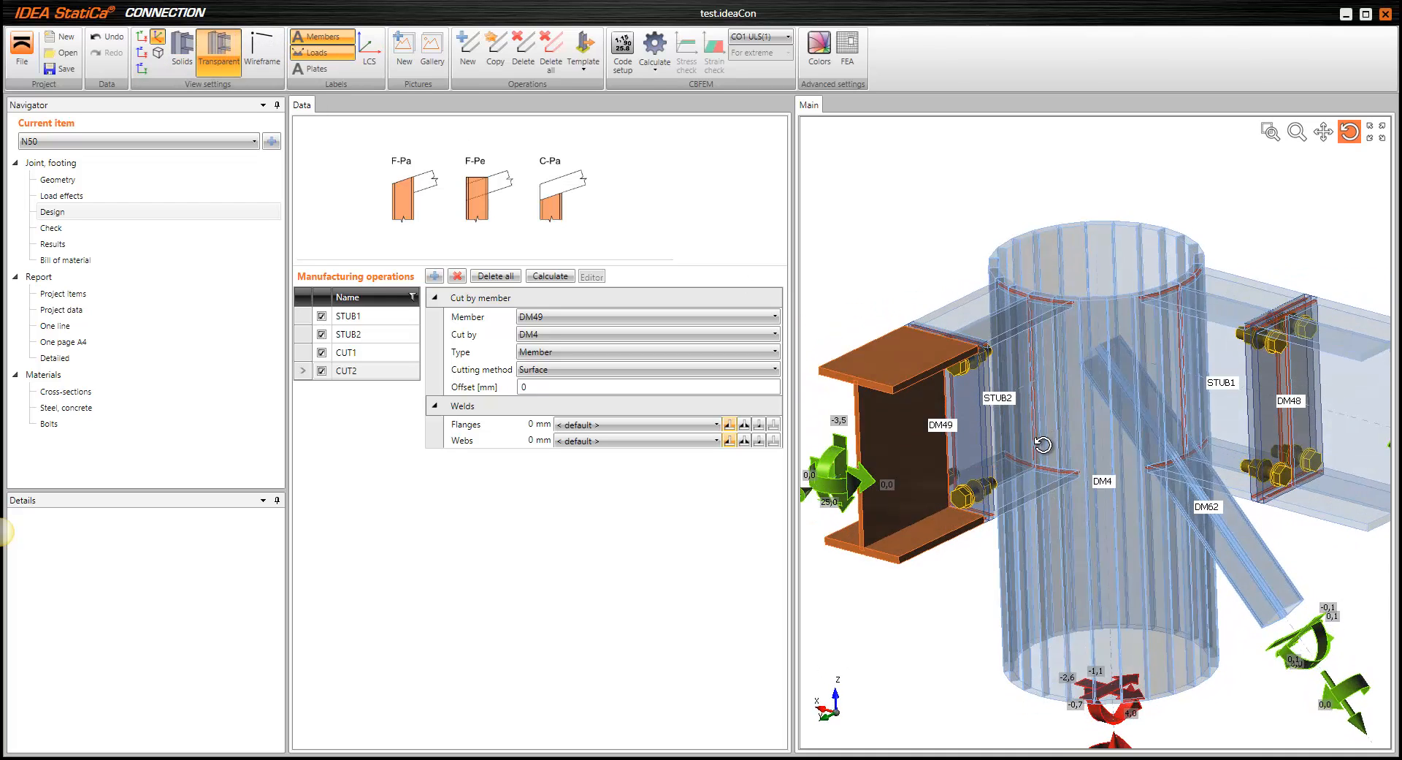
scroll(1043, 444, up, 3)
scroll(1060, 481, up, 5)
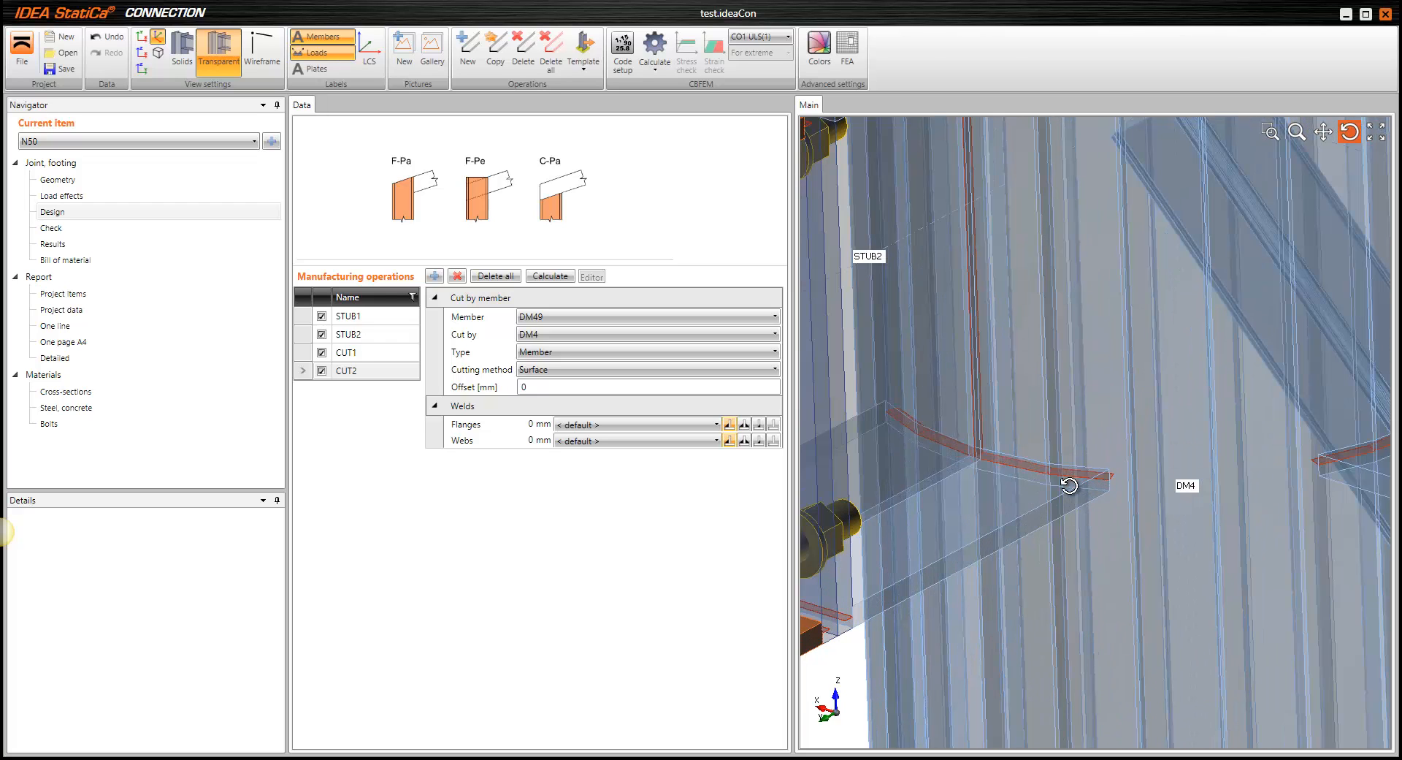
drag(1056, 535, 898, 541)
scroll(1047, 496, down, 6)
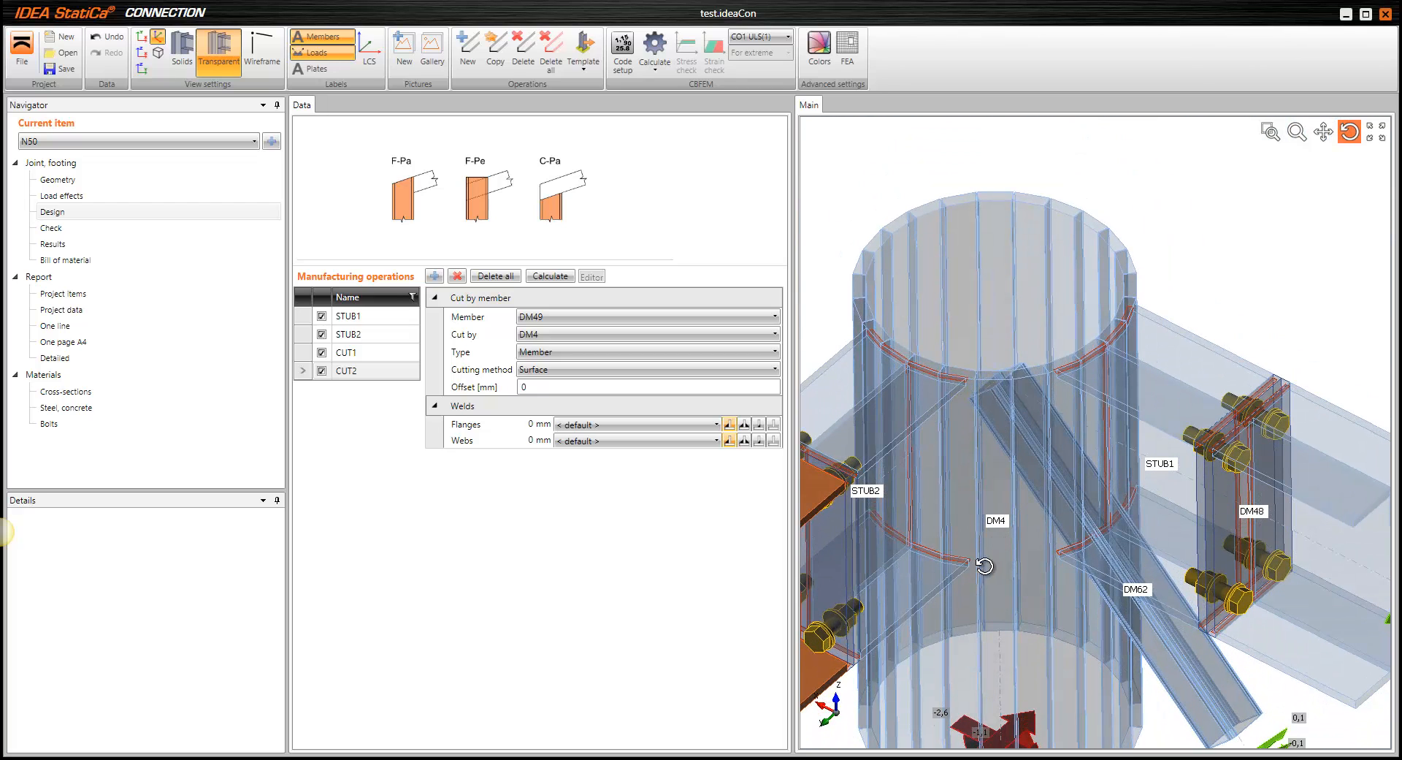
scroll(943, 475, down, 5)
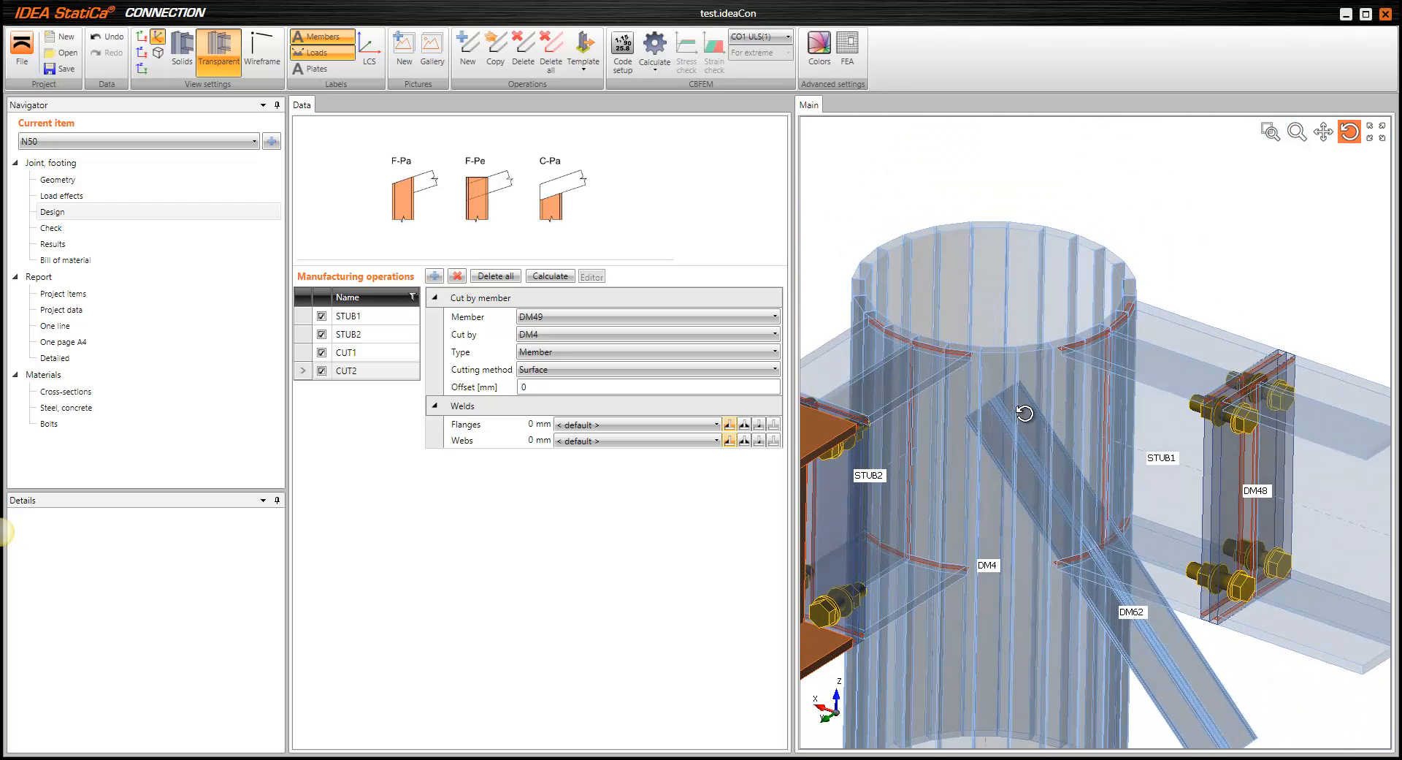
mouse_move(1052, 374)
mouse_down()
mouse_move(1046, 413)
mouse_move(1040, 363)
mouse_up()
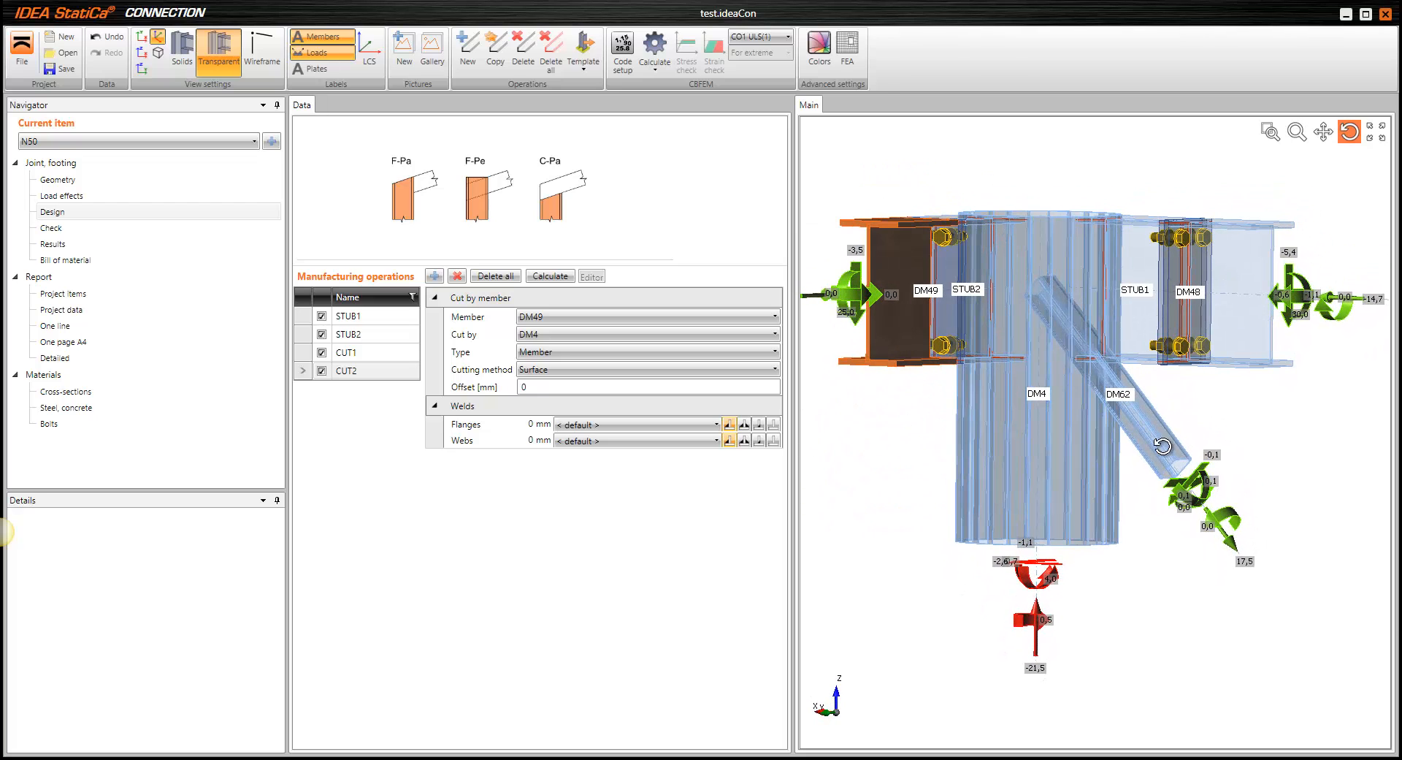
mouse_move(1163, 446)
mouse_down()
mouse_move(1143, 444)
mouse_move(1189, 451)
mouse_up()
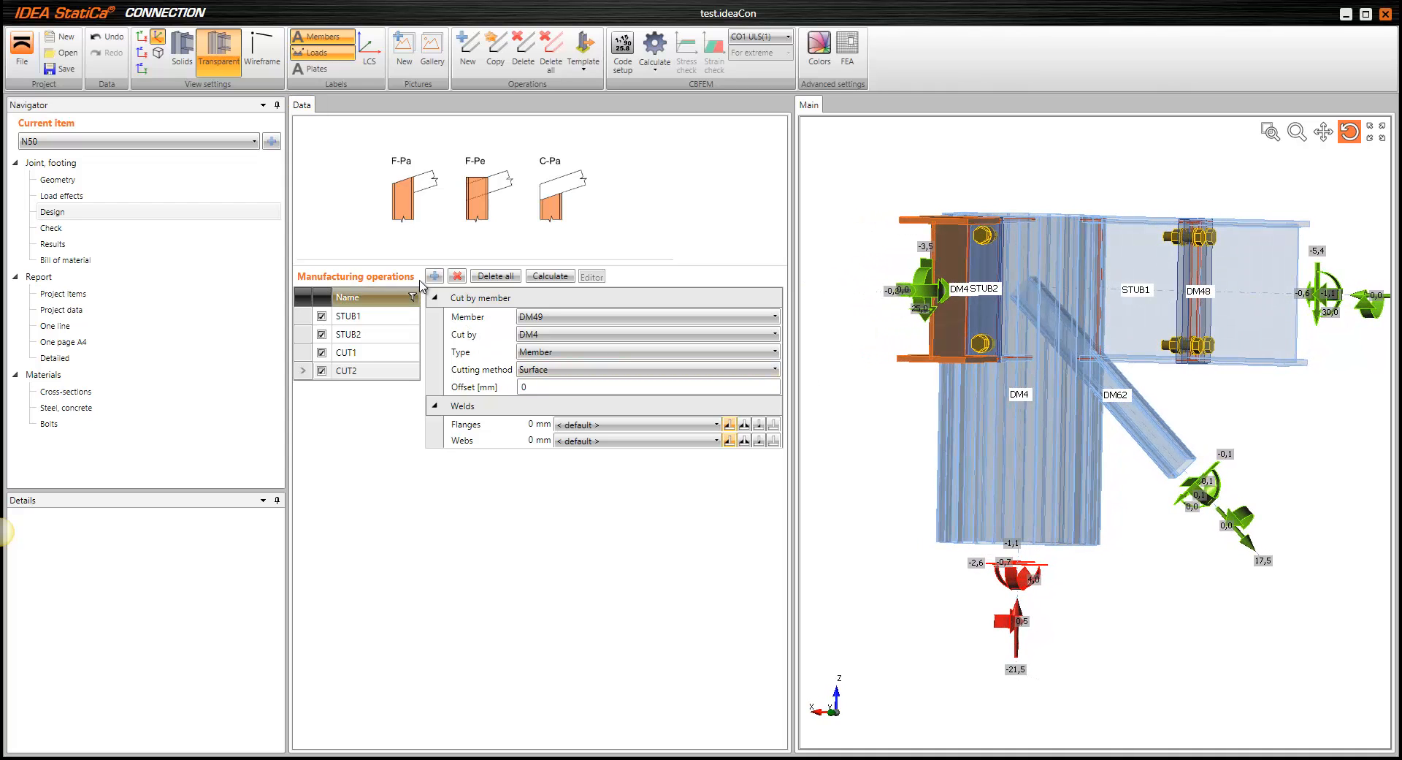
Add a gusset plate operation and assign diagonal DM62 as its connected member
click(434, 277)
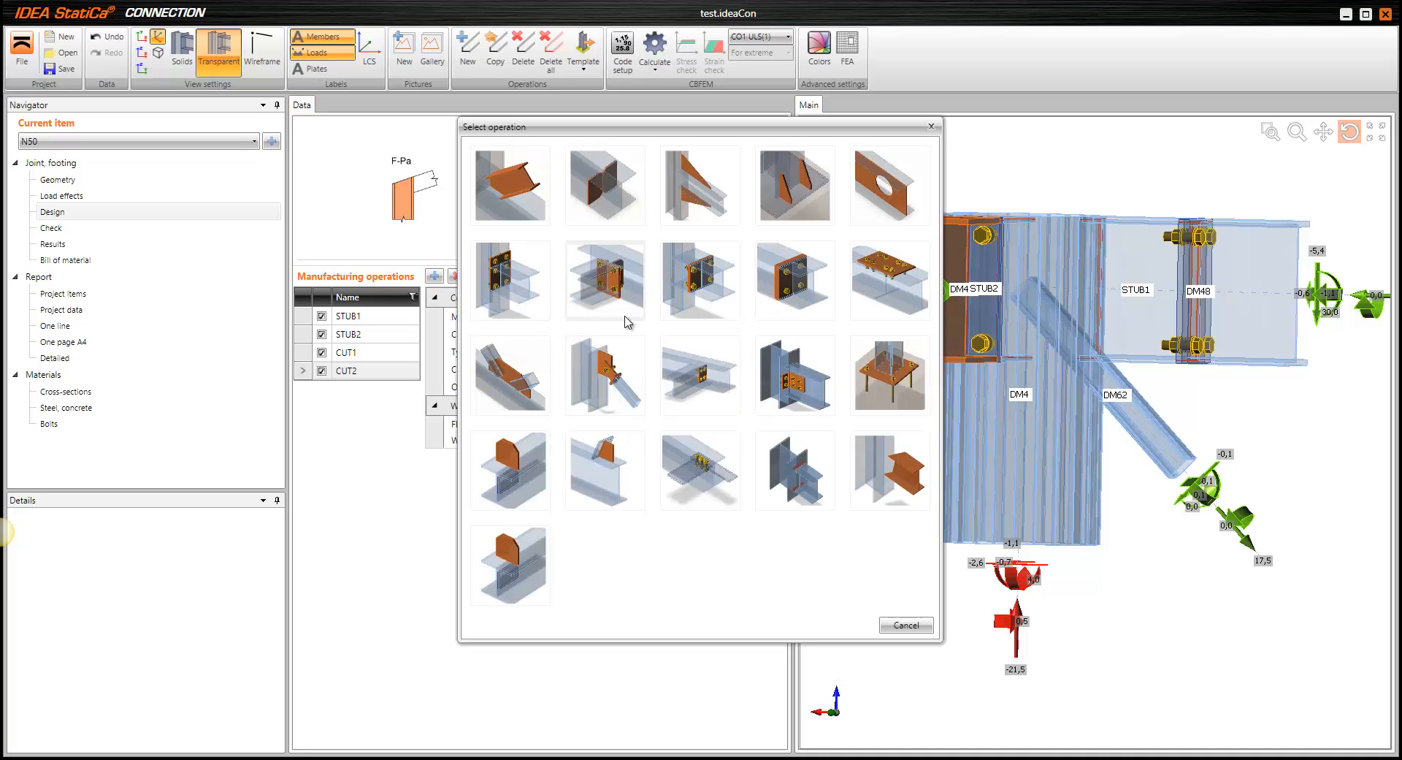
click(743, 535)
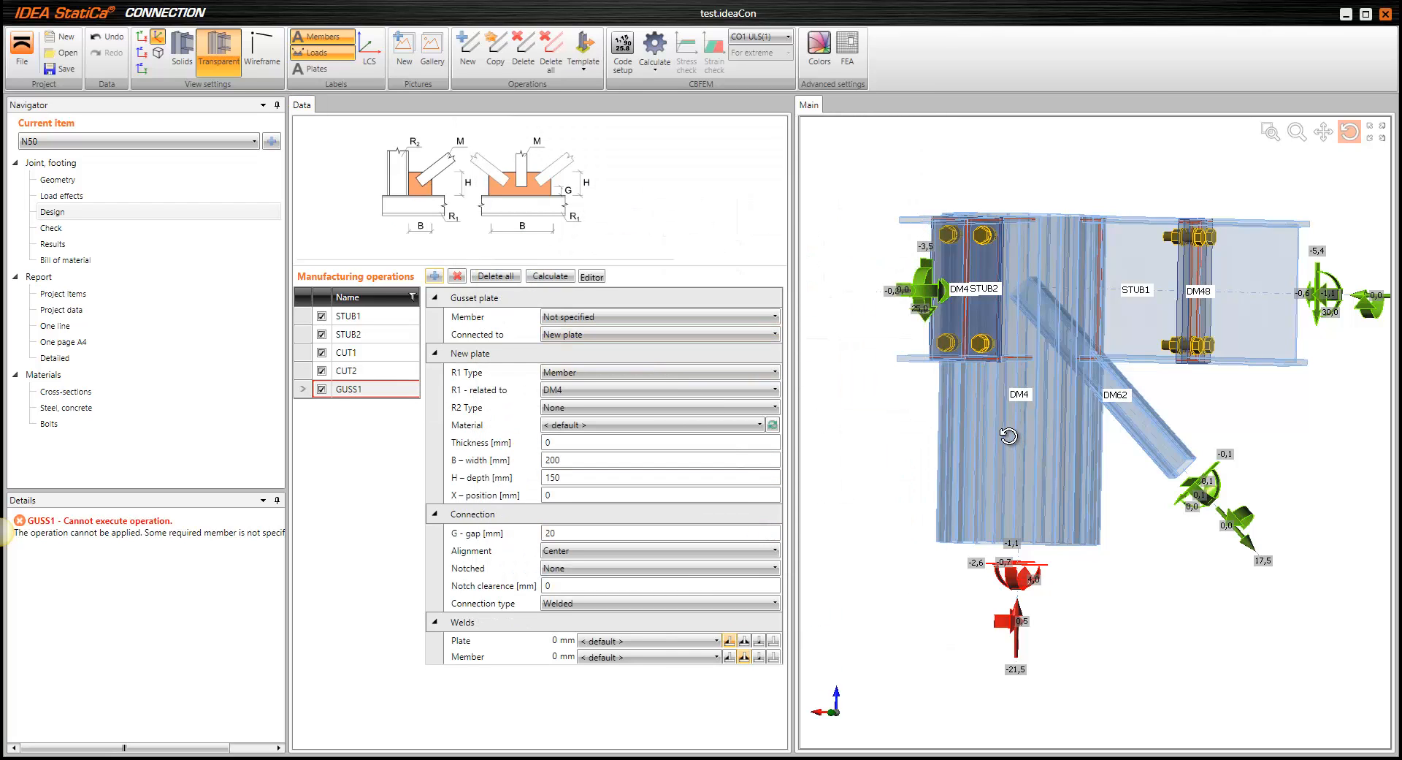
drag(1008, 436, 1041, 422)
scroll(1140, 407, up, 2)
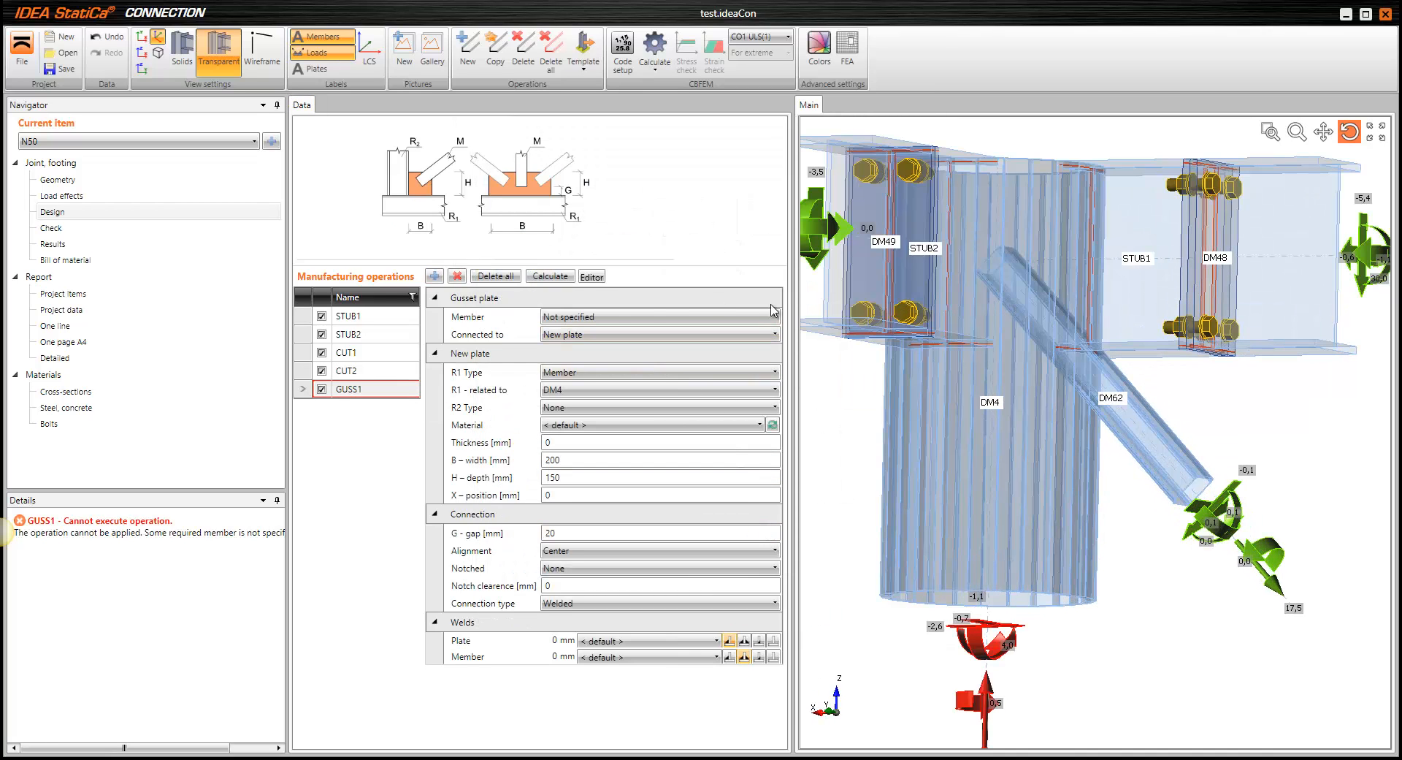
click(613, 316)
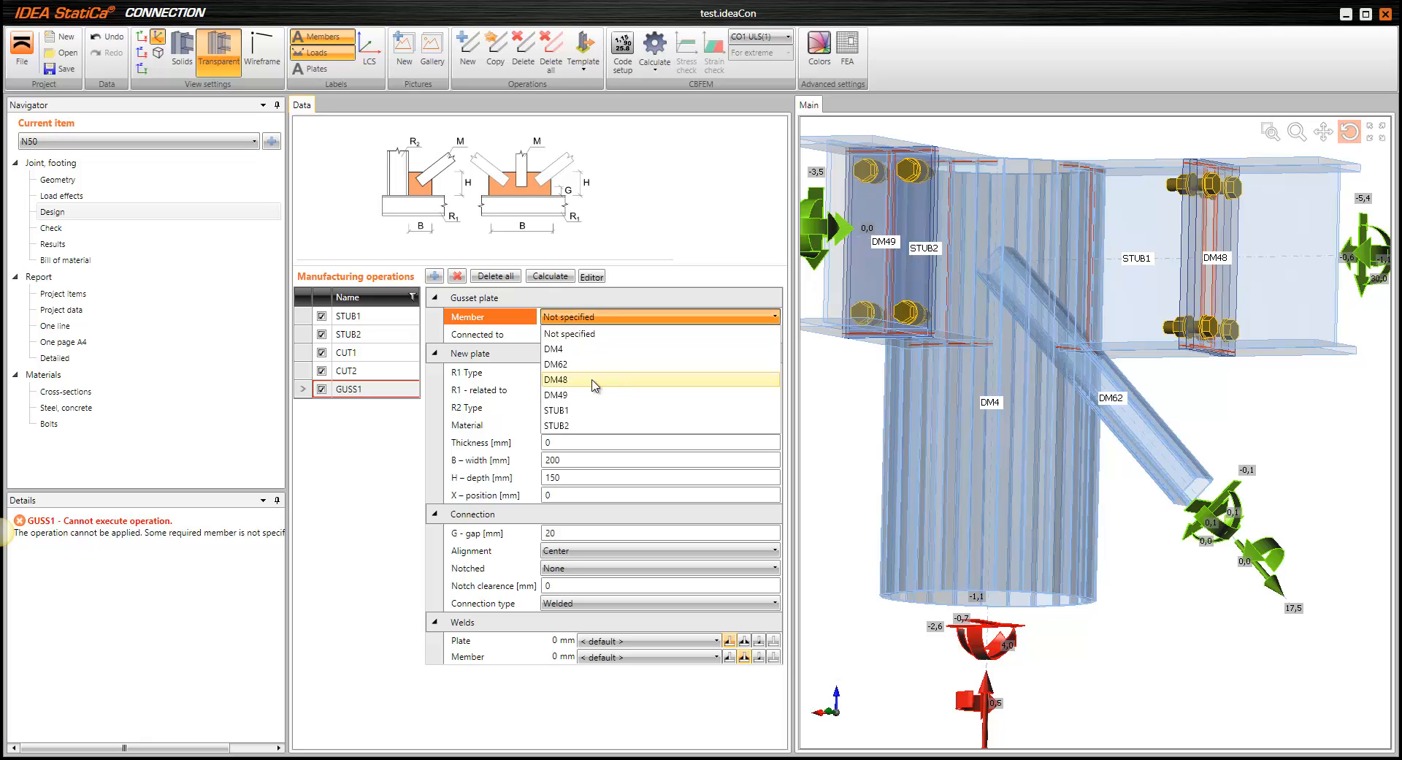
click(571, 365)
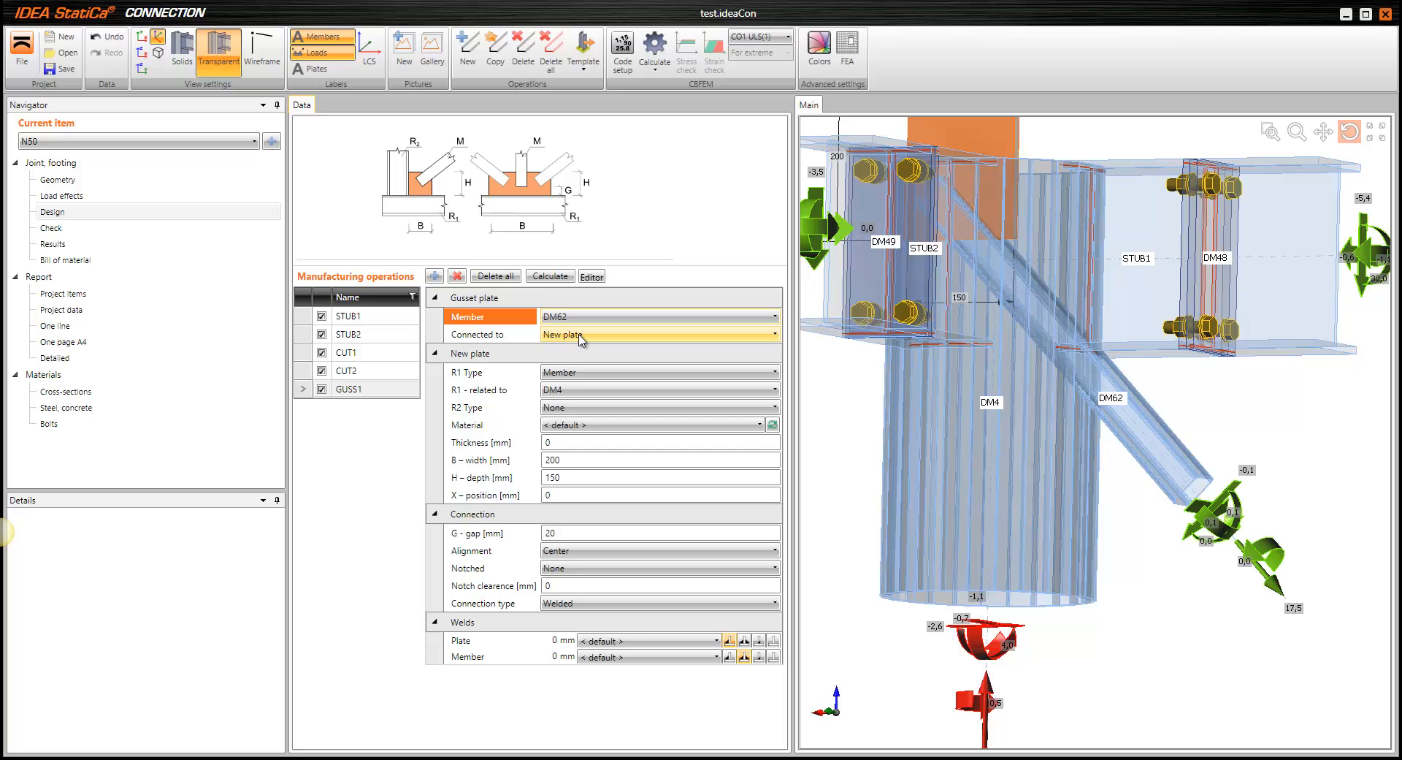
Relate the gusset plate to member STUB1 and check its position below the stub's flange
click(582, 373)
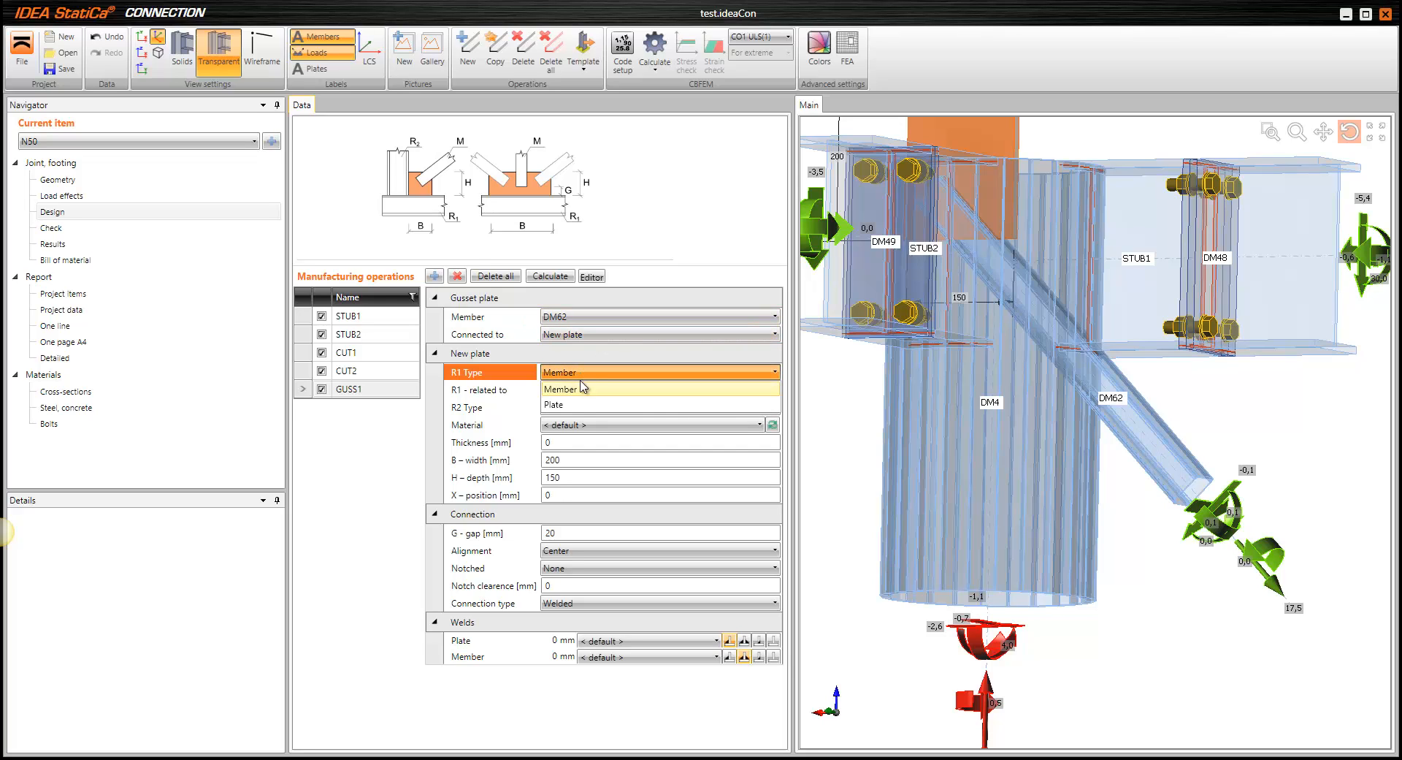
click(579, 388)
click(578, 389)
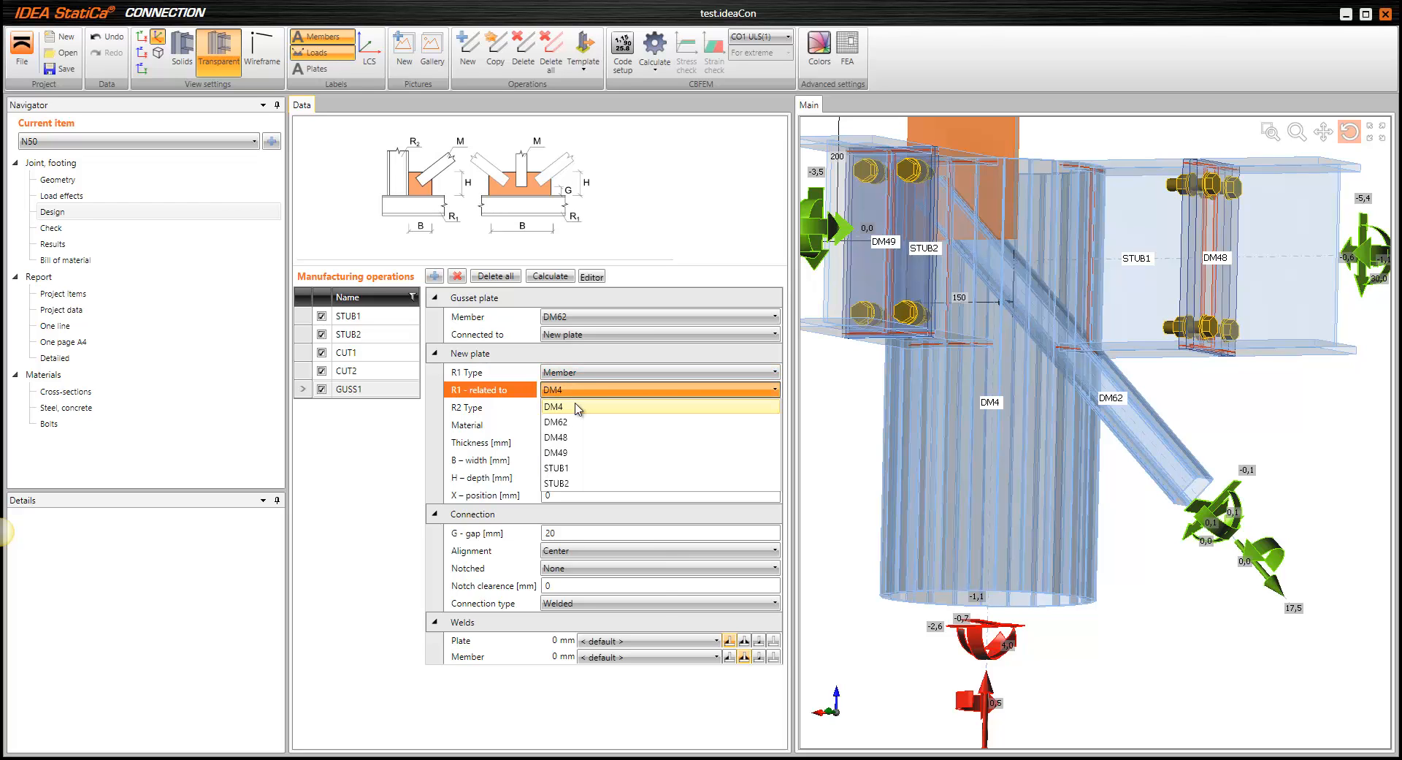
click(572, 469)
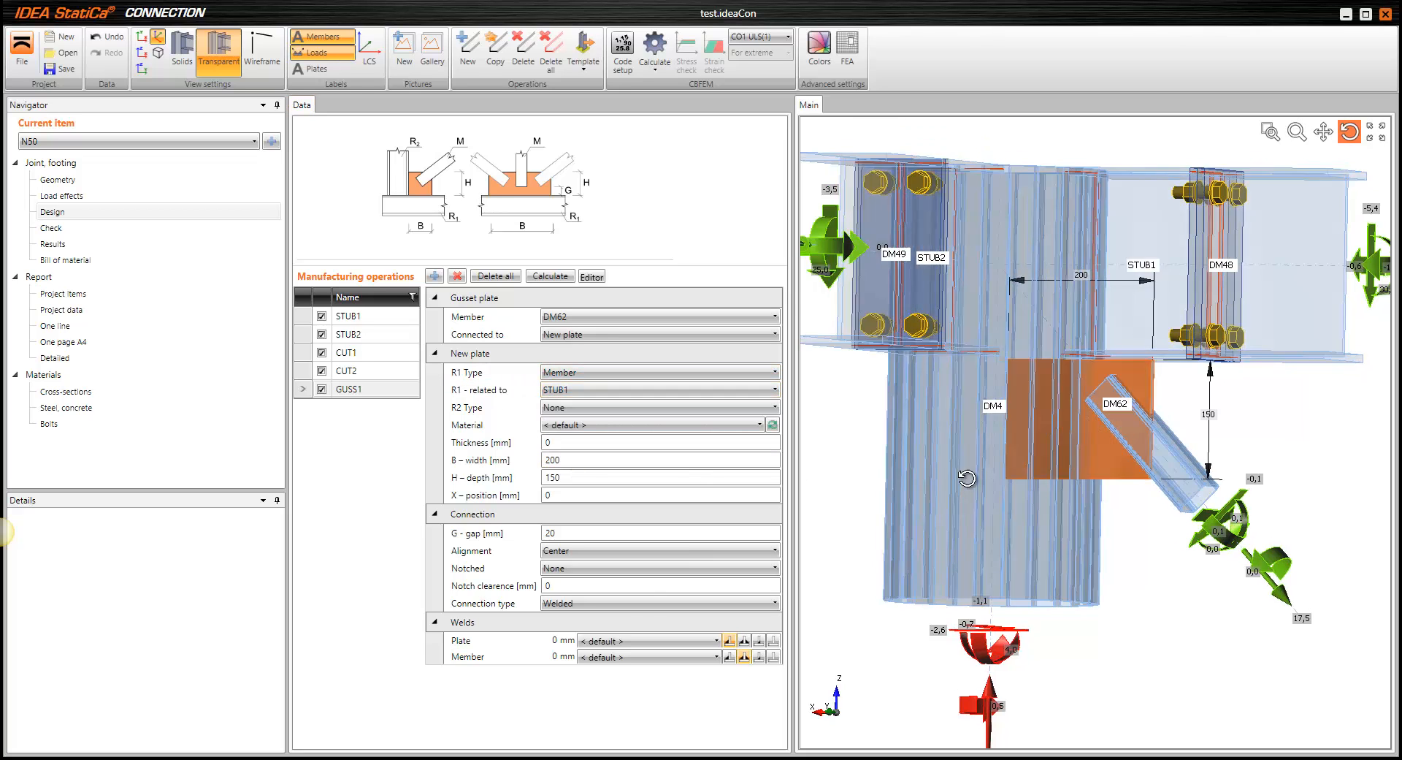
scroll(1044, 482, up, 3)
drag(1086, 476, 1085, 461)
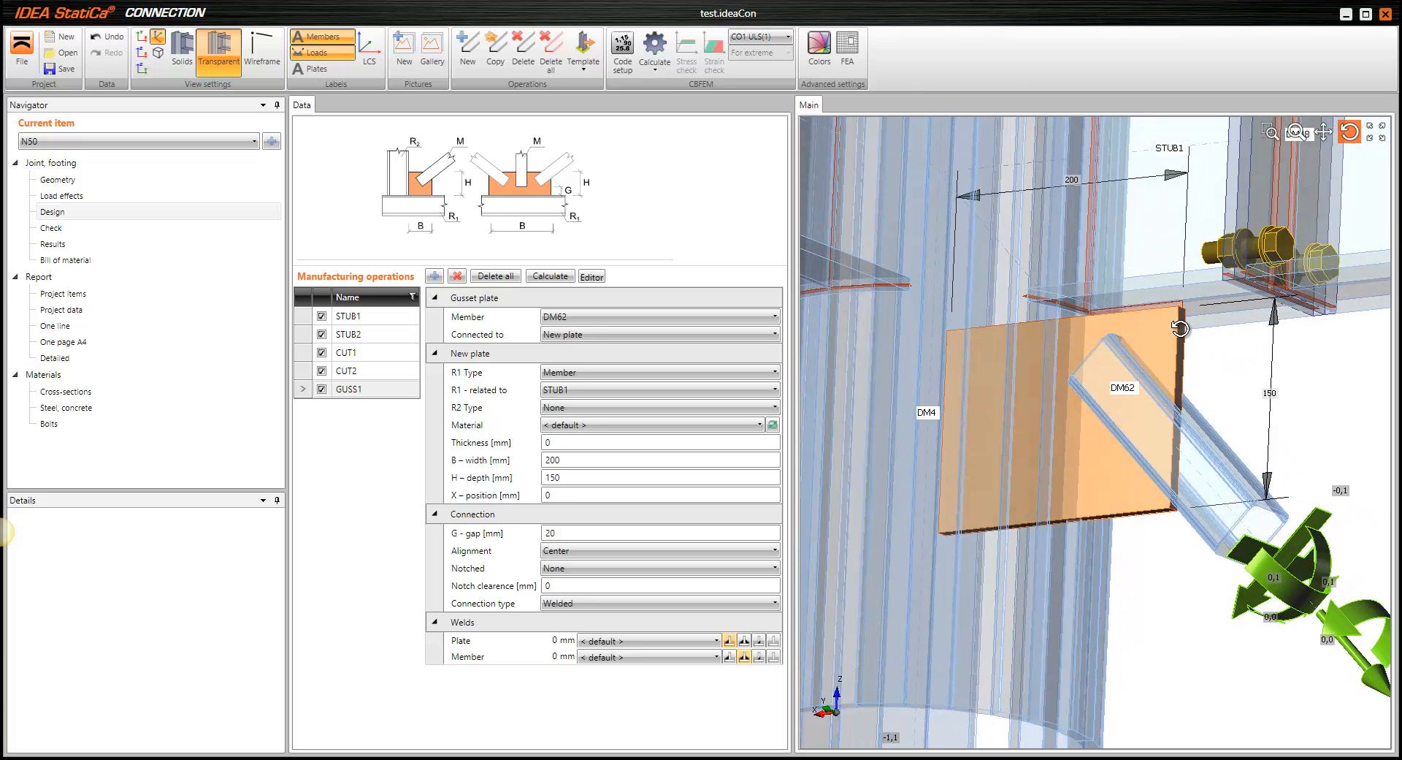
drag(1050, 412, 1046, 416)
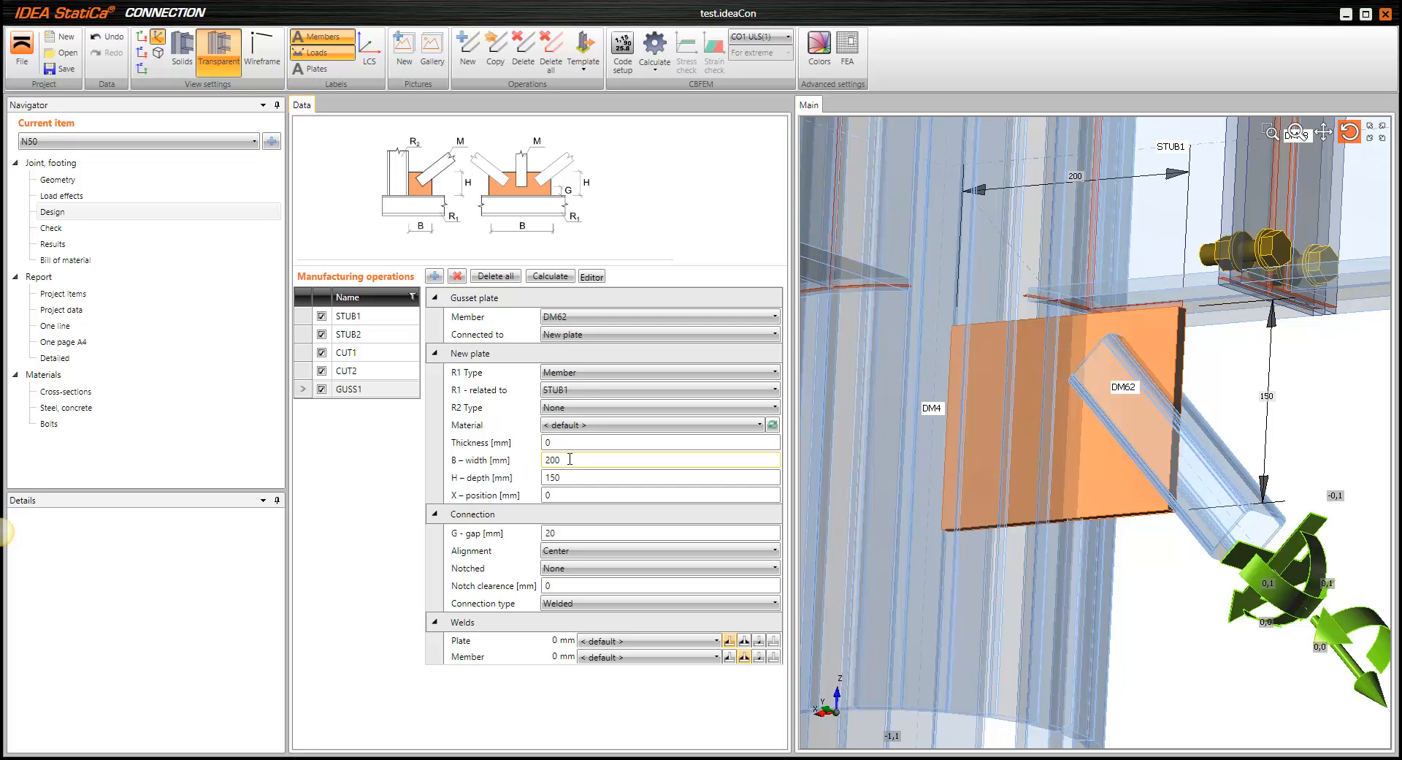
Set the gusset plate's width to 150 mm, depth to 200 mm and X-position to -95 mm
click(554, 458)
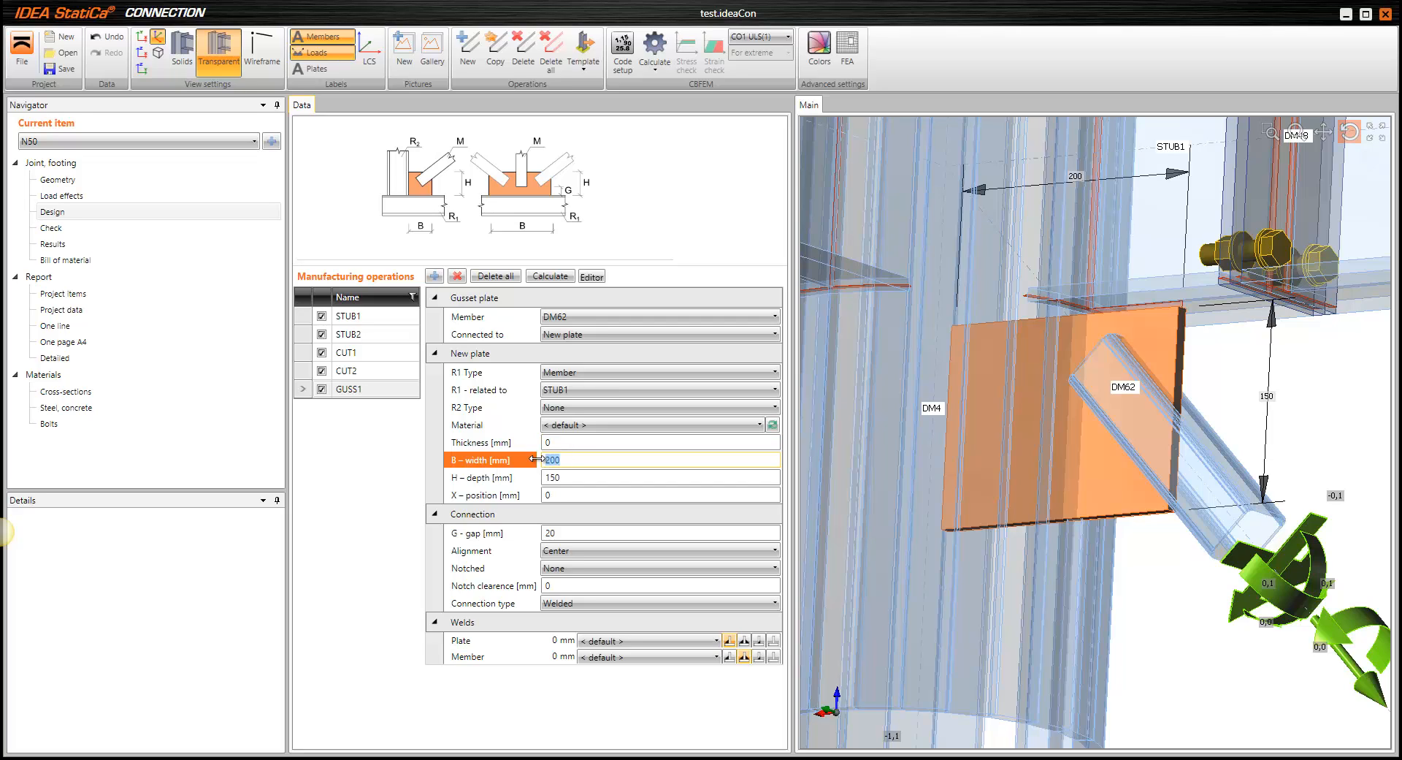
text(150)
key(Tab)
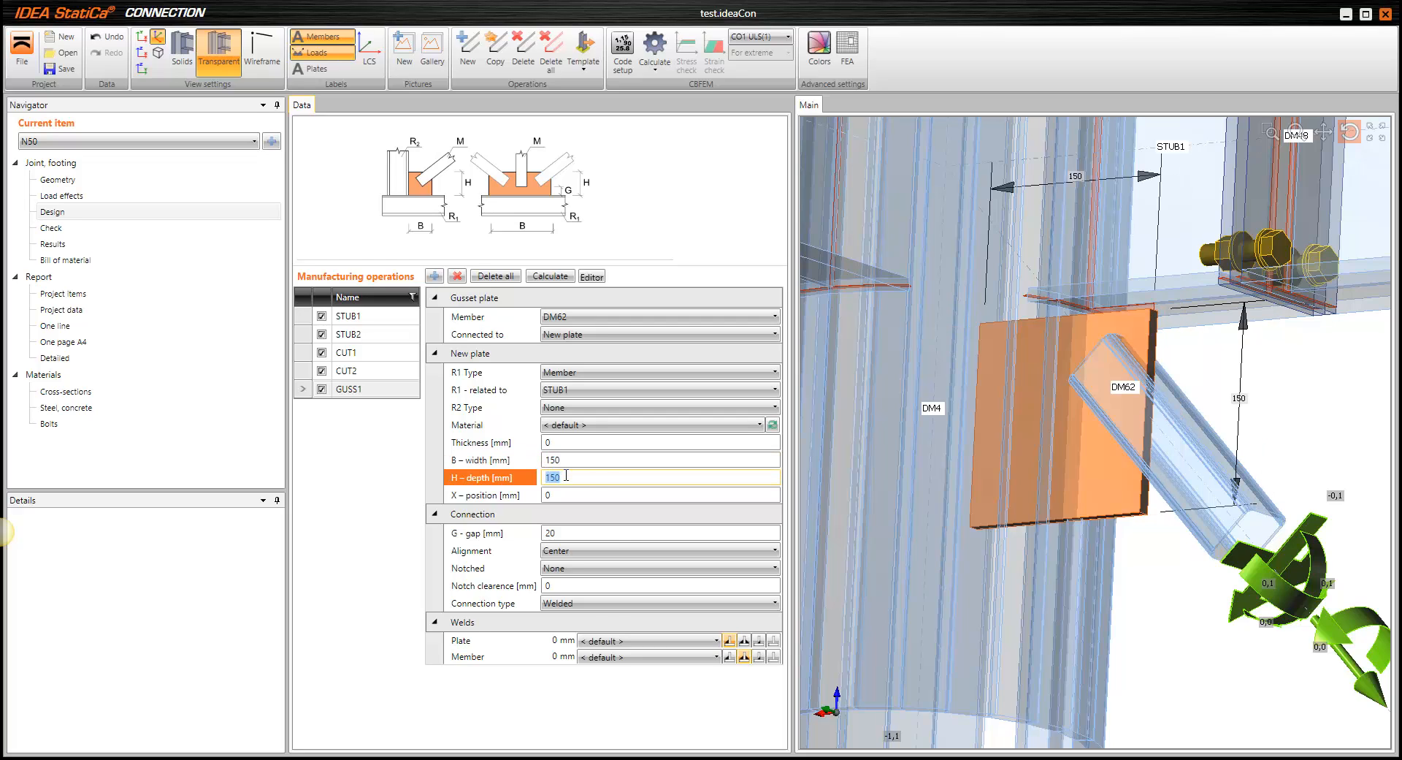
text(200)
key(Tab)
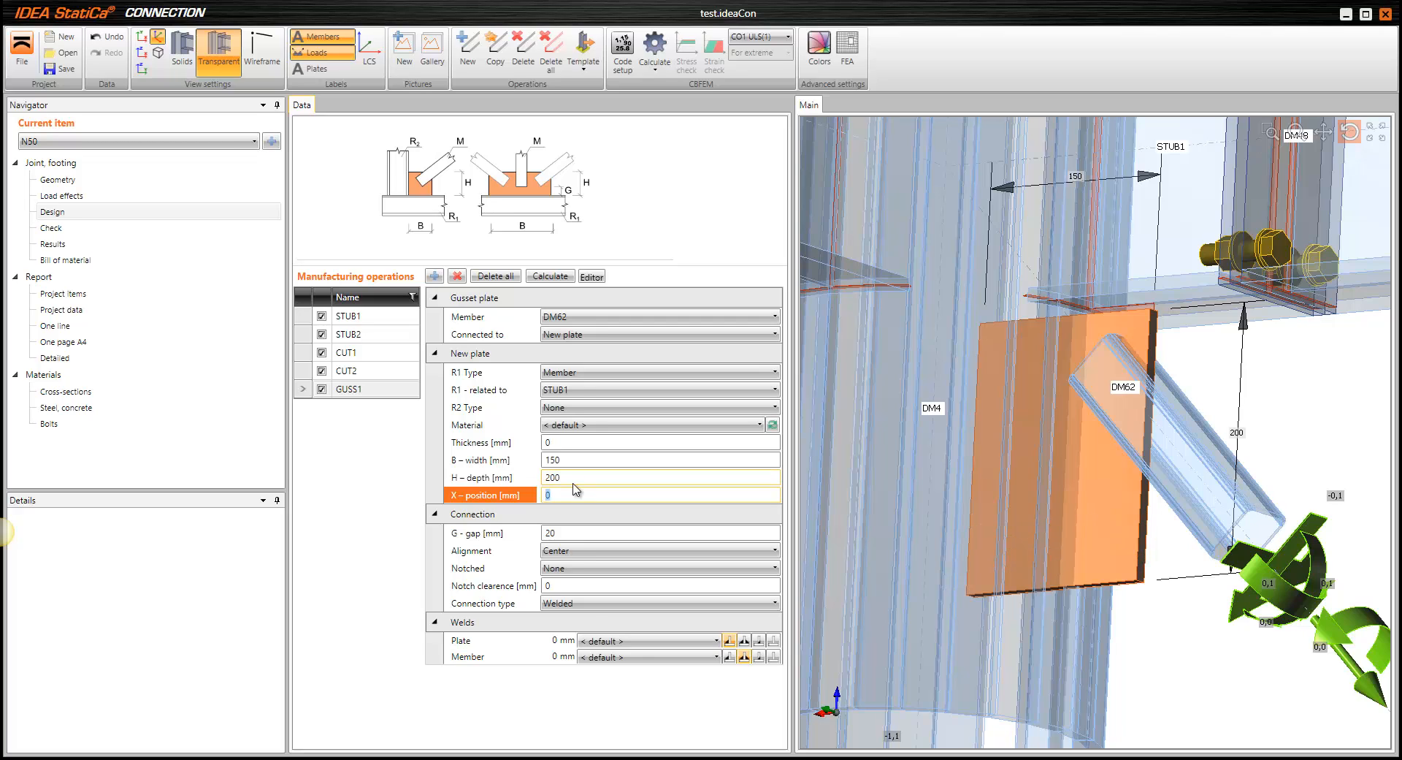
text(-95)
key(Tab)
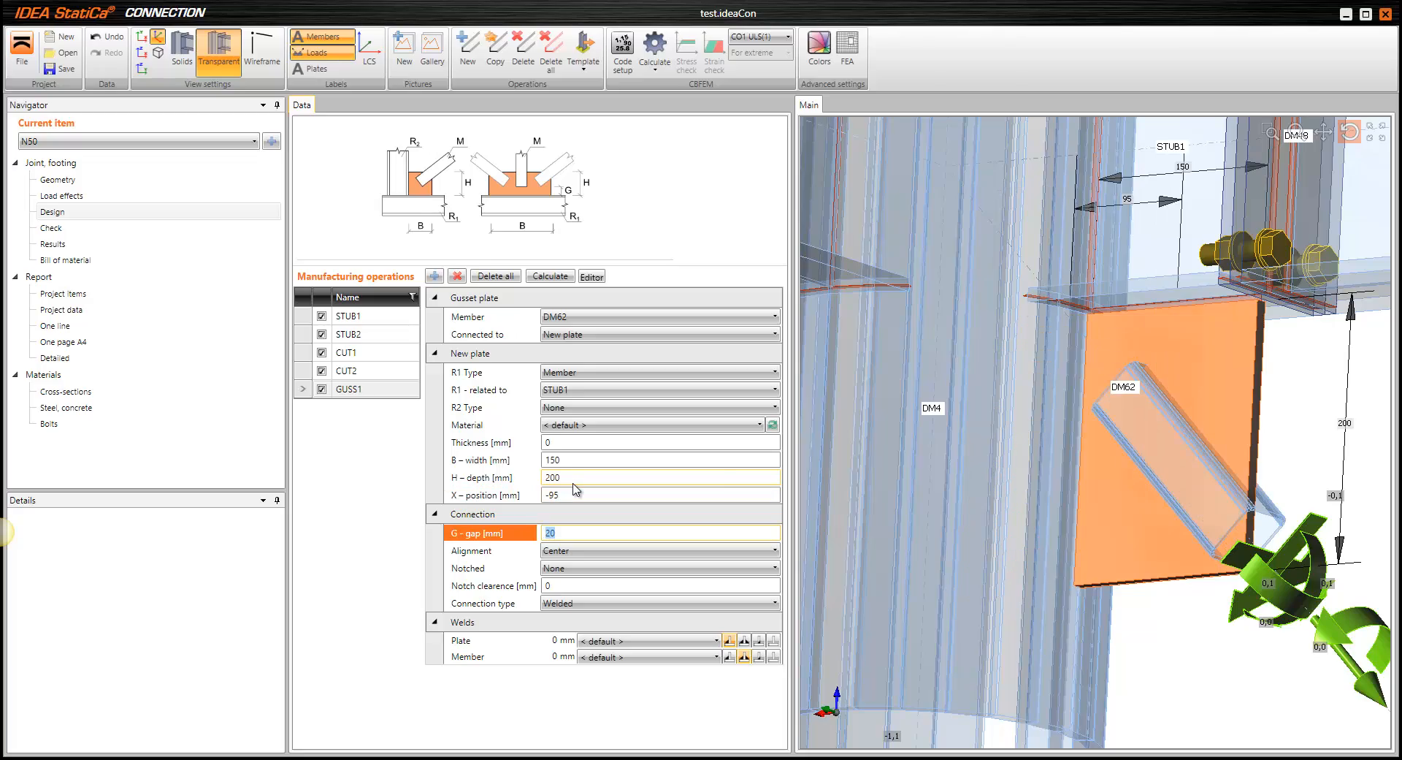
Check the gusset plate's position beside column DM4 and add a general weld operation for the joint
drag(1187, 356, 1071, 398)
scroll(1183, 364, down, 5)
drag(1183, 365, 1141, 515)
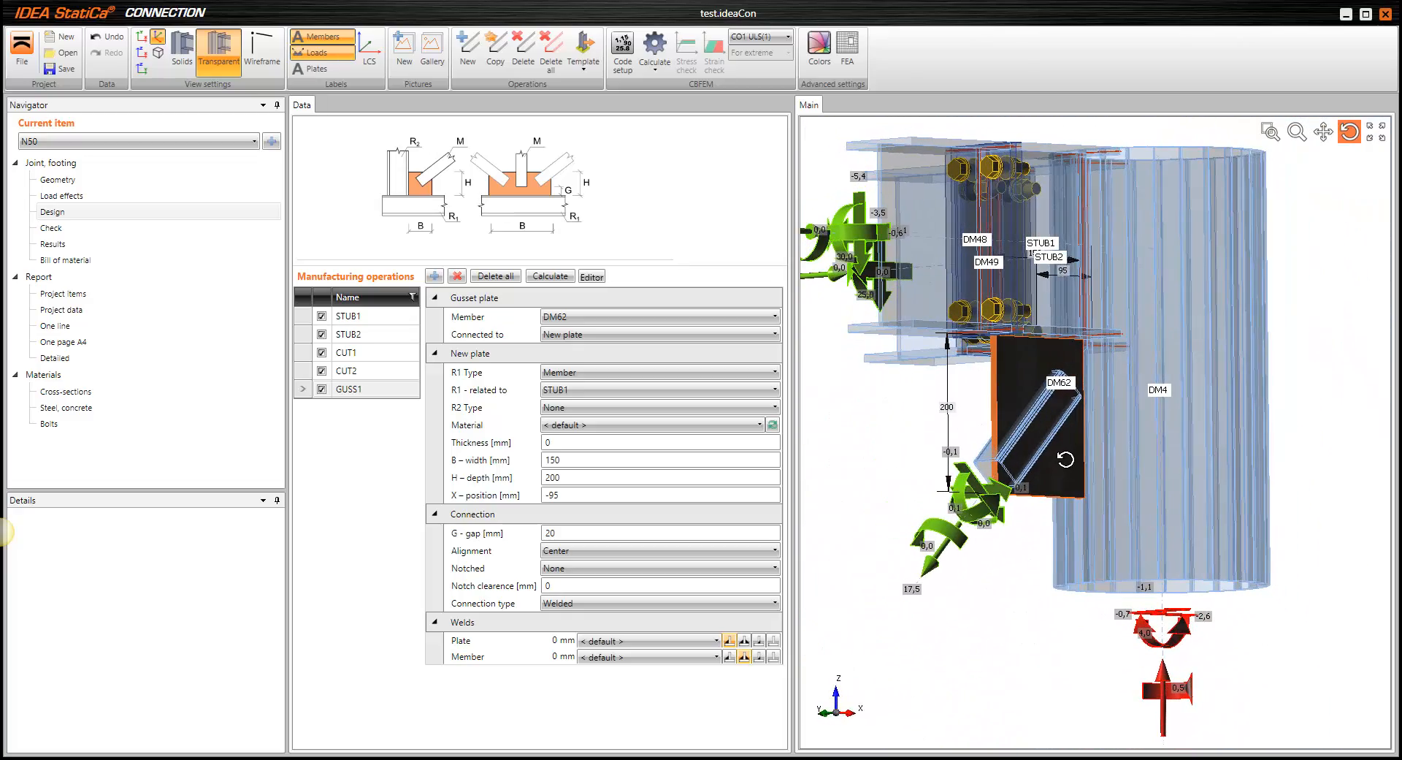
drag(1066, 459, 1081, 394)
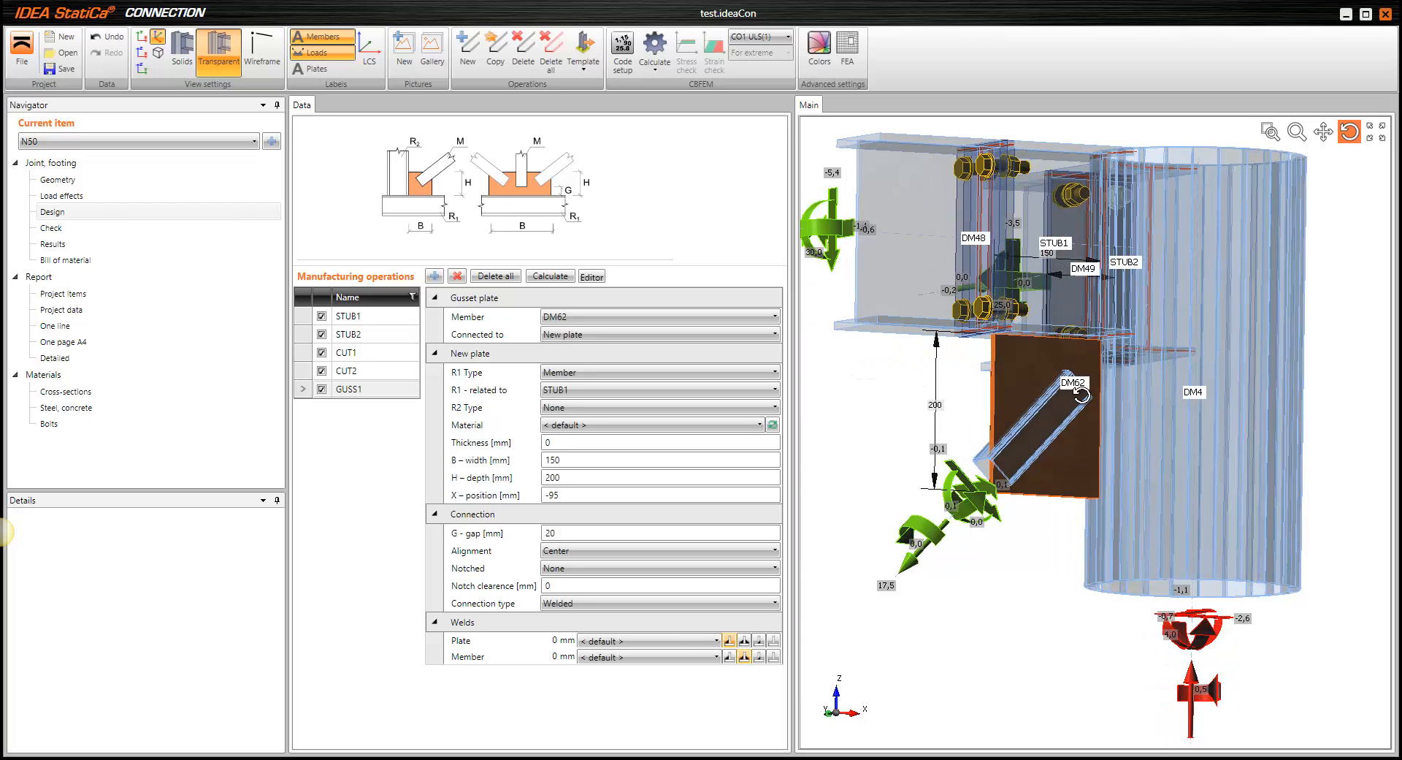
scroll(1082, 395, up, 3)
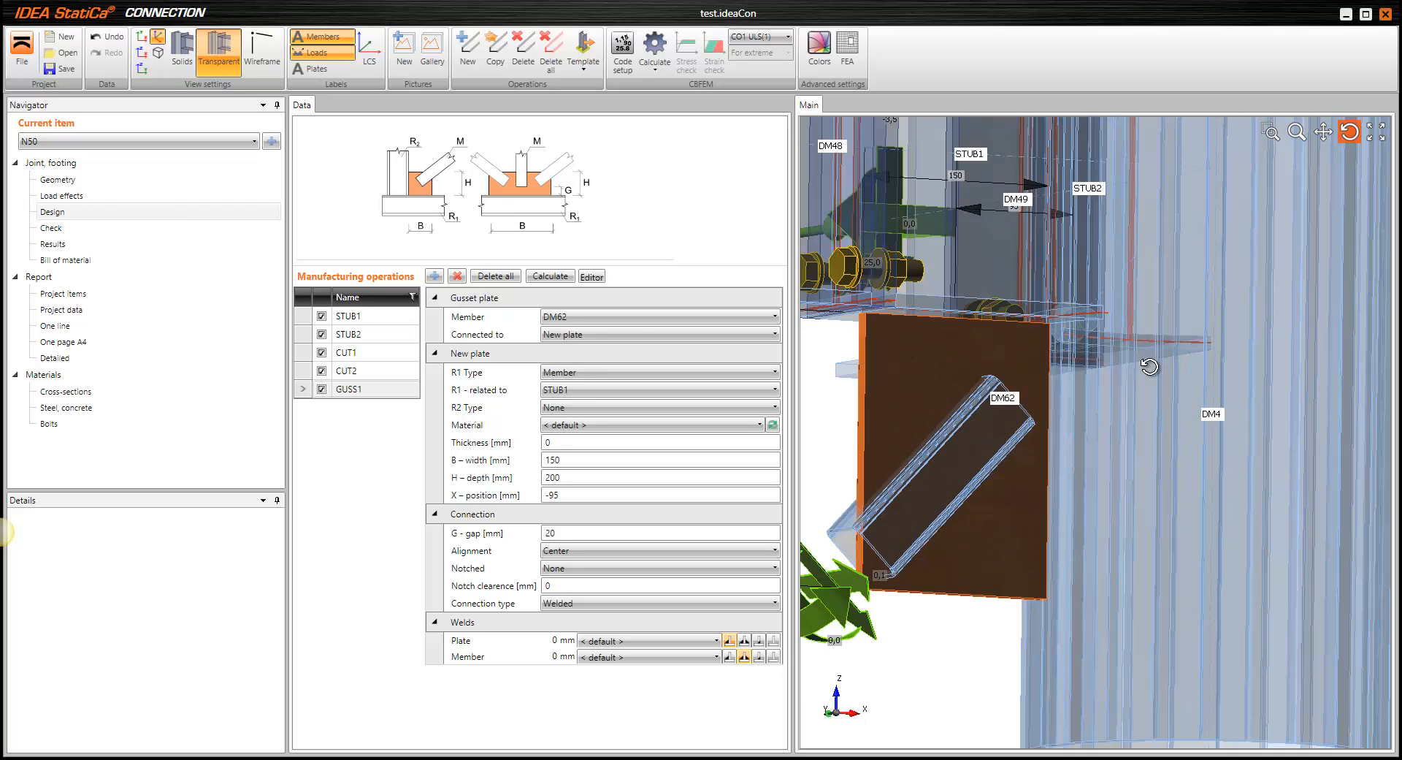
click(434, 278)
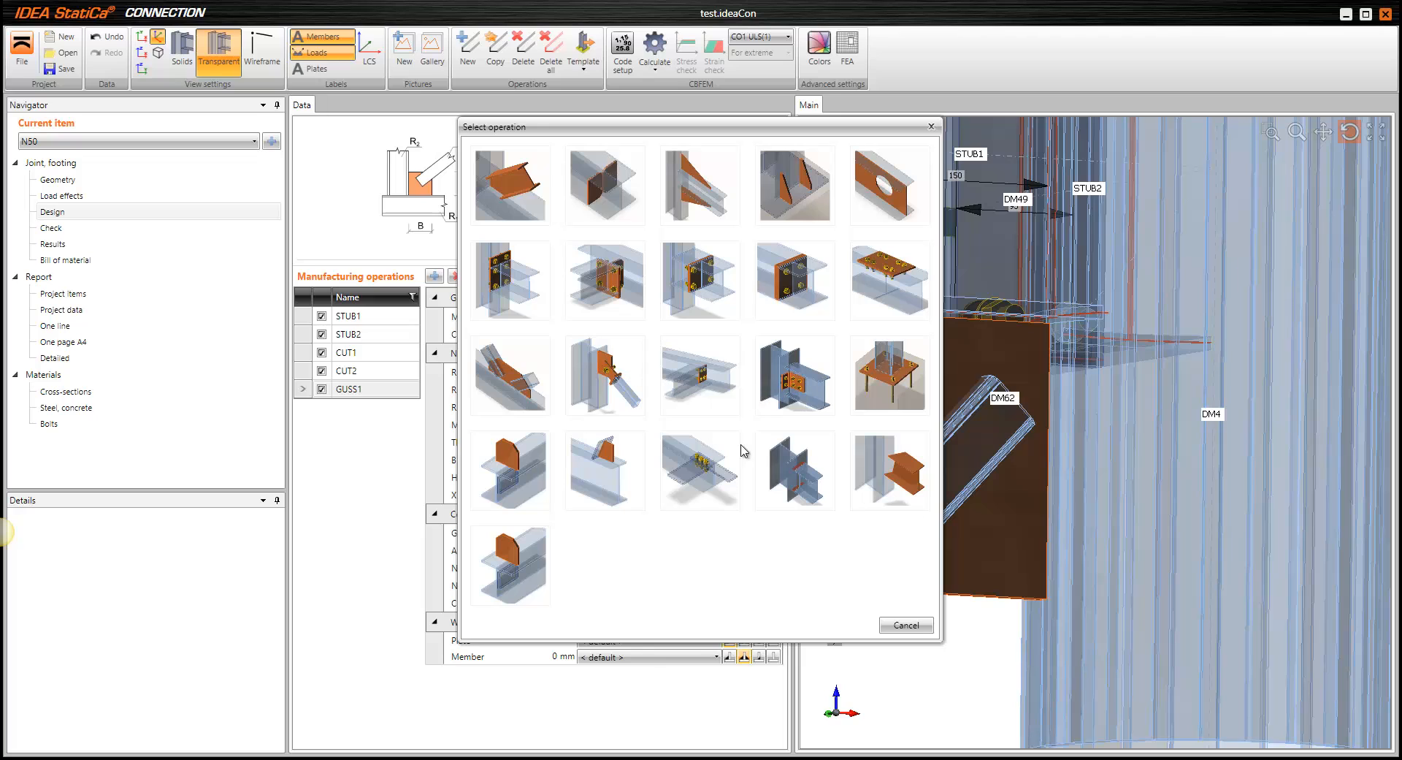
click(794, 471)
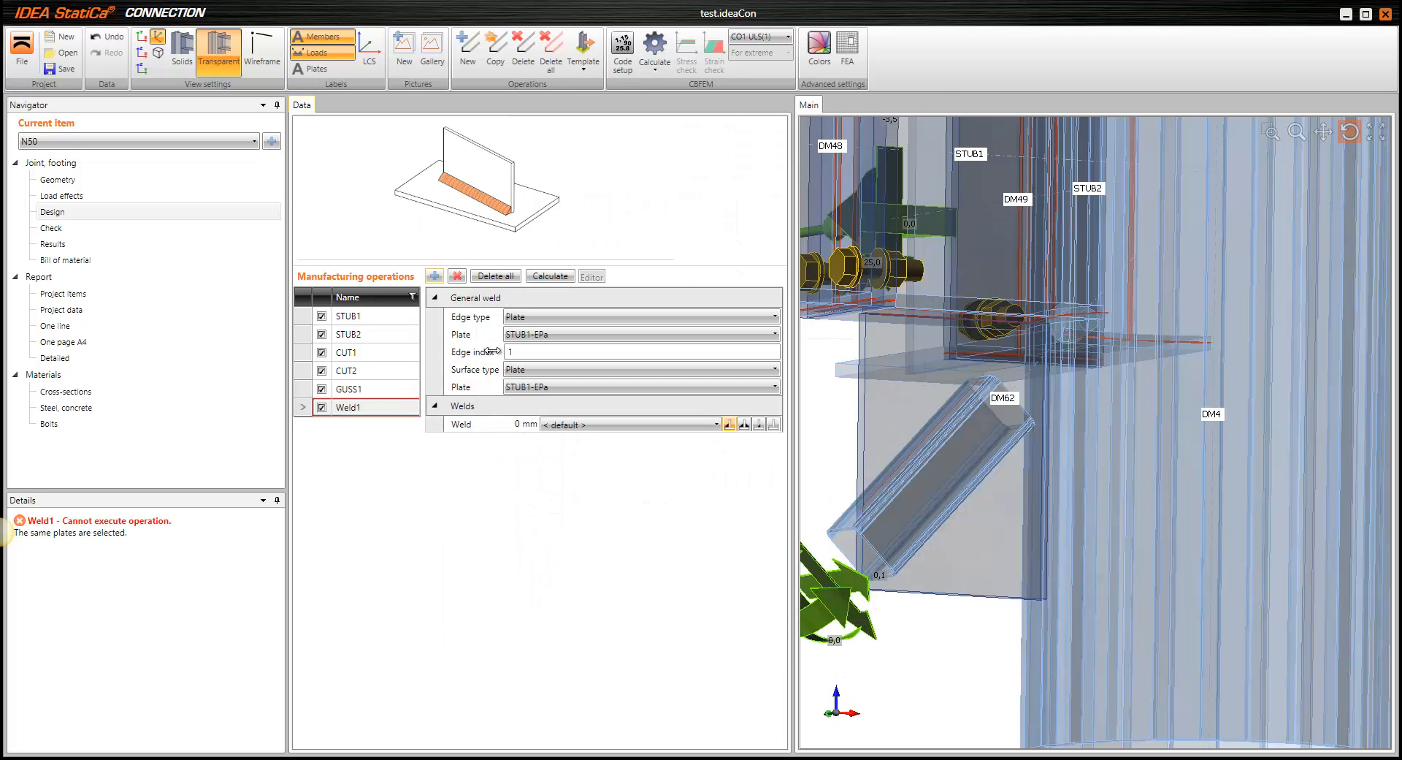
Assign the weld to edge 2 of plate GUSS1 and set its surface type to plate of member DM4
click(555, 317)
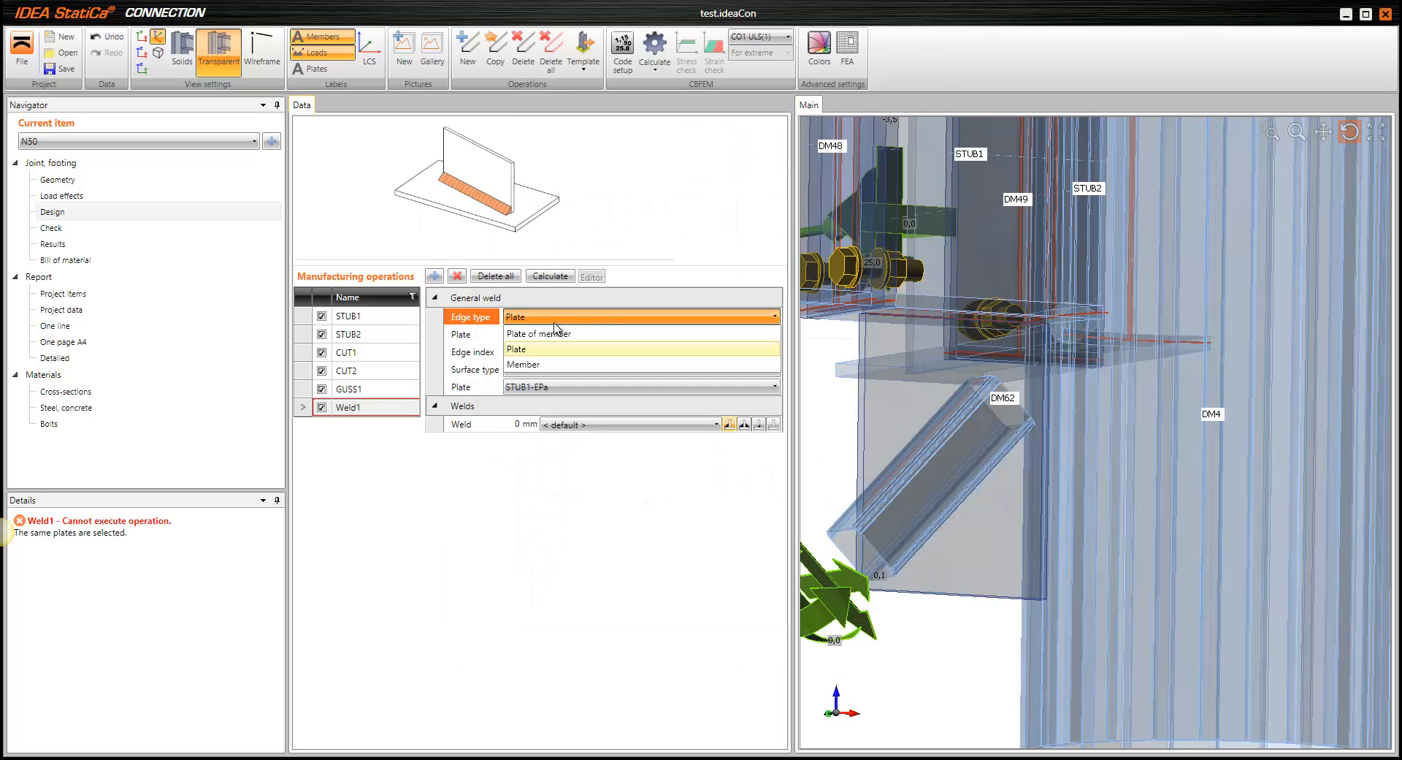
click(535, 350)
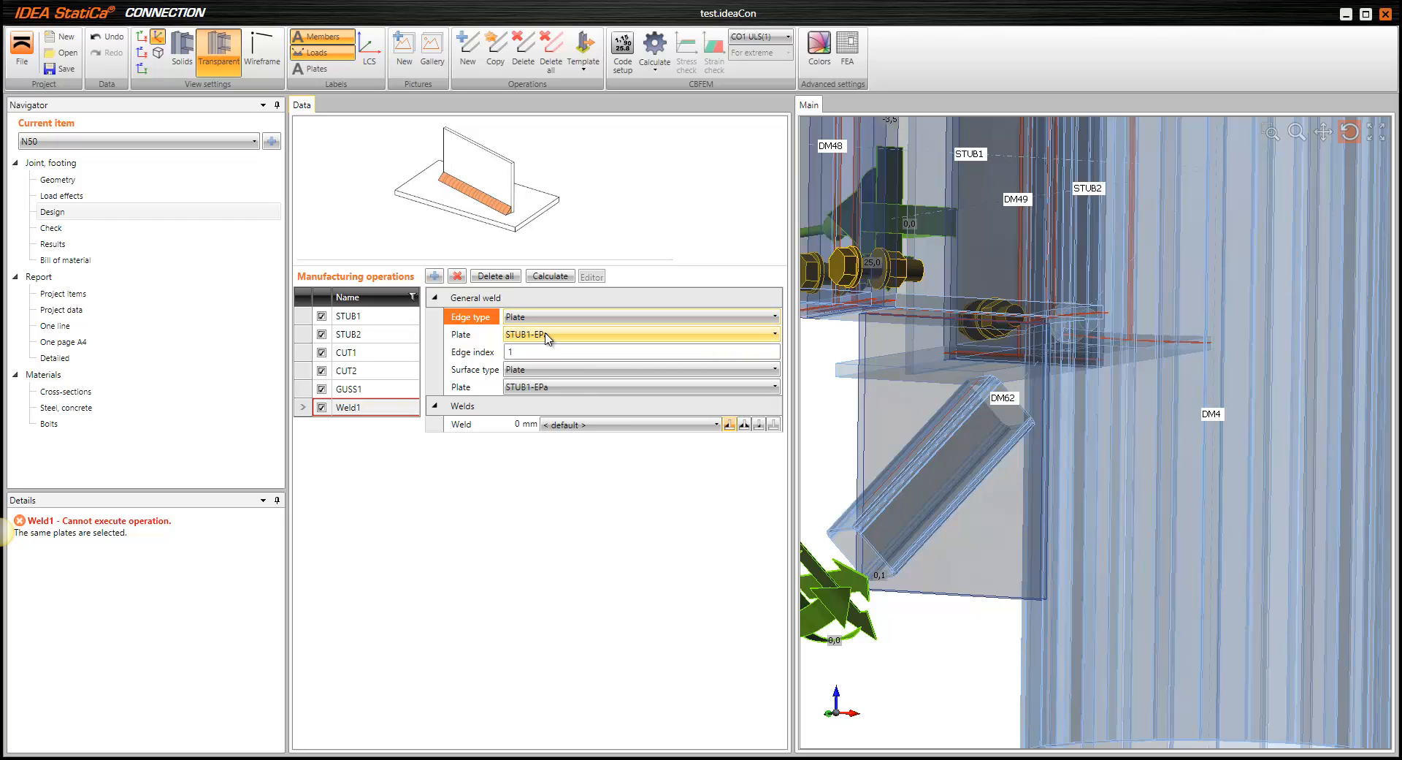
click(546, 336)
click(550, 415)
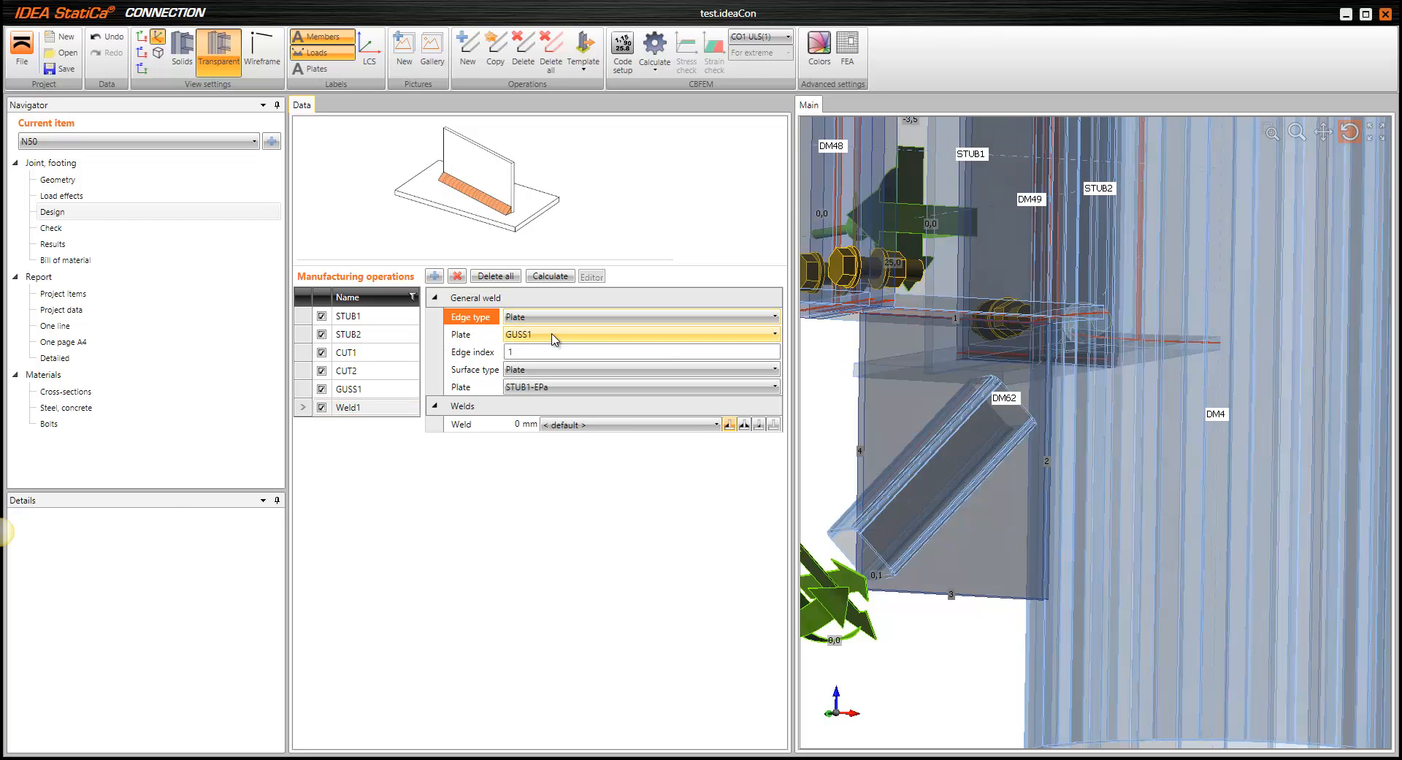
drag(951, 414, 932, 411)
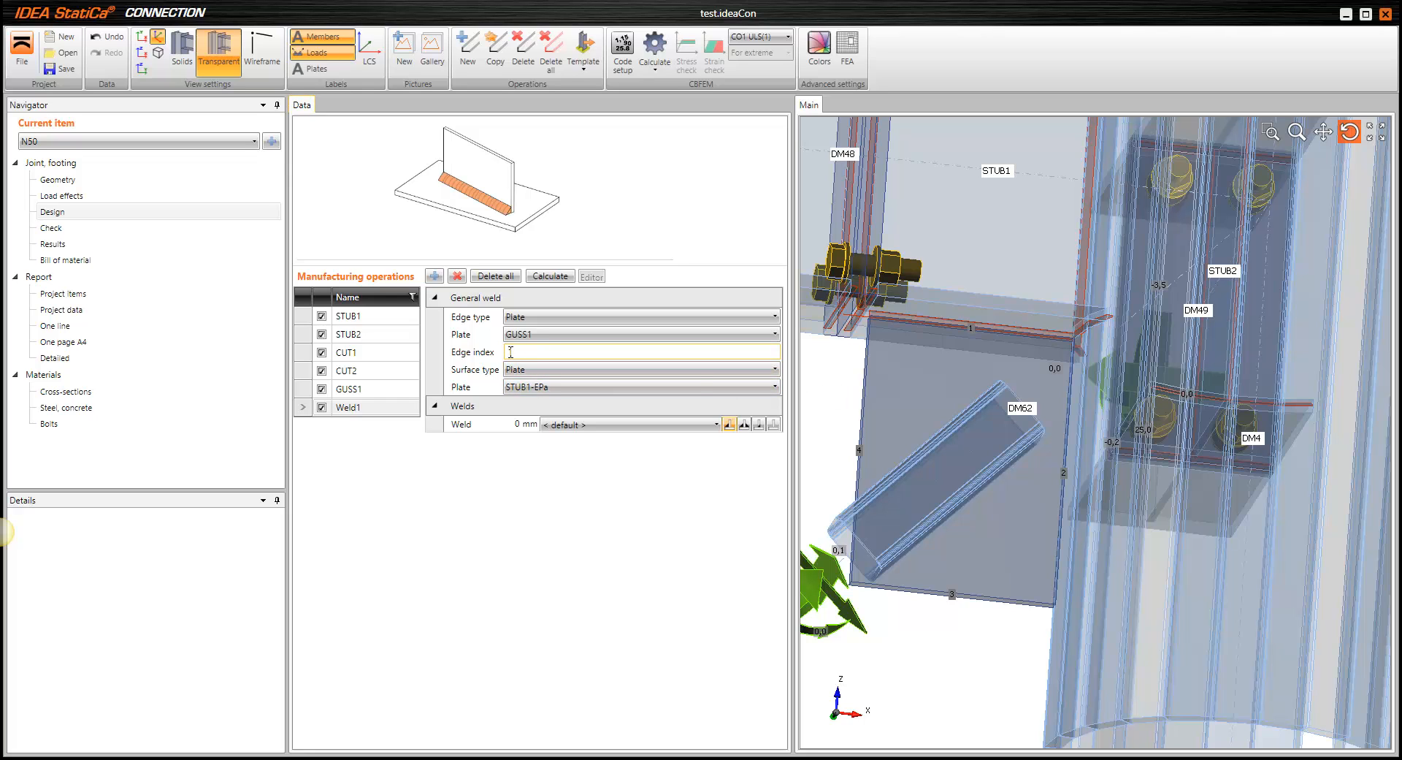
click(511, 352)
text(1)
scroll(1091, 479, up, 2)
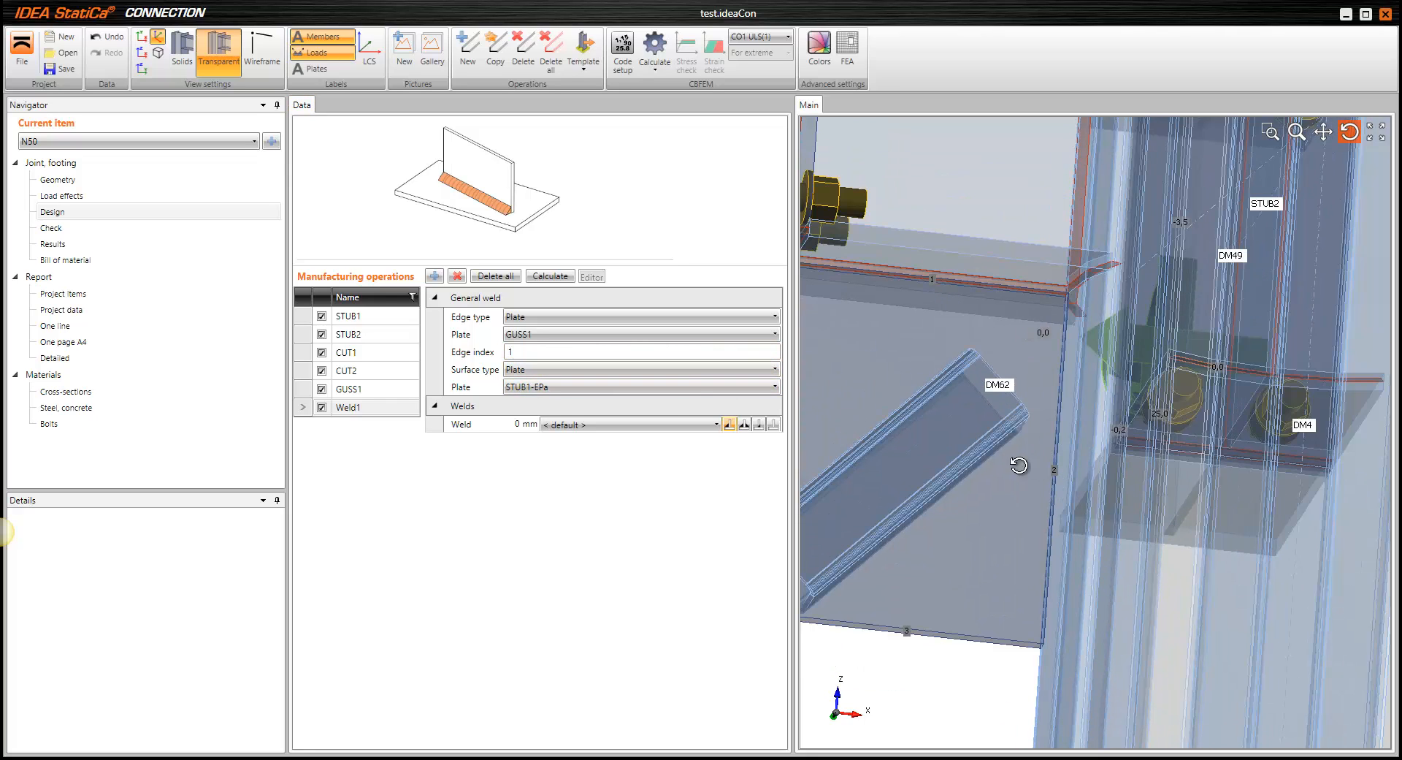
drag(514, 352, 495, 349)
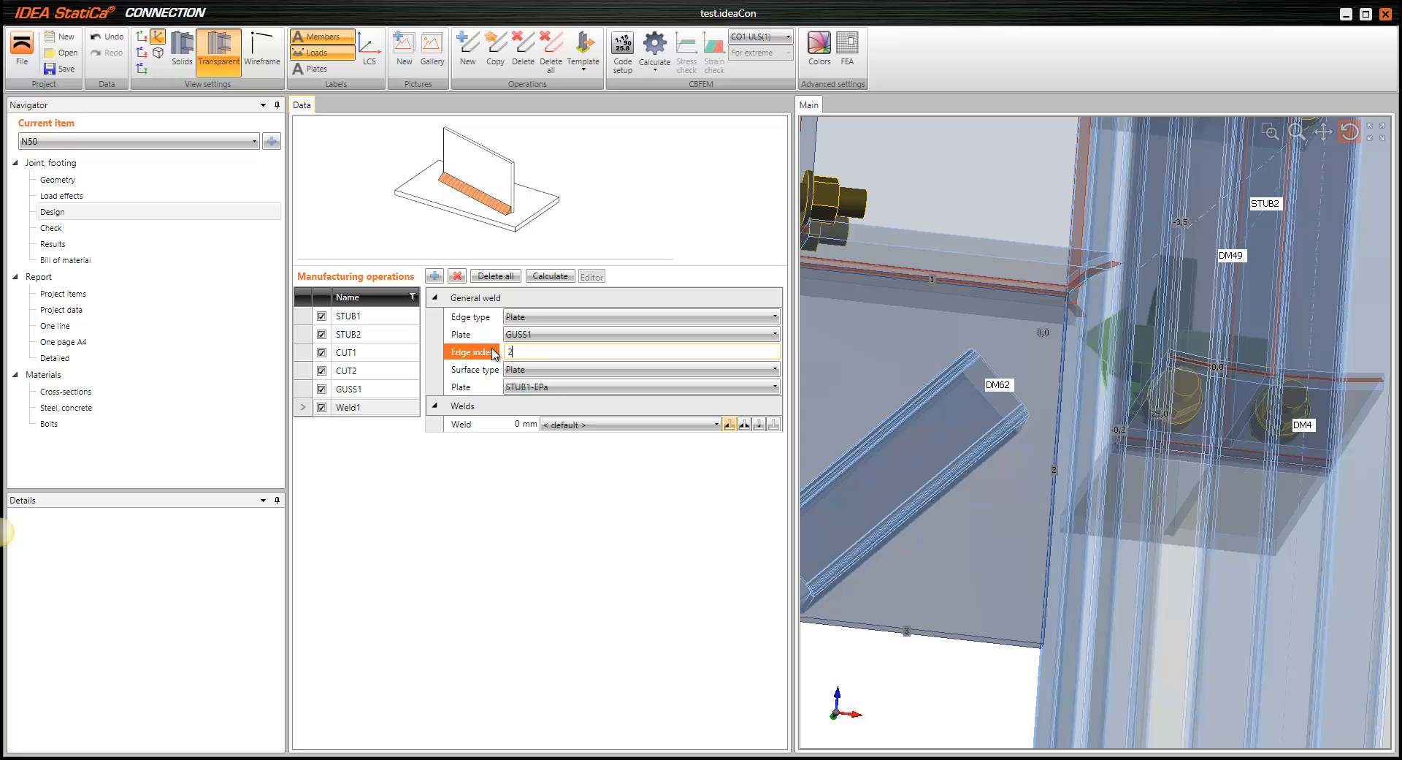
click(539, 370)
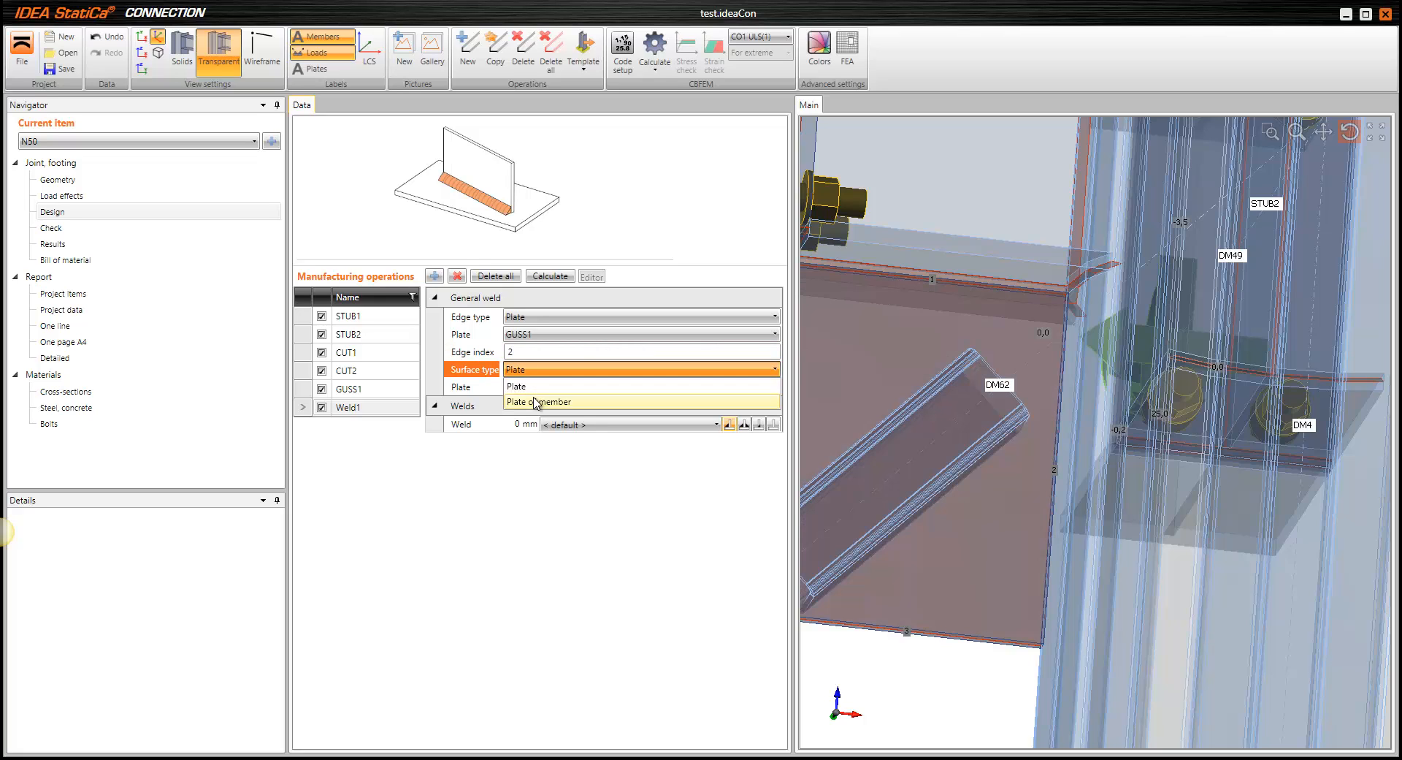
click(538, 401)
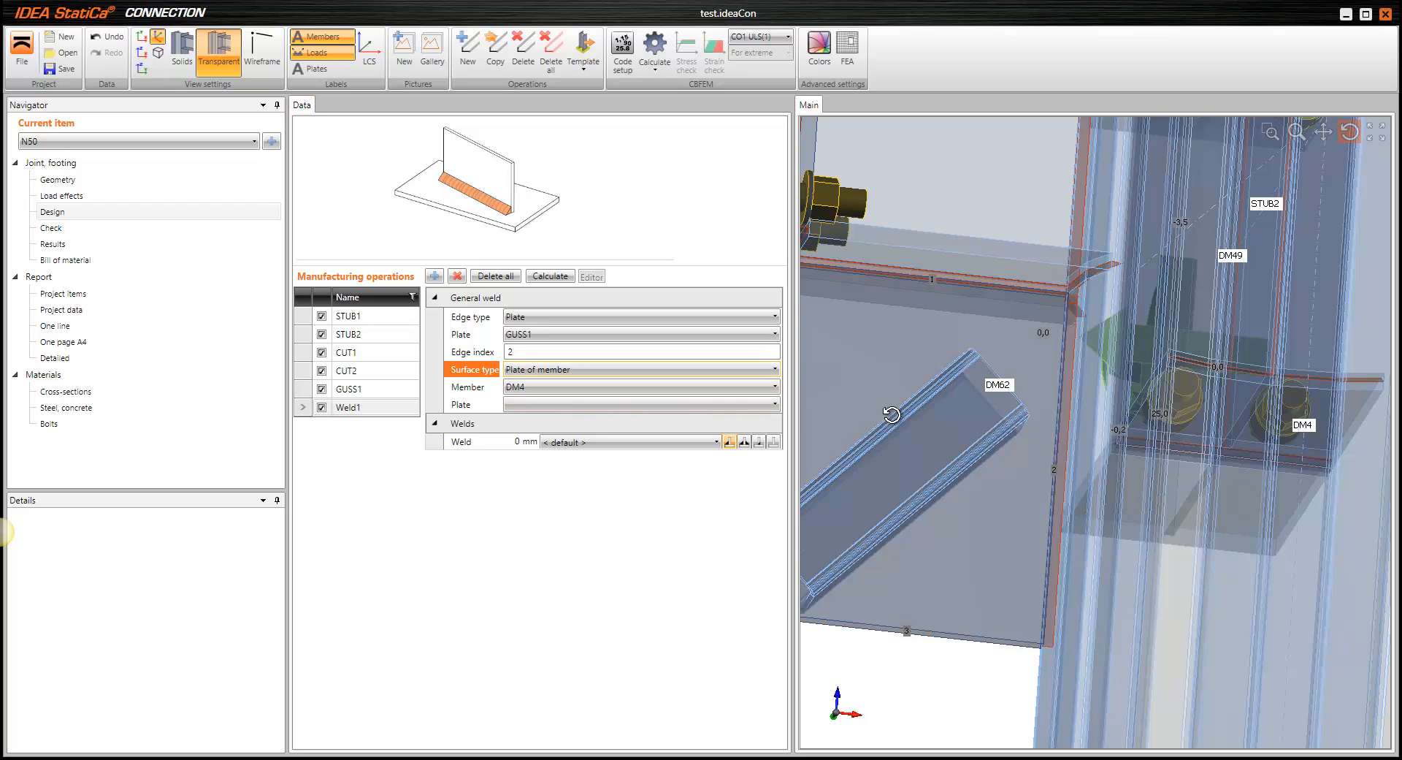
Examine the weld between the gusset plate and column DM4, and how far diagonal DM62 extends across the plate
drag(894, 416, 924, 447)
middle_drag(951, 473, 1015, 419)
scroll(999, 480, up, 2)
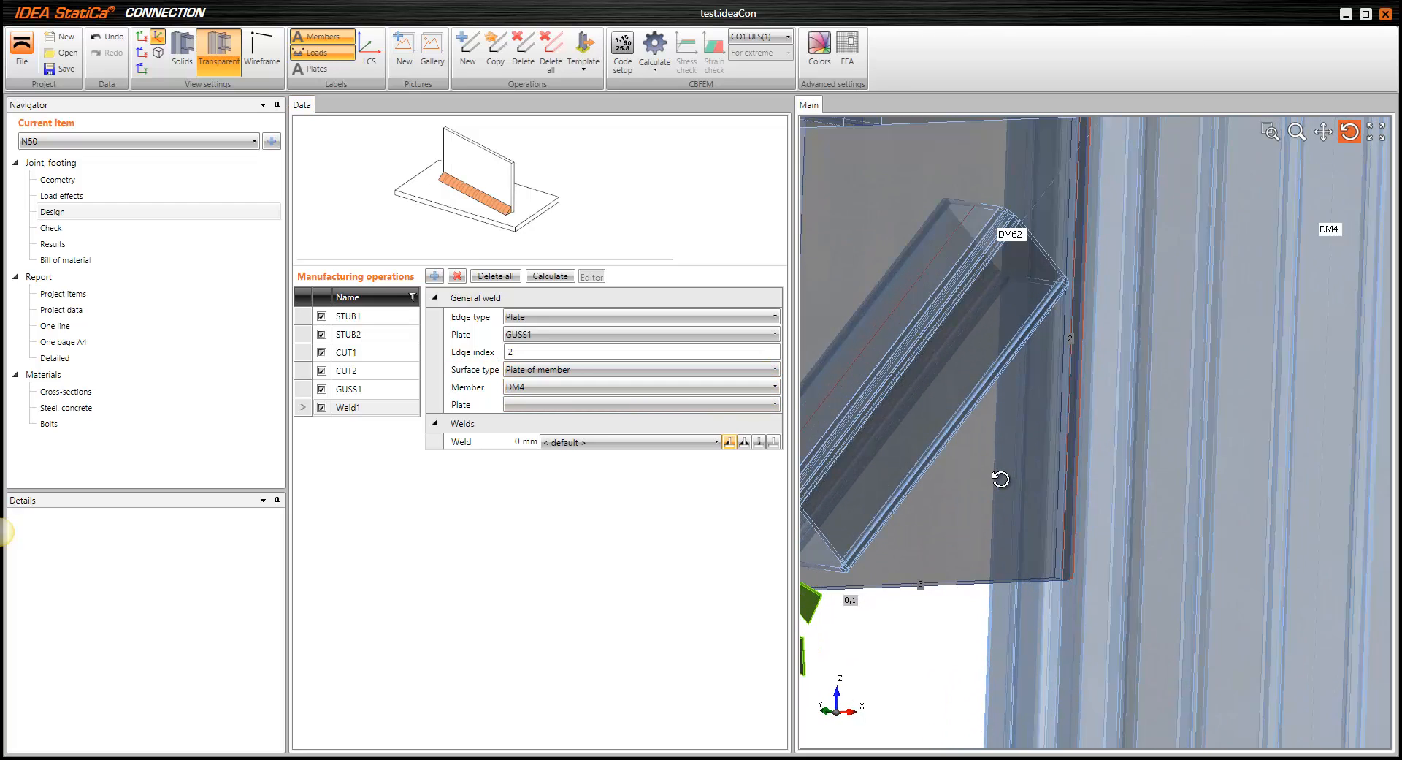
scroll(1117, 548, down, 2)
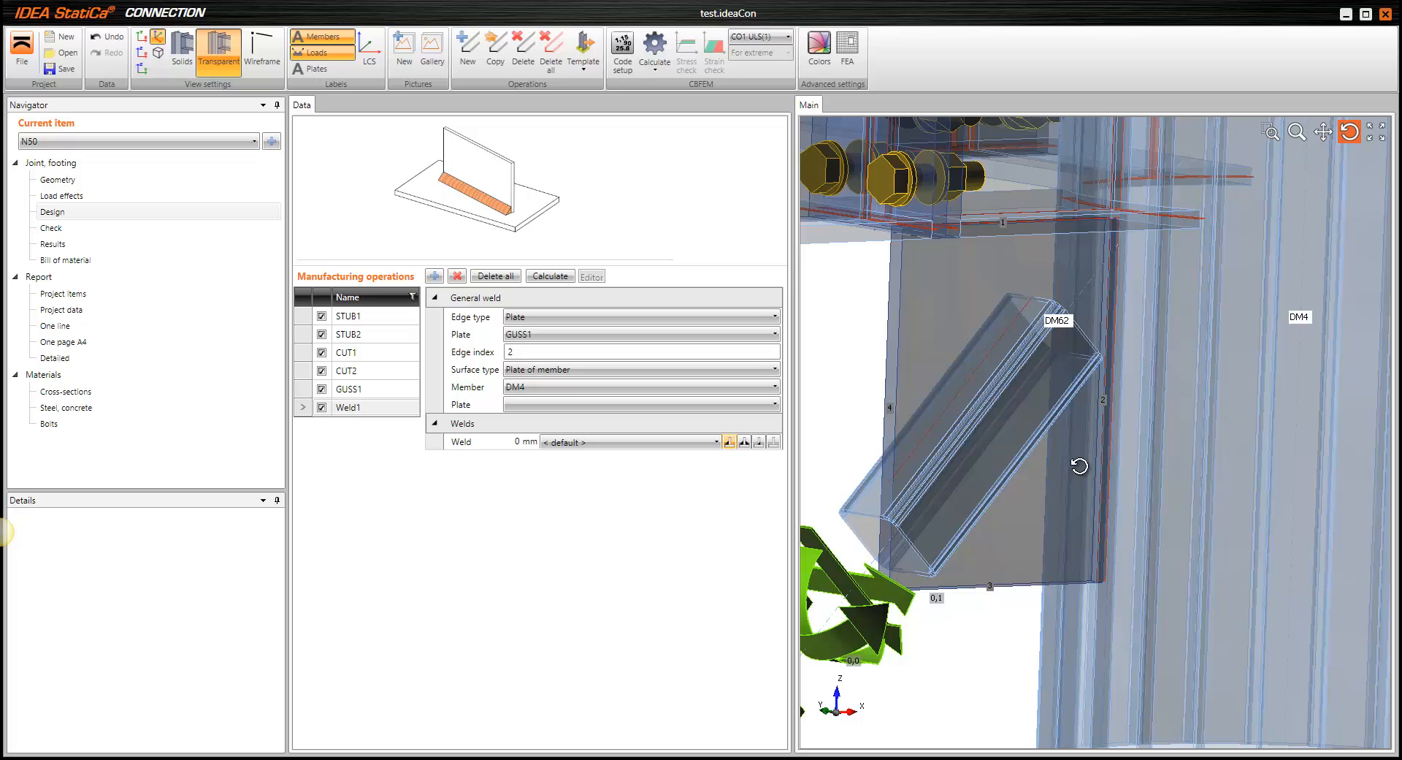
drag(1077, 463, 1078, 497)
scroll(1093, 511, down, 4)
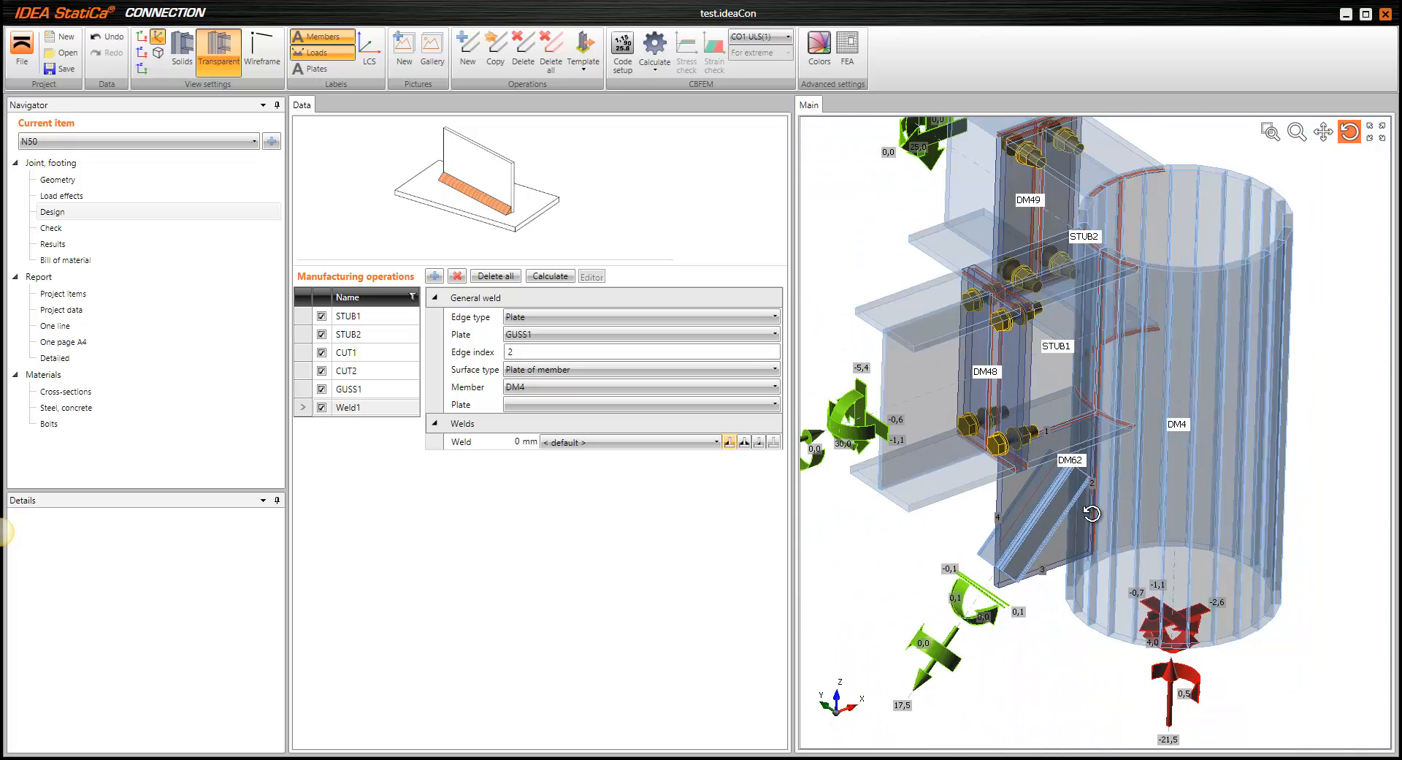
middle_drag(1093, 514, 1148, 474)
drag(1084, 420, 1072, 415)
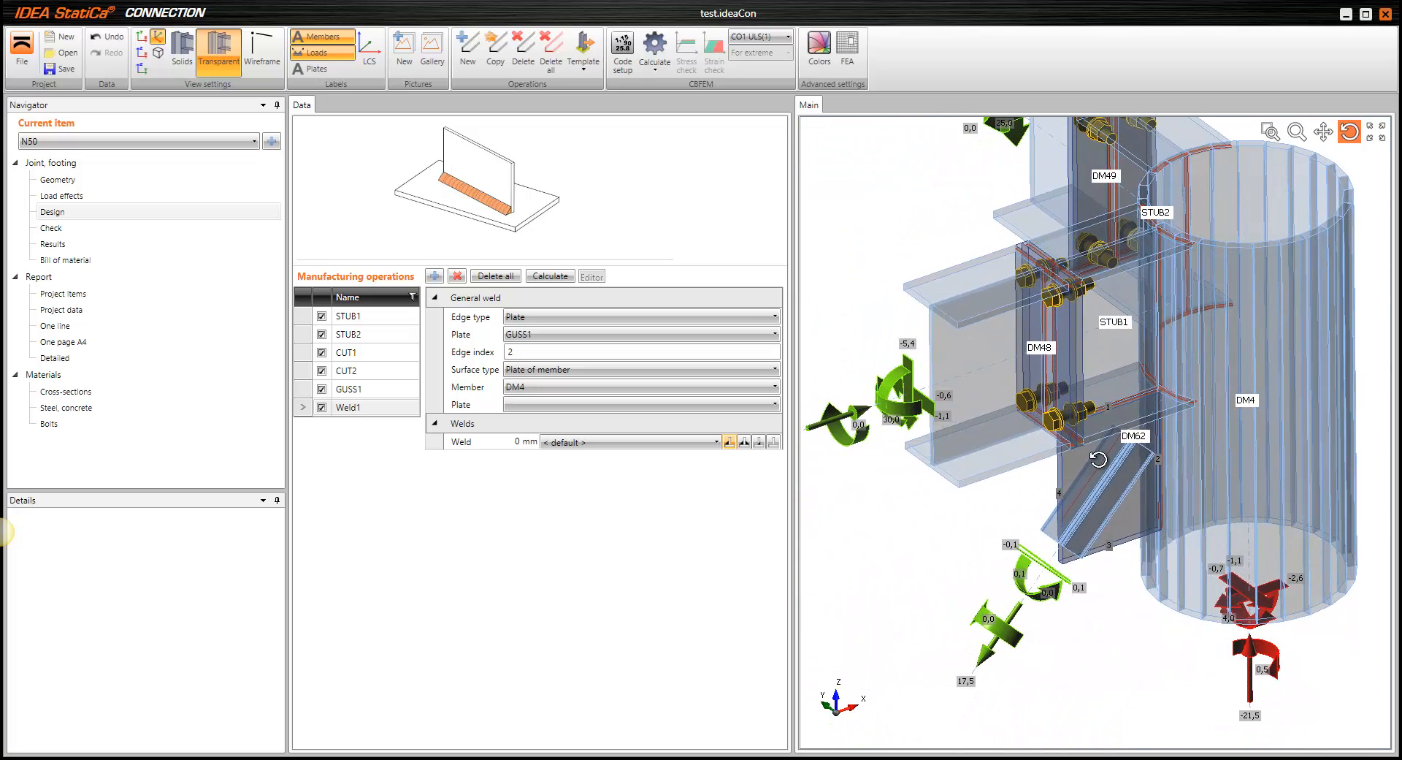
scroll(1085, 562, down, 2)
middle_drag(1160, 458, 1081, 498)
drag(1072, 519, 1069, 443)
drag(1044, 553, 1100, 552)
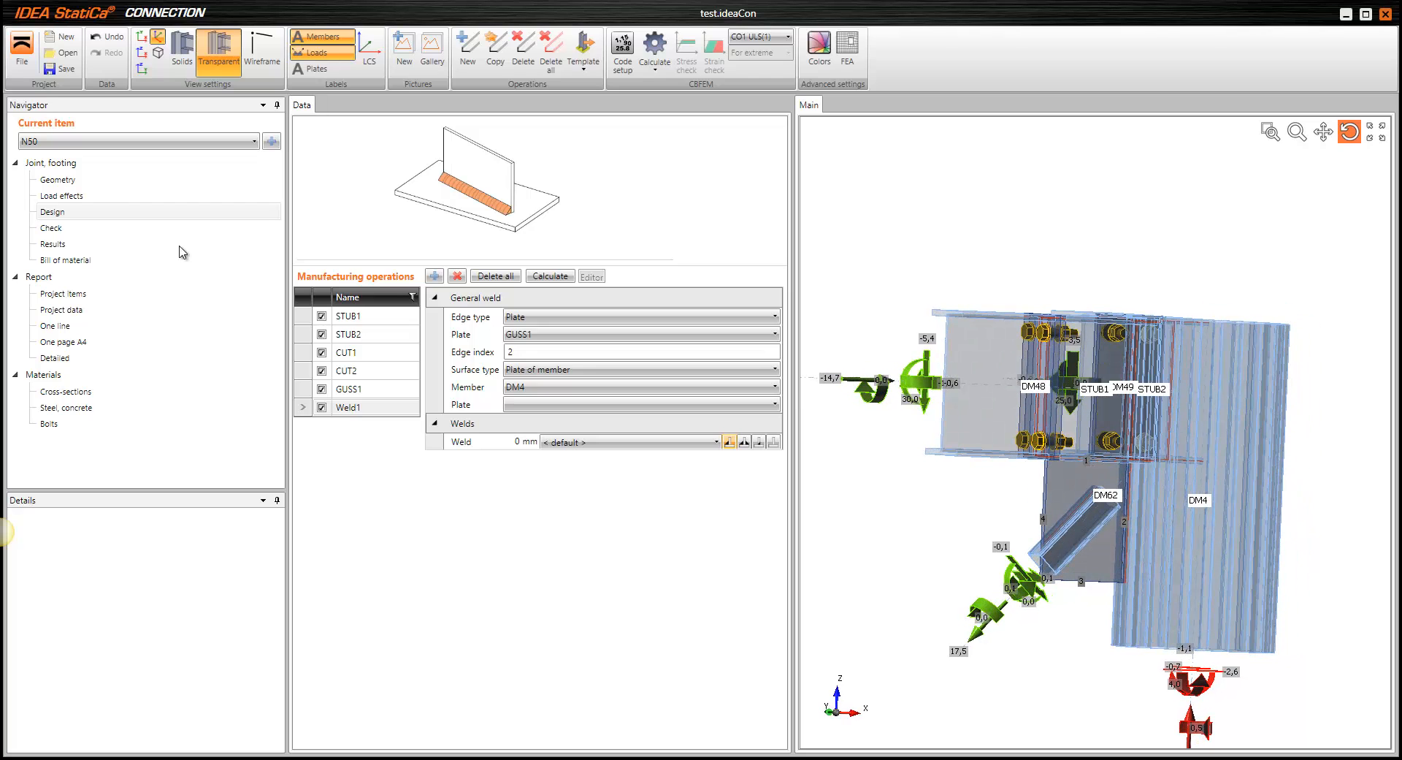
Set the length of diagonal member DM62 to 500 mm in the joint geometry
click(61, 181)
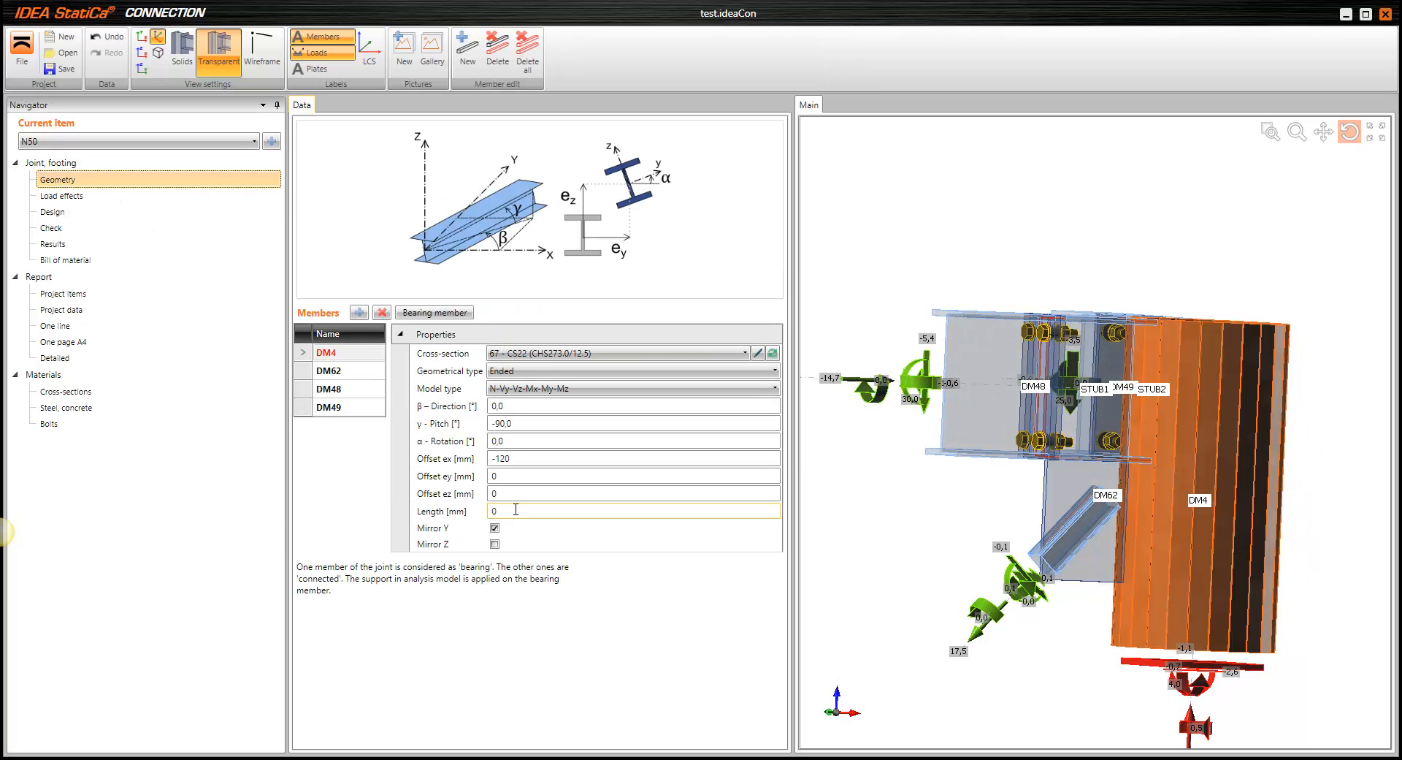
click(343, 370)
click(356, 370)
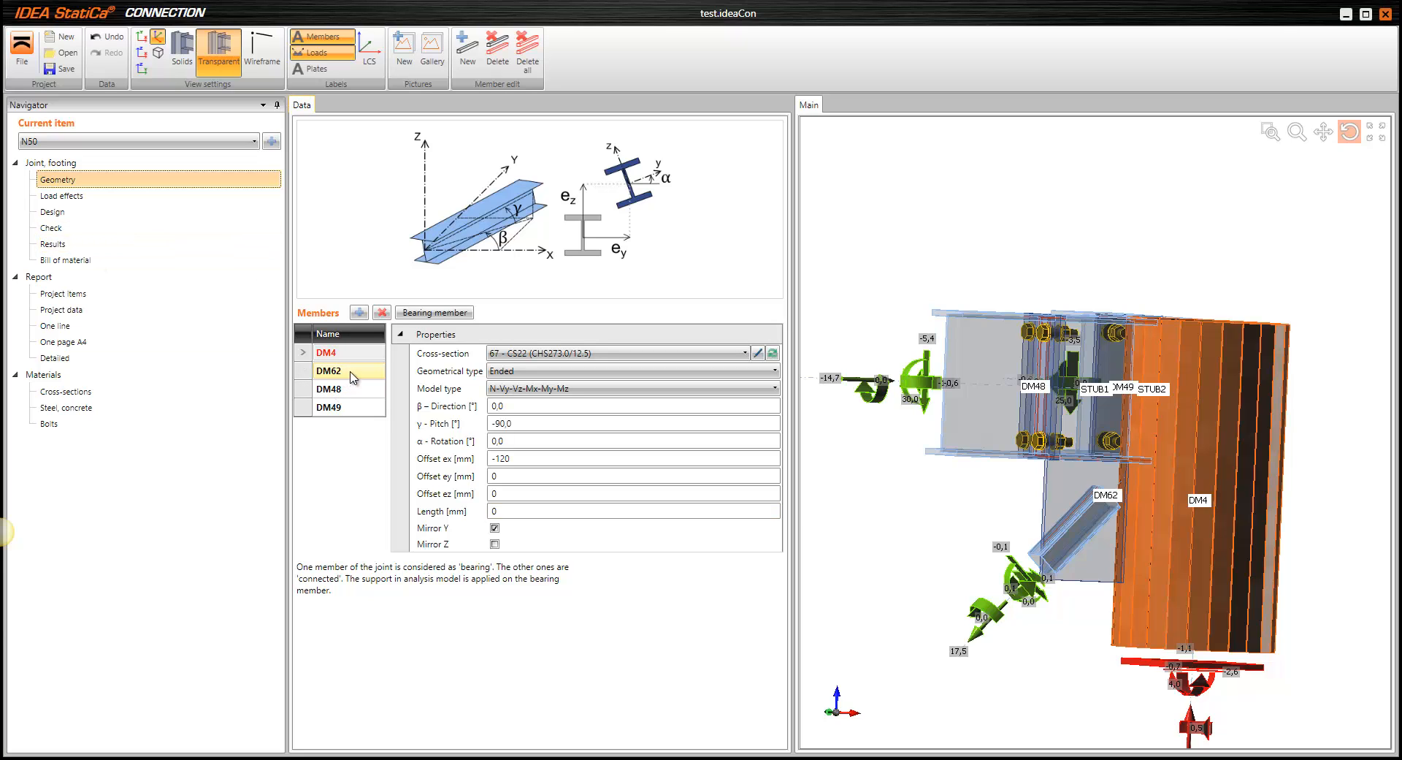
click(502, 511)
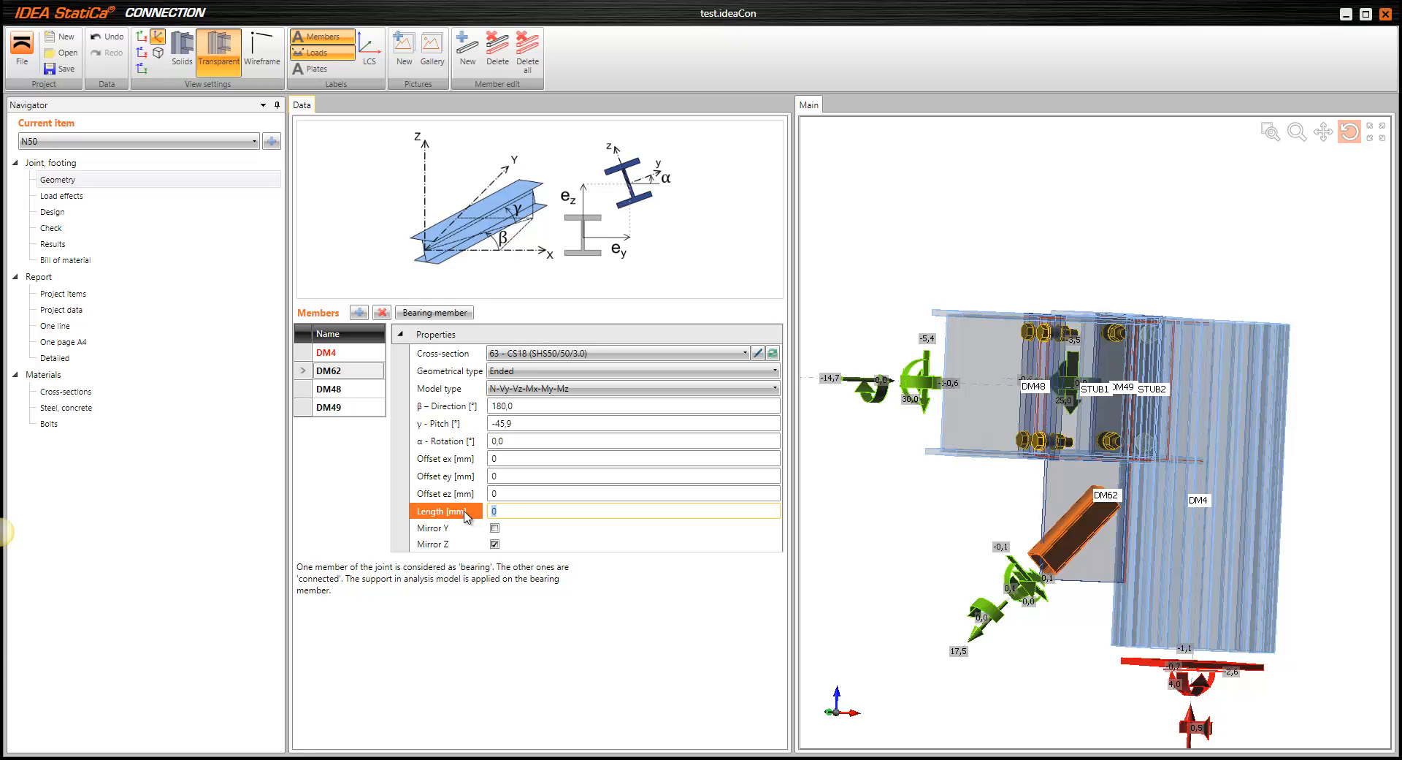
text(500)
key(Tab)
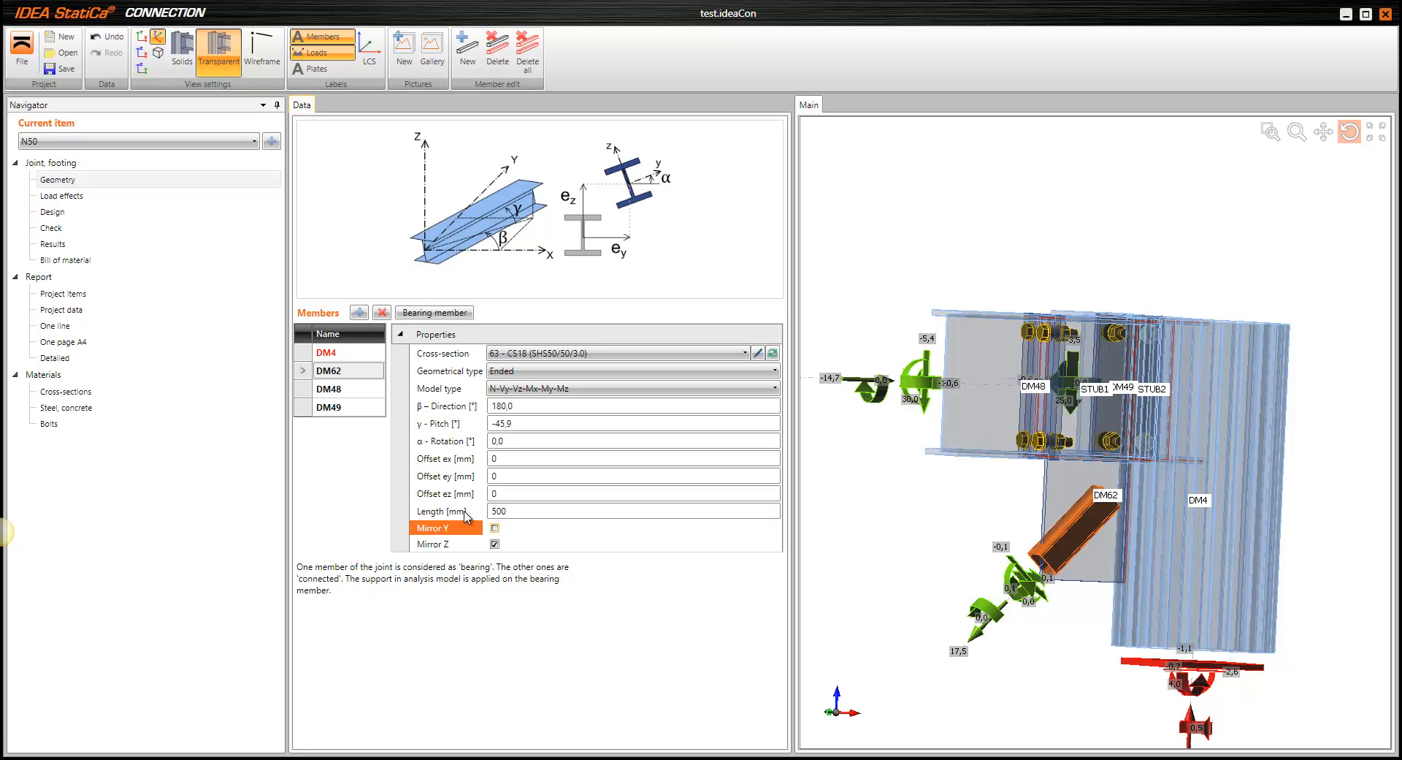
Inspect the lengthened diagonal and run the connection check calculation for joint N50
drag(1087, 412, 1039, 516)
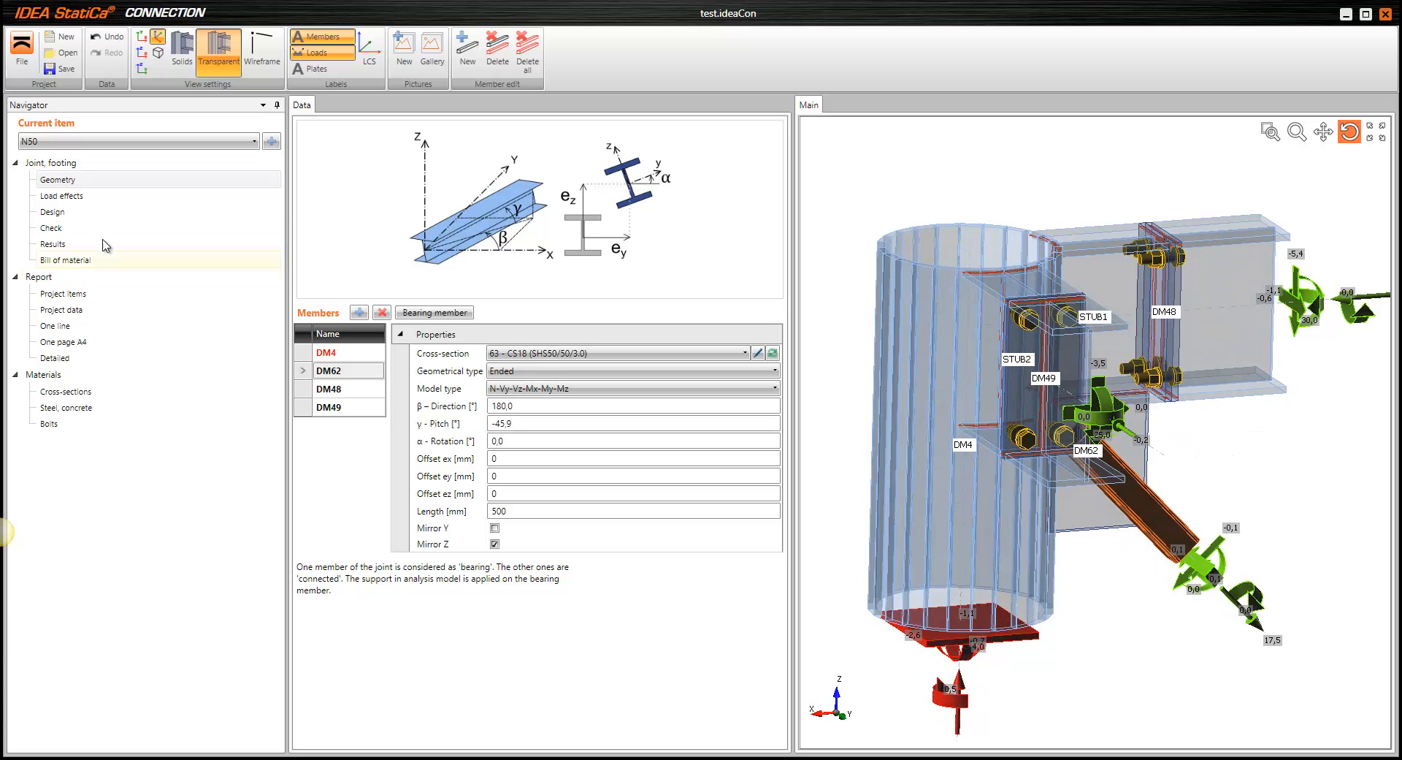
click(57, 230)
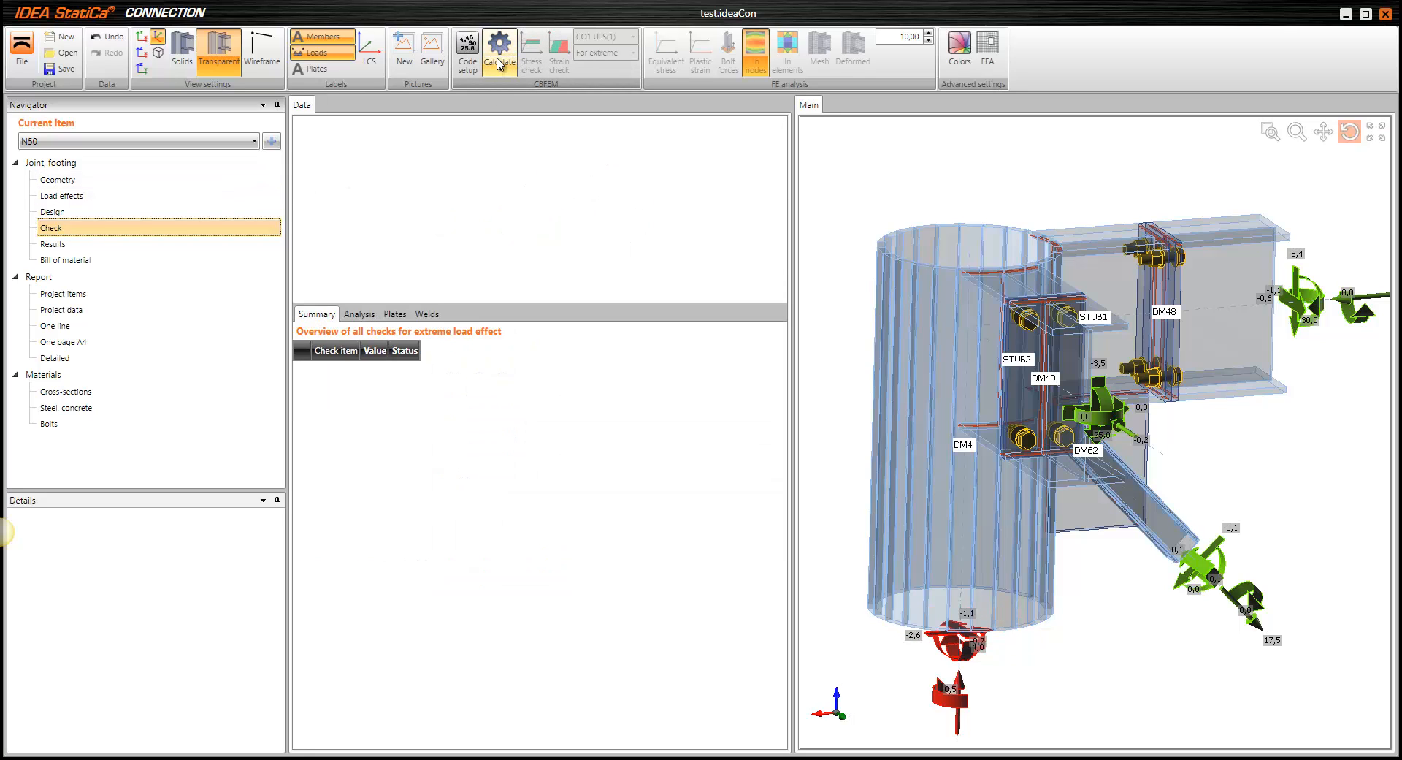
click(499, 51)
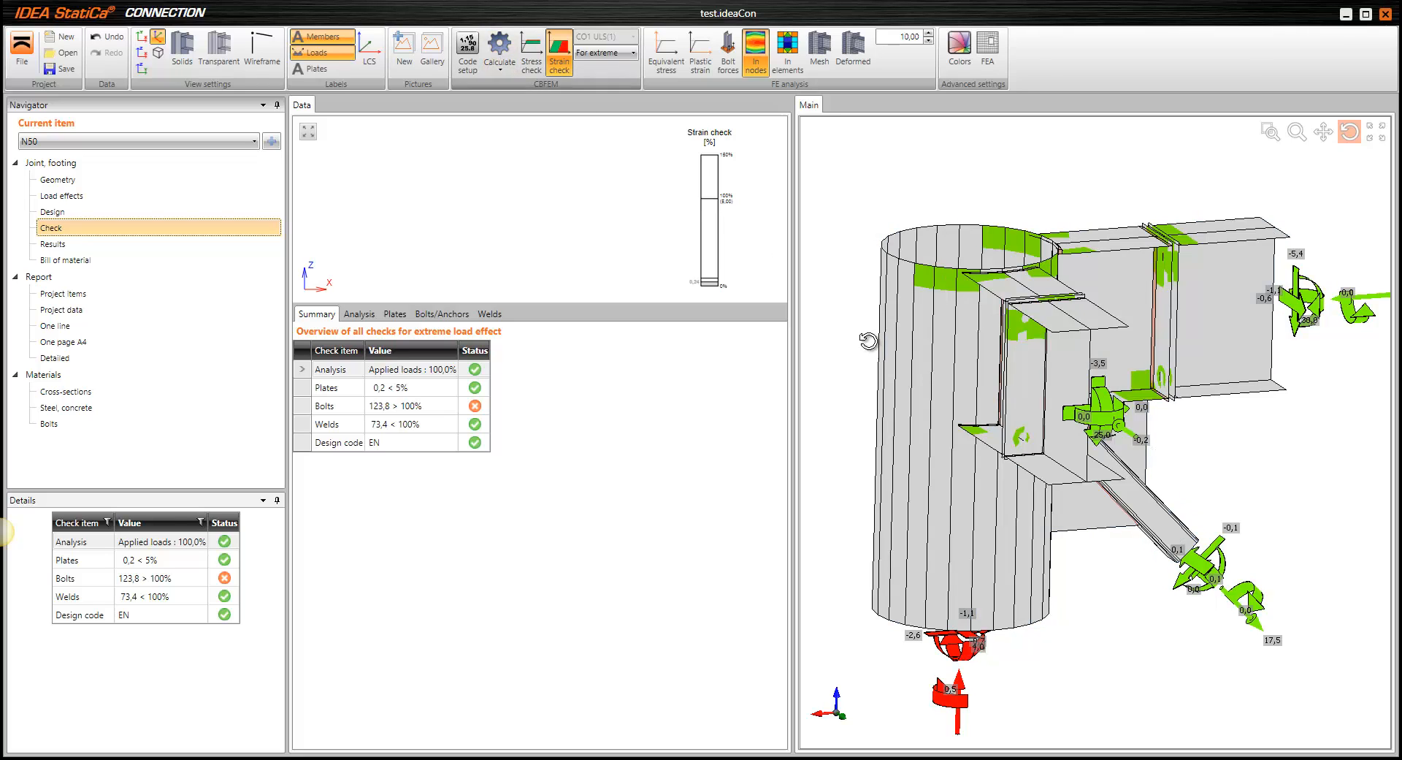
Examine the strain check results around the joint and show the finite element mesh on the model
drag(1028, 425, 959, 393)
drag(1010, 296, 978, 211)
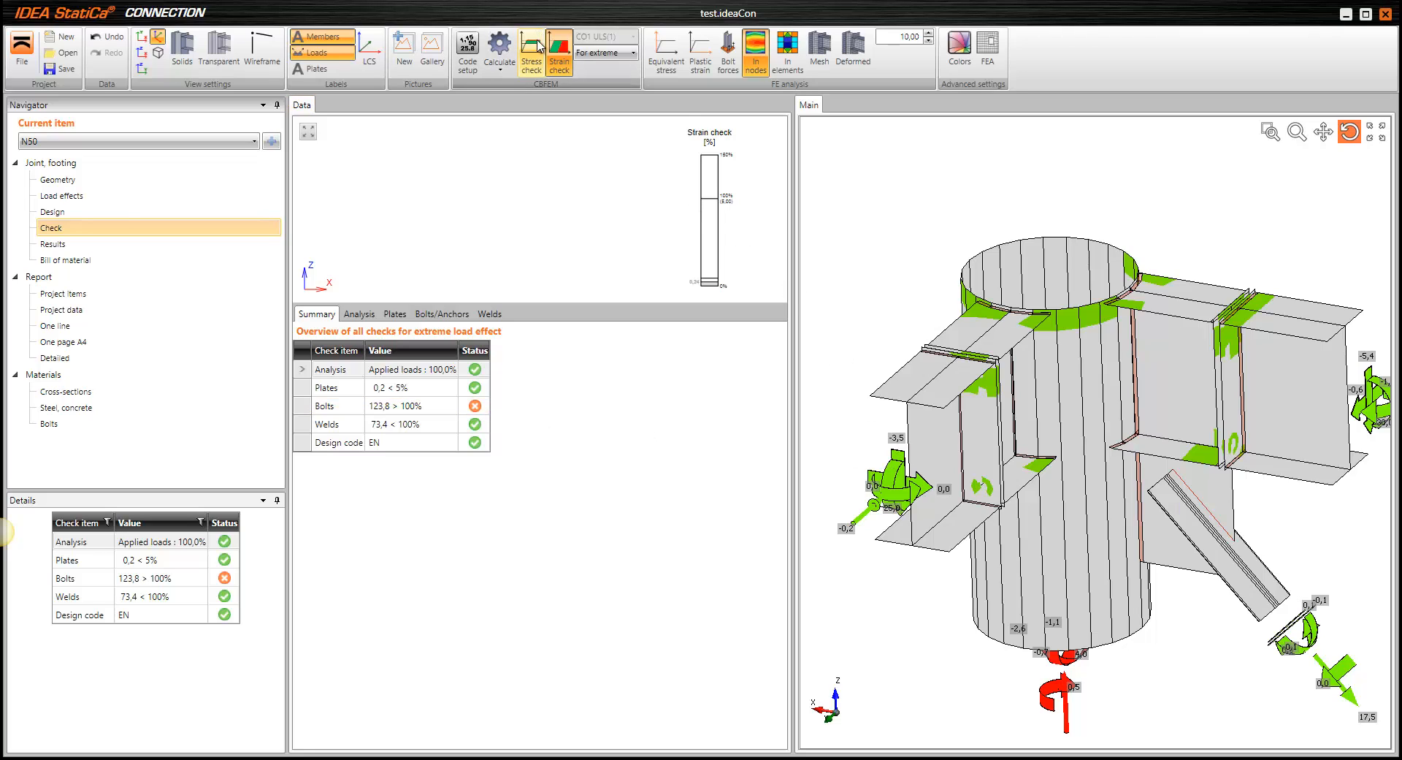
middle_drag(968, 416, 944, 393)
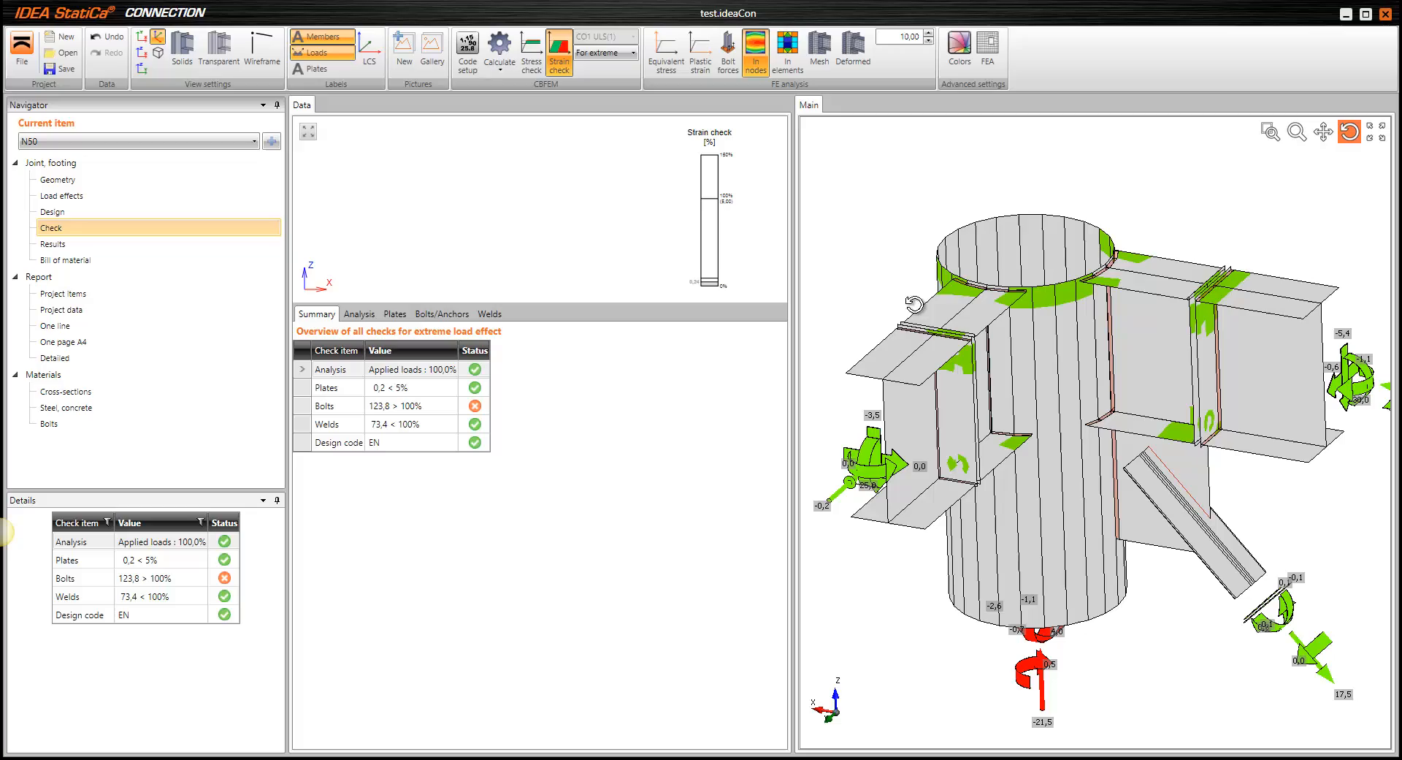
click(819, 49)
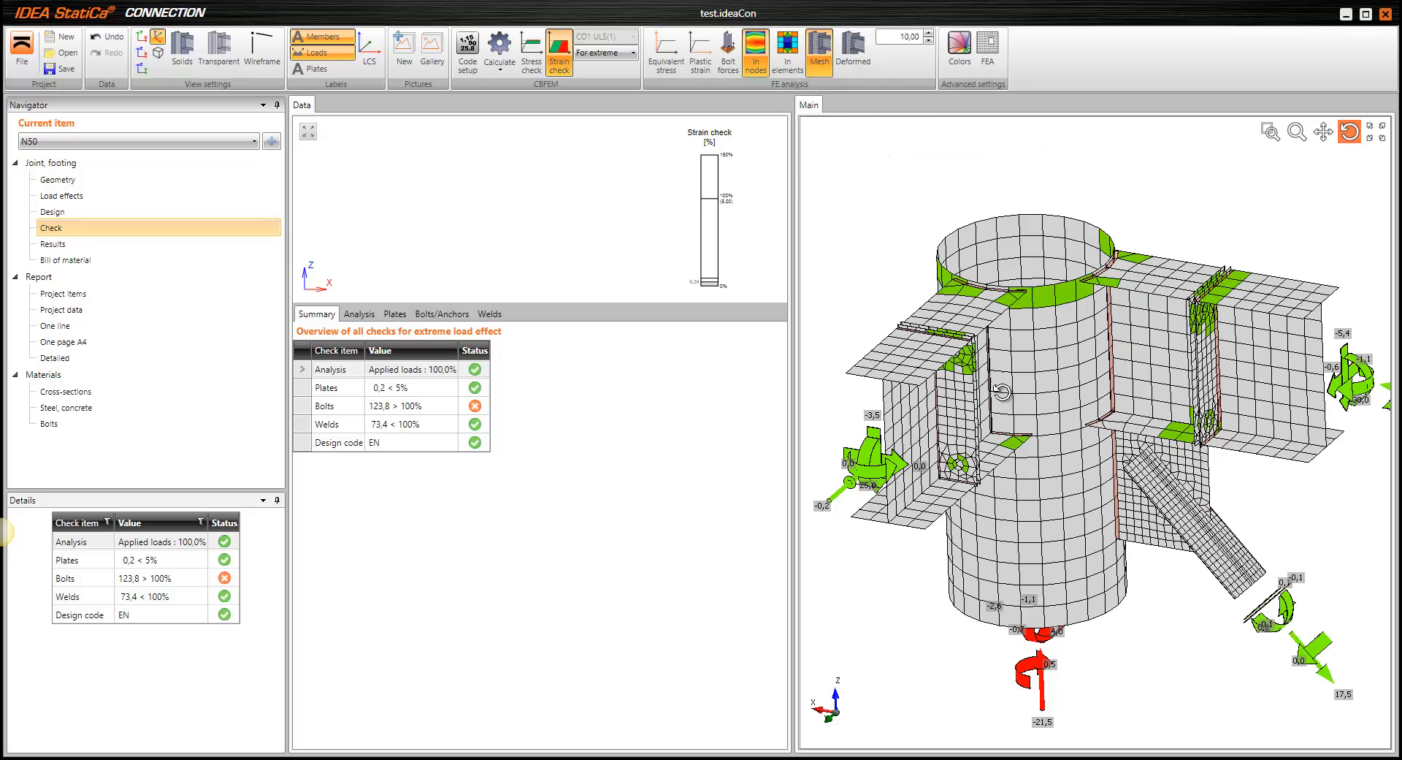
drag(997, 390, 965, 469)
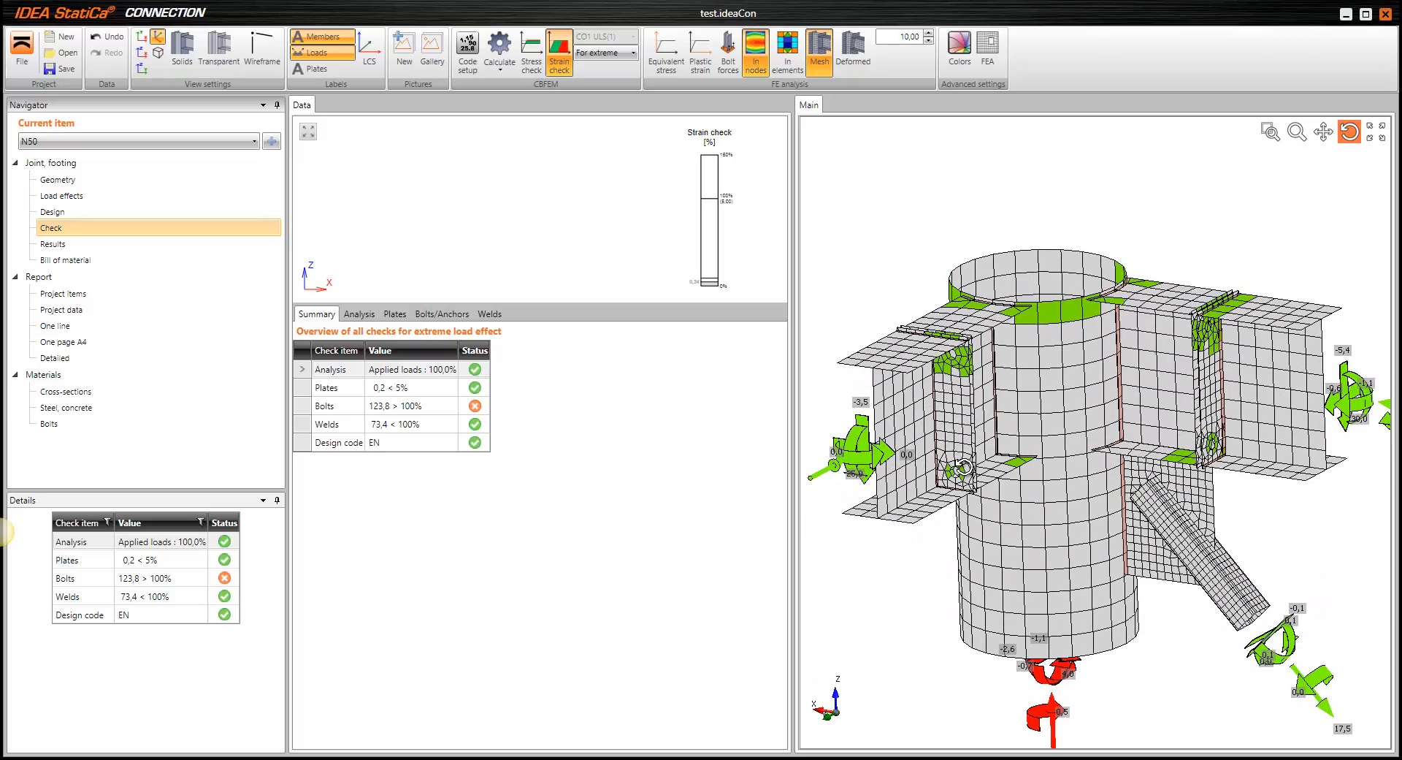
Display the bolt forces, inspect them at the bolted end plates, and switch the result plot to equivalent stress
click(727, 62)
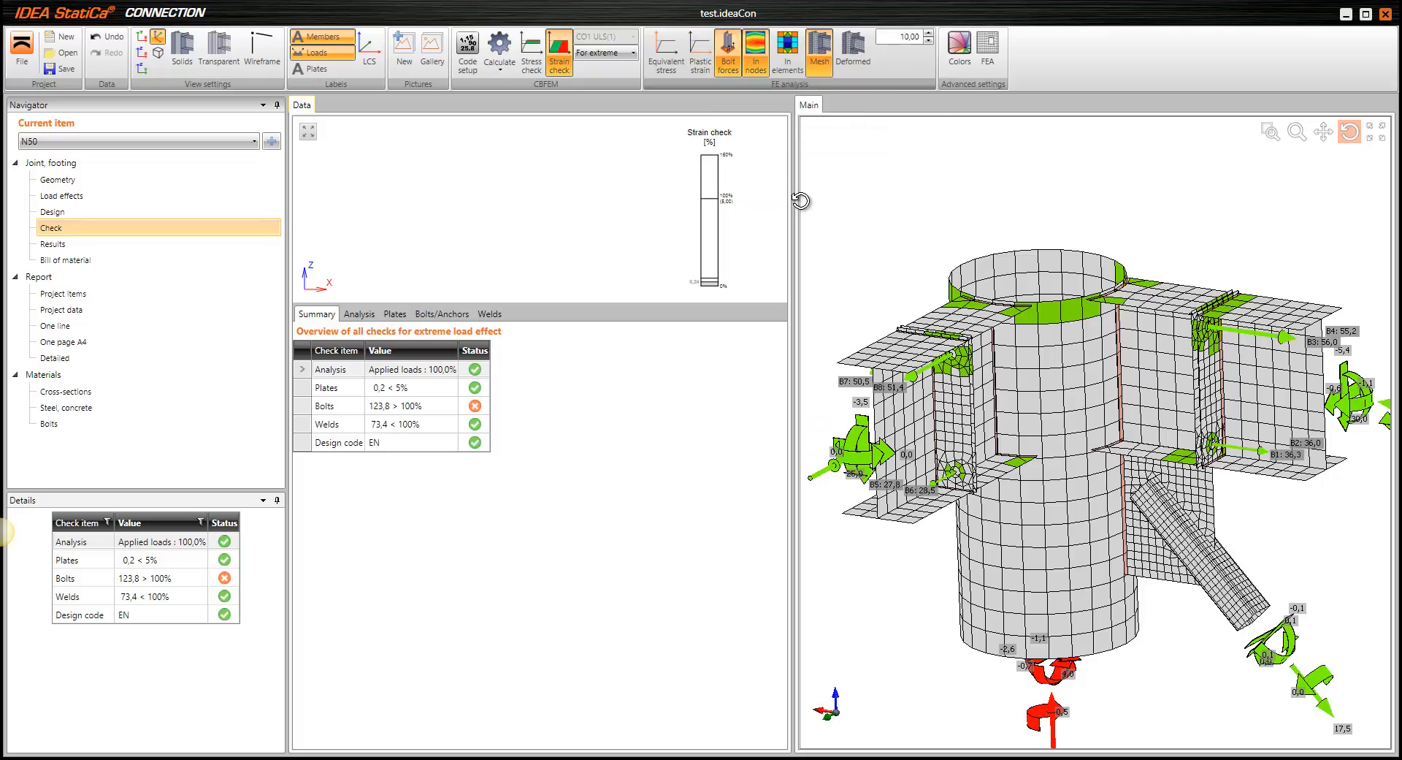
drag(955, 515, 981, 460)
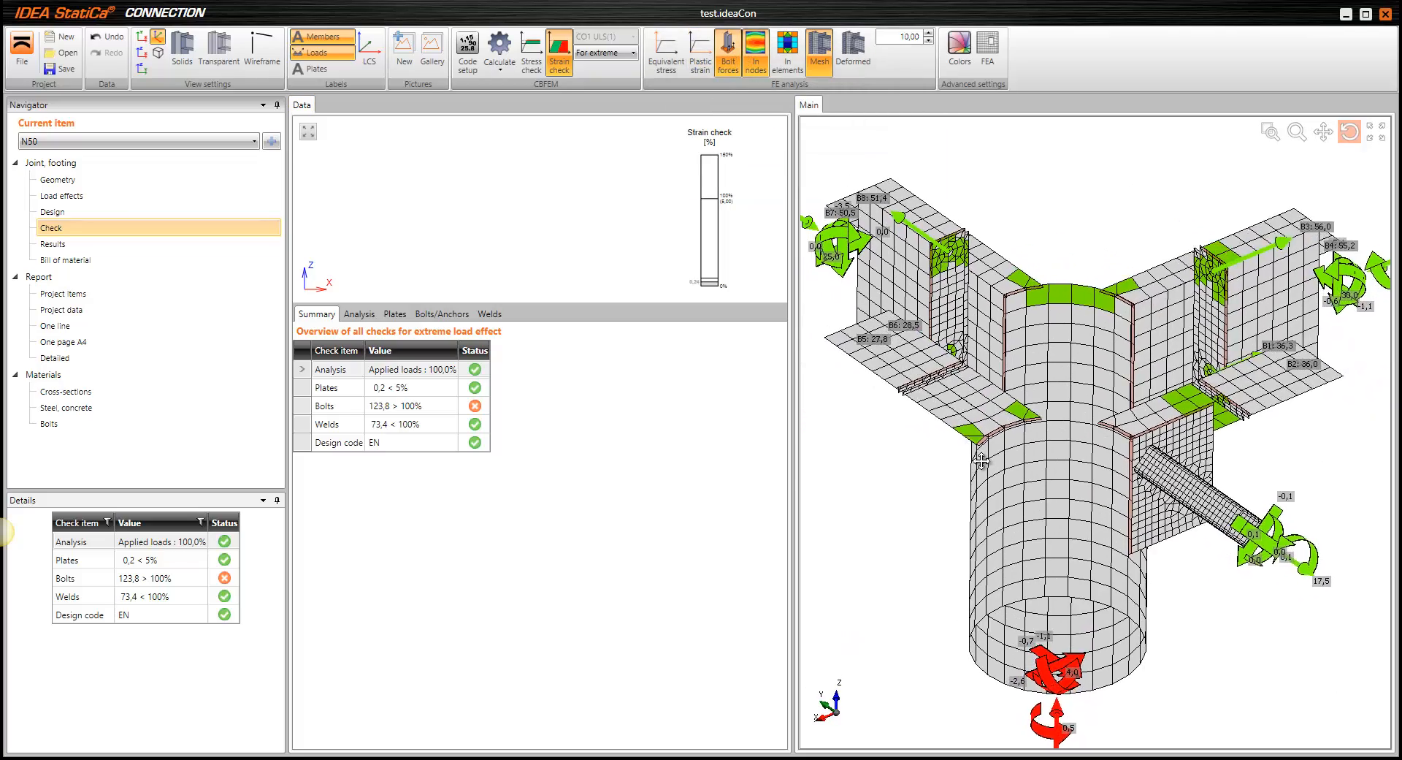
scroll(981, 460, up, 5)
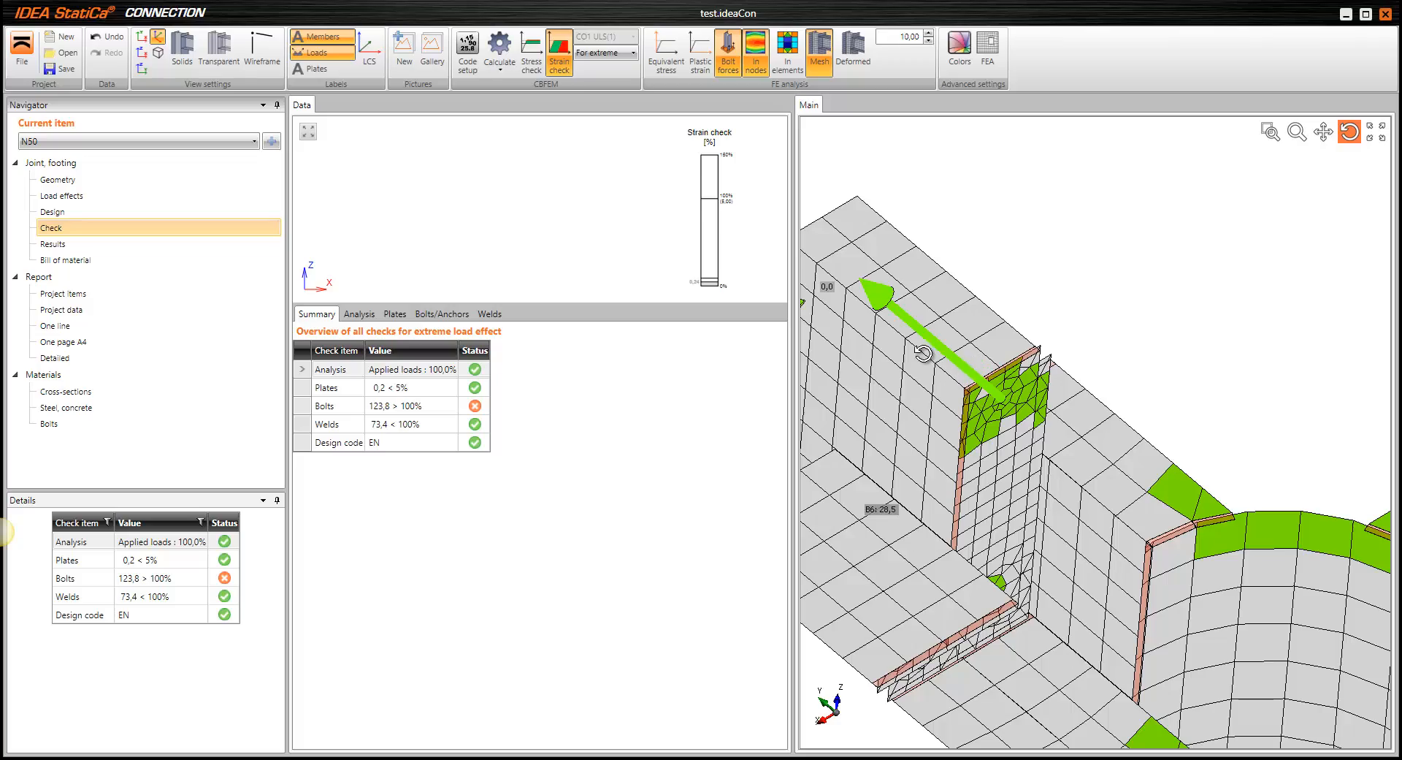
drag(923, 354, 996, 411)
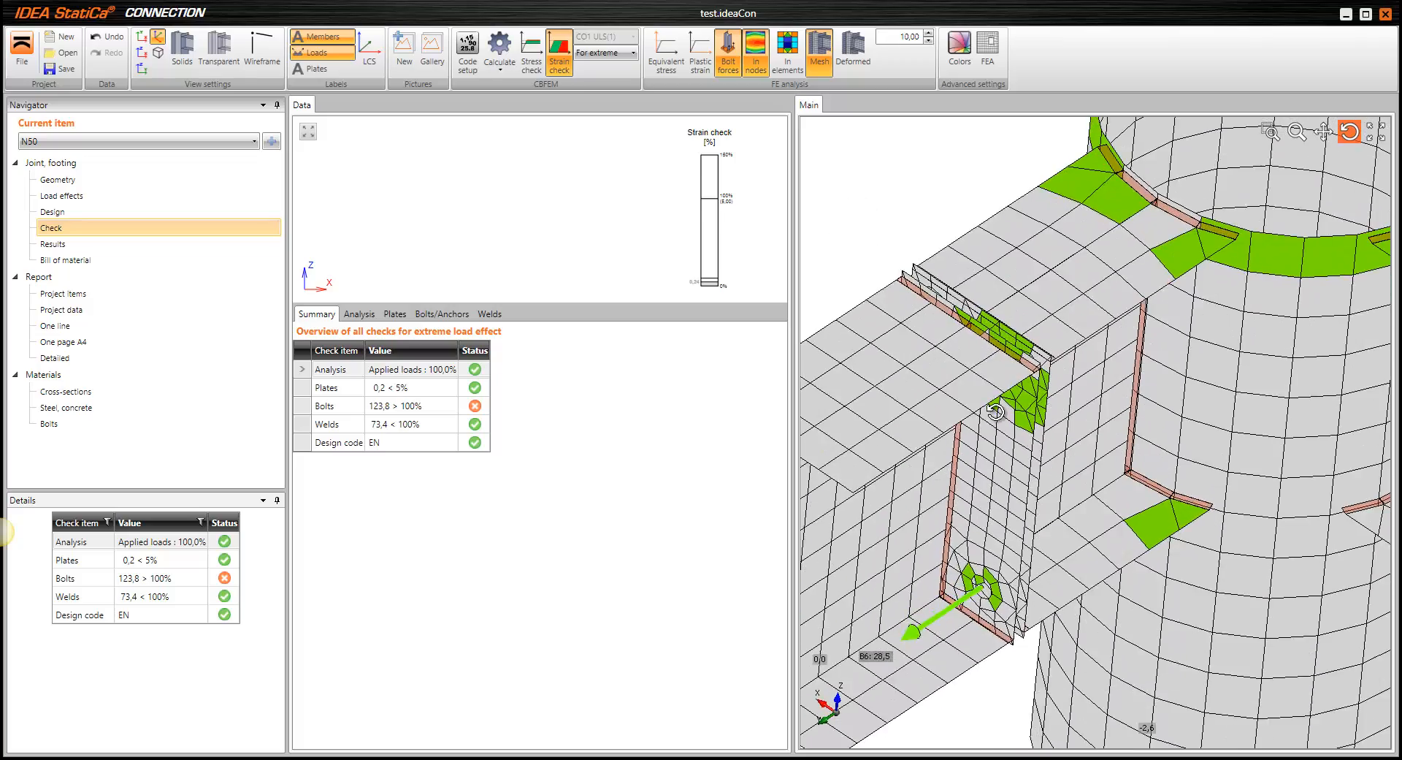
scroll(995, 412, down, 5)
drag(1087, 366, 1030, 289)
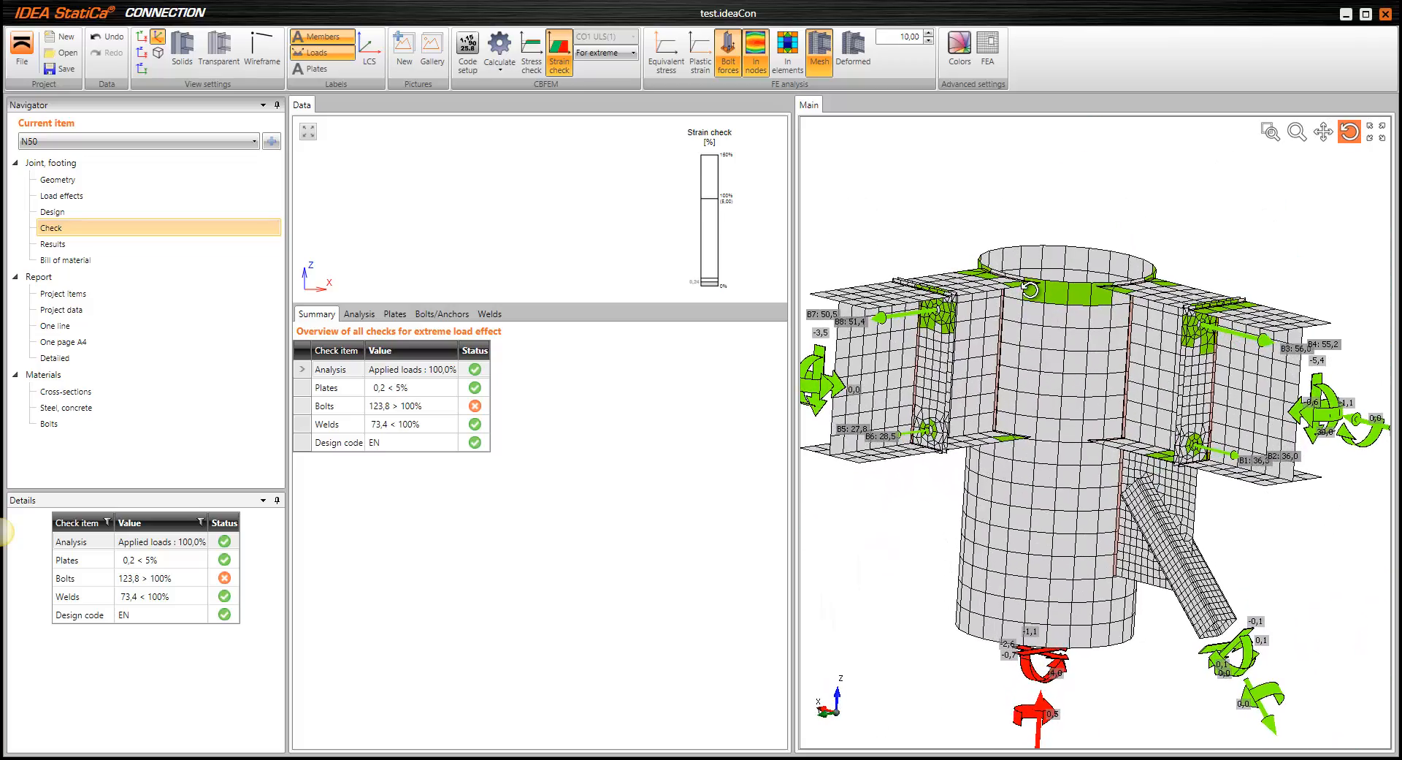
click(671, 42)
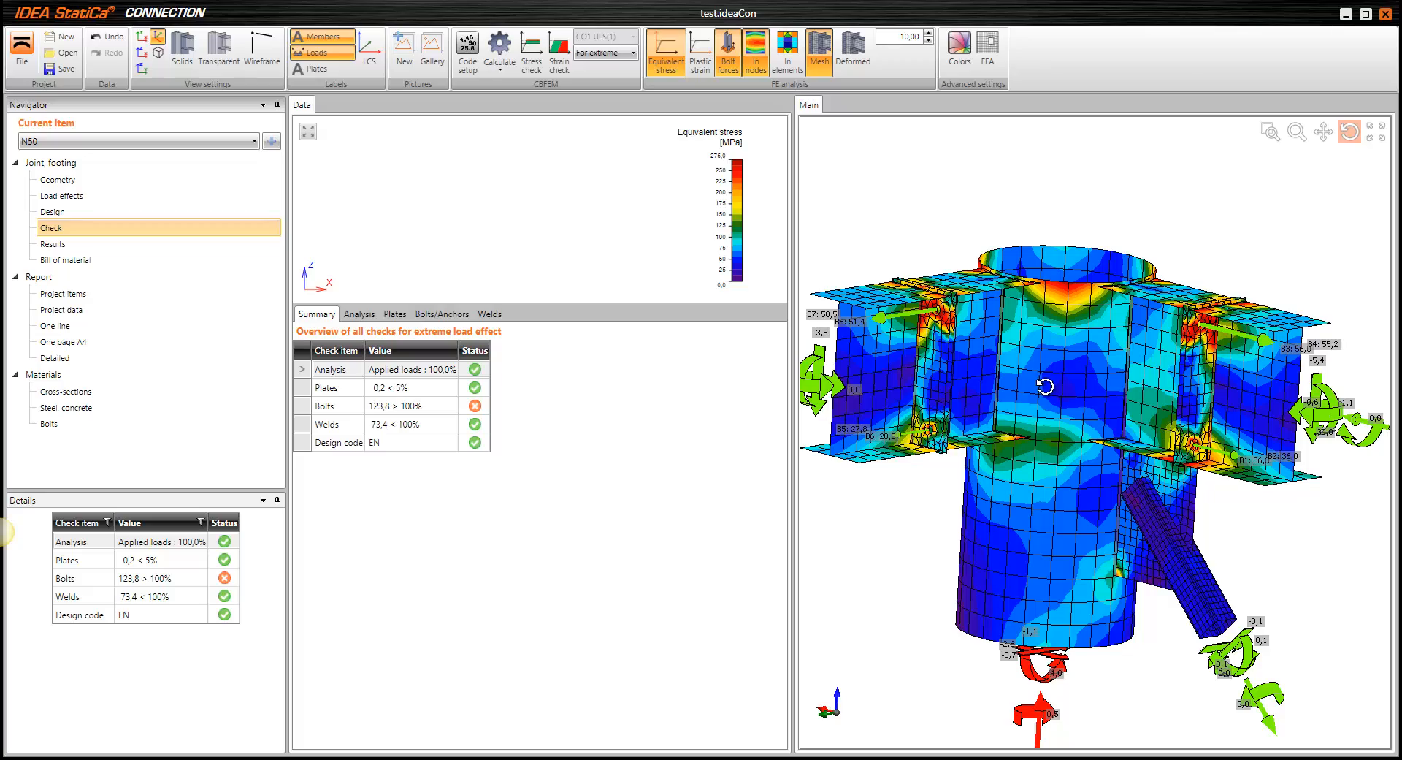
Switch the result plot to plastic strain and examine the strained areas around the column and beam connections of joint N50
drag(1045, 385, 1086, 394)
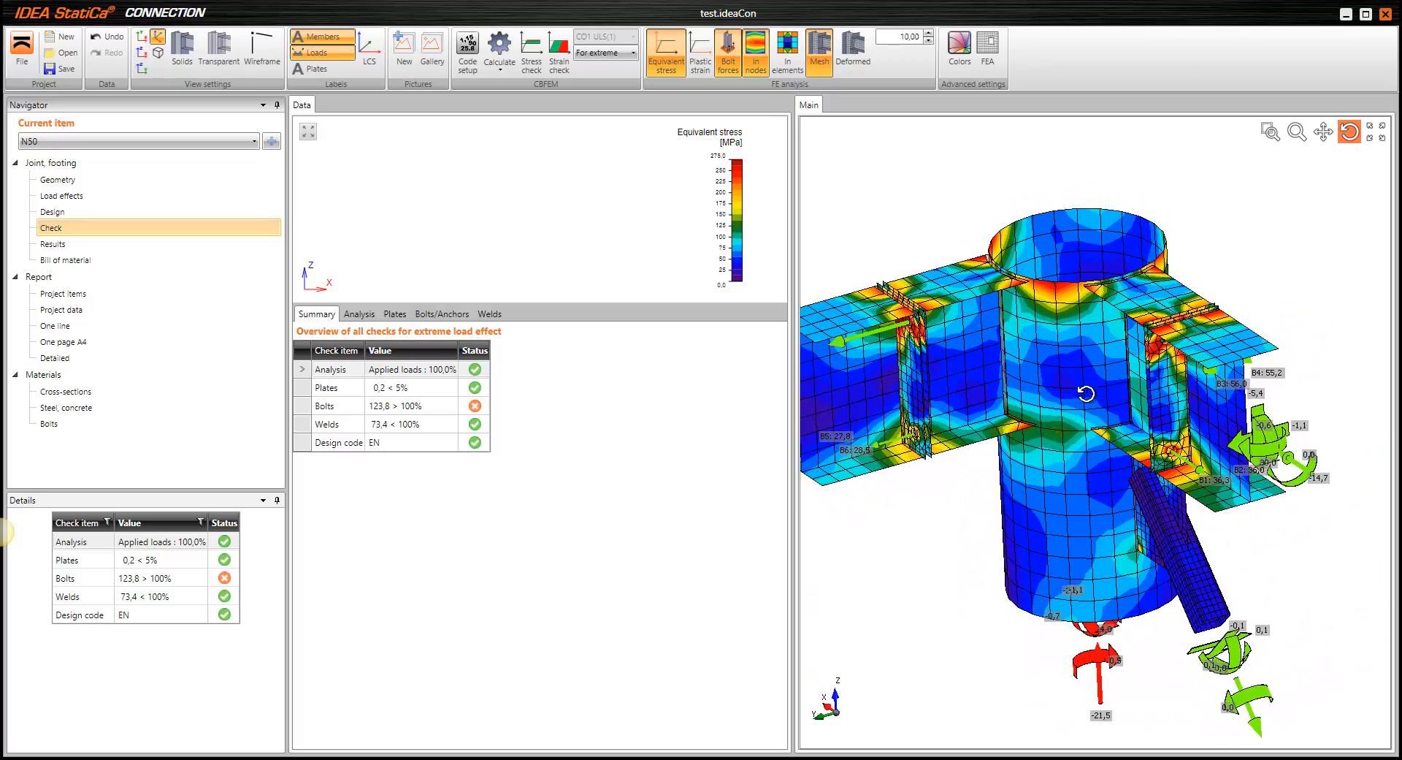
click(701, 51)
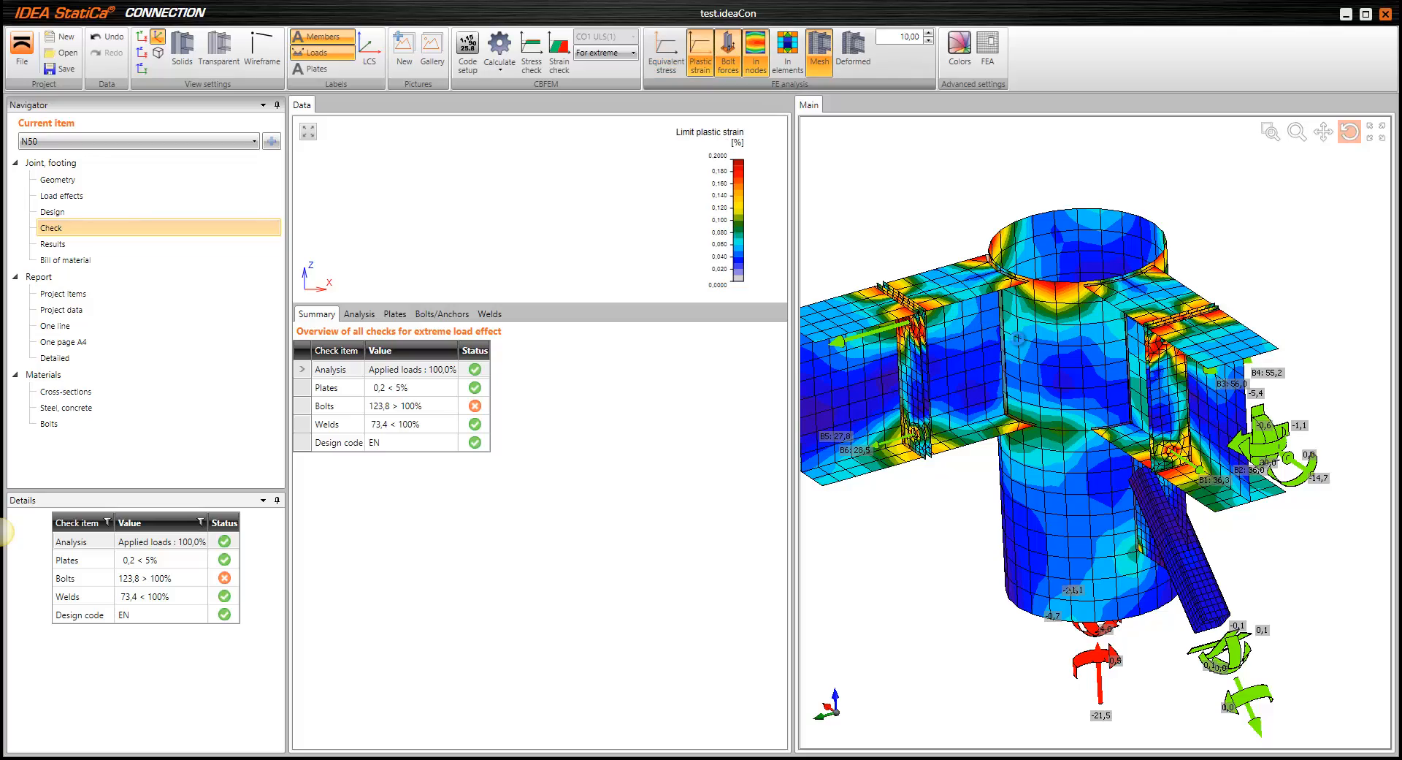
drag(1102, 415, 1115, 441)
scroll(1013, 278, up, 3)
drag(1002, 352, 957, 329)
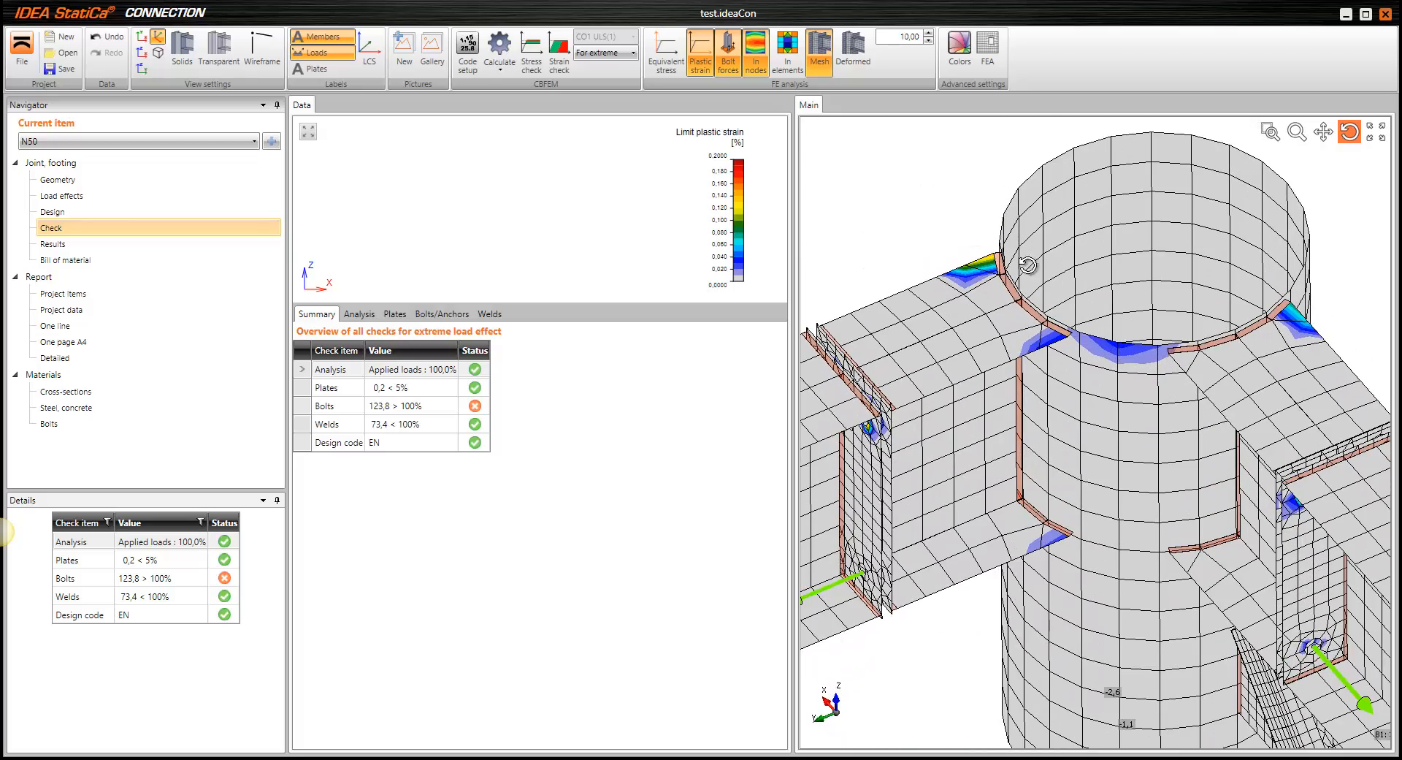
scroll(1020, 313, up, 2)
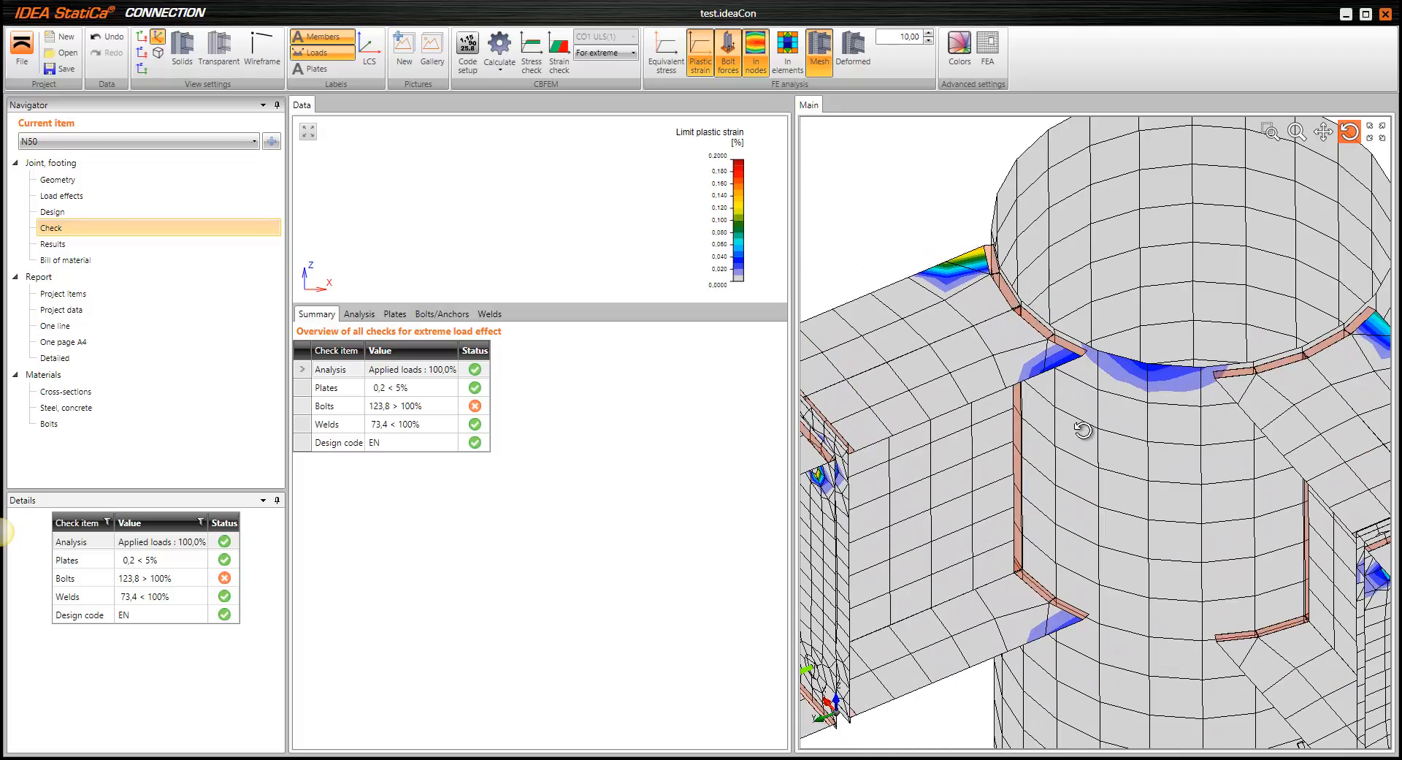
drag(1083, 430, 972, 299)
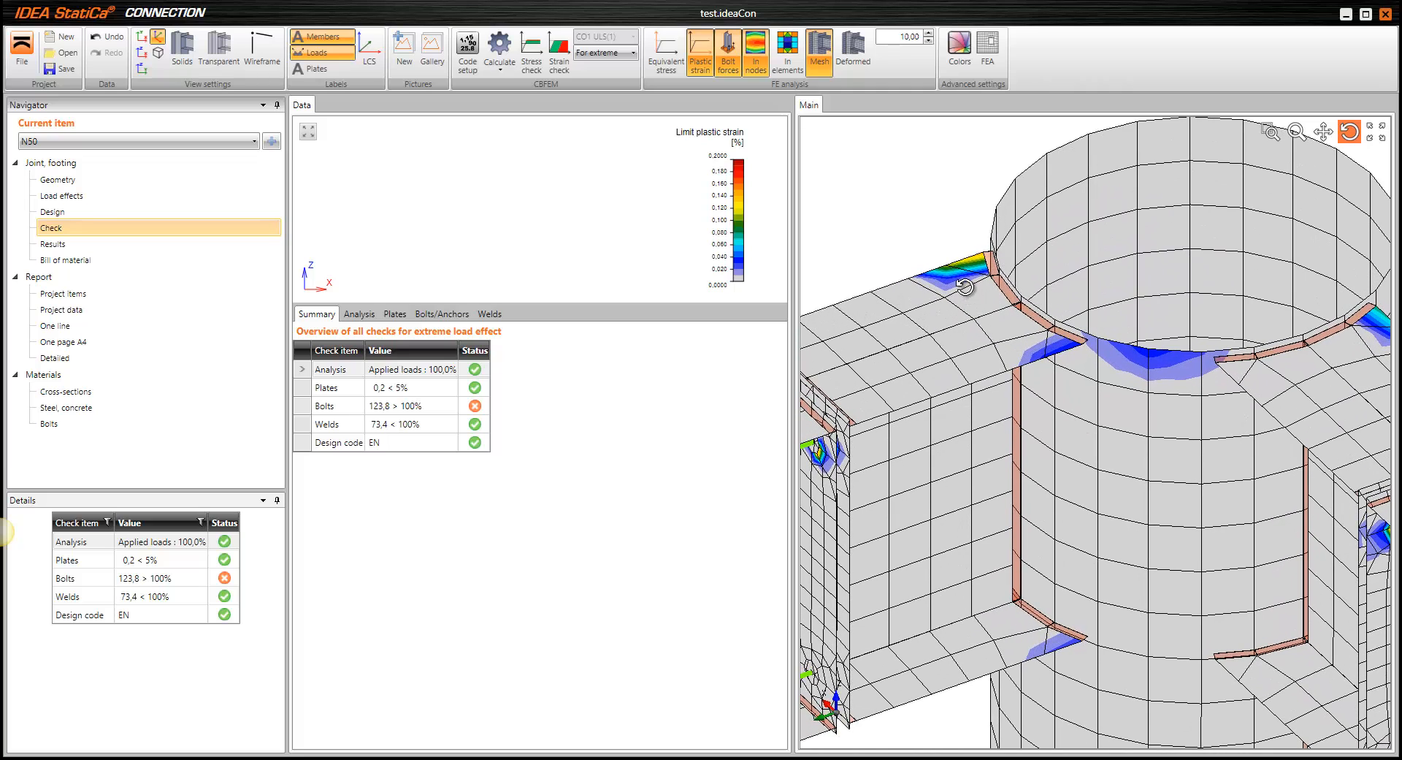
scroll(974, 280, down, 2)
middle_drag(1066, 423, 1058, 382)
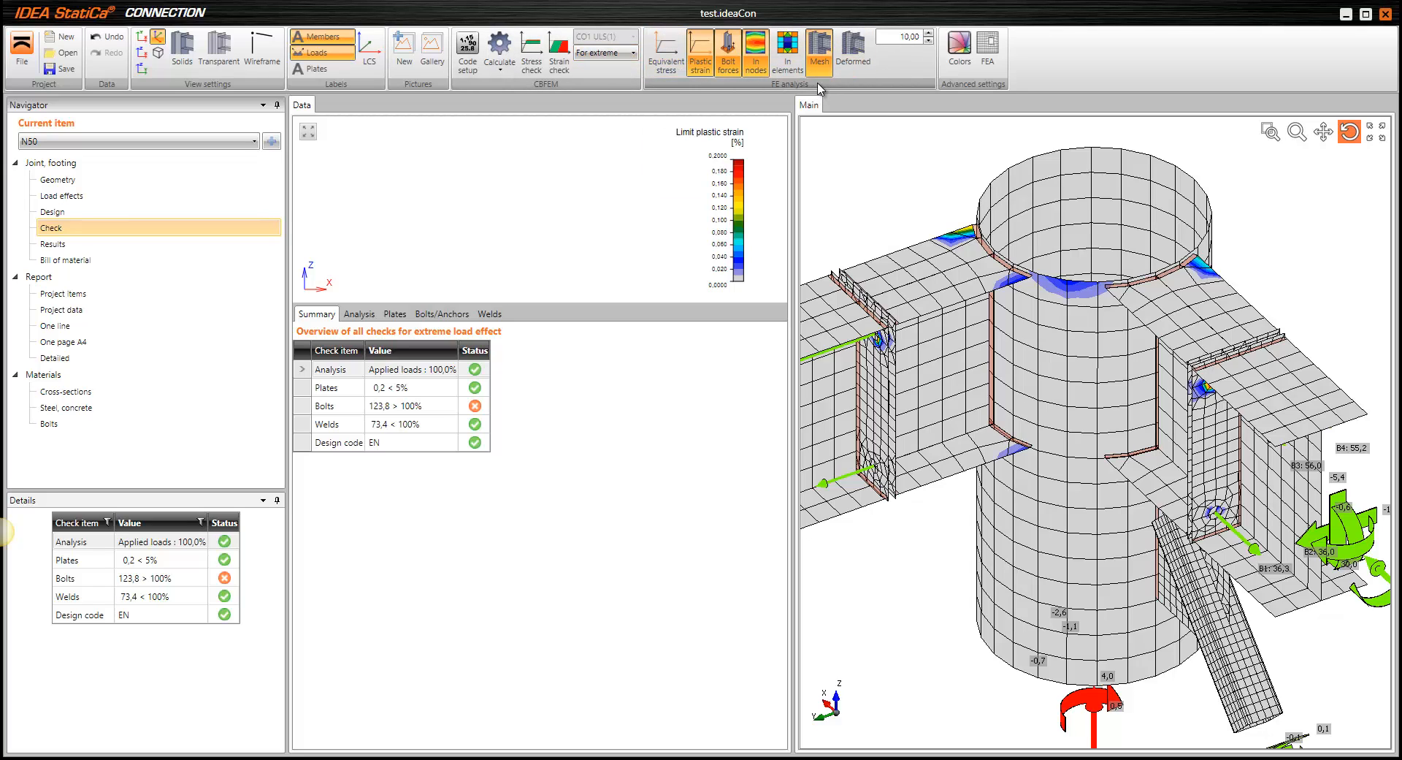
Display the strain check on the joint N50 model and view the whole joint
click(560, 52)
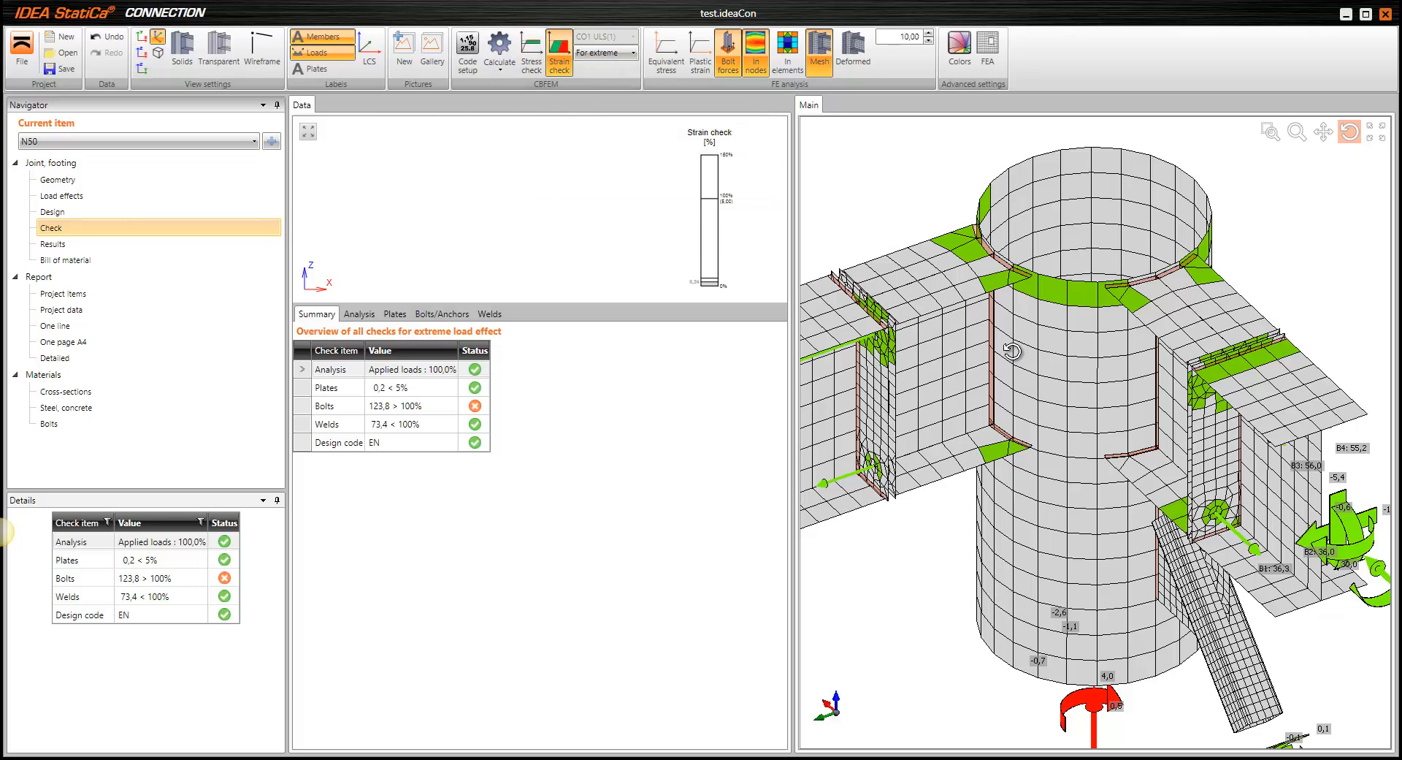
right_drag(1028, 341, 1055, 356)
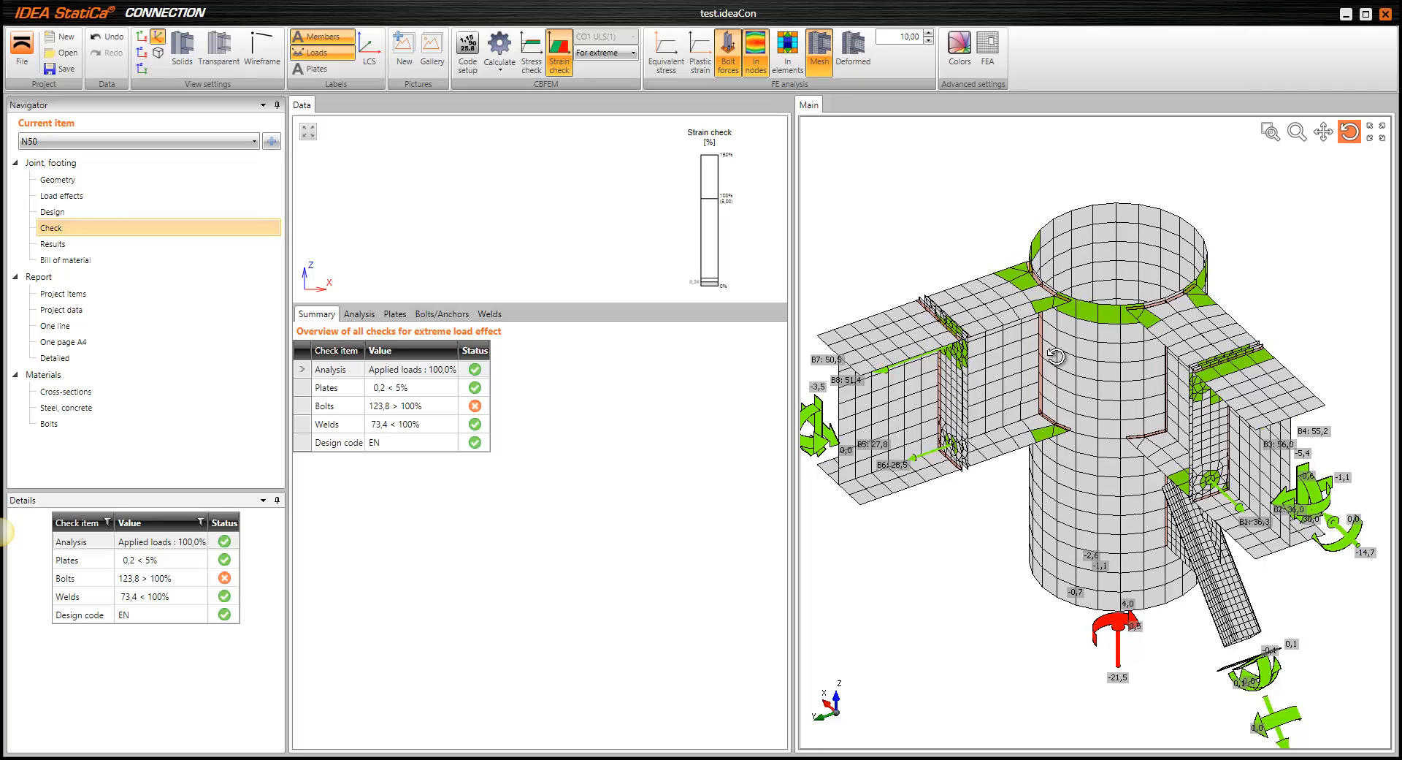
right_drag(1056, 356, 1062, 336)
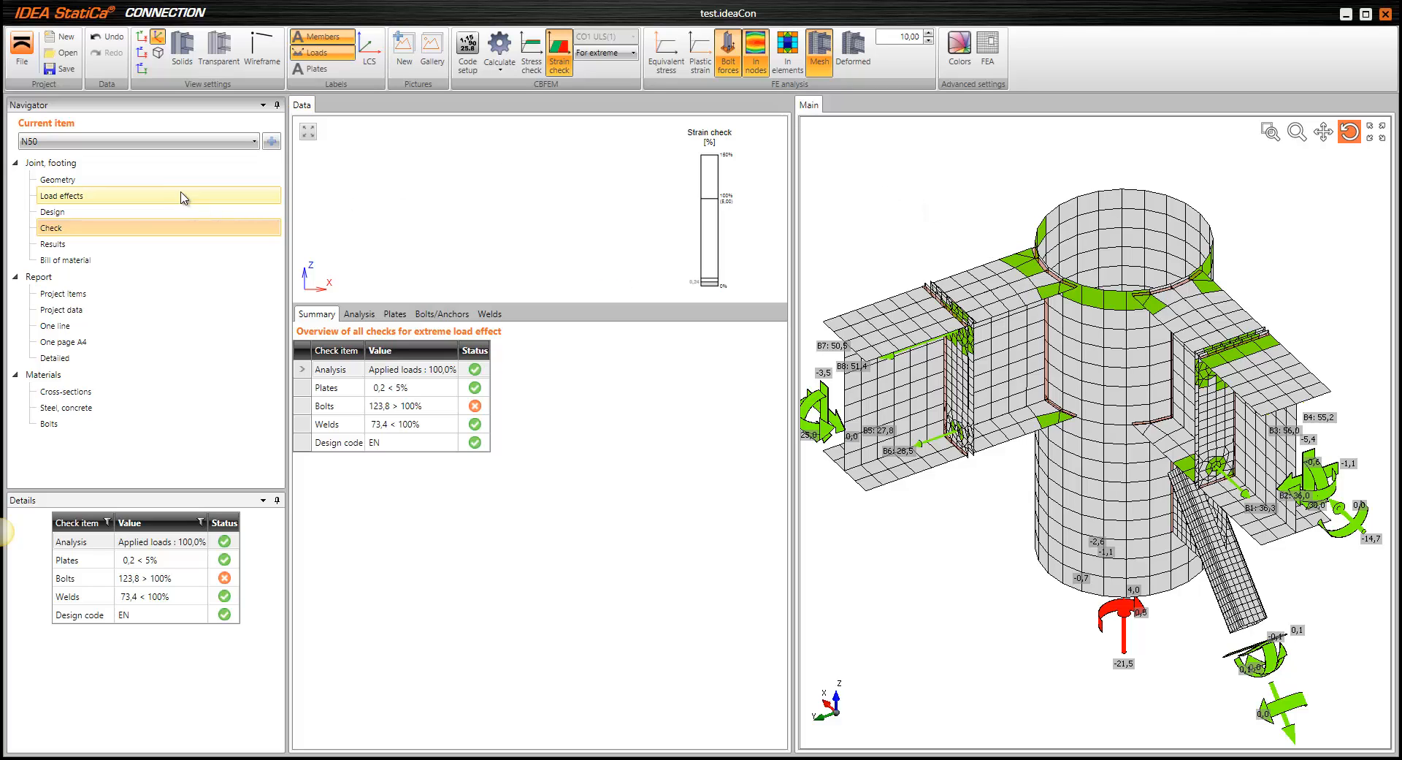
Select joint N21 from the project items, open its member geometry and view the joint with both diagonals
click(79, 295)
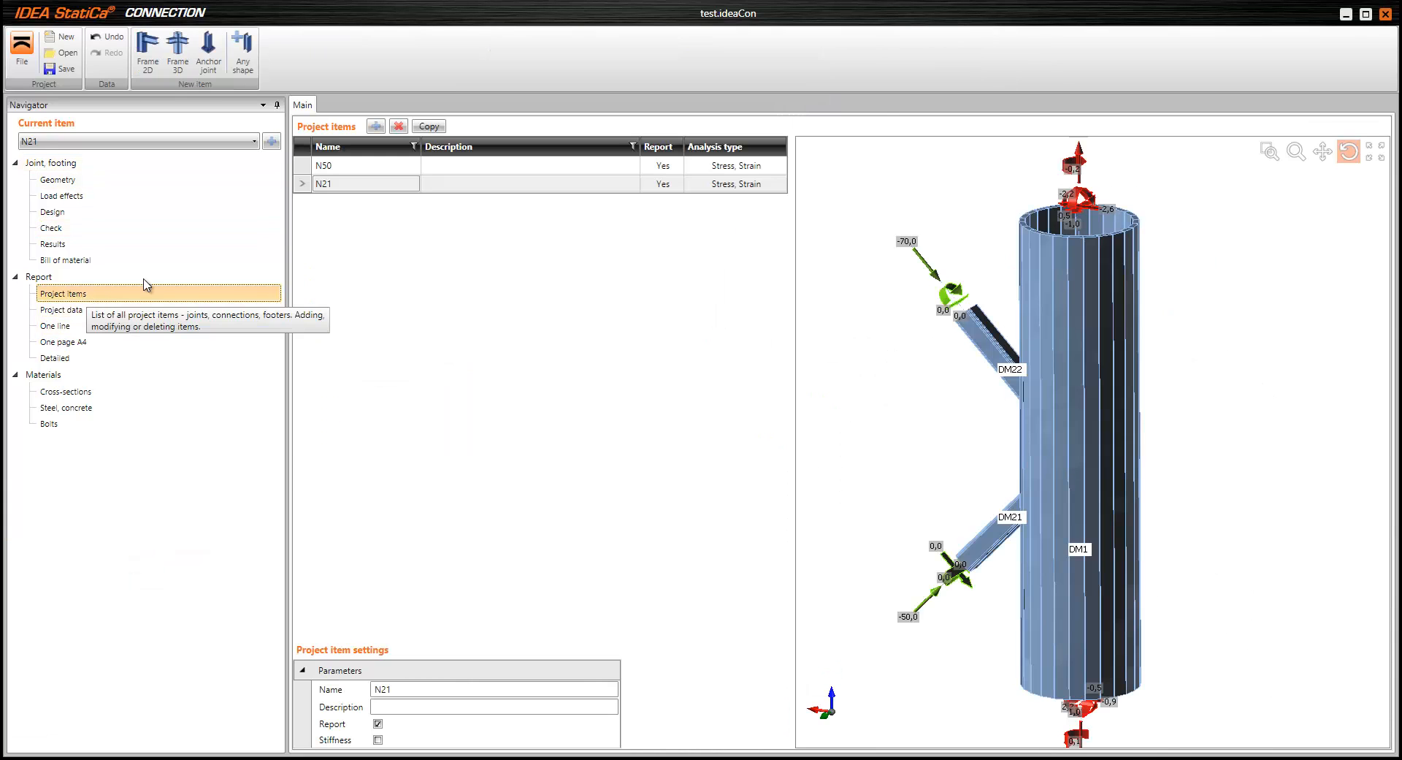
click(355, 185)
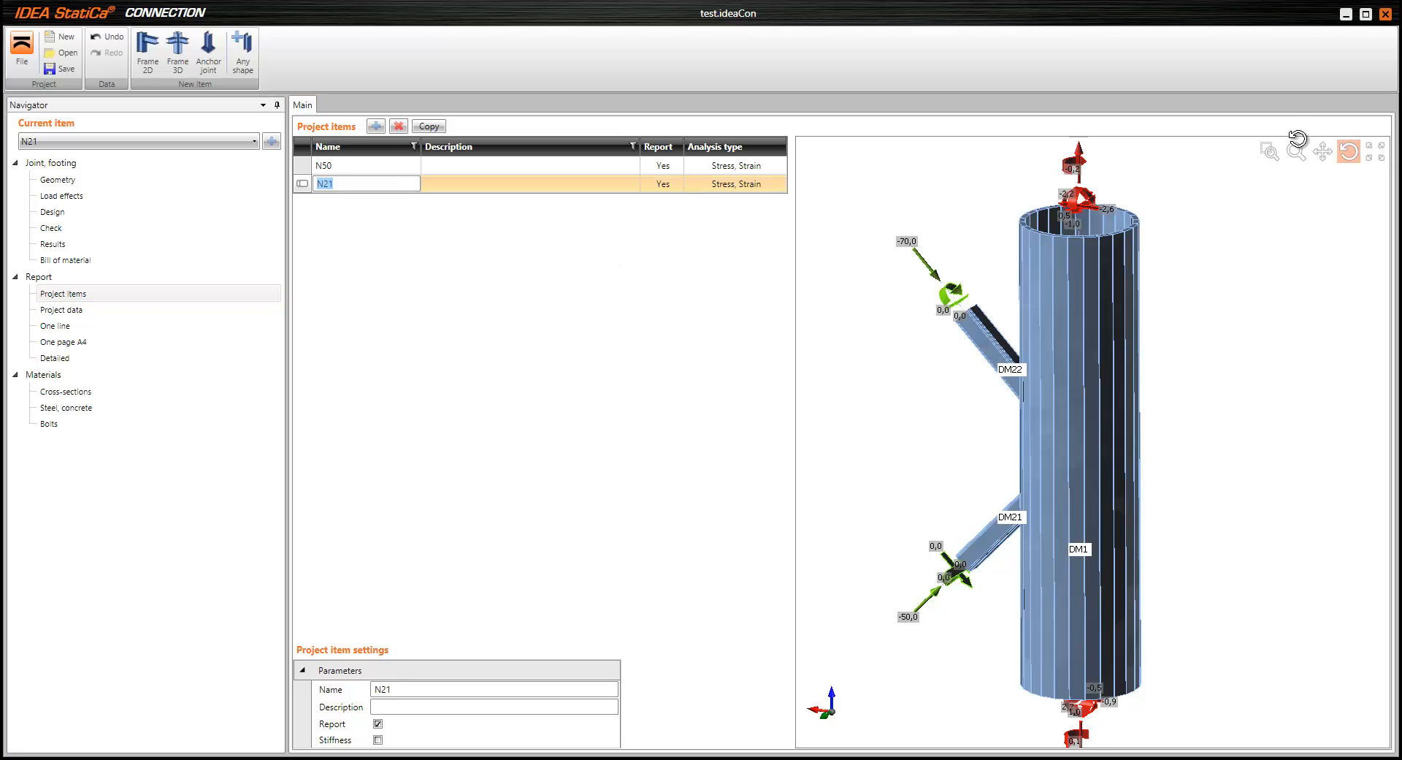
mouse_move(1073, 460)
mouse_down()
mouse_move(1130, 398)
mouse_move(1087, 464)
mouse_up()
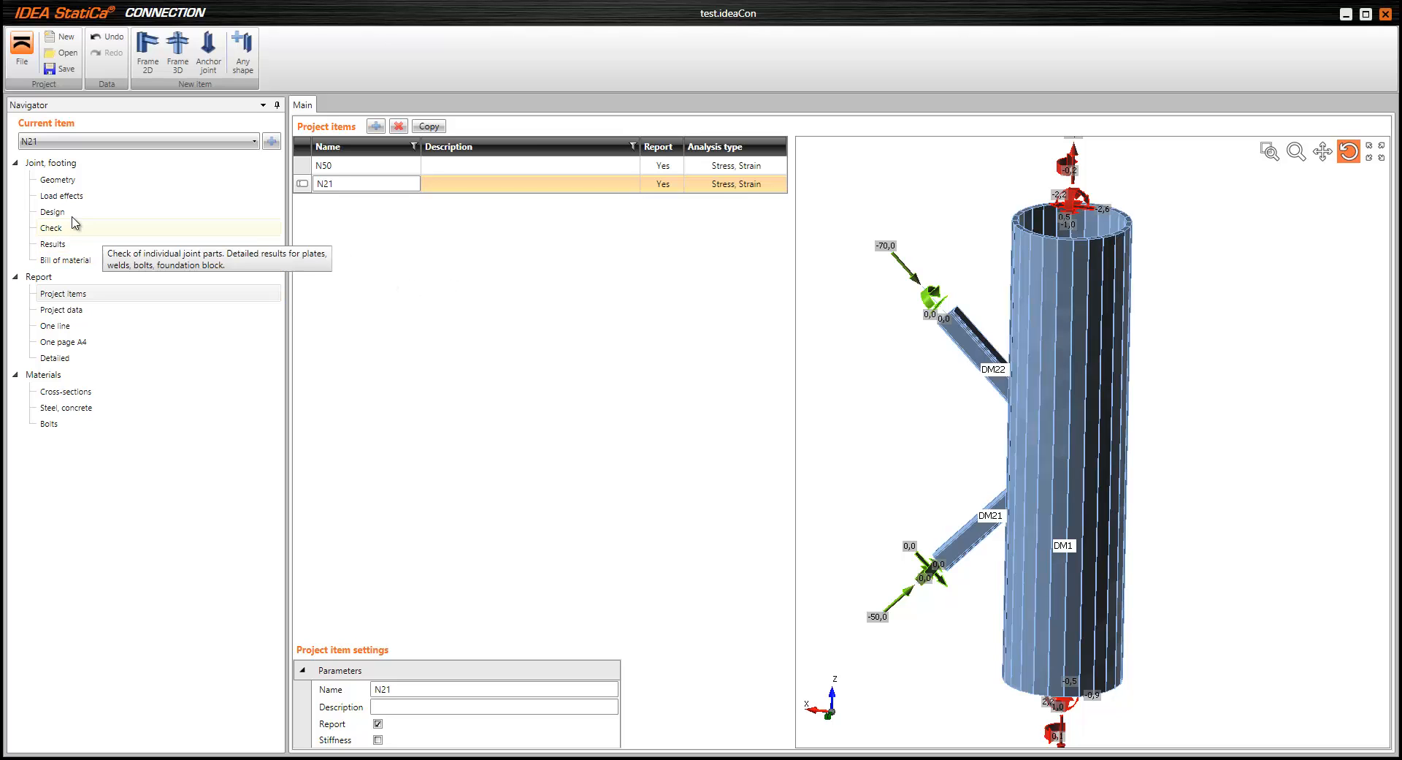
click(67, 184)
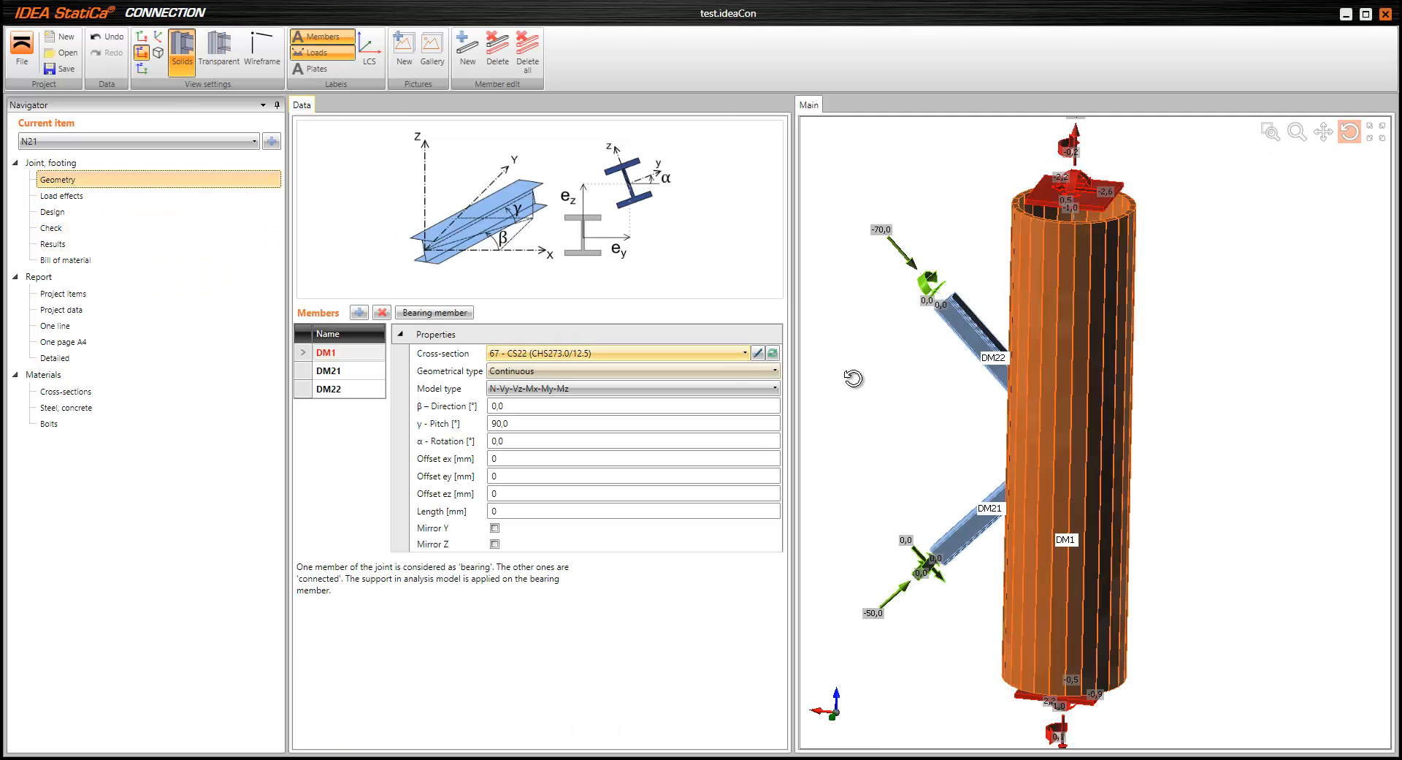
drag(912, 436, 1134, 385)
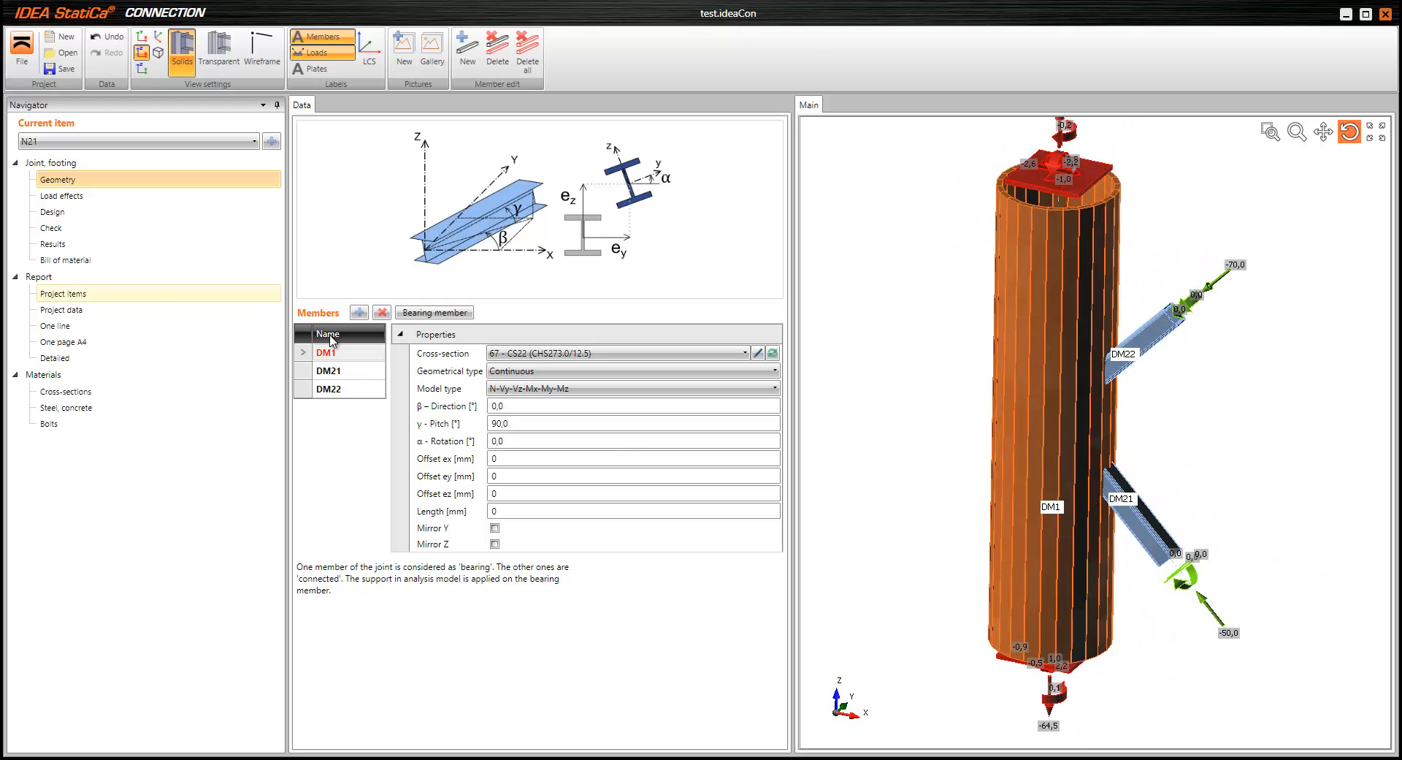
click(462, 511)
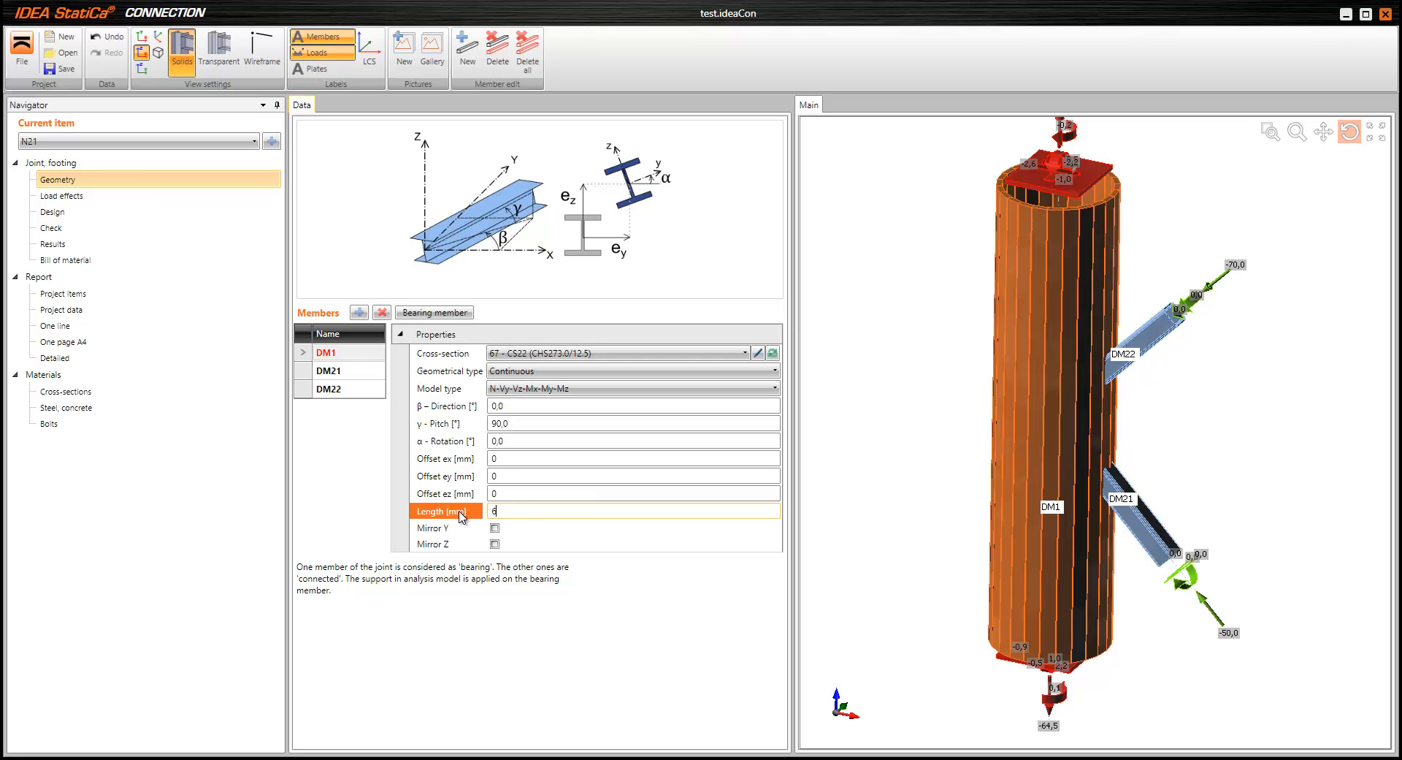
text(600)
key(Tab)
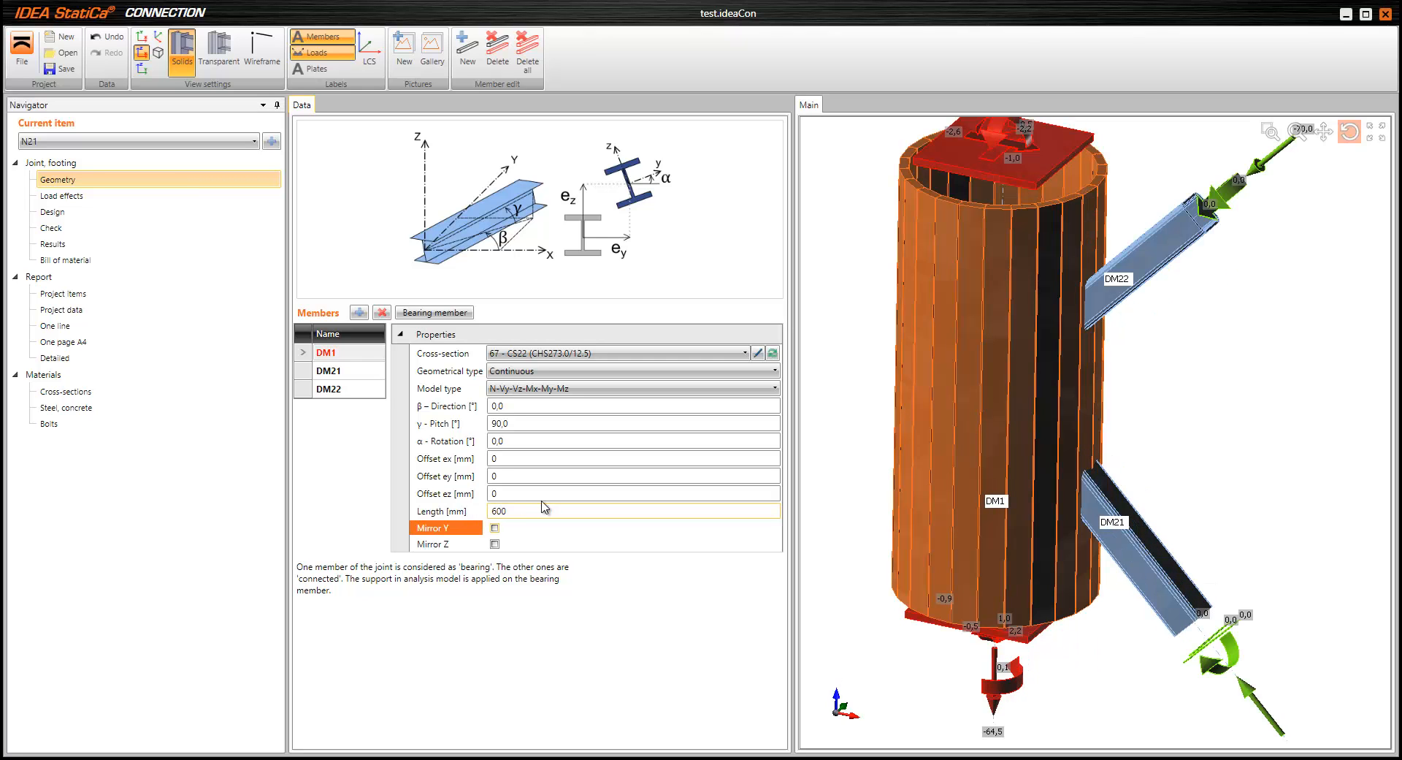
click(461, 513)
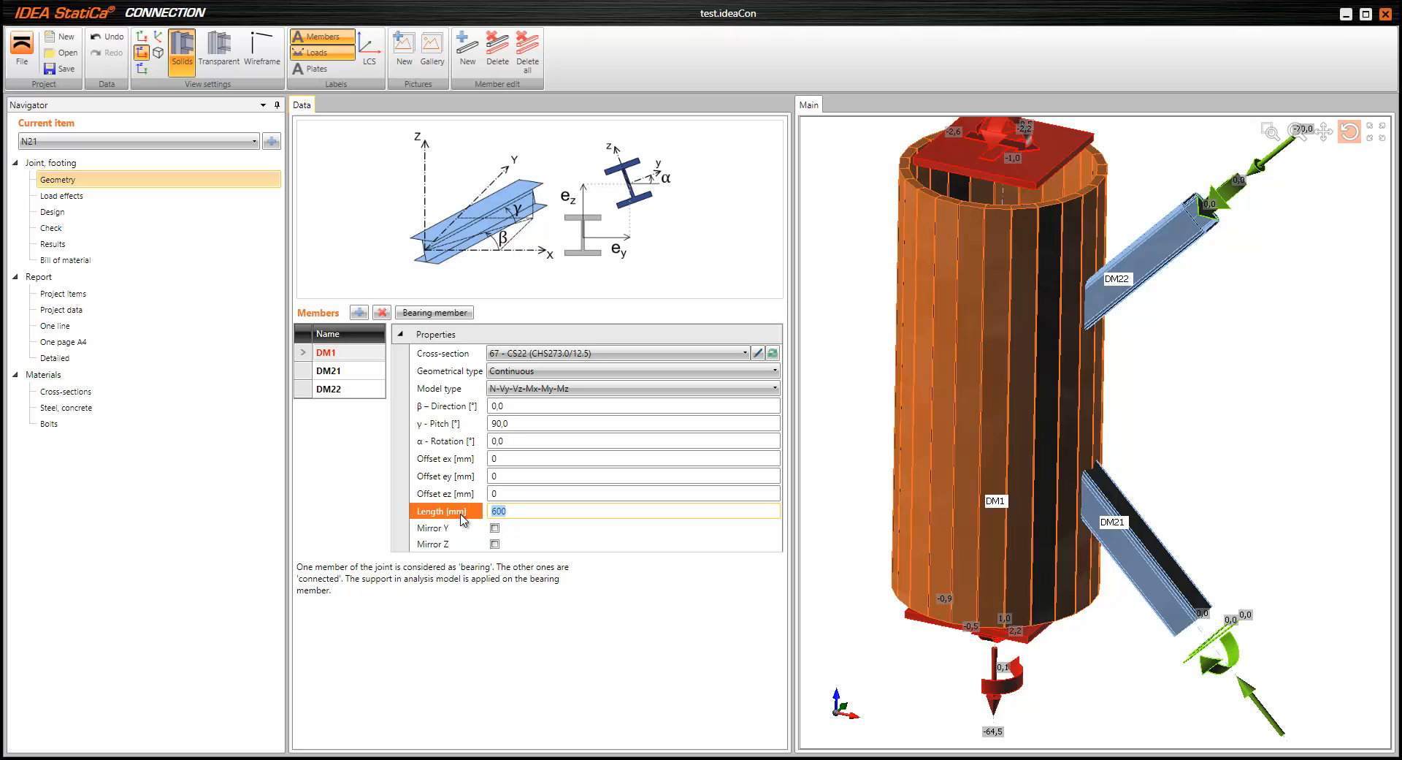
text(0)
key(Tab)
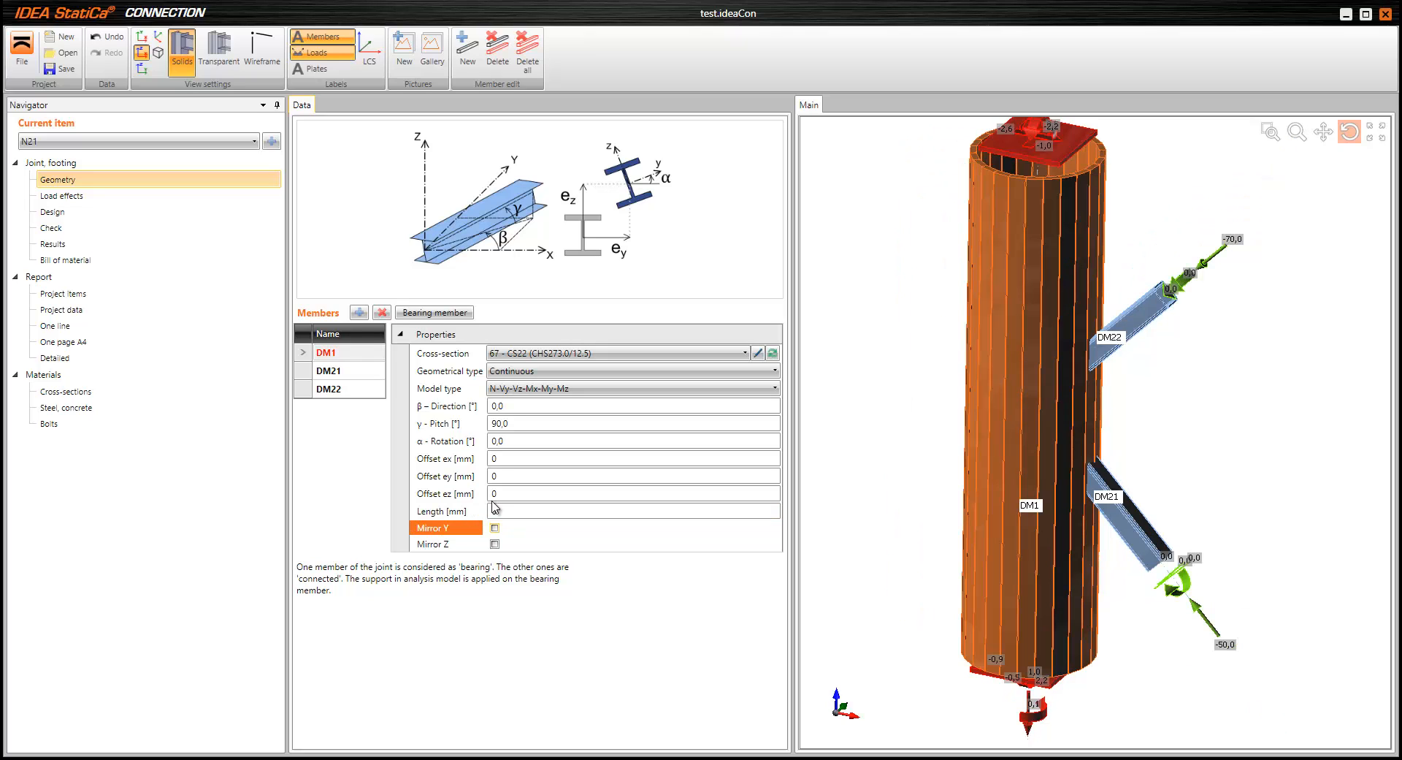
Set the length of both diagonal members DM21 and DM22 to 600 mm
click(348, 371)
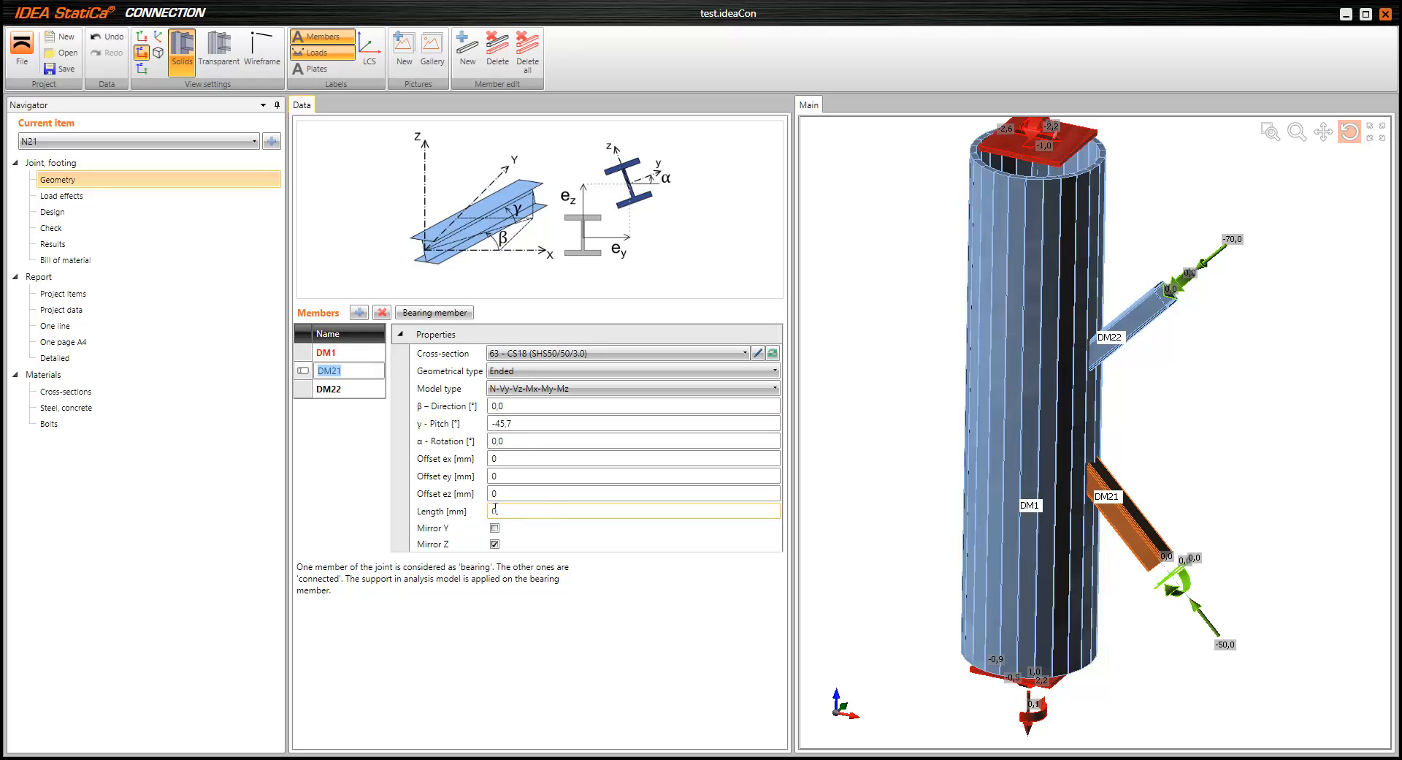
click(471, 512)
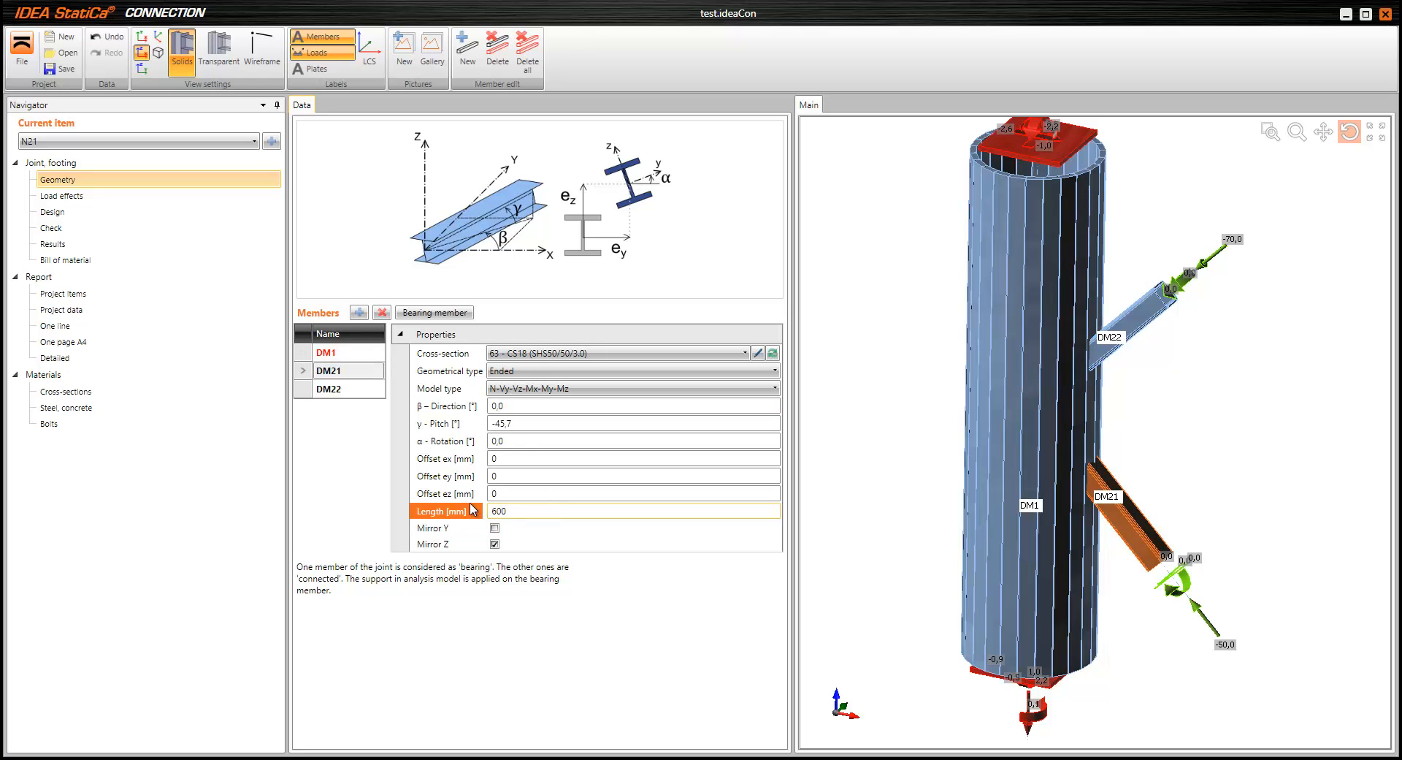
text(600)
key(Tab)
click(348, 389)
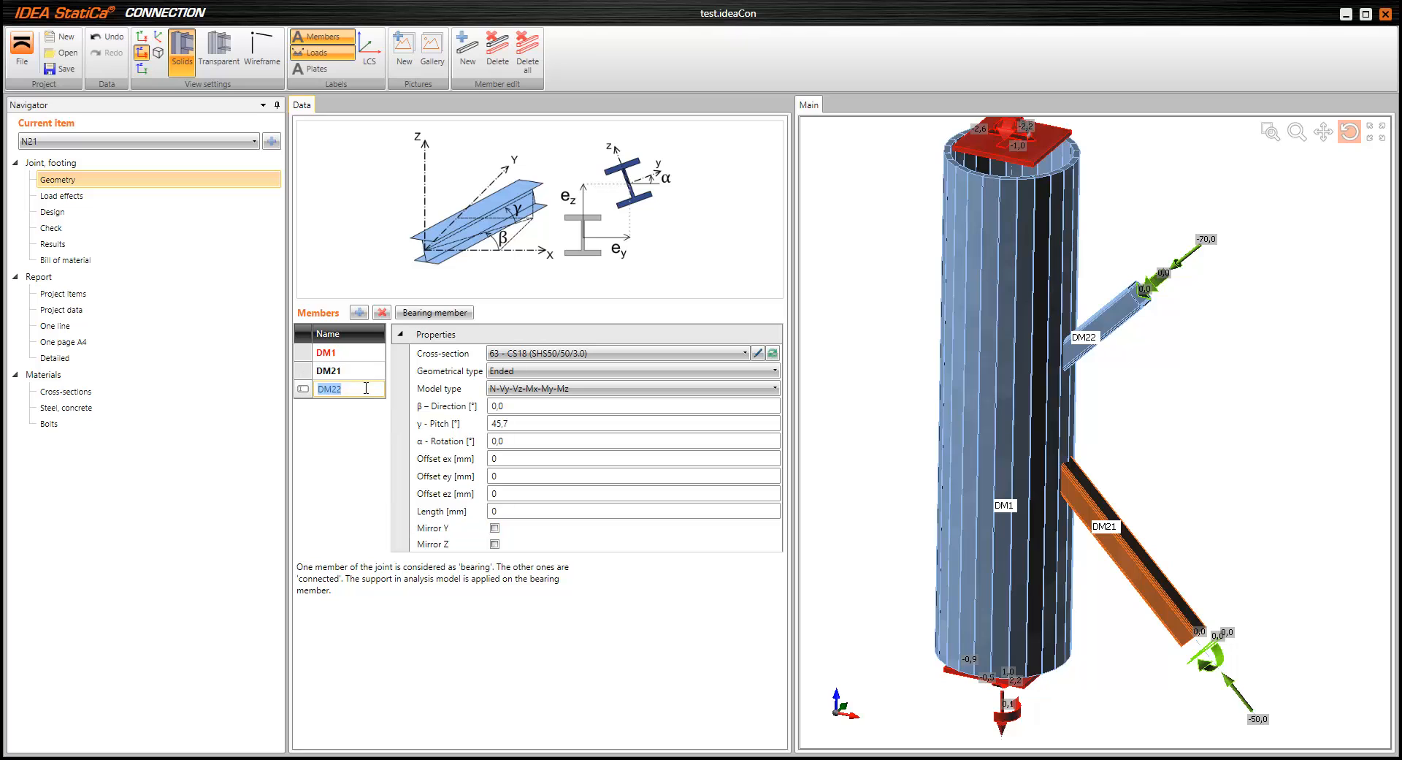
click(450, 512)
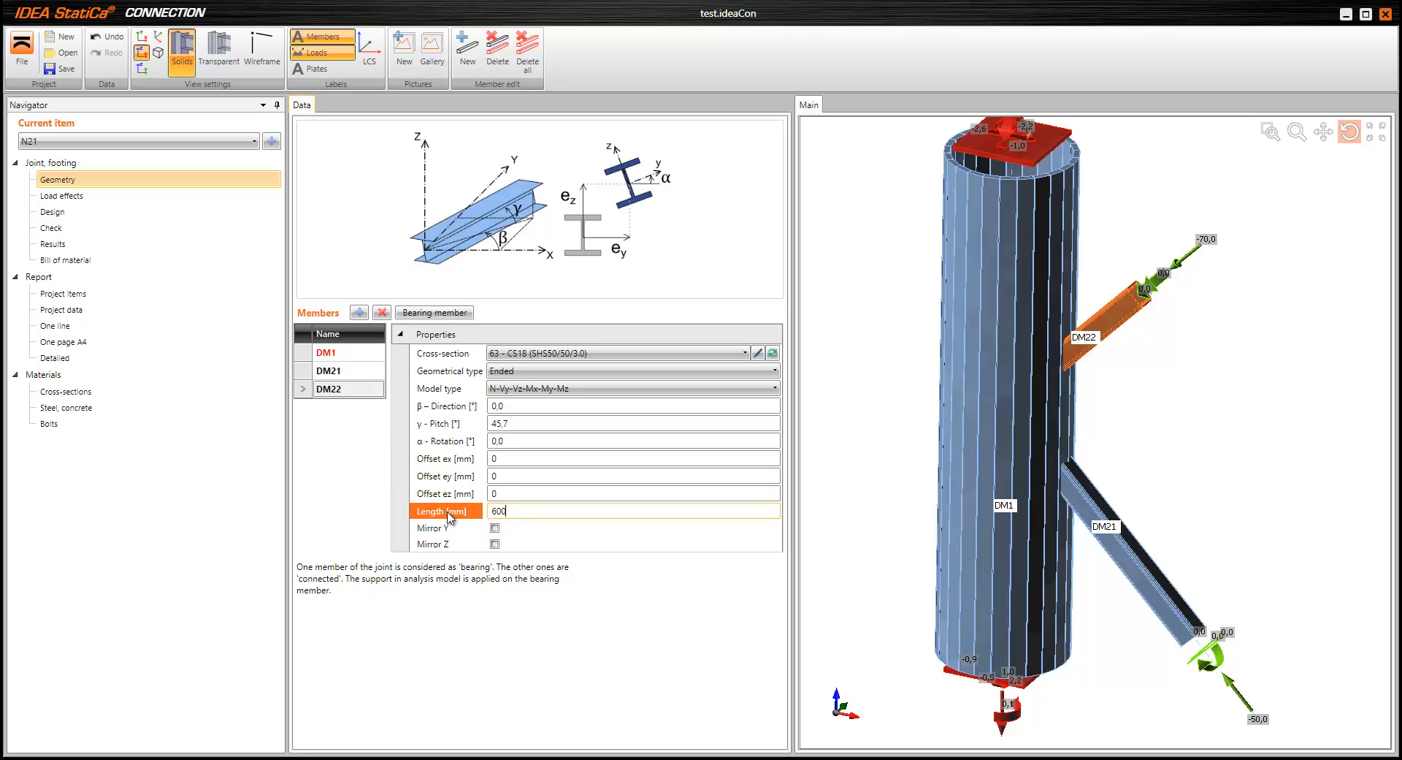
text(600)
key(Tab)
mouse_move(982, 439)
mouse_down()
mouse_move(949, 430)
mouse_move(975, 432)
mouse_up()
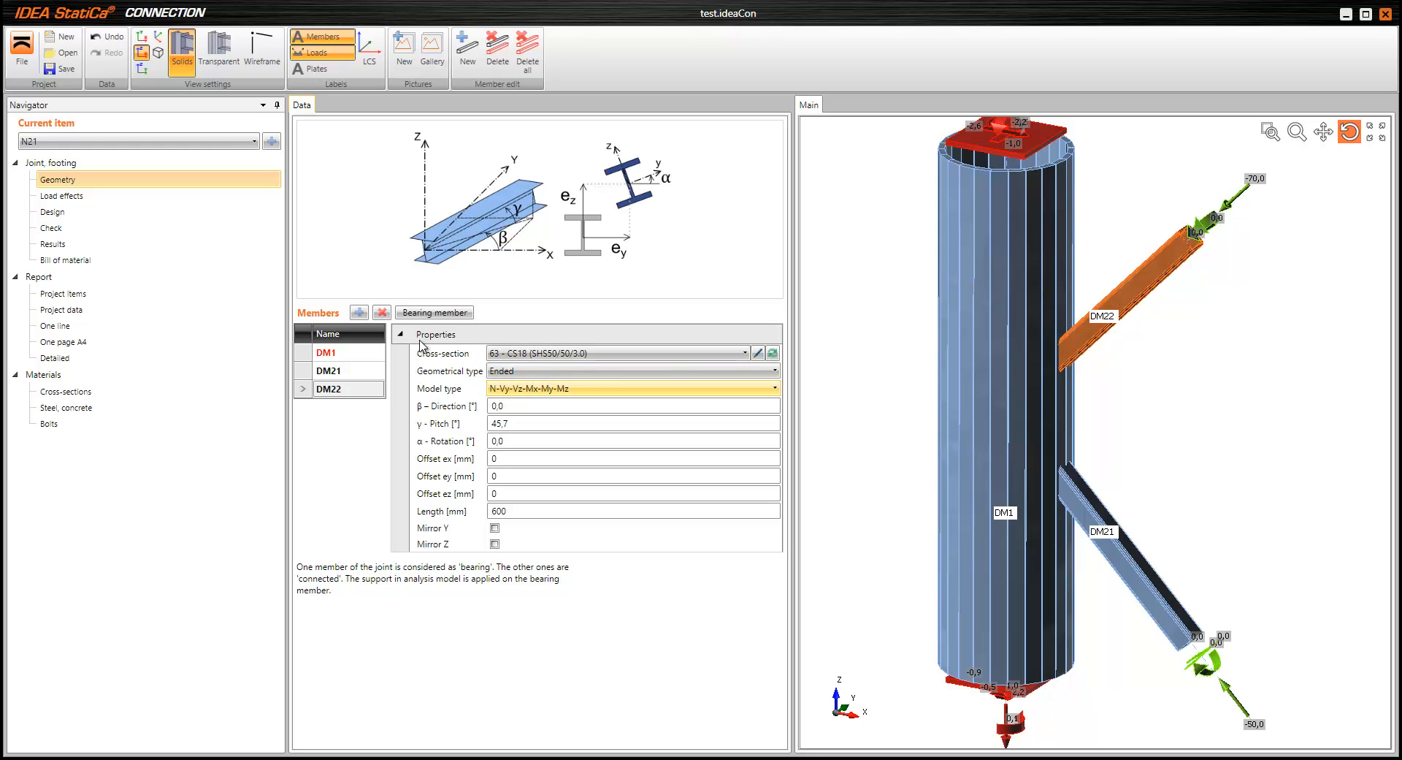
Add a connecting plate manufacturing operation to the joint design and assign it to member DM22
click(64, 213)
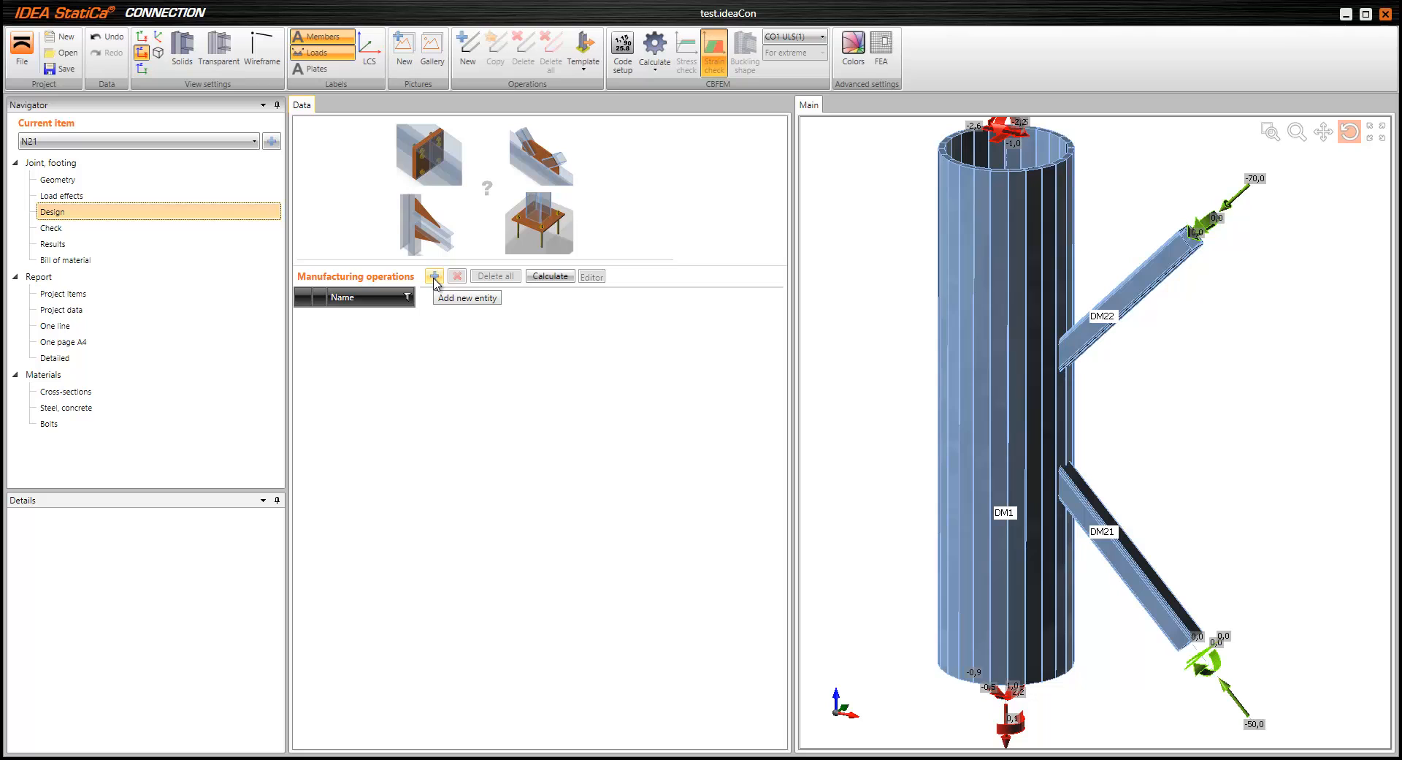
click(434, 278)
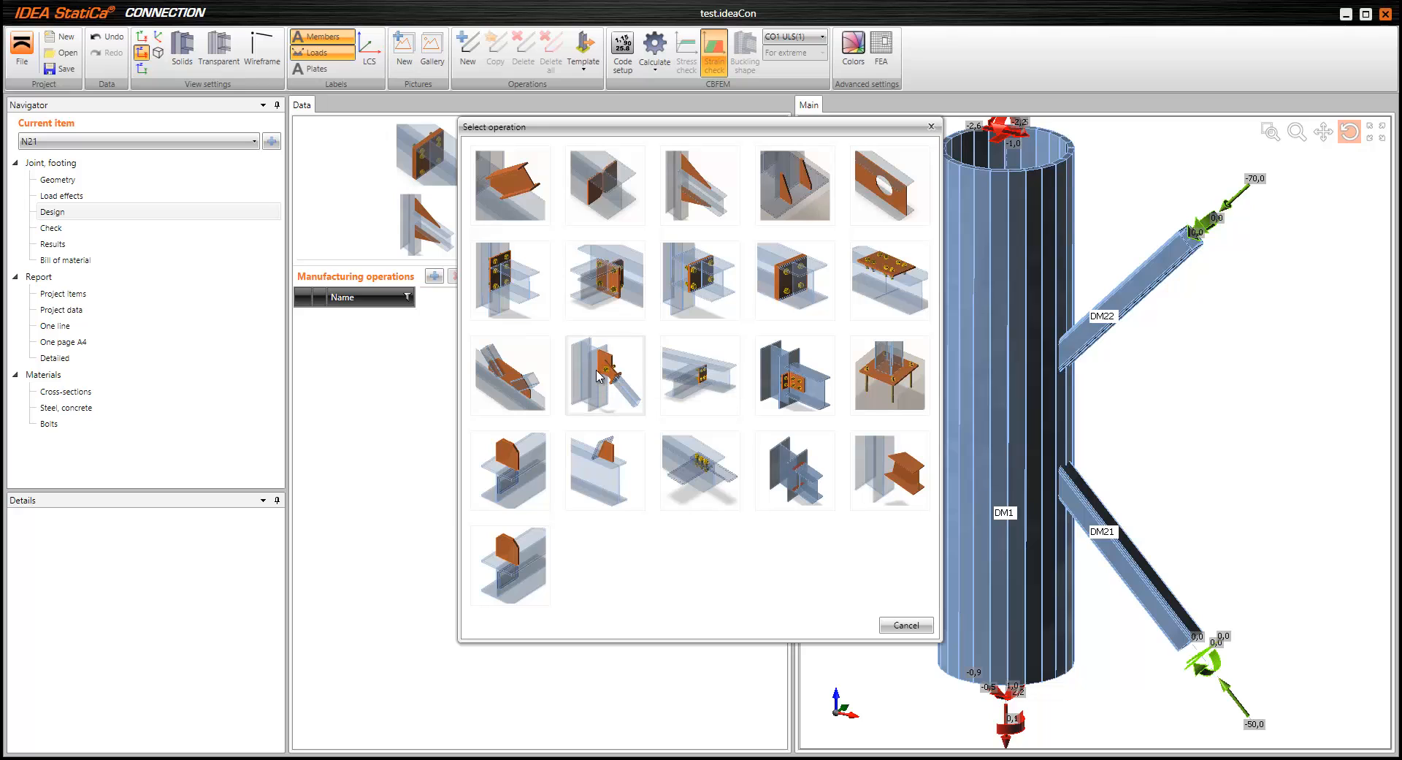
click(621, 377)
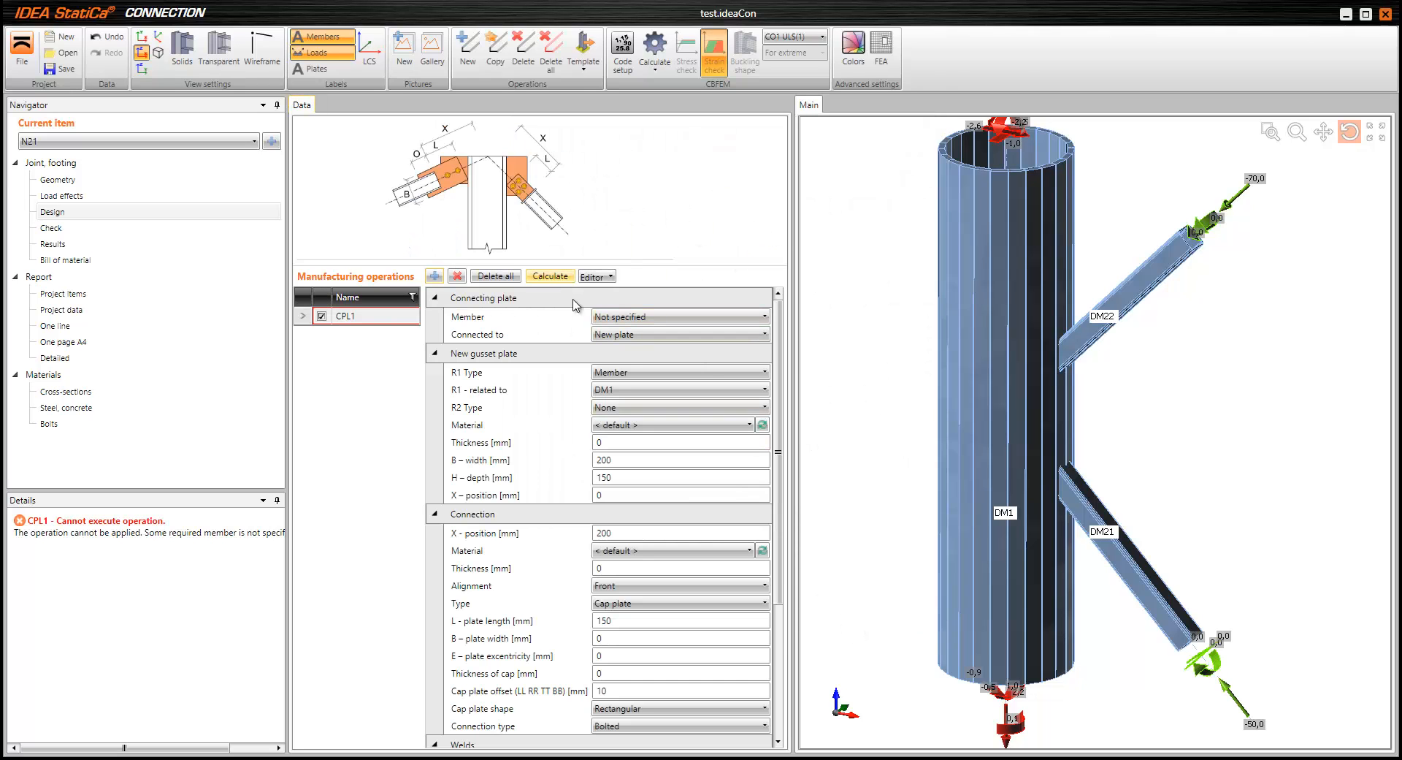
click(624, 317)
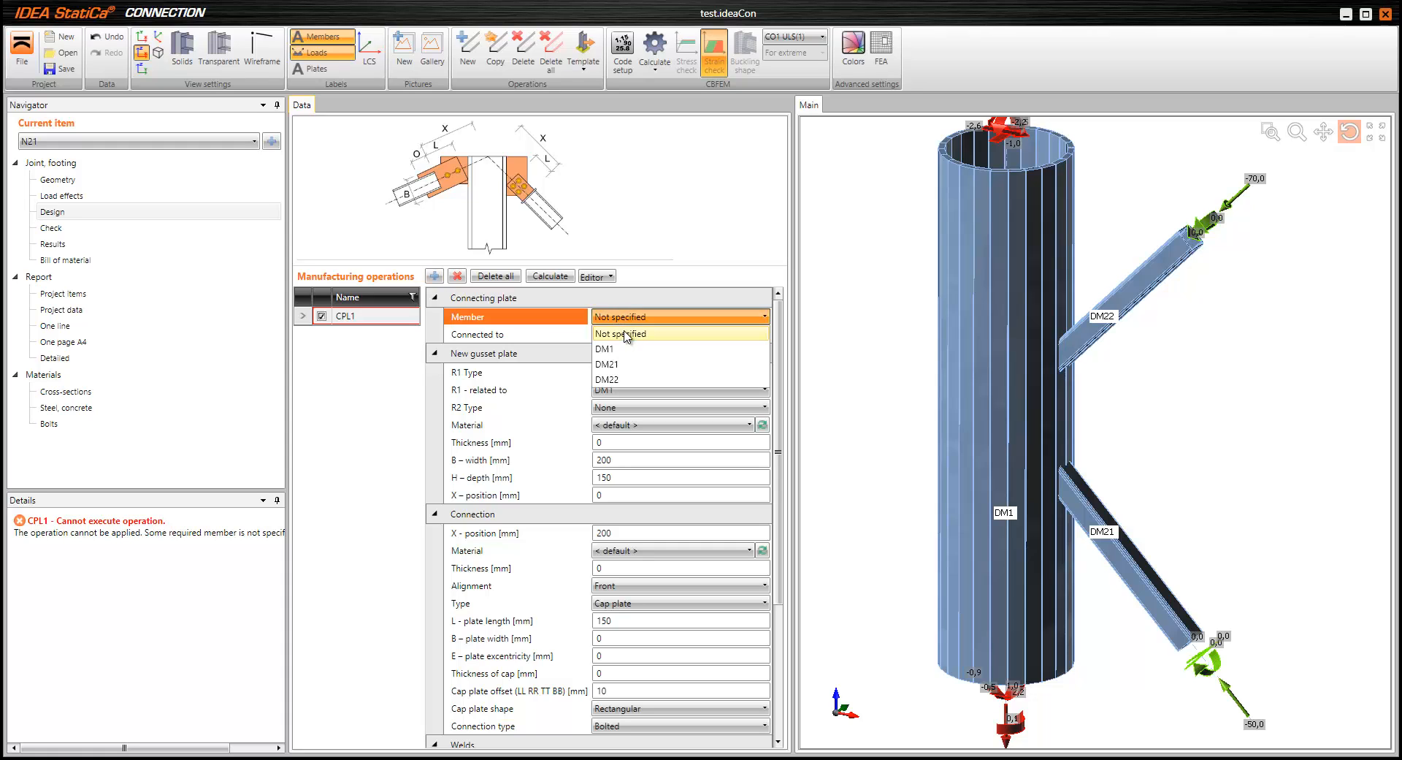
key(Down)
key(Down)
key(Down)
key(Return)
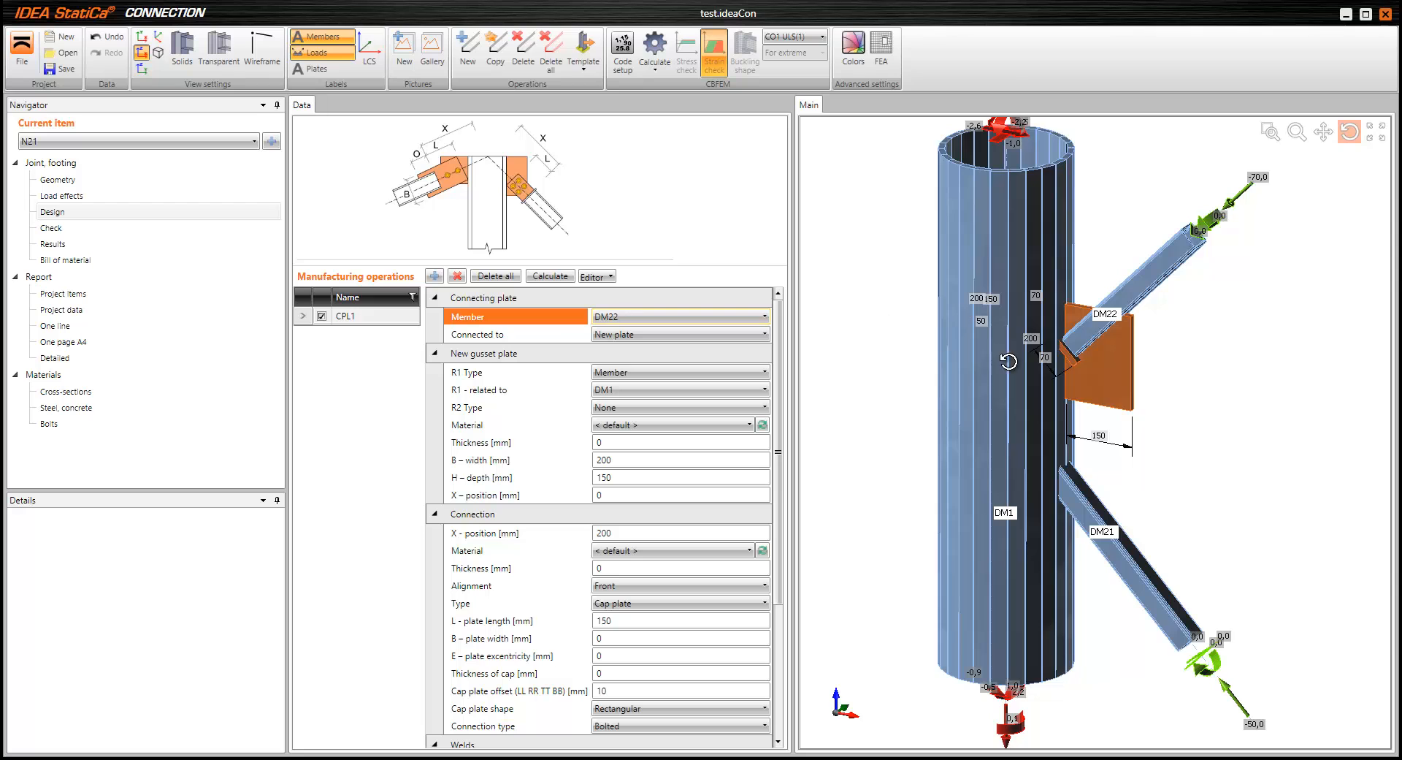
Display the joint model as transparent and inspect the gusset plate and bolts at diagonal DM22
drag(1011, 358, 1101, 368)
scroll(1066, 334, up, 2)
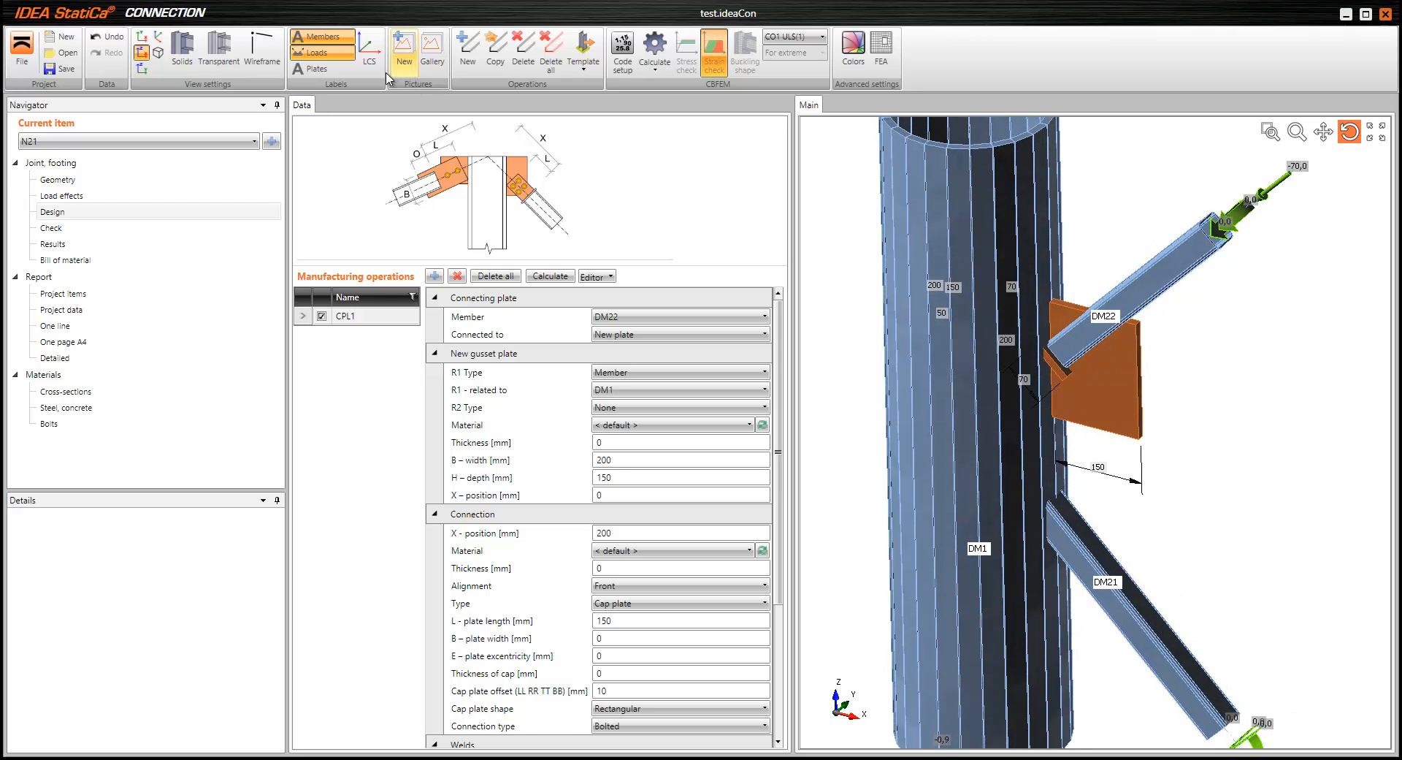
click(223, 49)
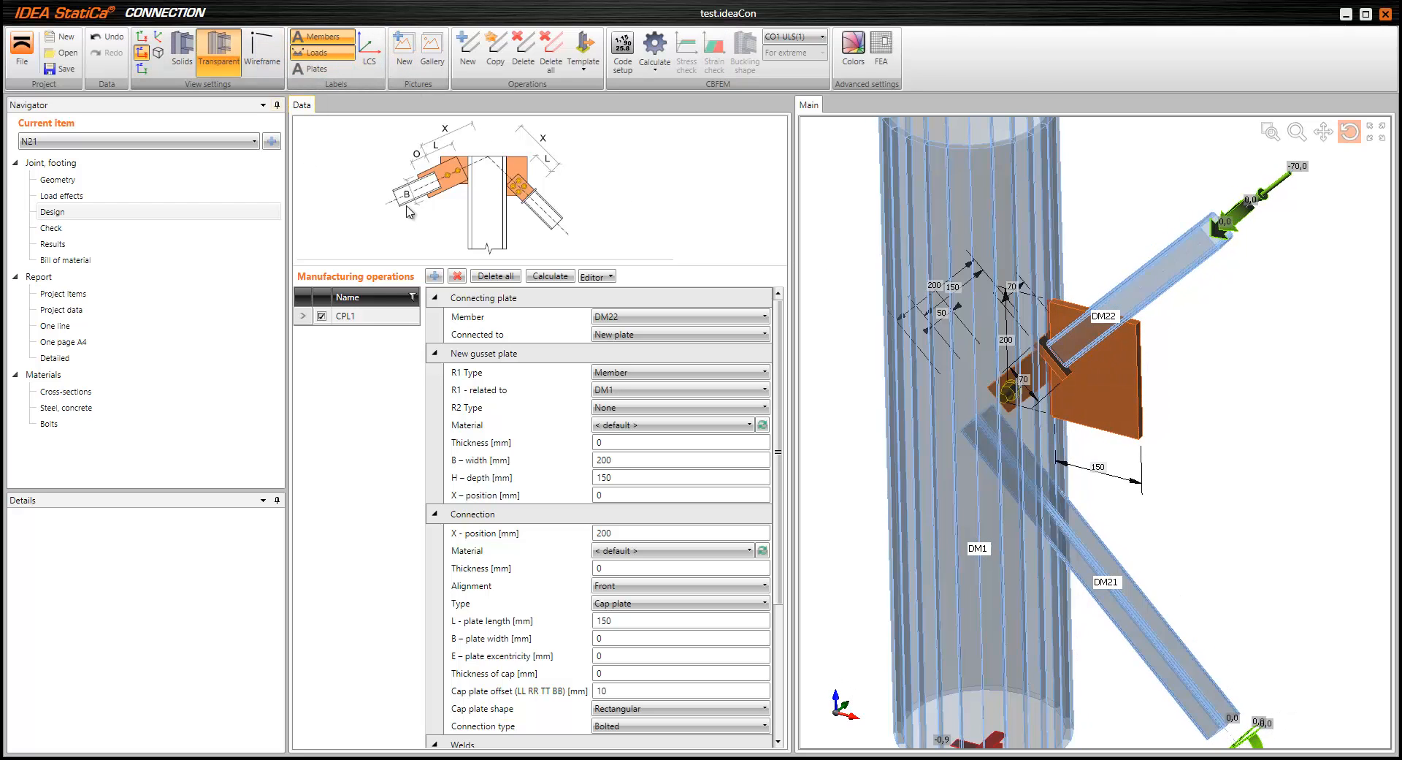
mouse_move(1070, 321)
mouse_down()
mouse_move(1081, 347)
mouse_move(1073, 331)
mouse_up()
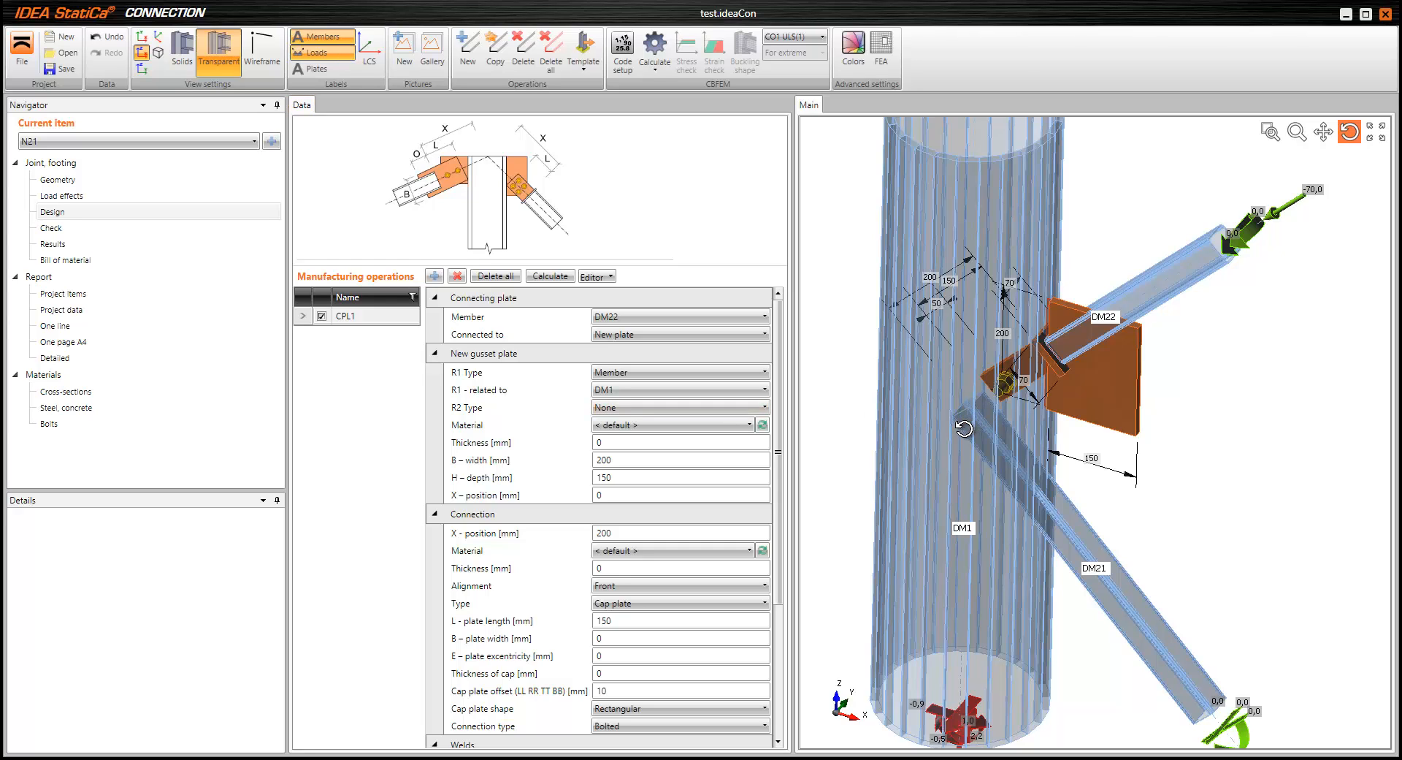
Set the new gusset plate's width to 600 mm and its X position along member DM1 to -140 mm
click(614, 443)
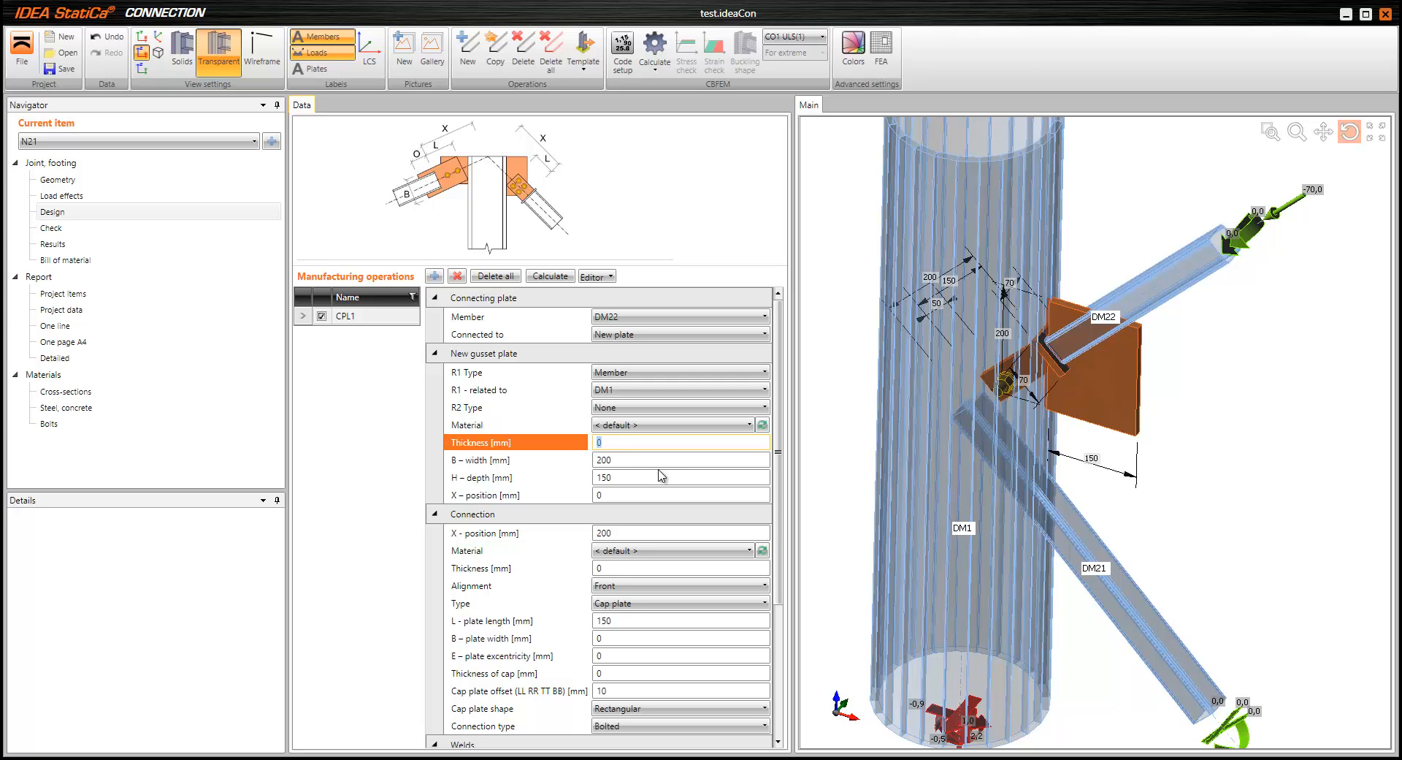
click(605, 465)
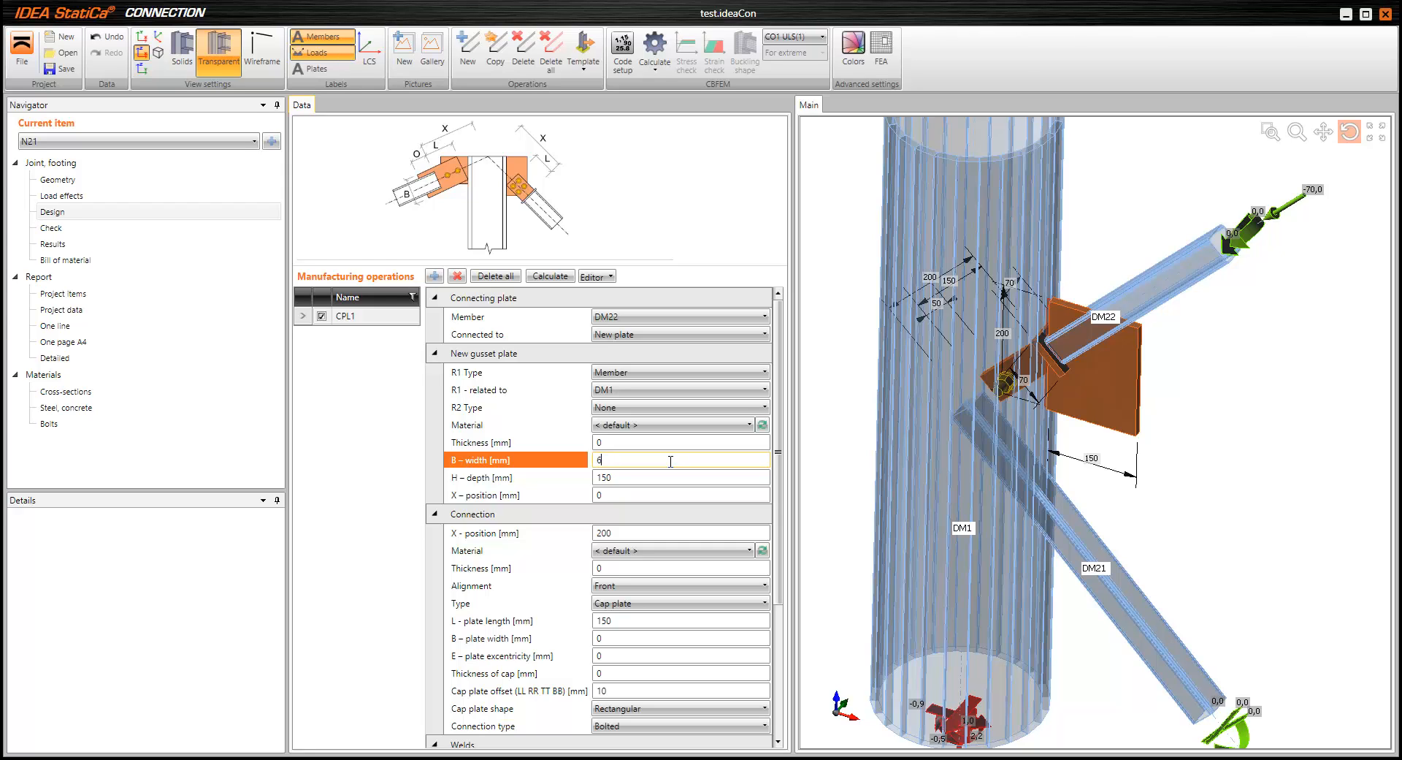
key(Tab)
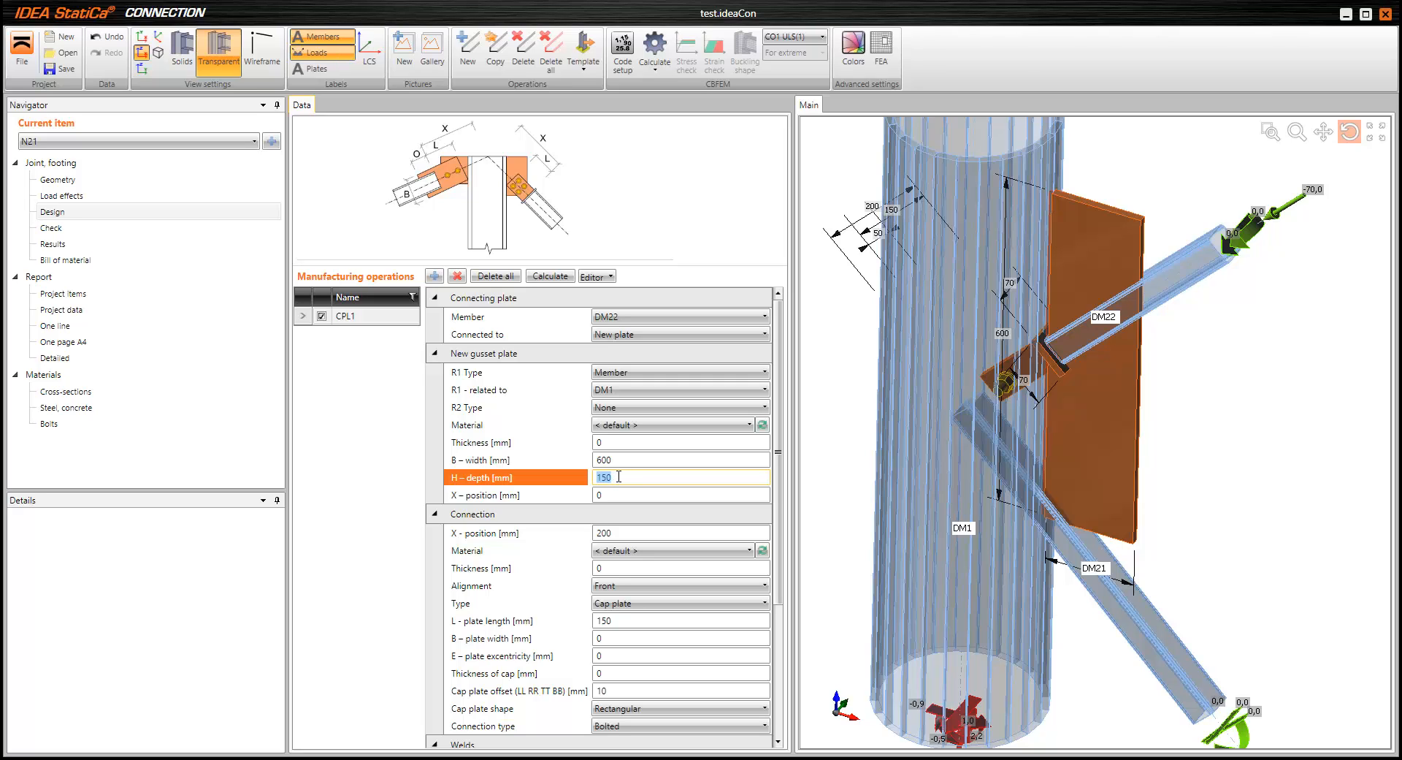
click(616, 494)
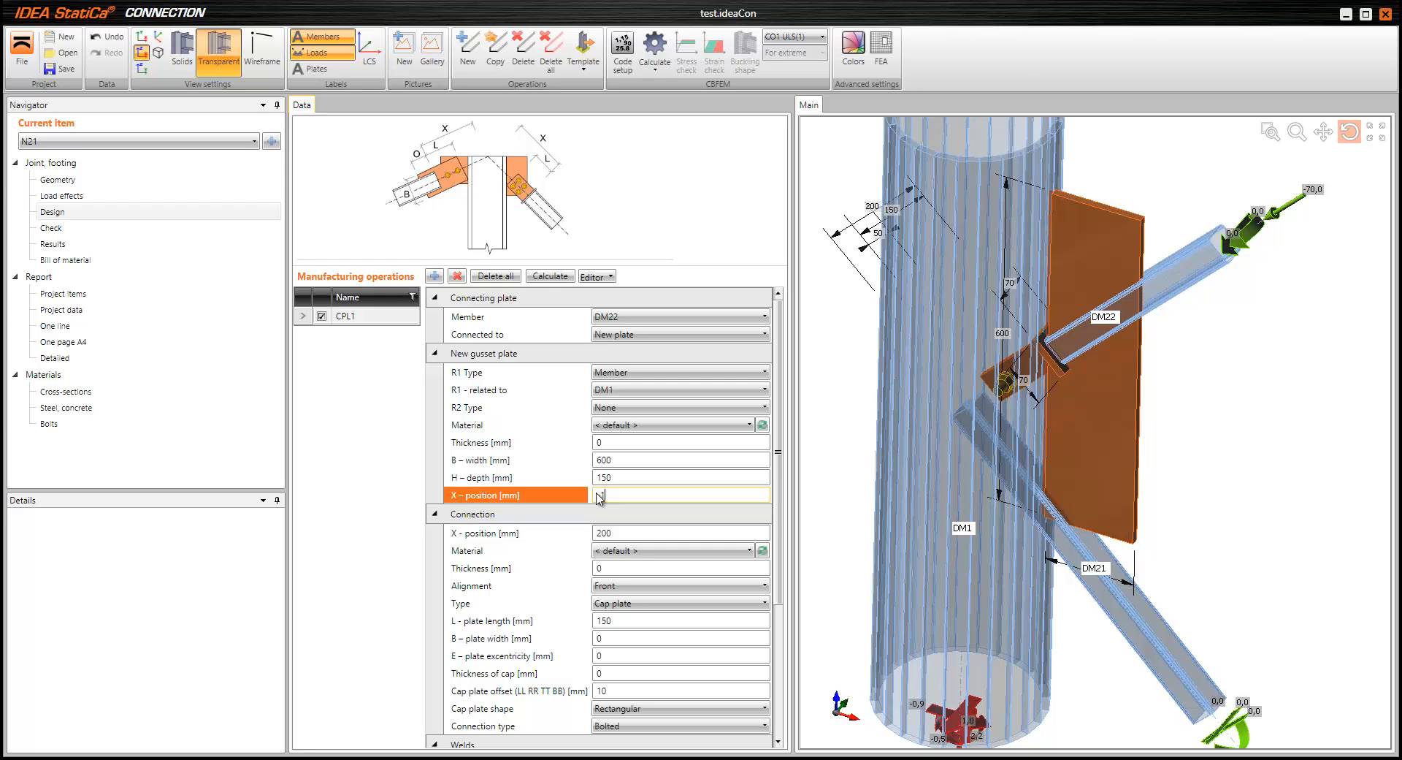
key(Tab)
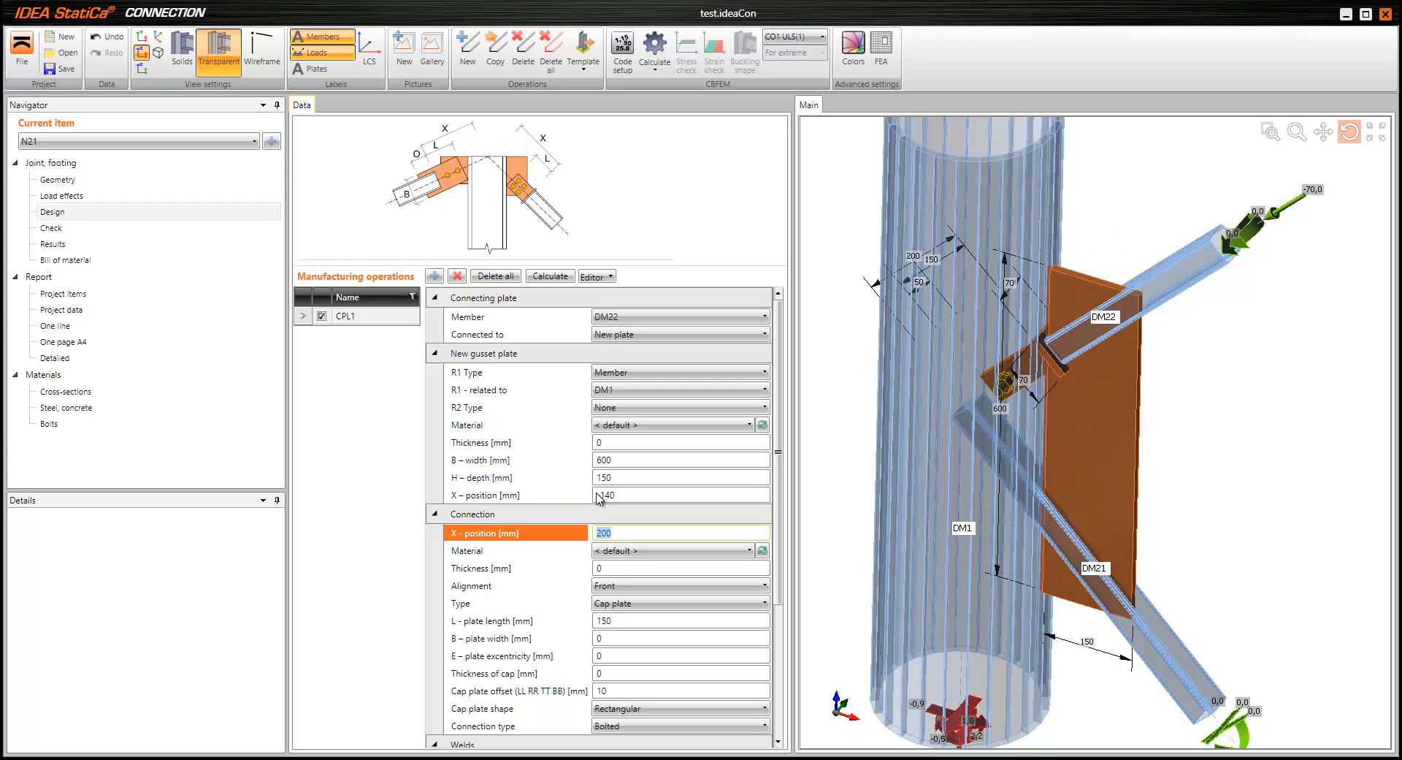
Set the thickness of the new gusset plate to 6 mm
drag(1030, 434, 1070, 375)
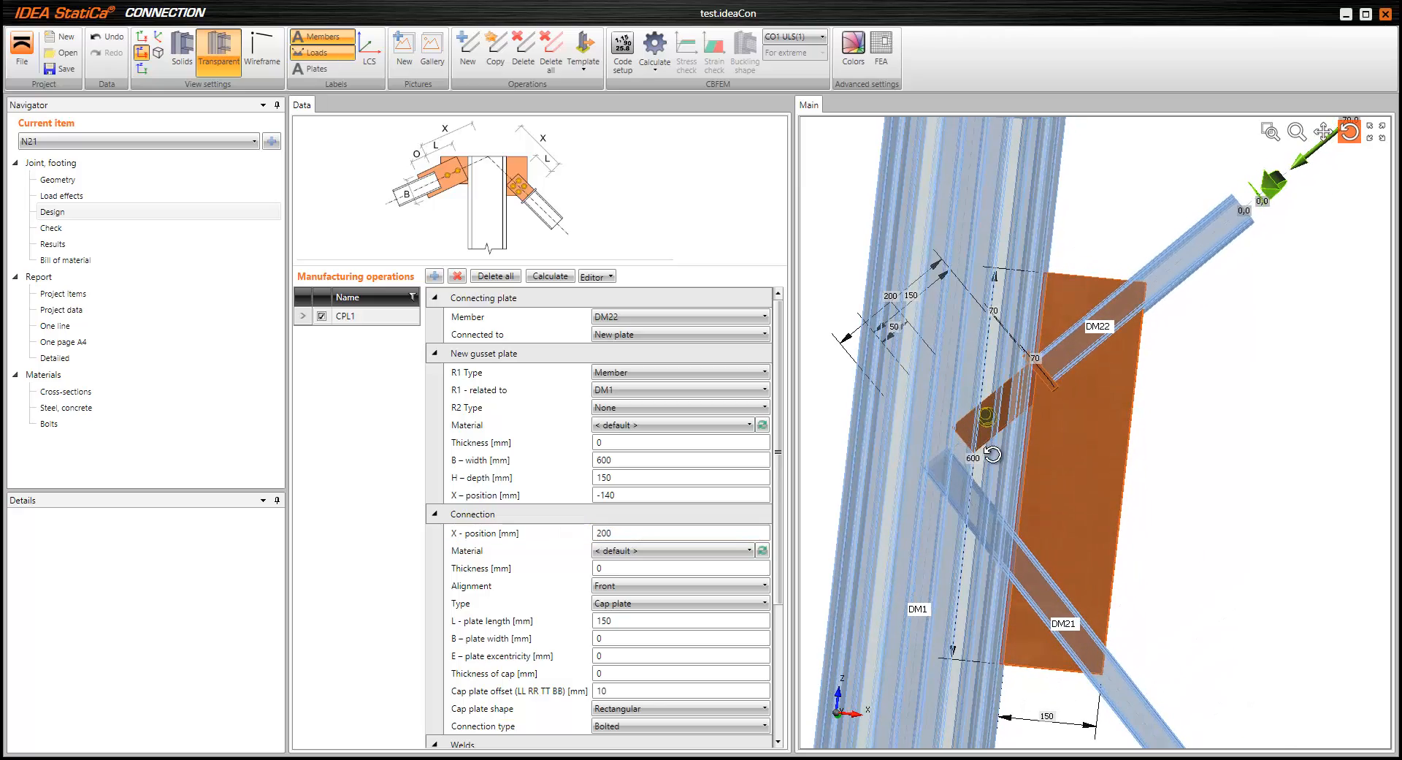
drag(994, 456, 932, 489)
middle_drag(1091, 454, 1087, 417)
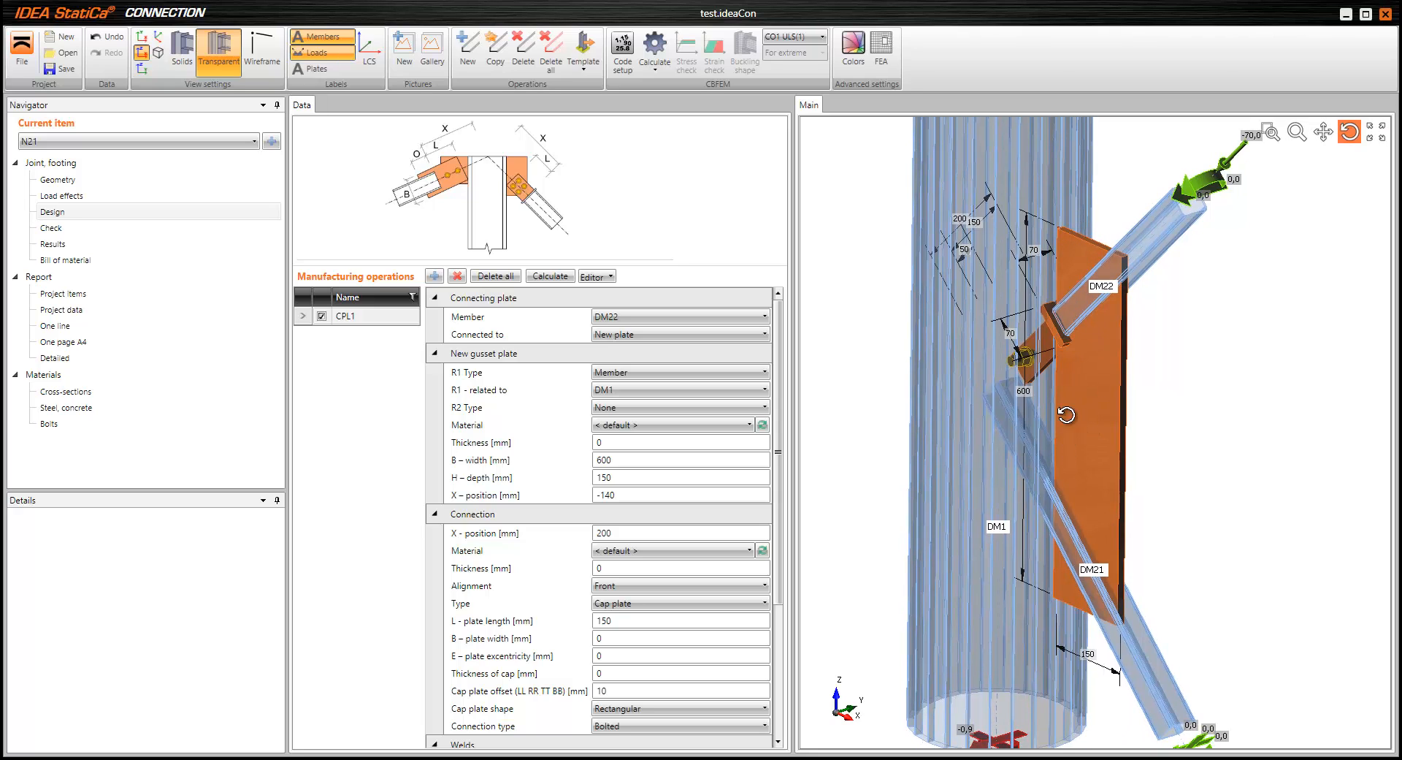
mouse_move(1023, 428)
mouse_down()
mouse_move(1058, 444)
mouse_move(1071, 423)
mouse_move(1041, 431)
mouse_up()
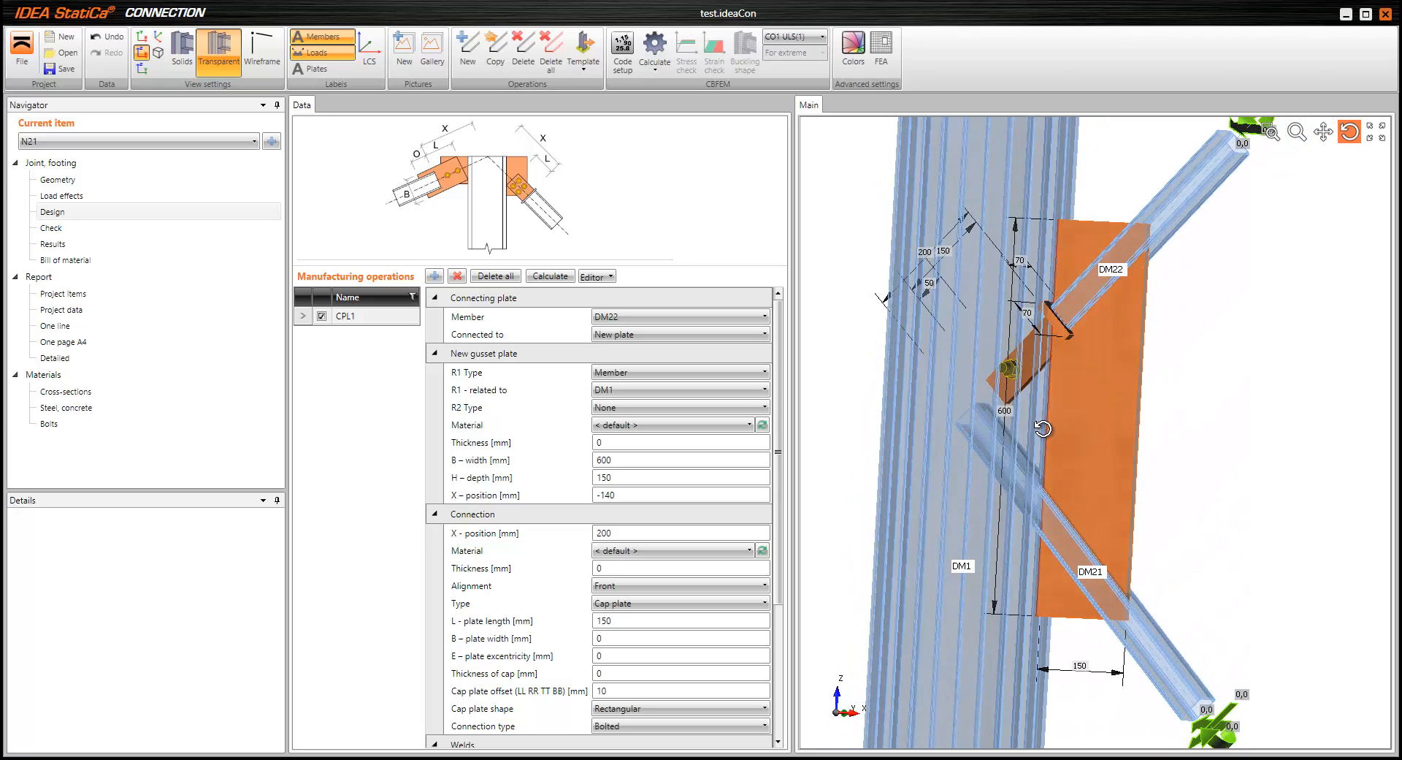
drag(953, 441, 885, 438)
click(618, 443)
click(599, 441)
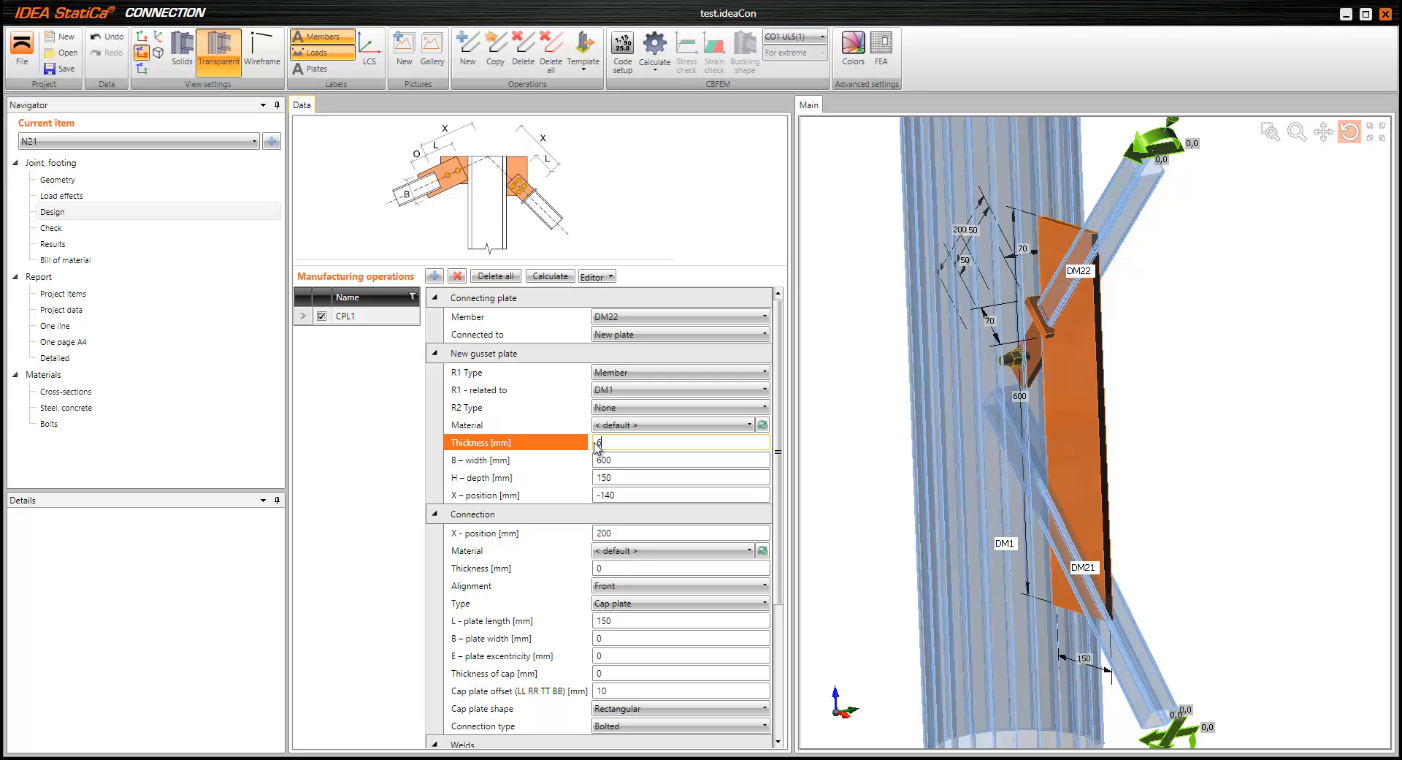
key(Tab)
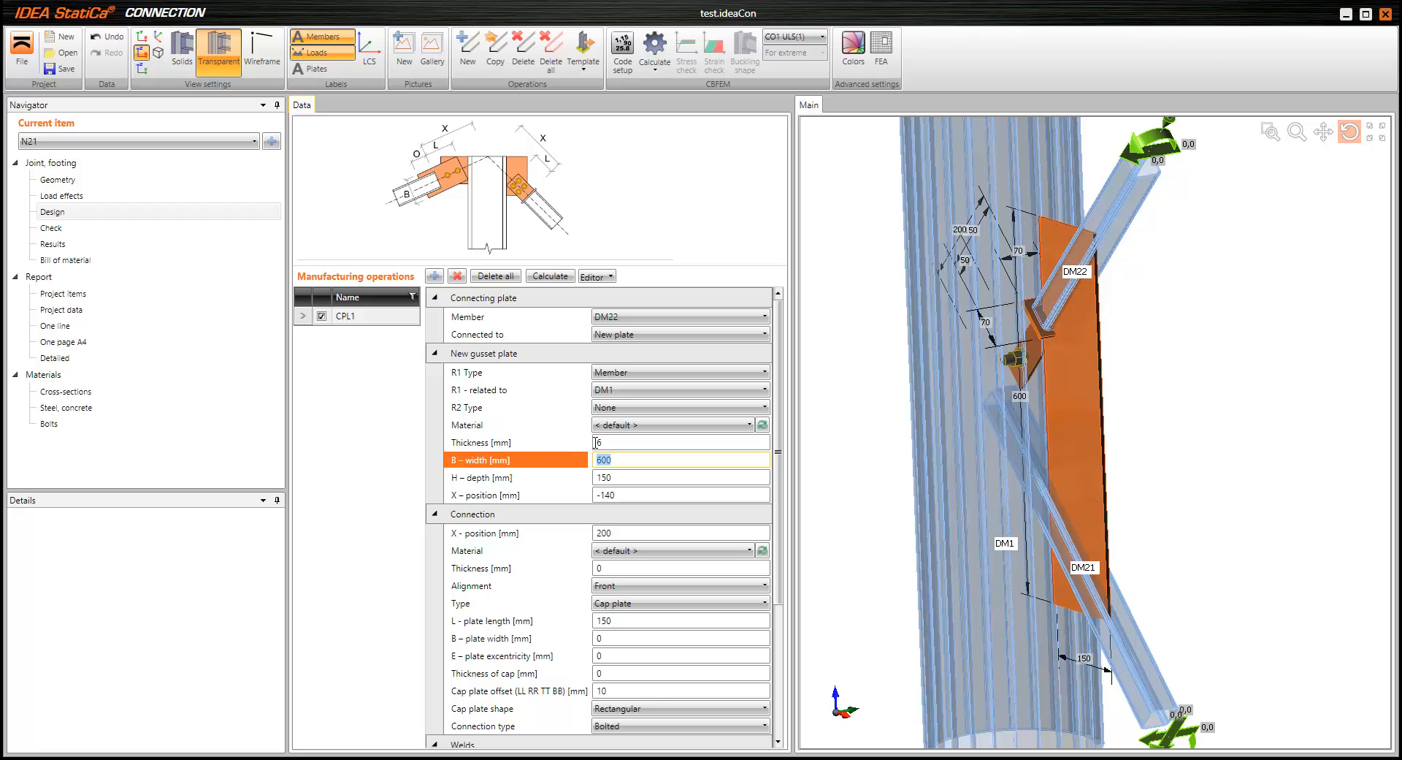
Set the X position of diagonal DM22's connection to 400 mm
drag(1027, 447, 1032, 449)
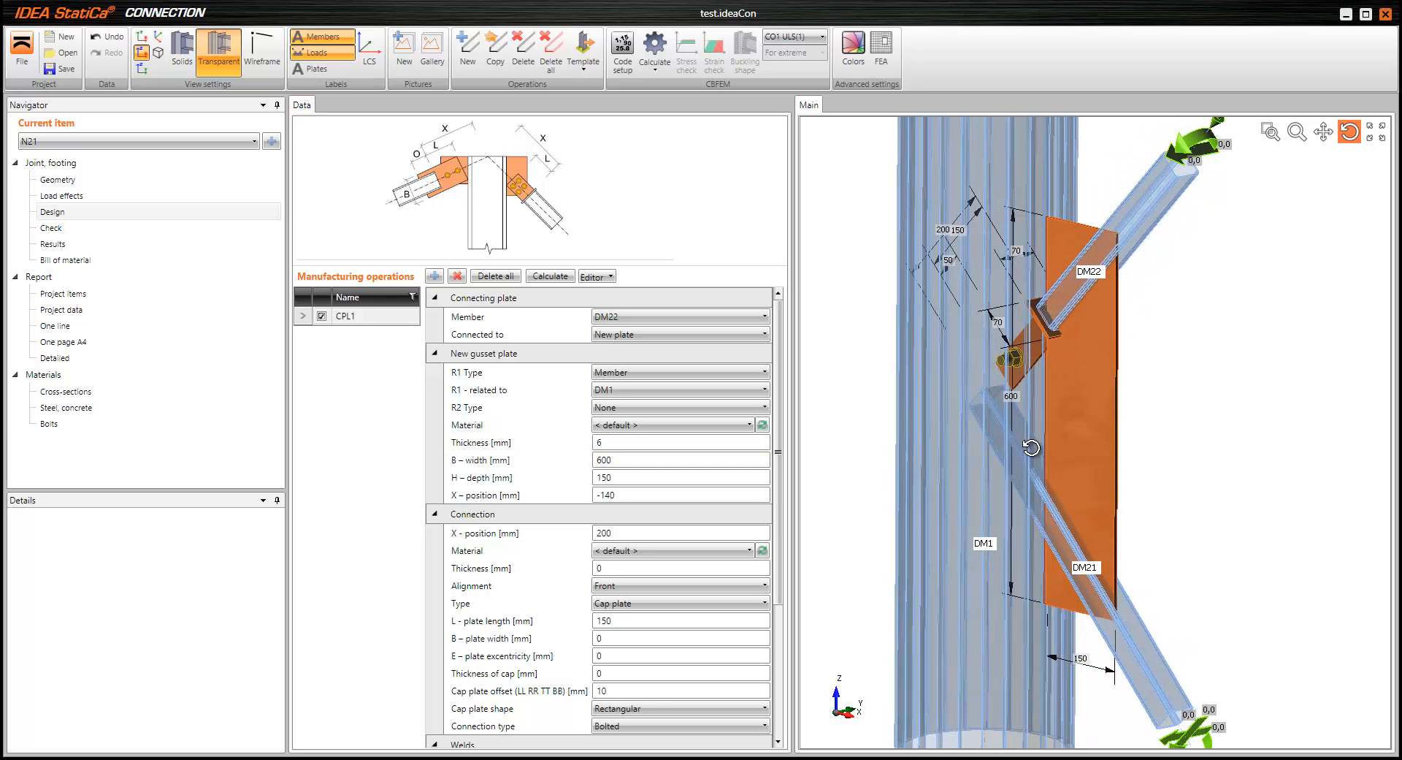
click(626, 532)
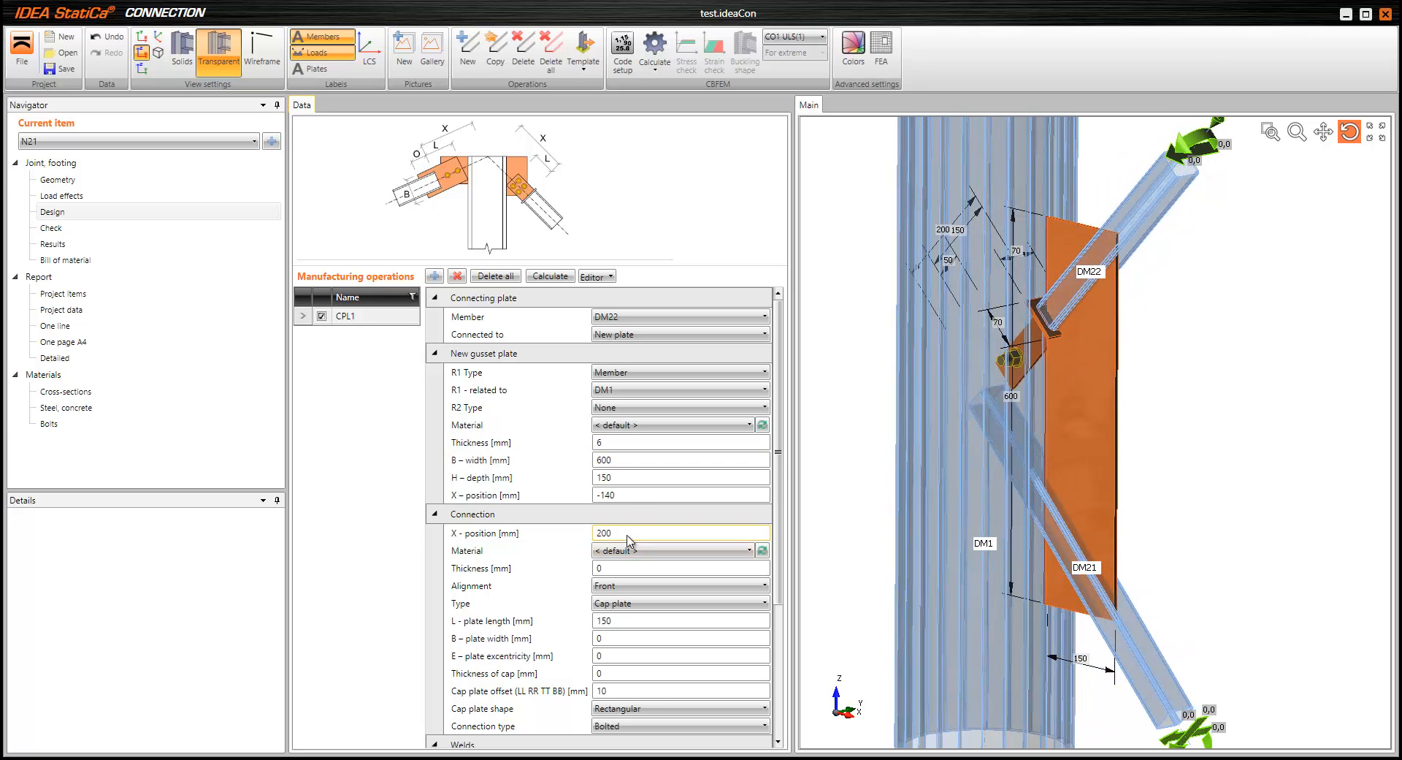
mouse_move(1044, 363)
mouse_down()
mouse_move(1034, 337)
mouse_move(1052, 344)
mouse_up()
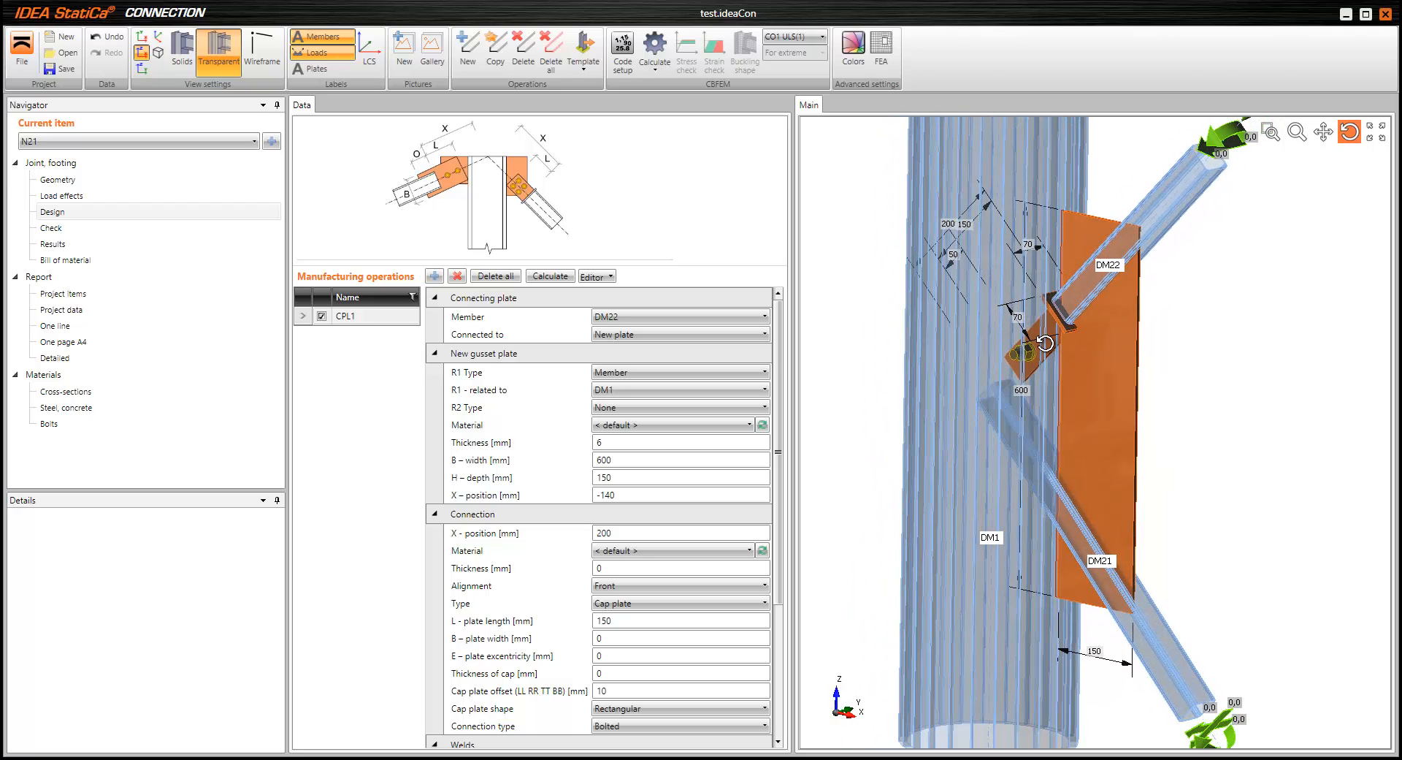
click(646, 459)
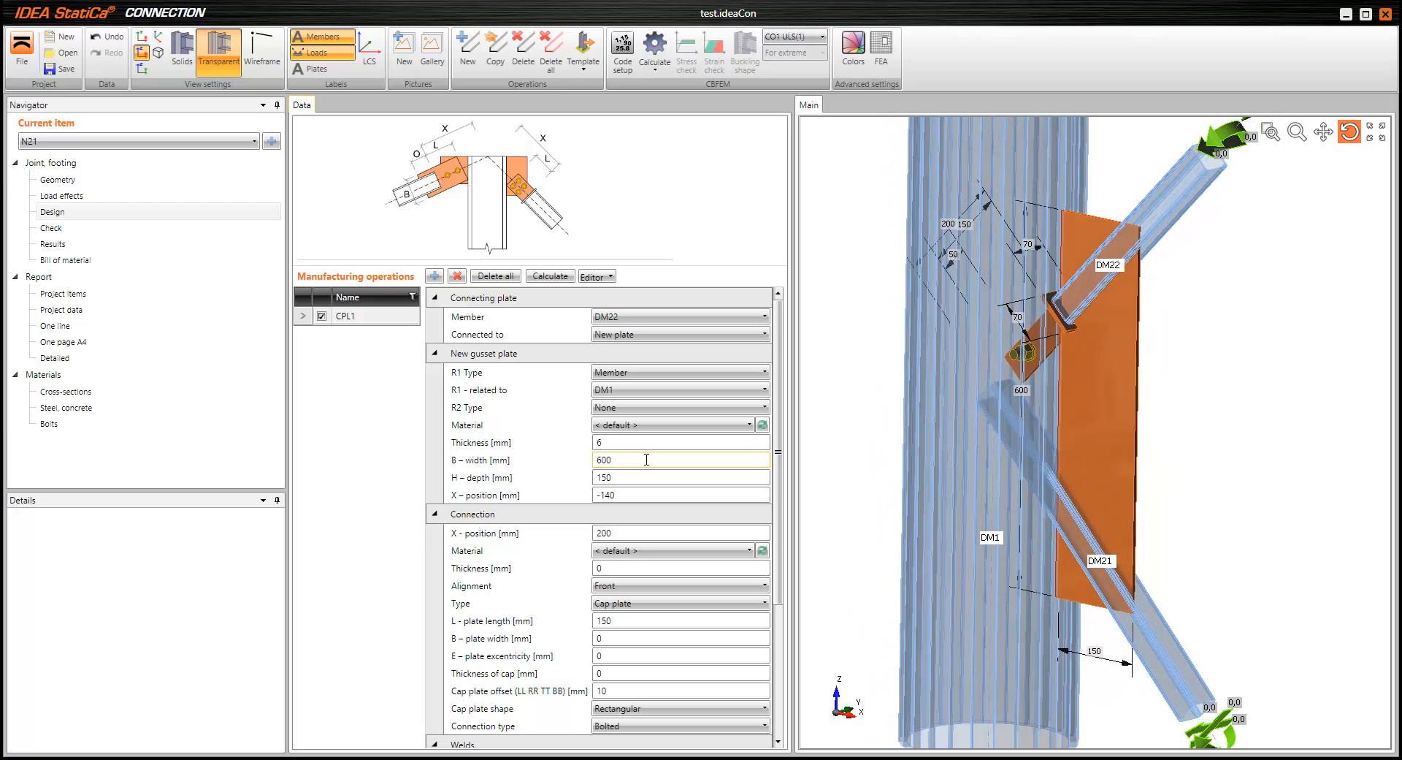
click(615, 532)
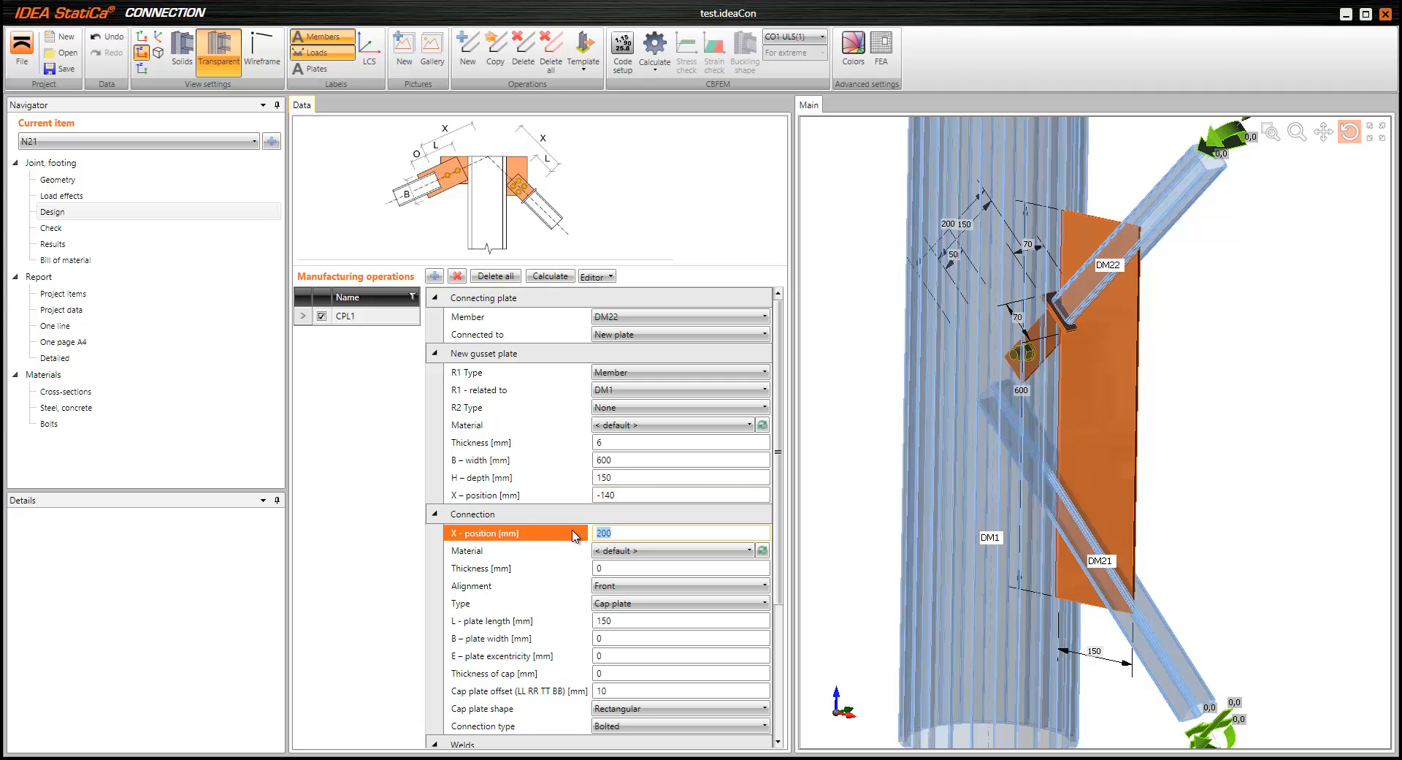
key(Tab)
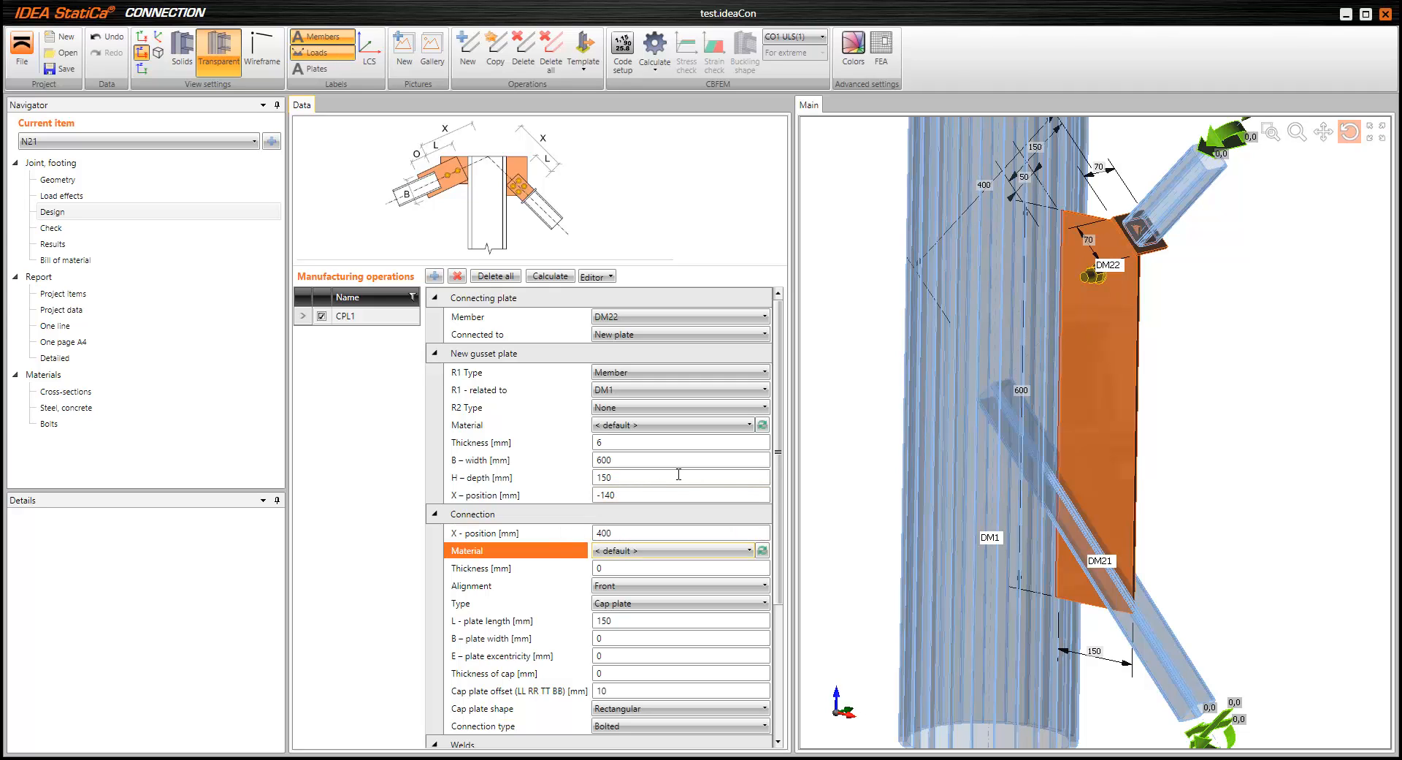
Examine the gusset plate's corner, bolt and cap plate at the end of diagonal DM22 up close
drag(1011, 316, 1046, 287)
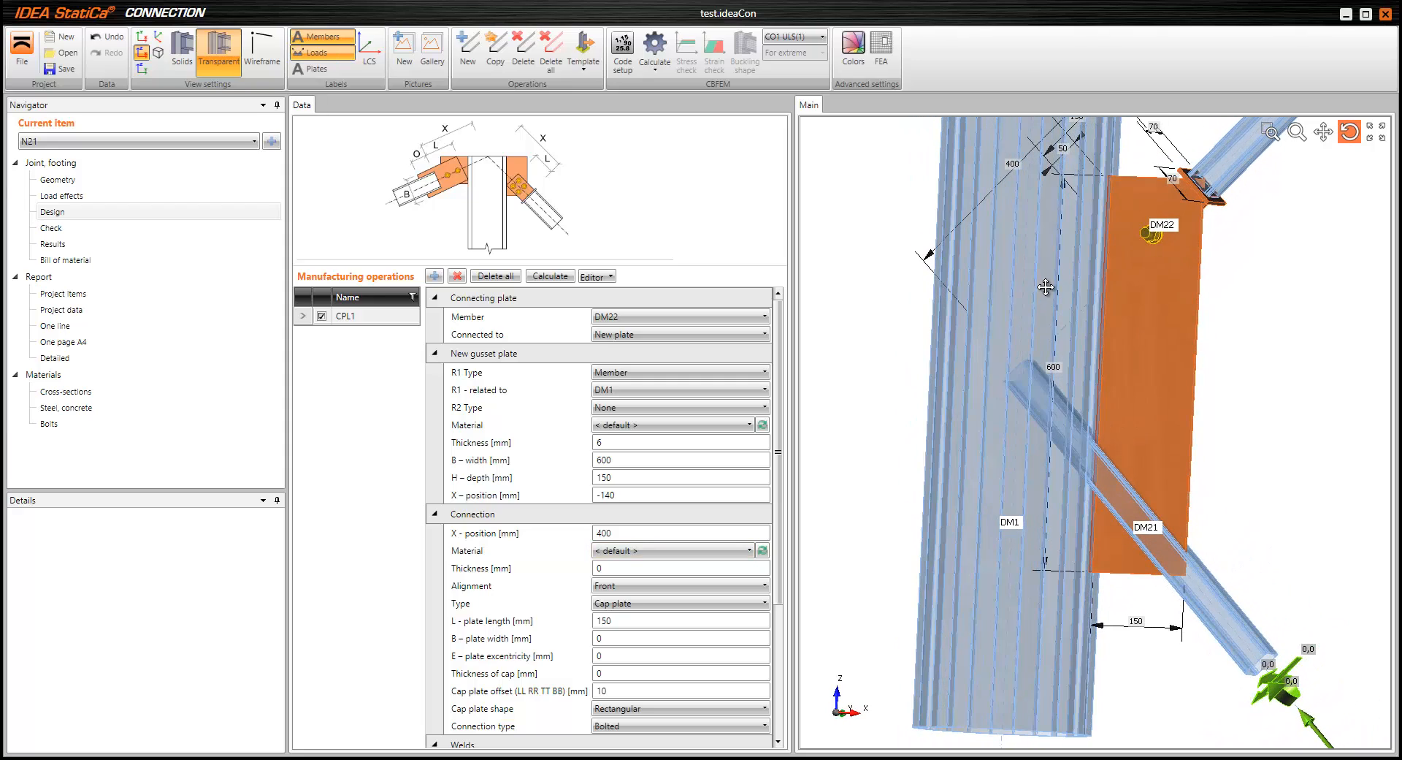
middle_drag(1045, 287, 983, 353)
drag(983, 354, 1026, 328)
scroll(1103, 288, up, 5)
mouse_move(1112, 261)
mouse_down()
mouse_move(1071, 311)
mouse_move(1106, 265)
mouse_up()
drag(1068, 308, 1129, 278)
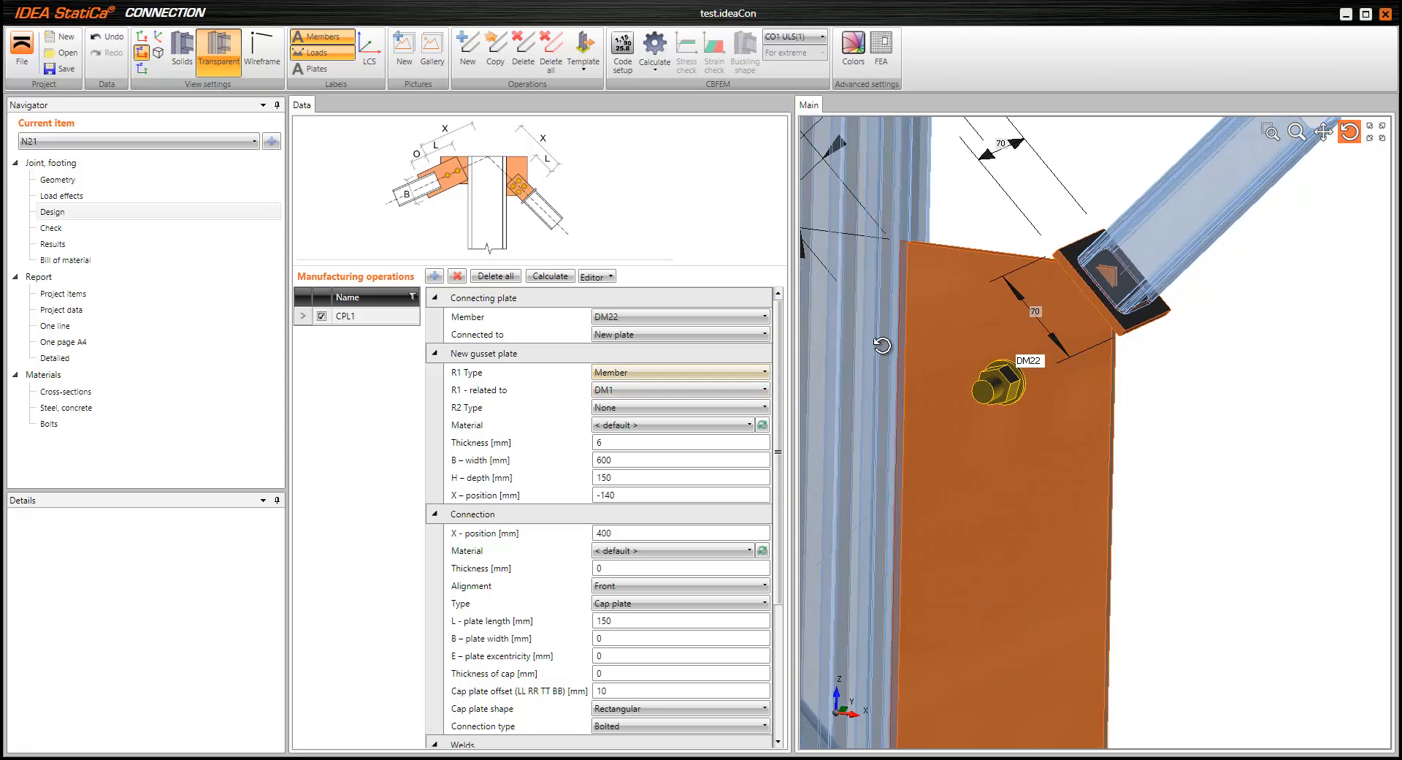
drag(927, 410, 929, 366)
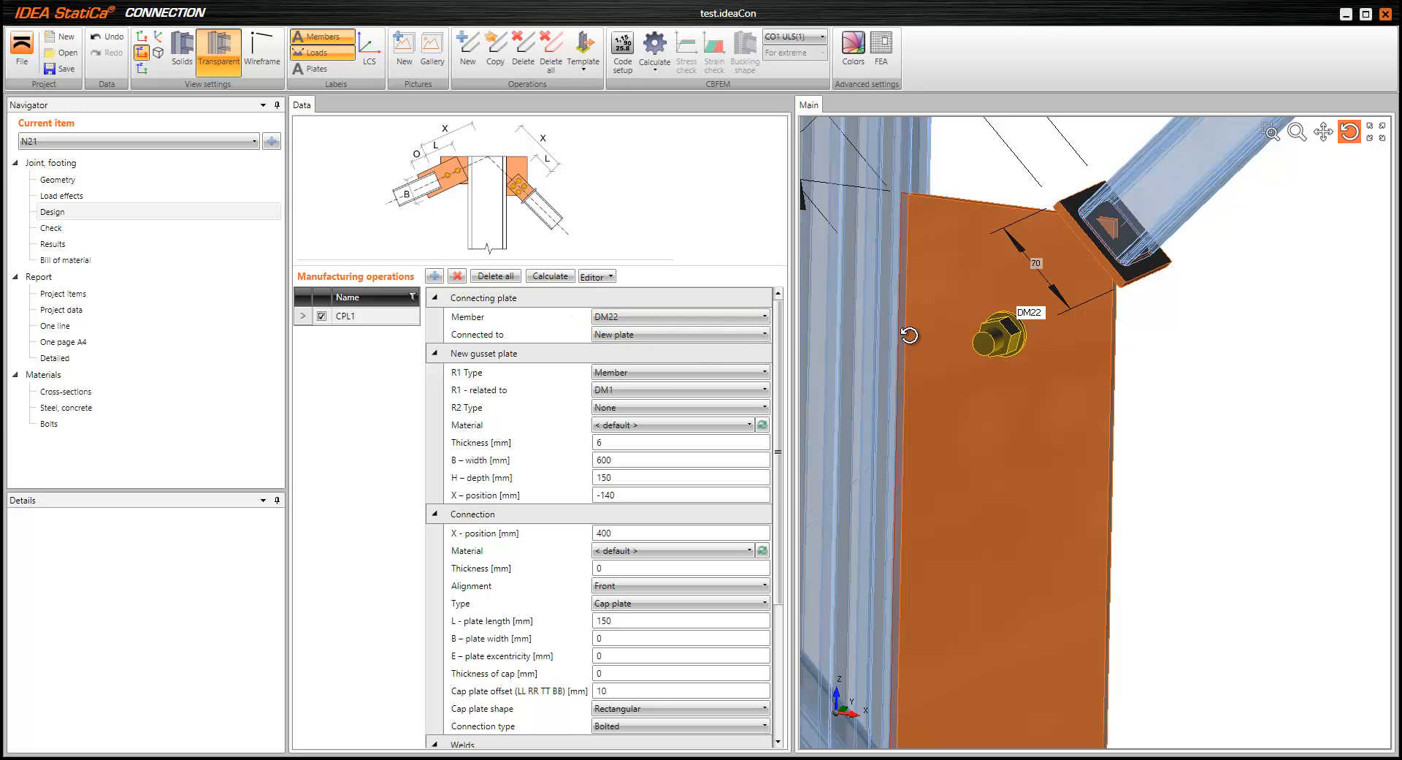
drag(911, 336, 910, 333)
Edit the gusset plate's shape by chamfering corners 2 and 3 with a value of 30 mm
click(596, 276)
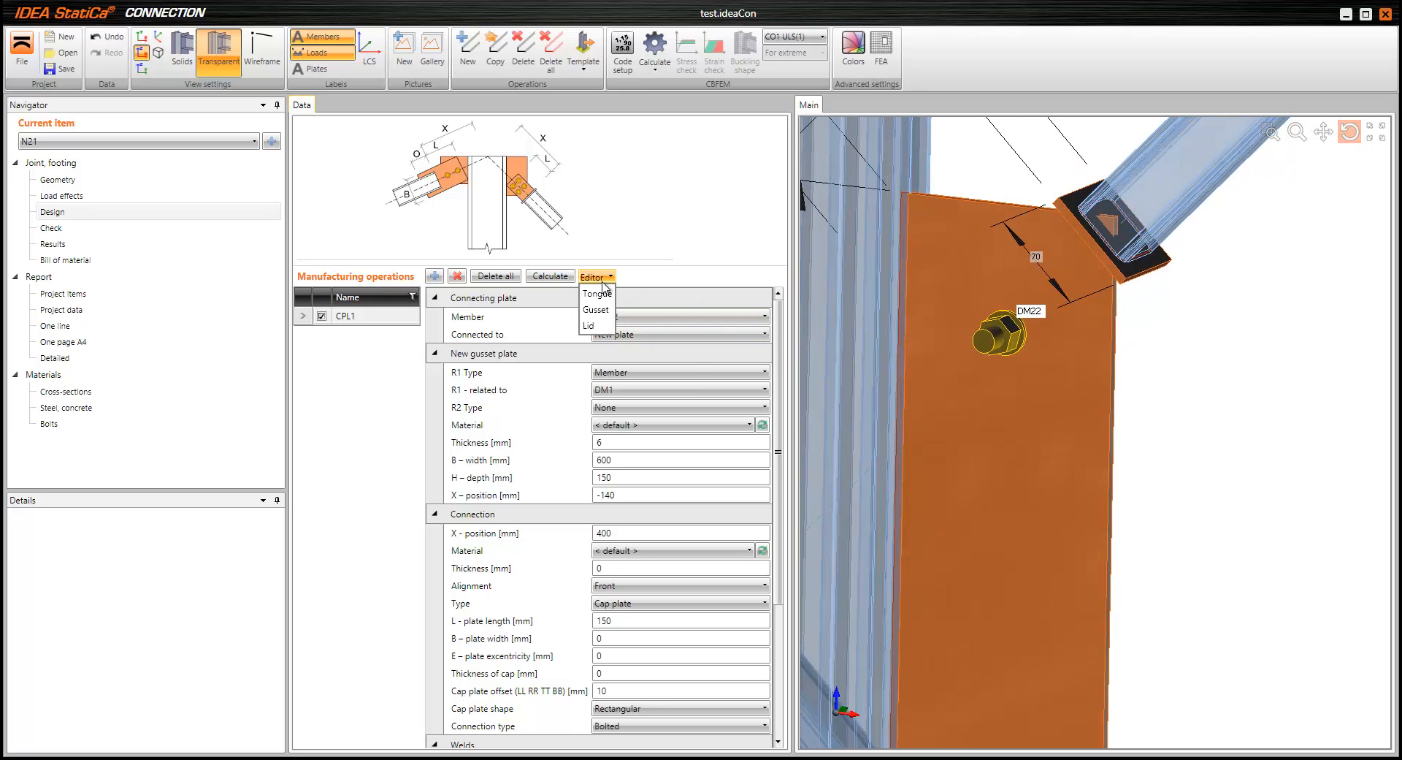
click(596, 310)
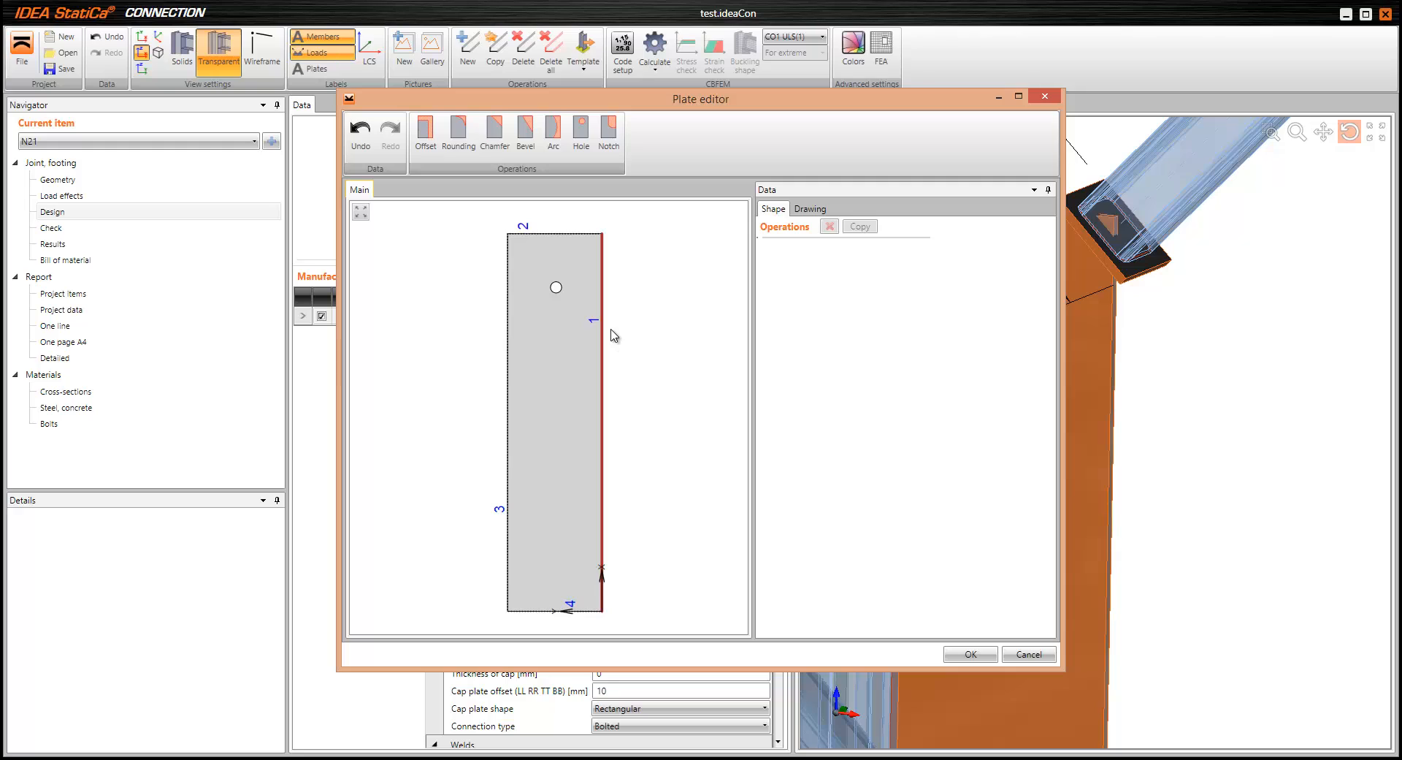
click(495, 133)
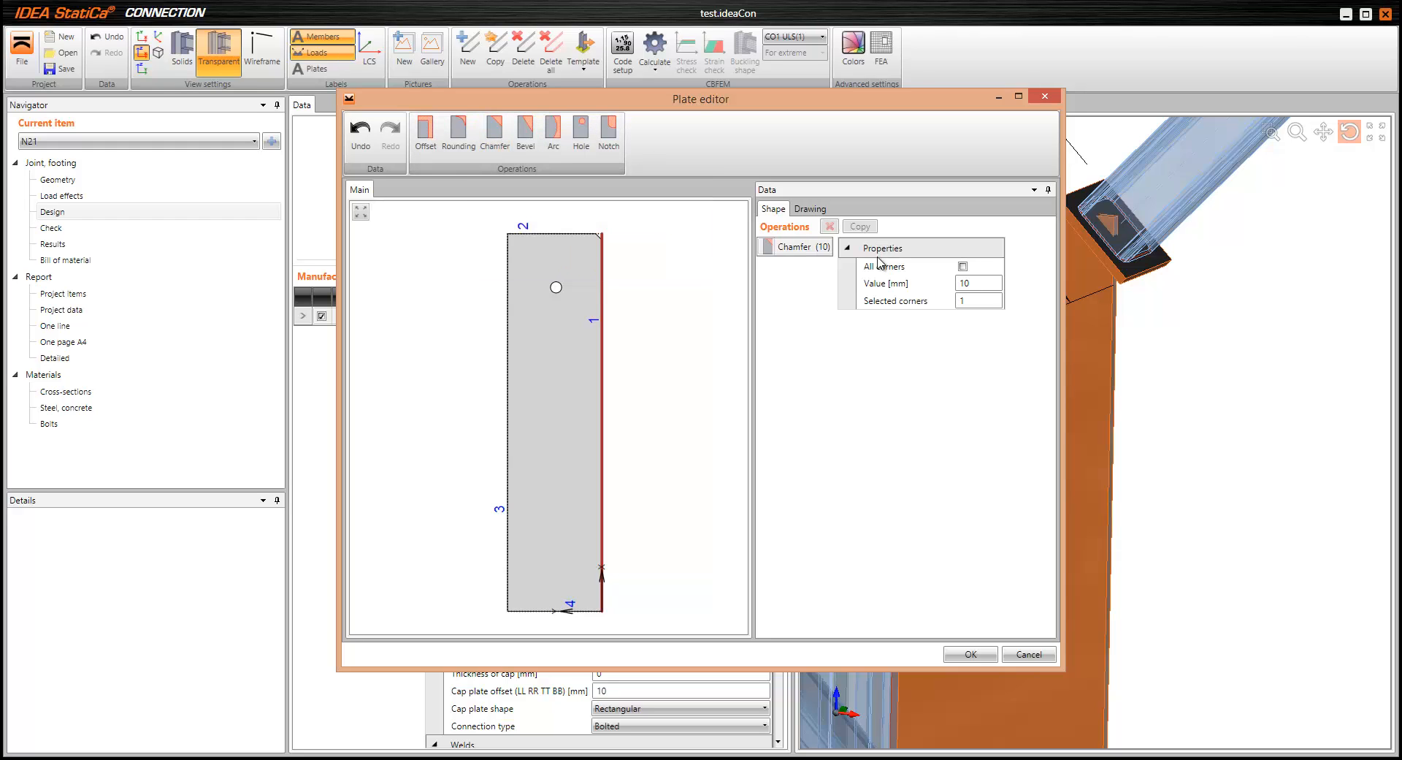
click(966, 301)
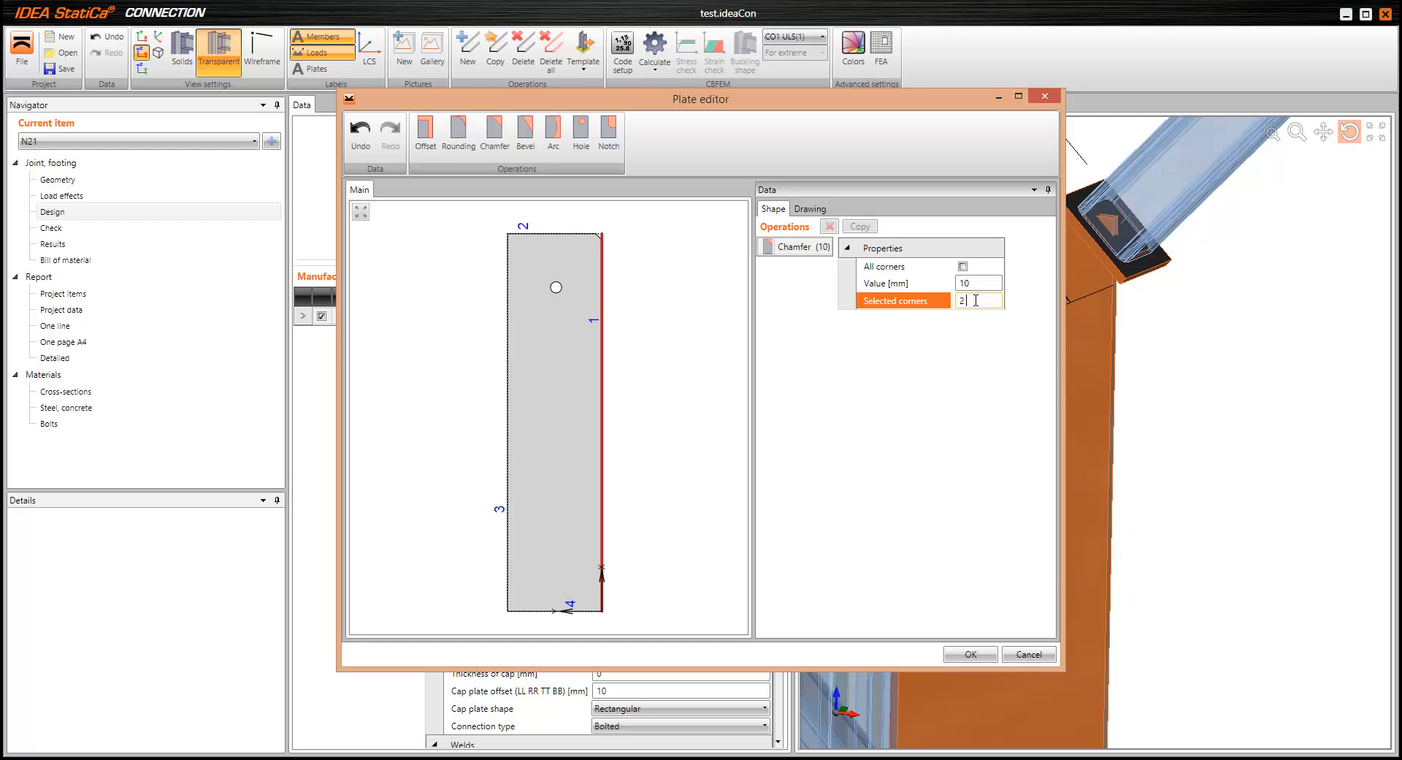
click(978, 282)
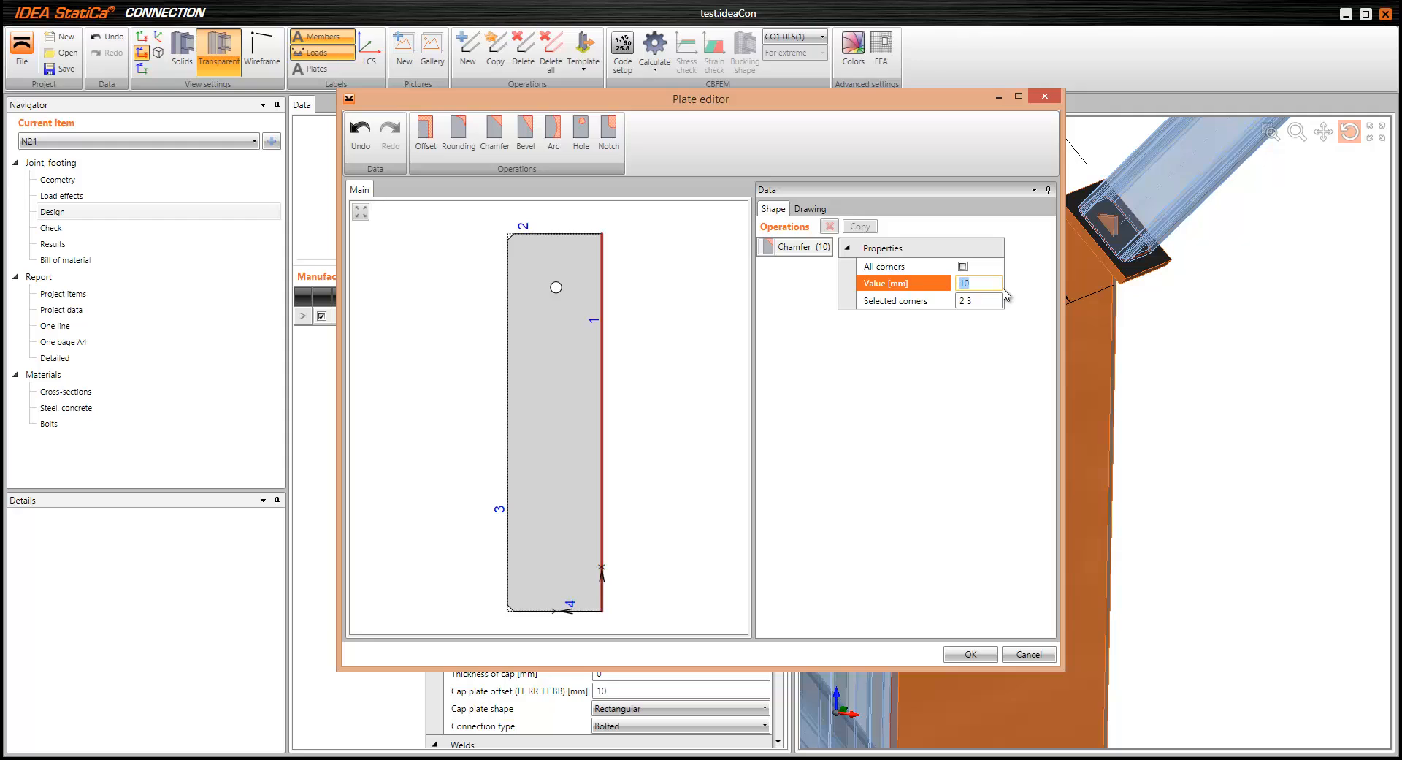
key(Tab)
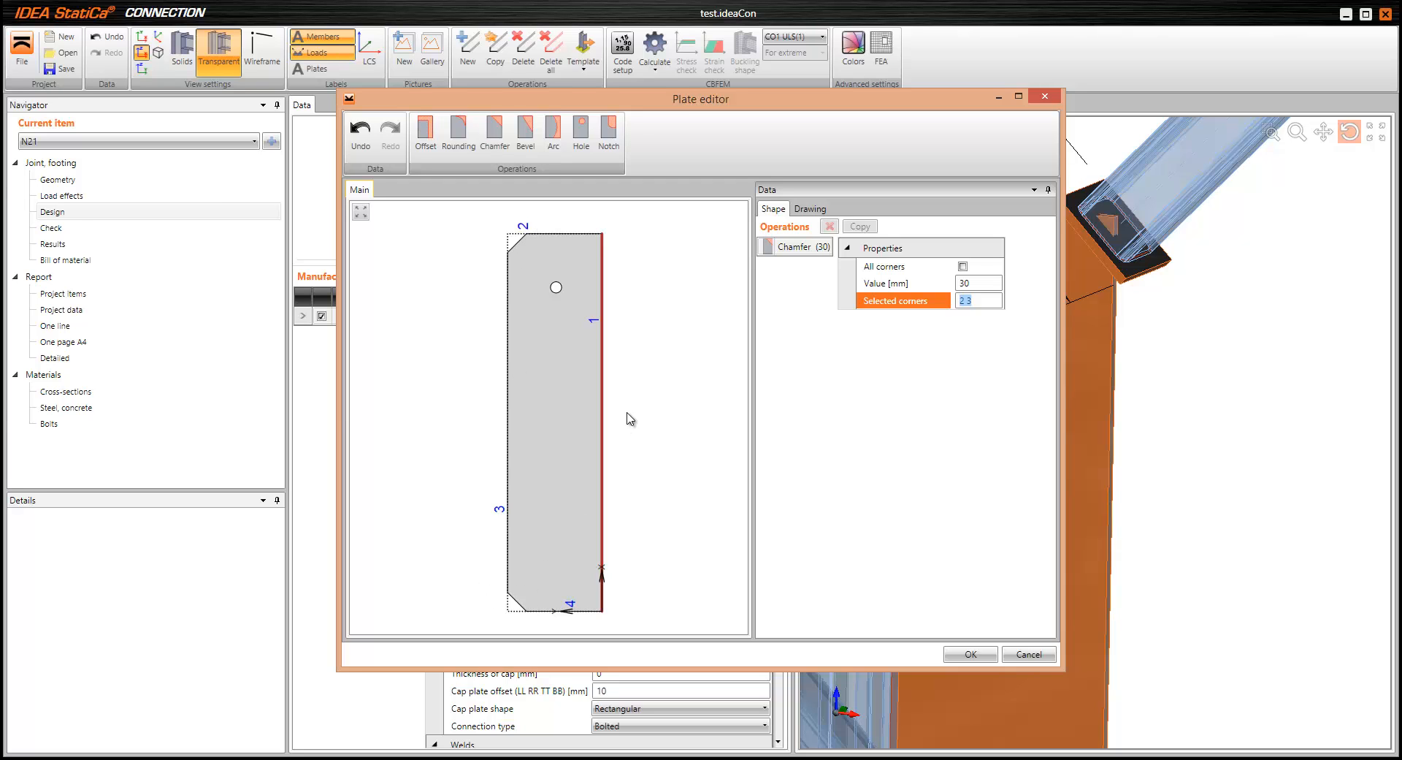
click(971, 654)
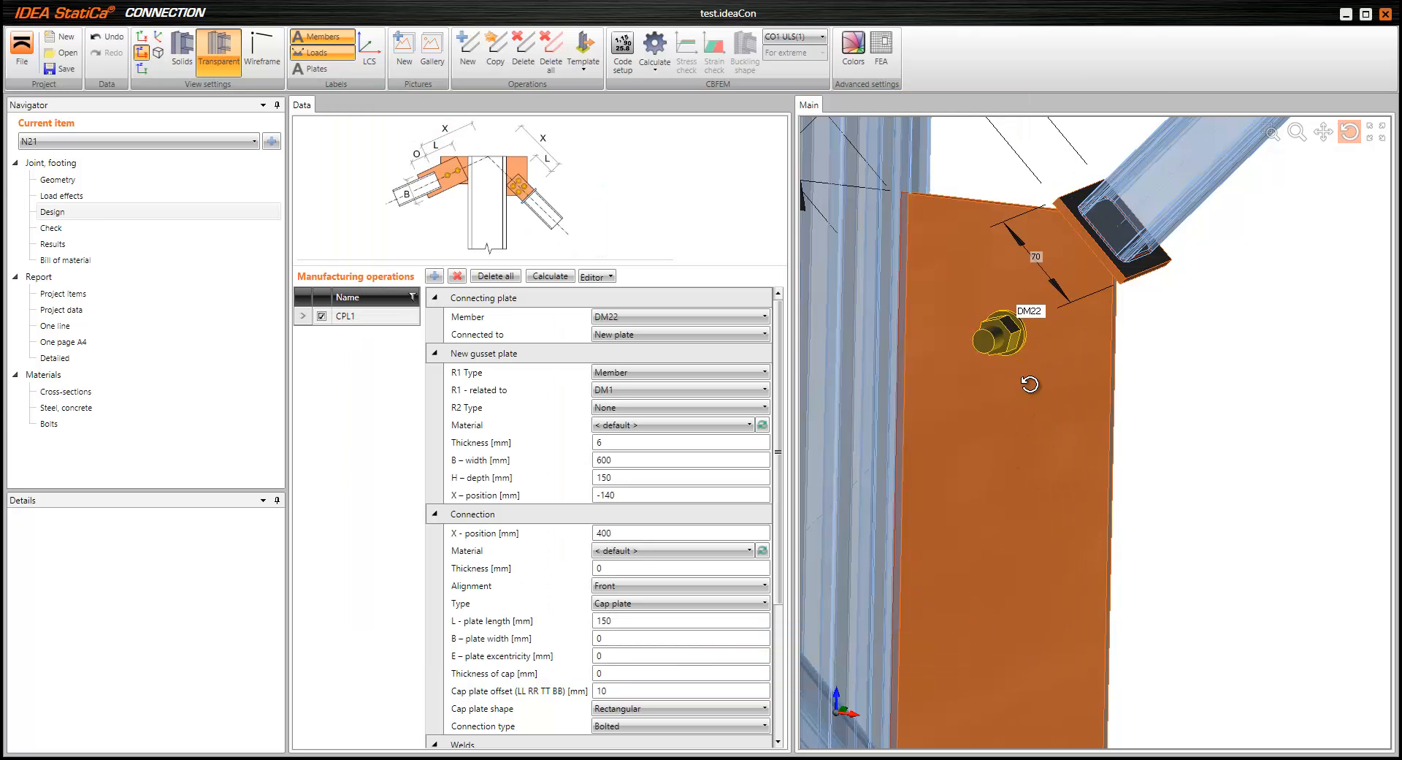
Copy the connecting plate operation CPL1 and assign the copy to member DM21
drag(1033, 382, 1053, 323)
scroll(1053, 323, up, 3)
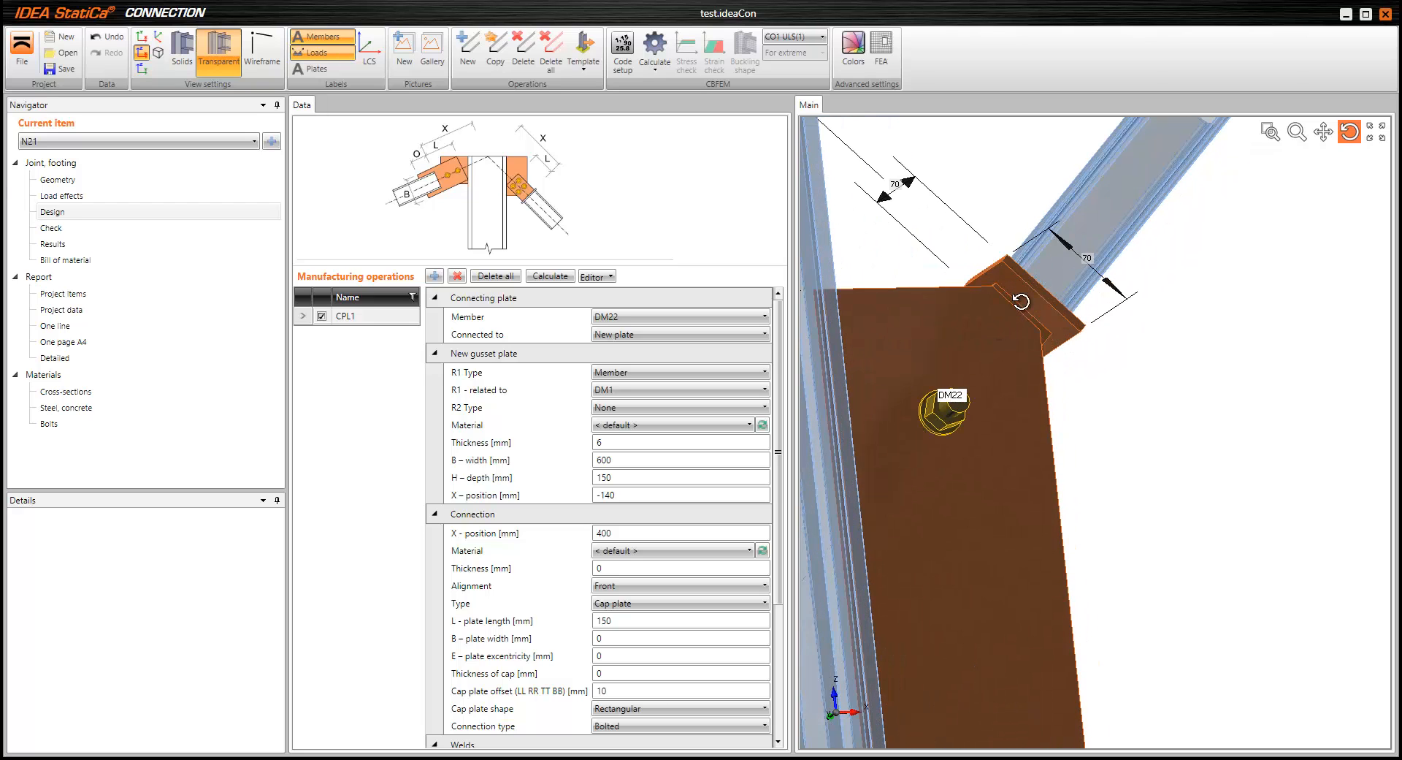
scroll(972, 375, down, 5)
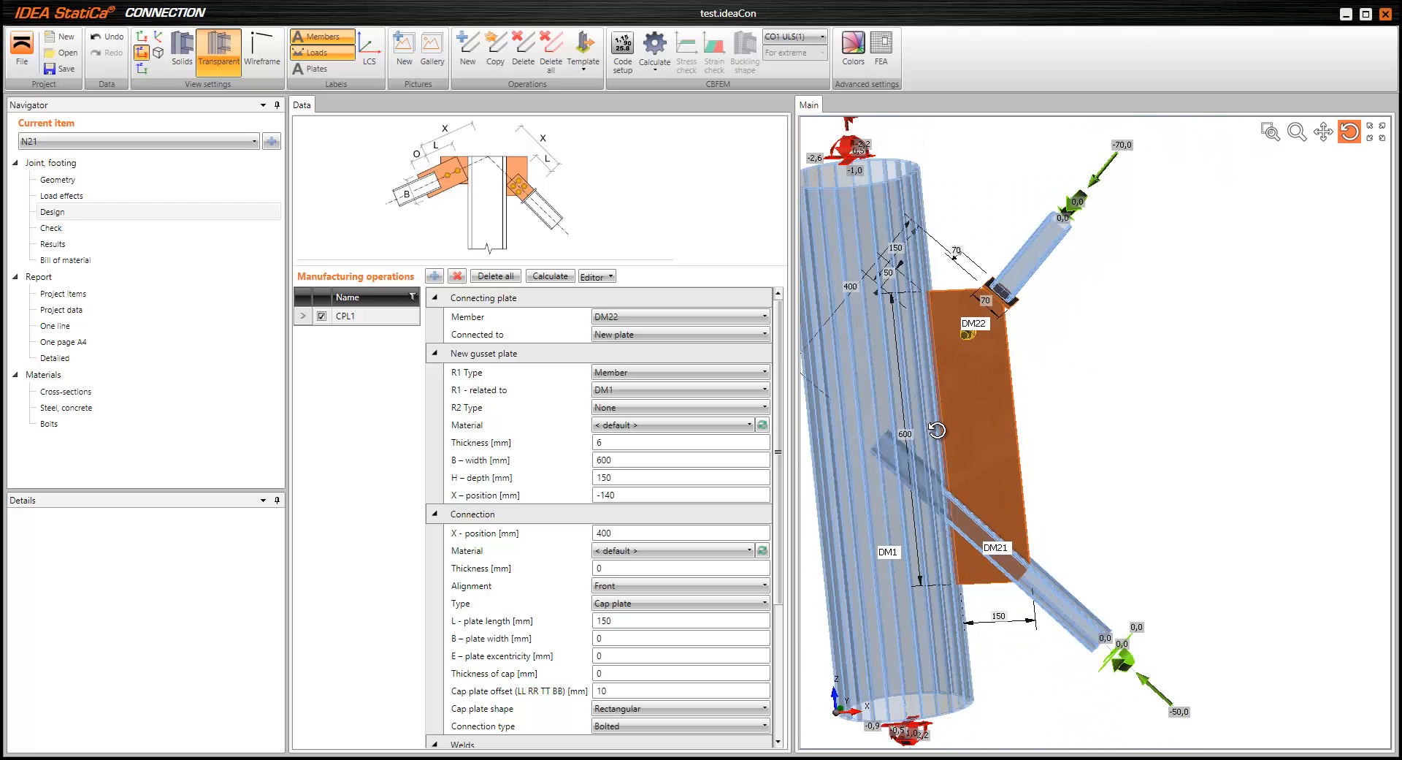
drag(897, 463, 873, 376)
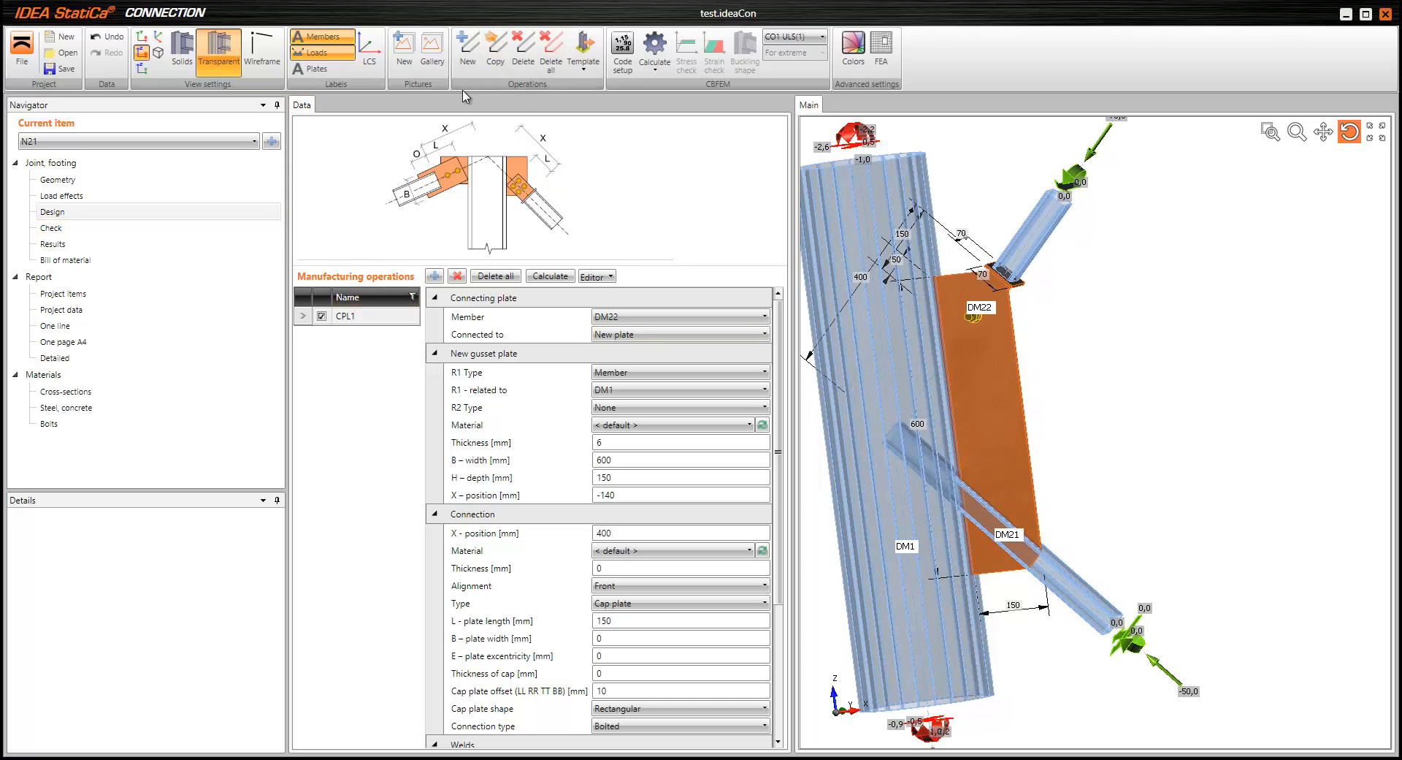
click(496, 56)
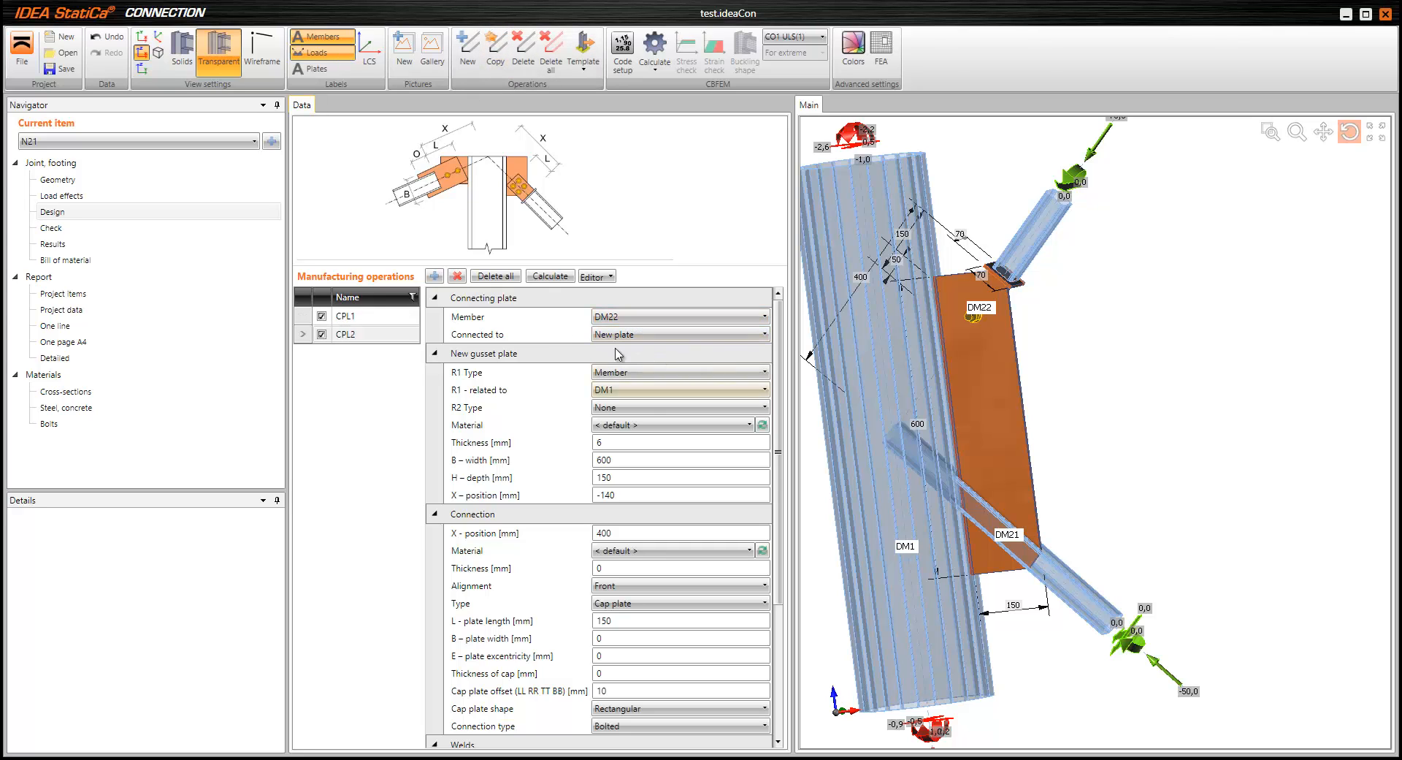
click(621, 318)
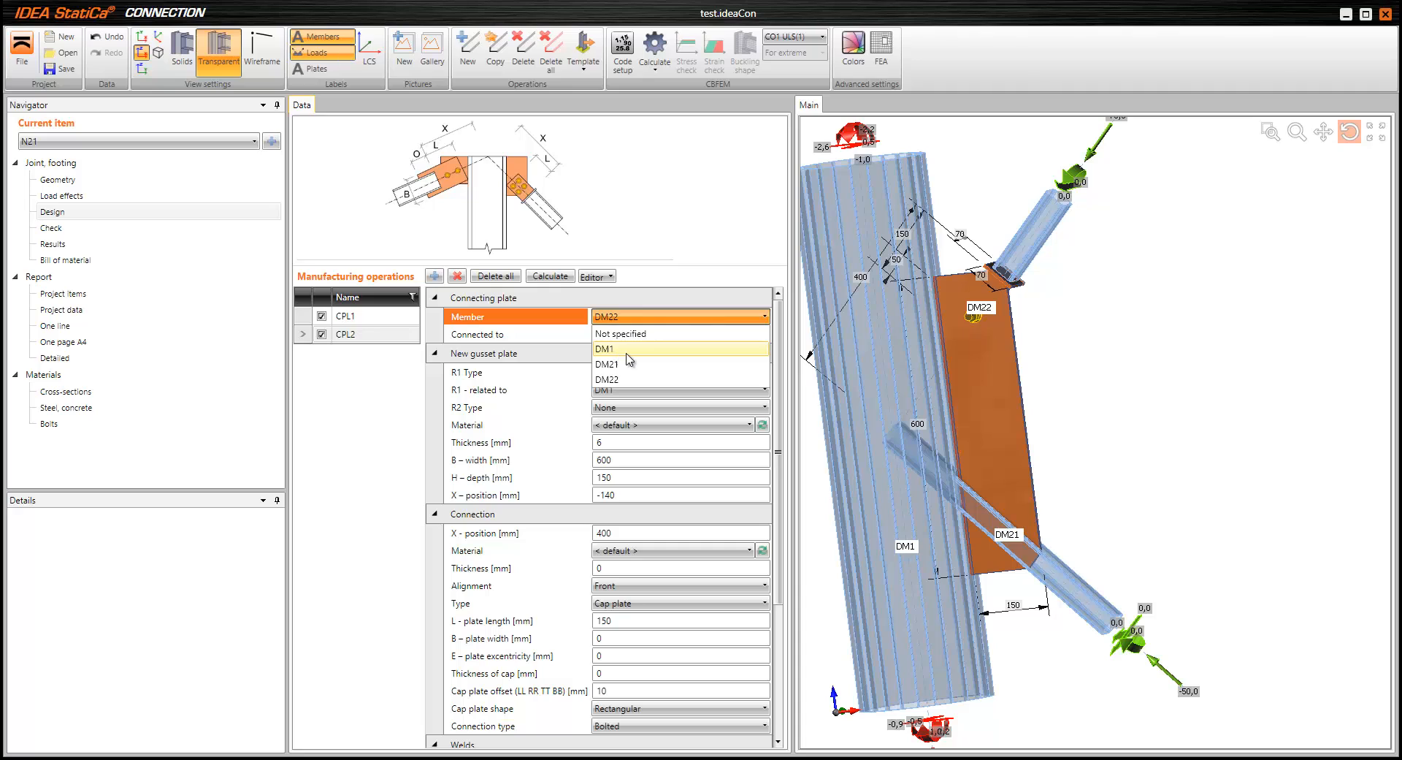
click(627, 363)
Connect diagonal DM21 to the existing gusset plate CPL1a instead of a new plate
click(639, 336)
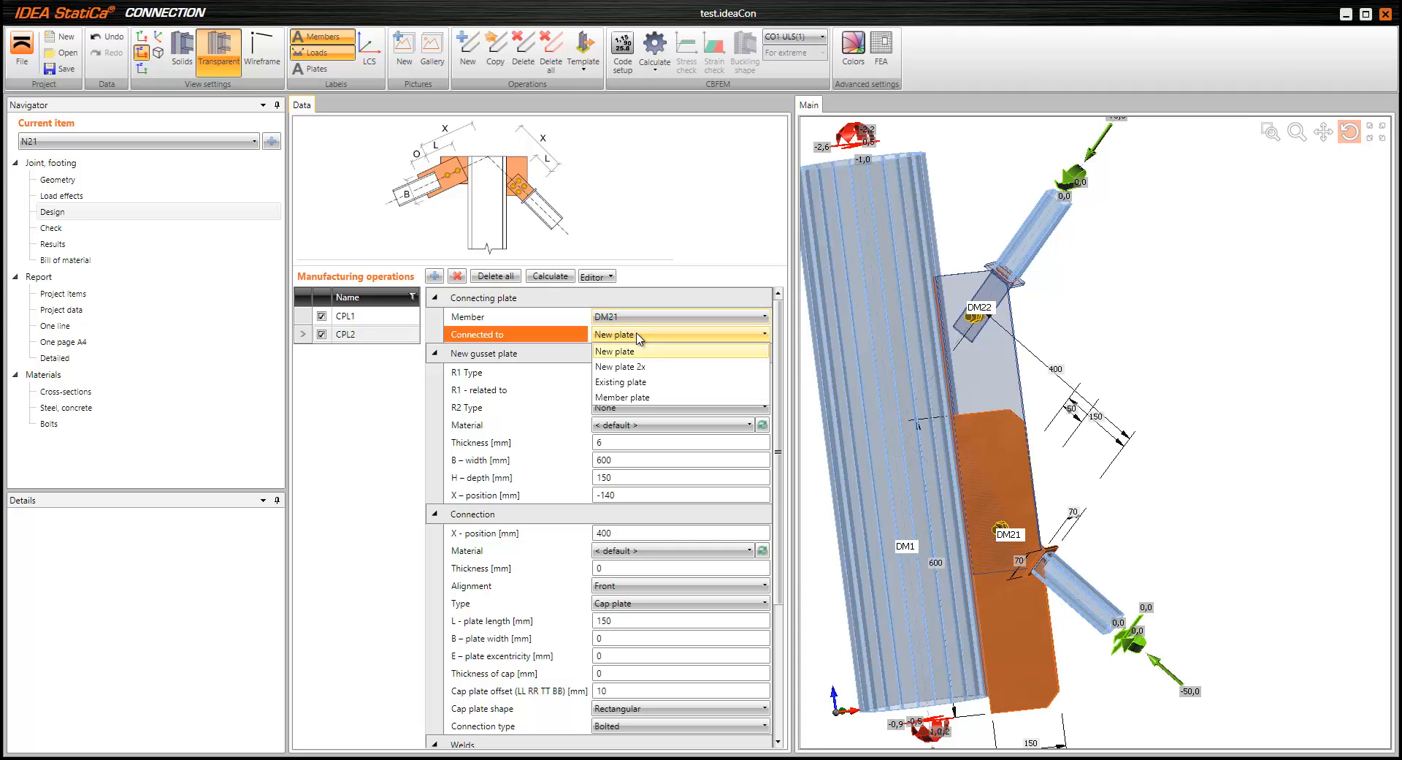
click(646, 382)
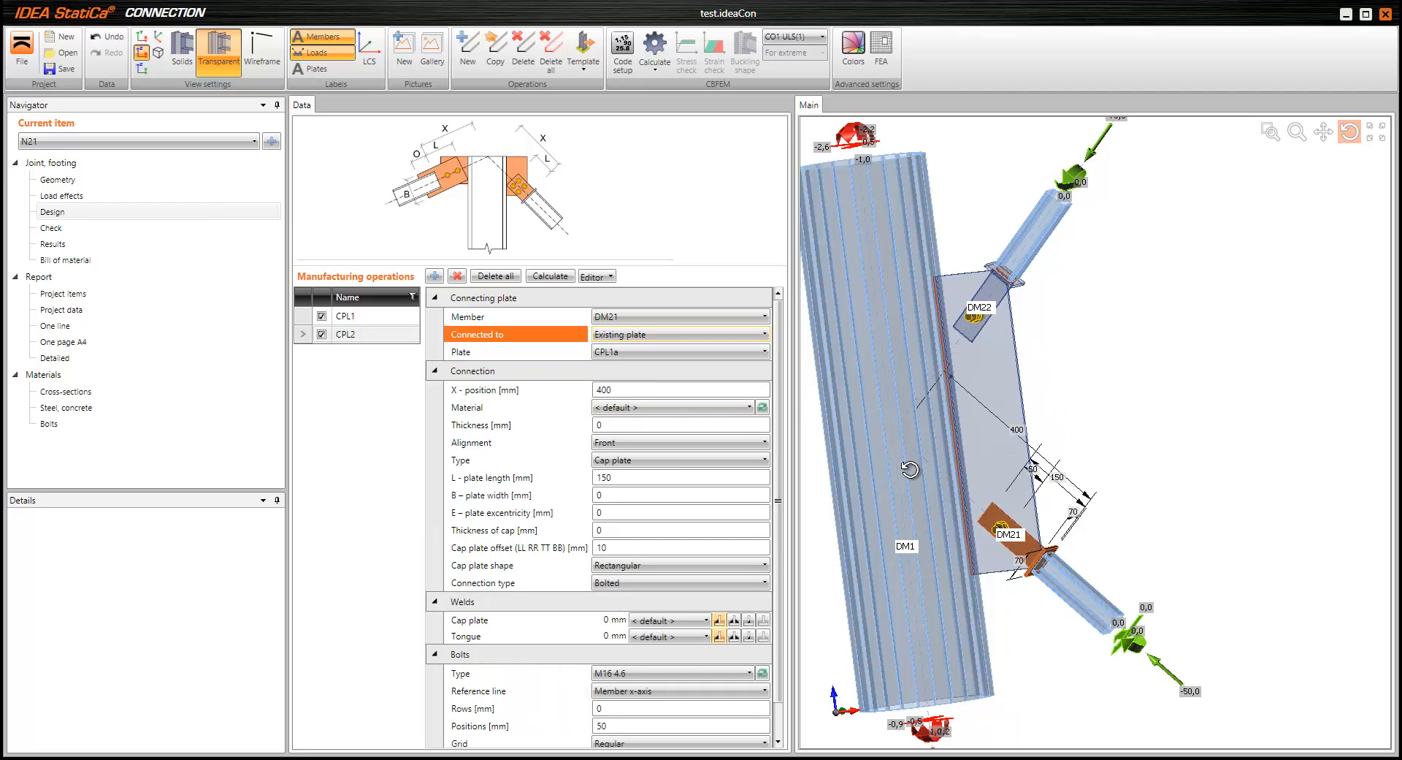
drag(911, 471, 1024, 384)
mouse_move(1047, 481)
mouse_down()
mouse_move(992, 515)
mouse_move(1036, 500)
mouse_move(1013, 420)
mouse_move(1089, 420)
mouse_move(1063, 469)
mouse_up()
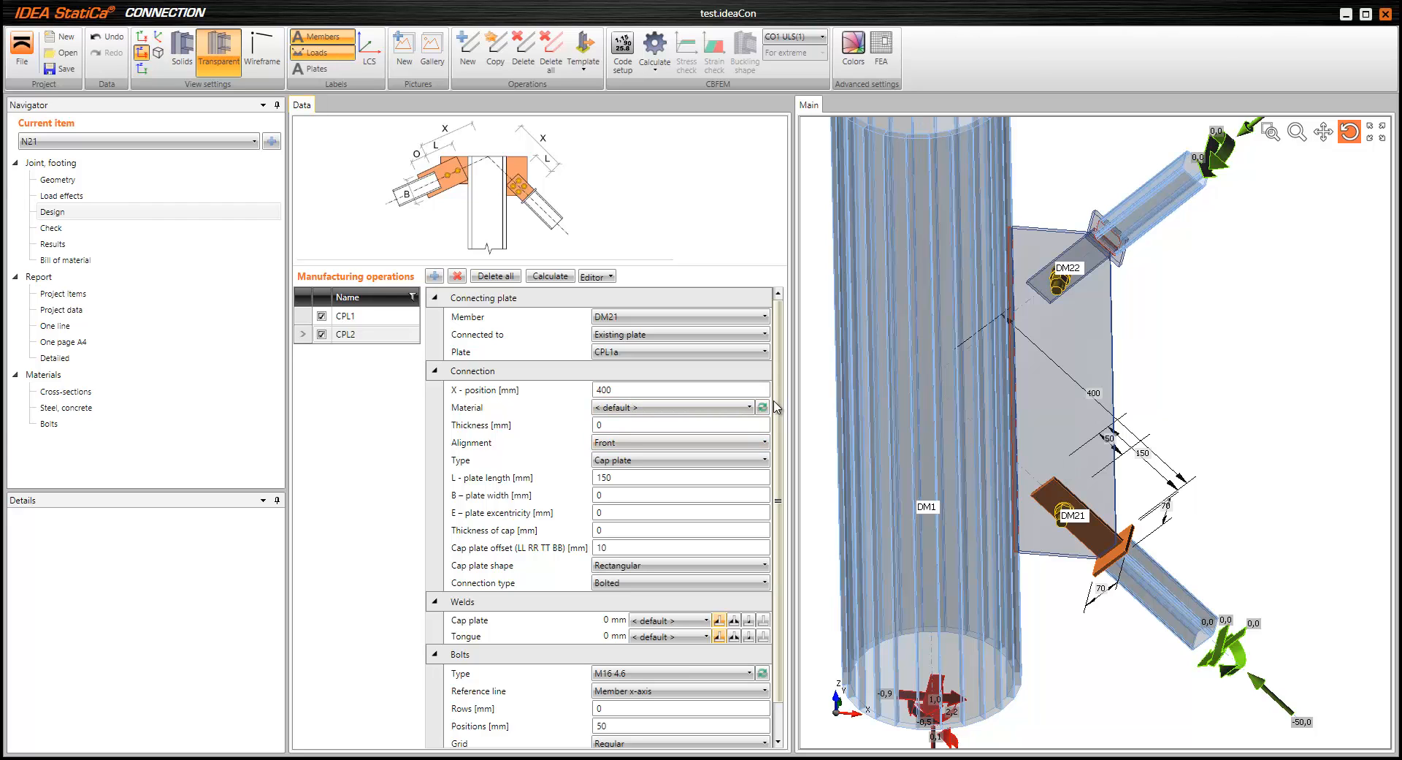
Set the bolt positions of DM21's connection to 50 50 mm for two bolts in a row
drag(779, 408, 780, 446)
drag(1001, 500, 1063, 531)
scroll(1071, 536, up, 2)
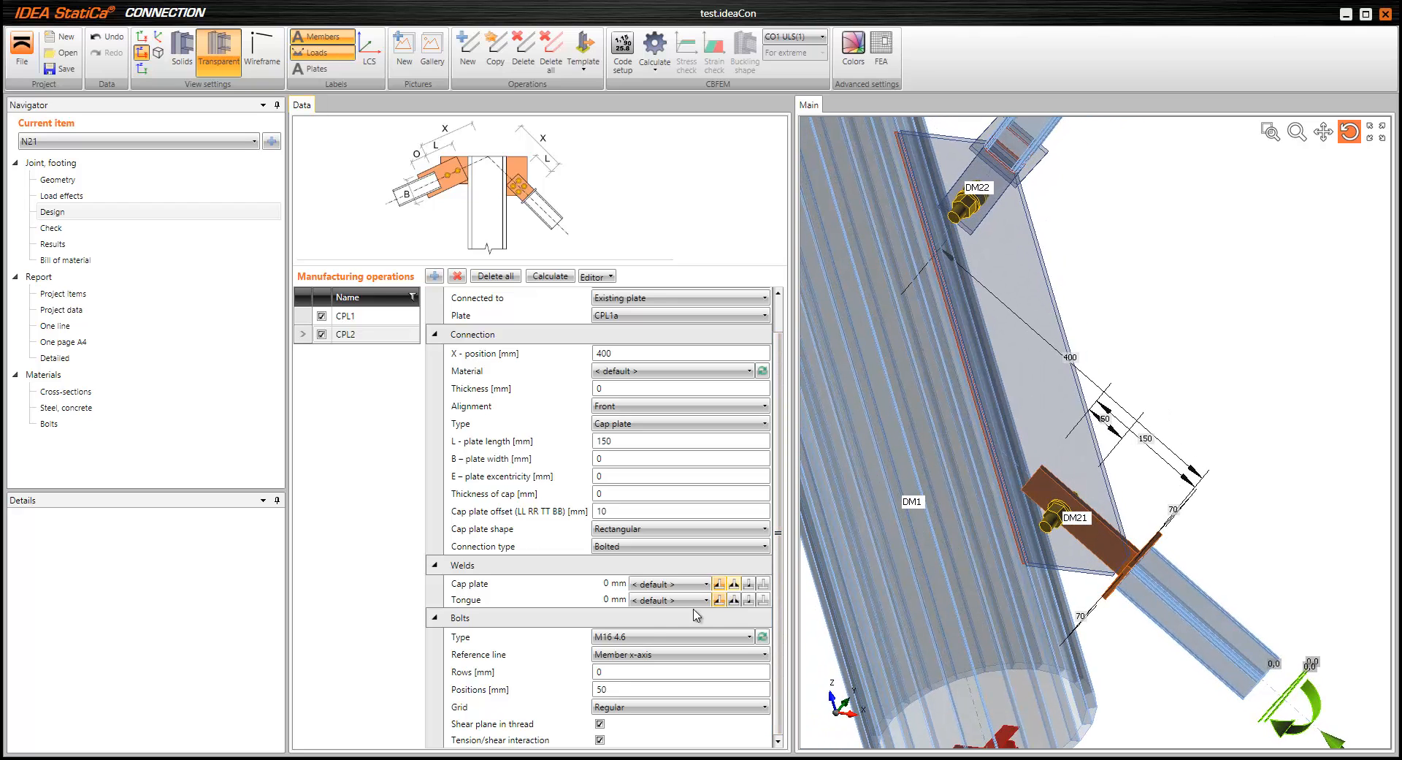
click(625, 690)
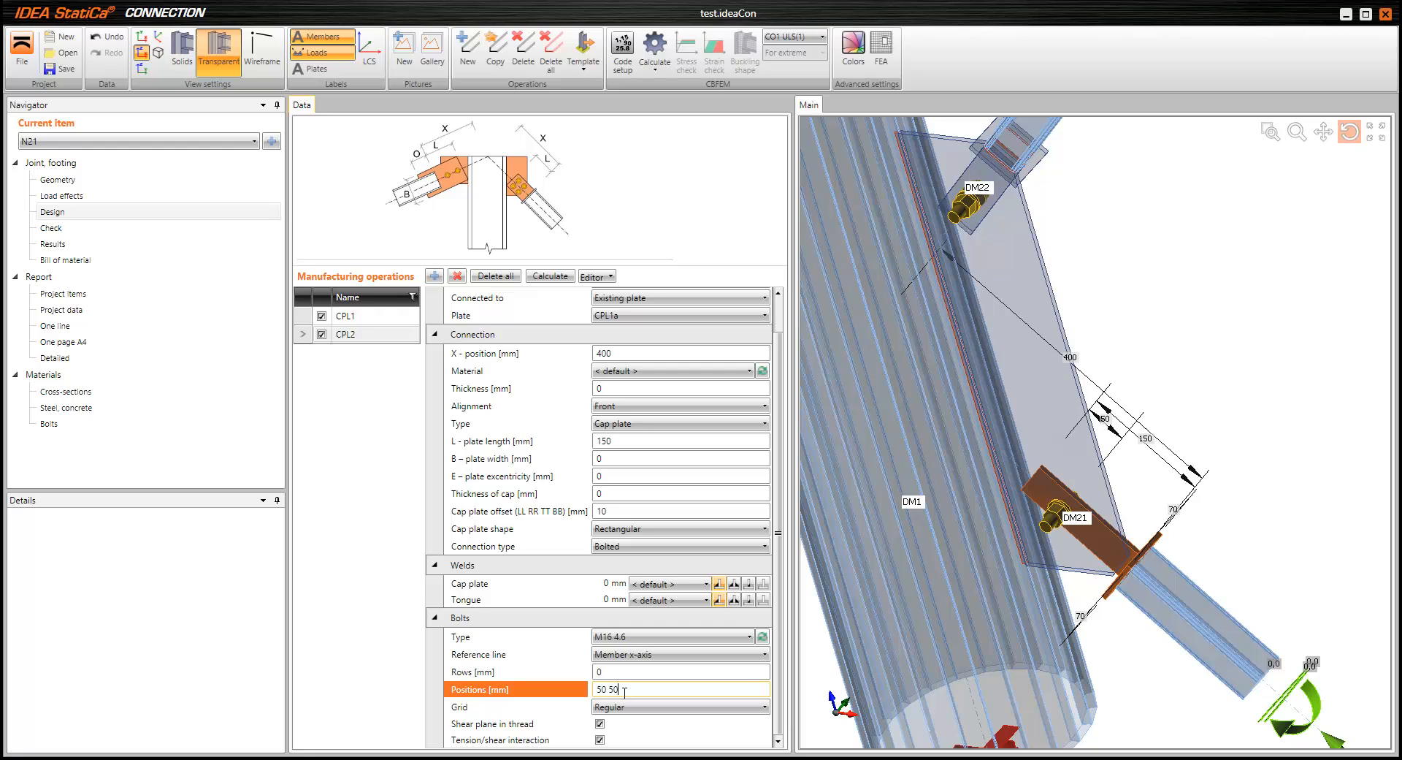
key(Return)
drag(1018, 485, 1043, 522)
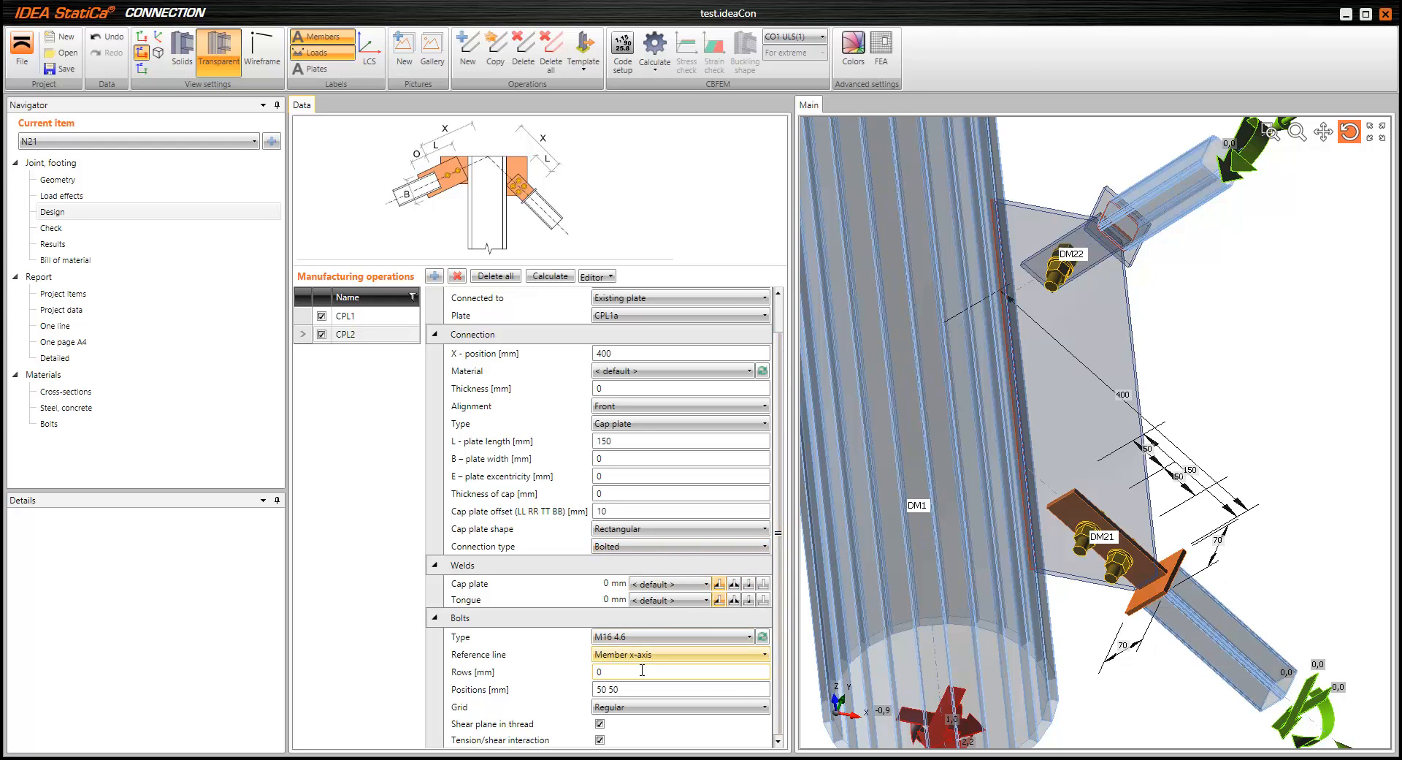
Change DM21's connection type to Cap plate 2x and set its plate width to 70 mm
click(657, 424)
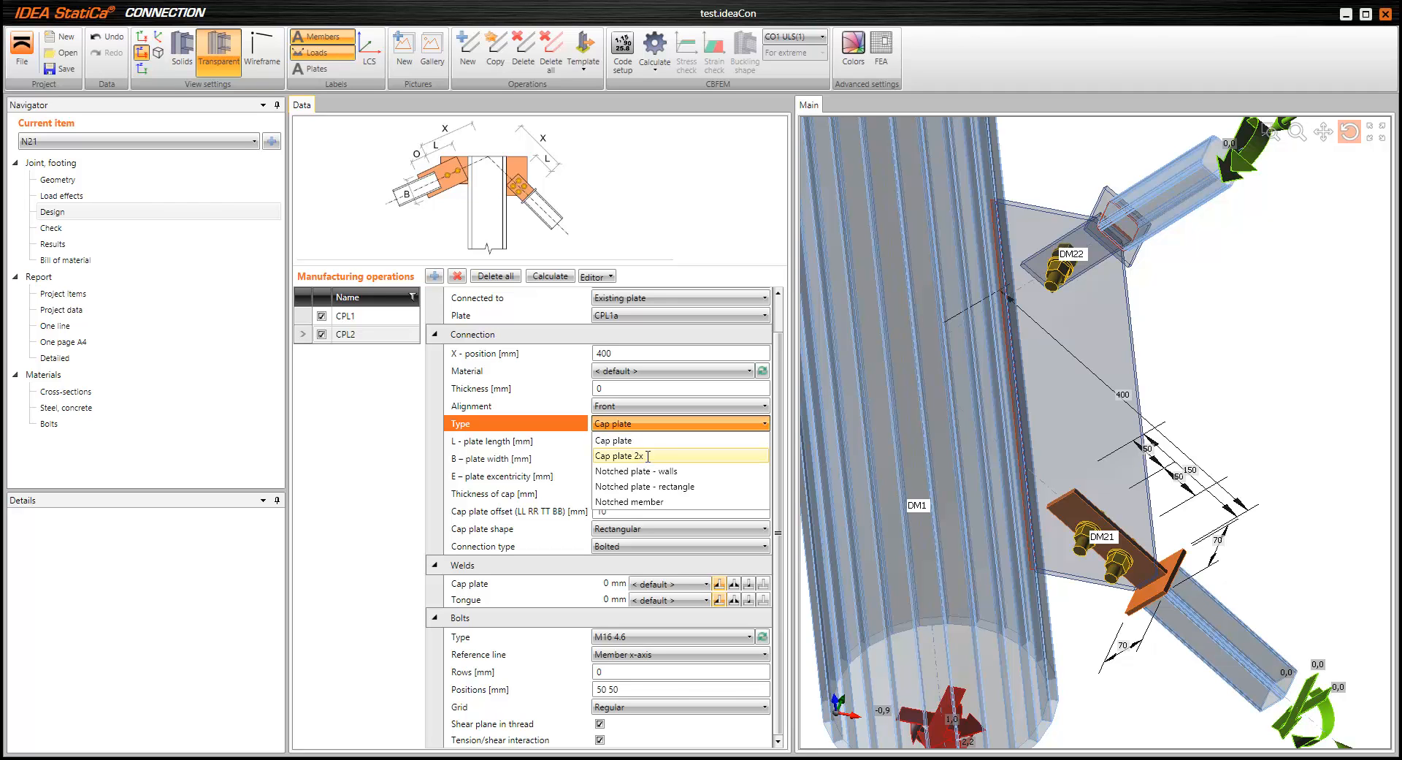
click(648, 457)
scroll(1116, 518, up, 3)
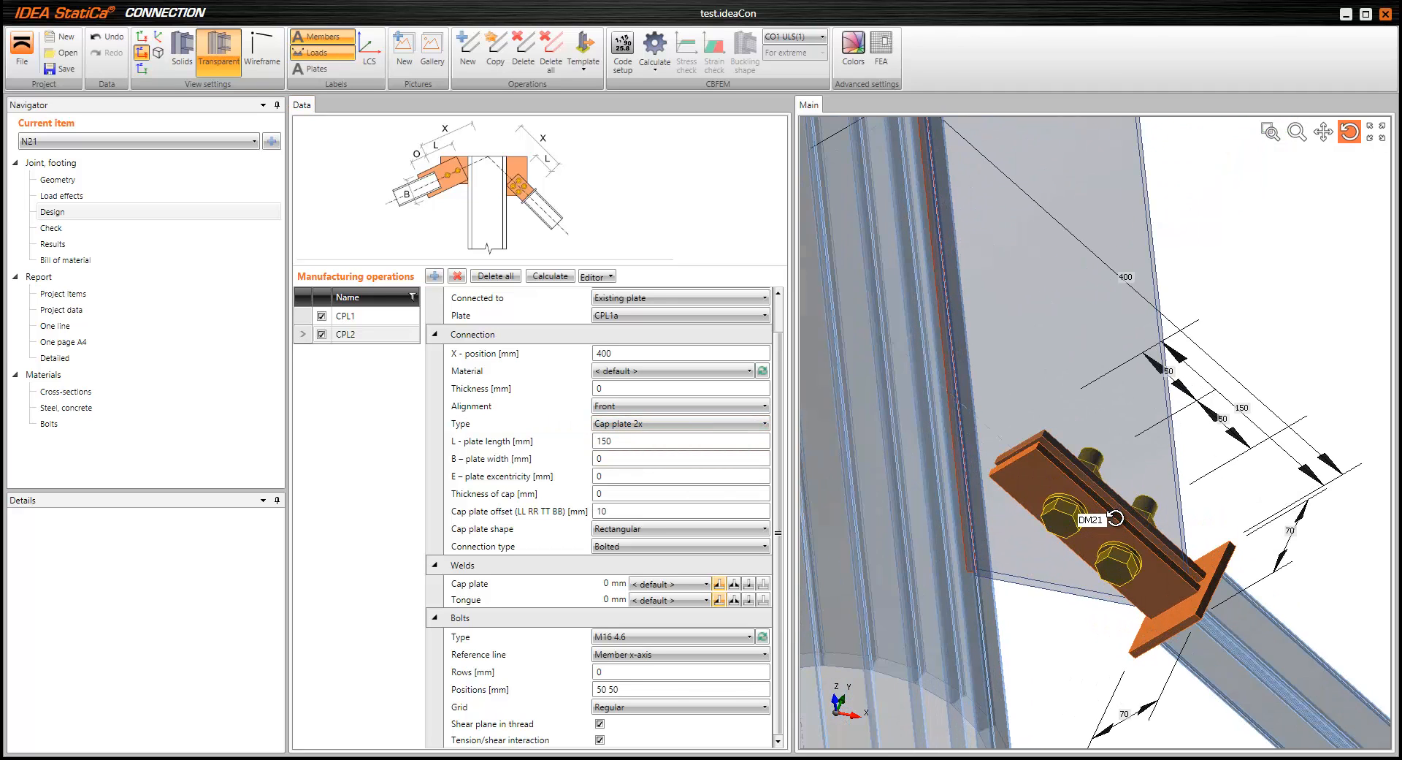
drag(1091, 547, 1130, 493)
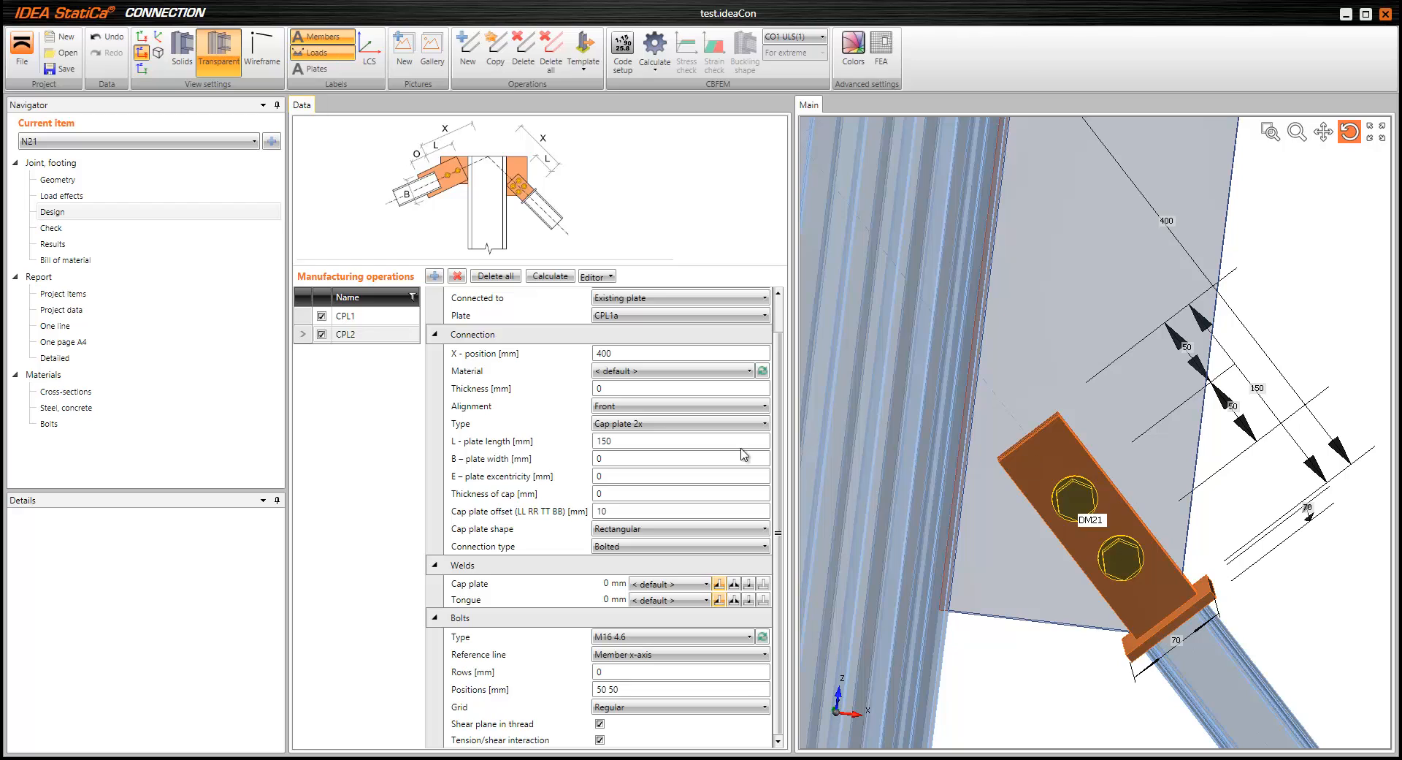
click(569, 459)
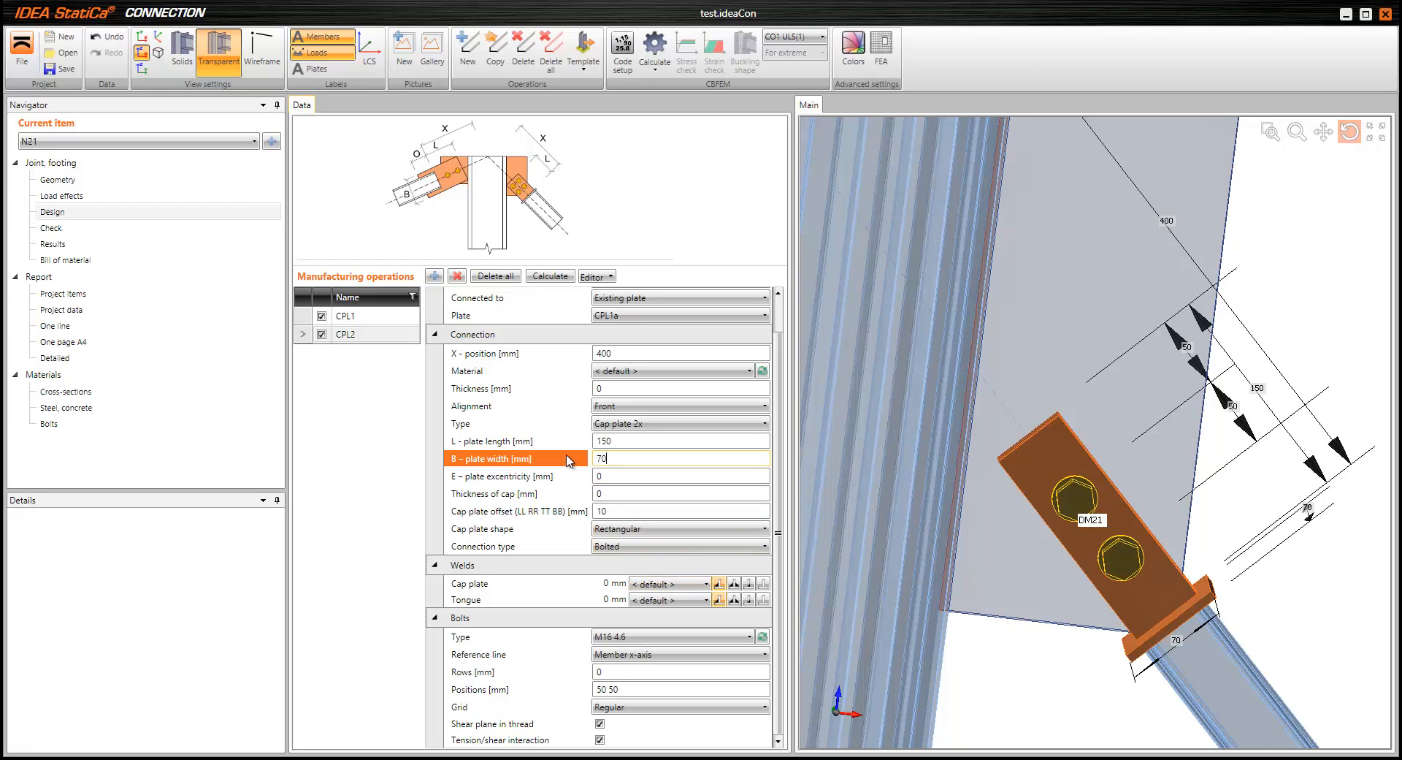
key(Tab)
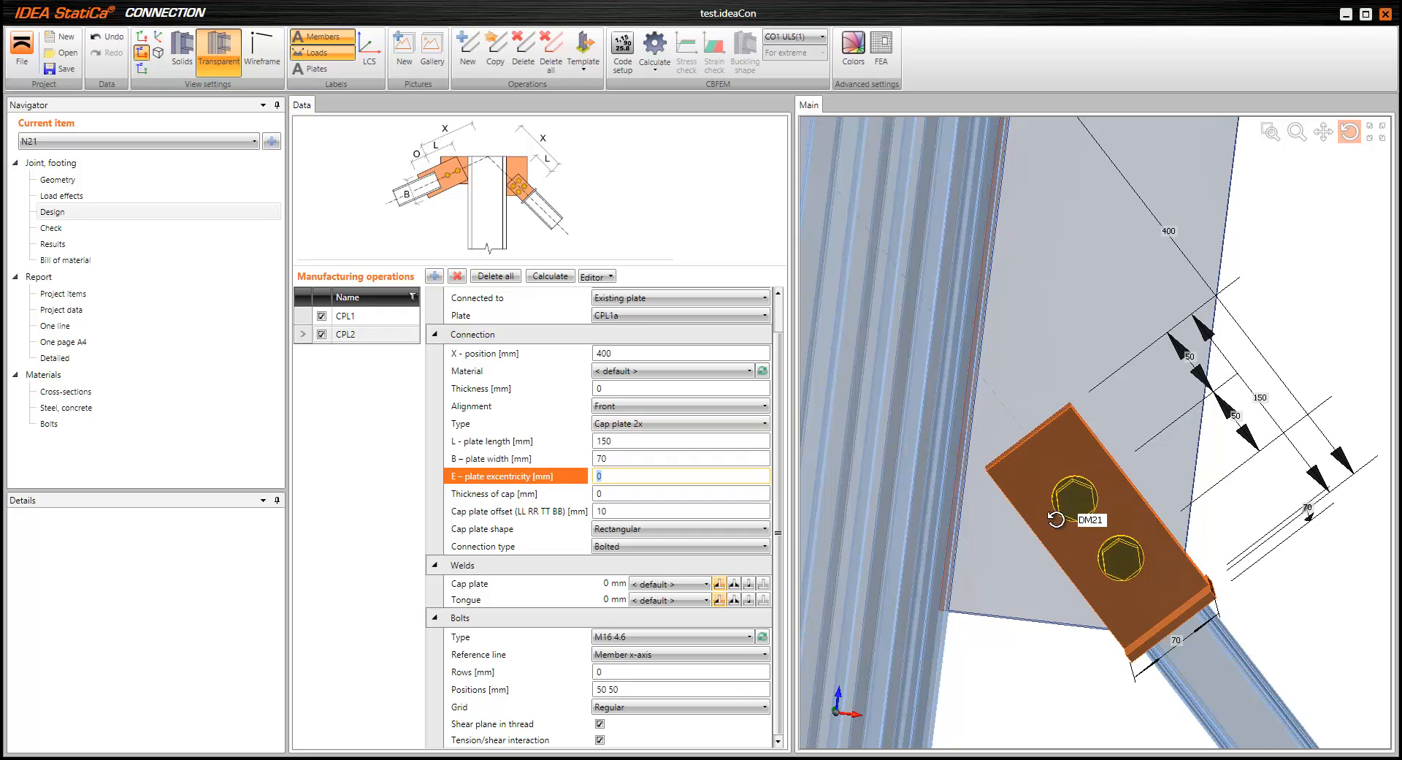
drag(1058, 520, 1092, 569)
scroll(1087, 539, down, 3)
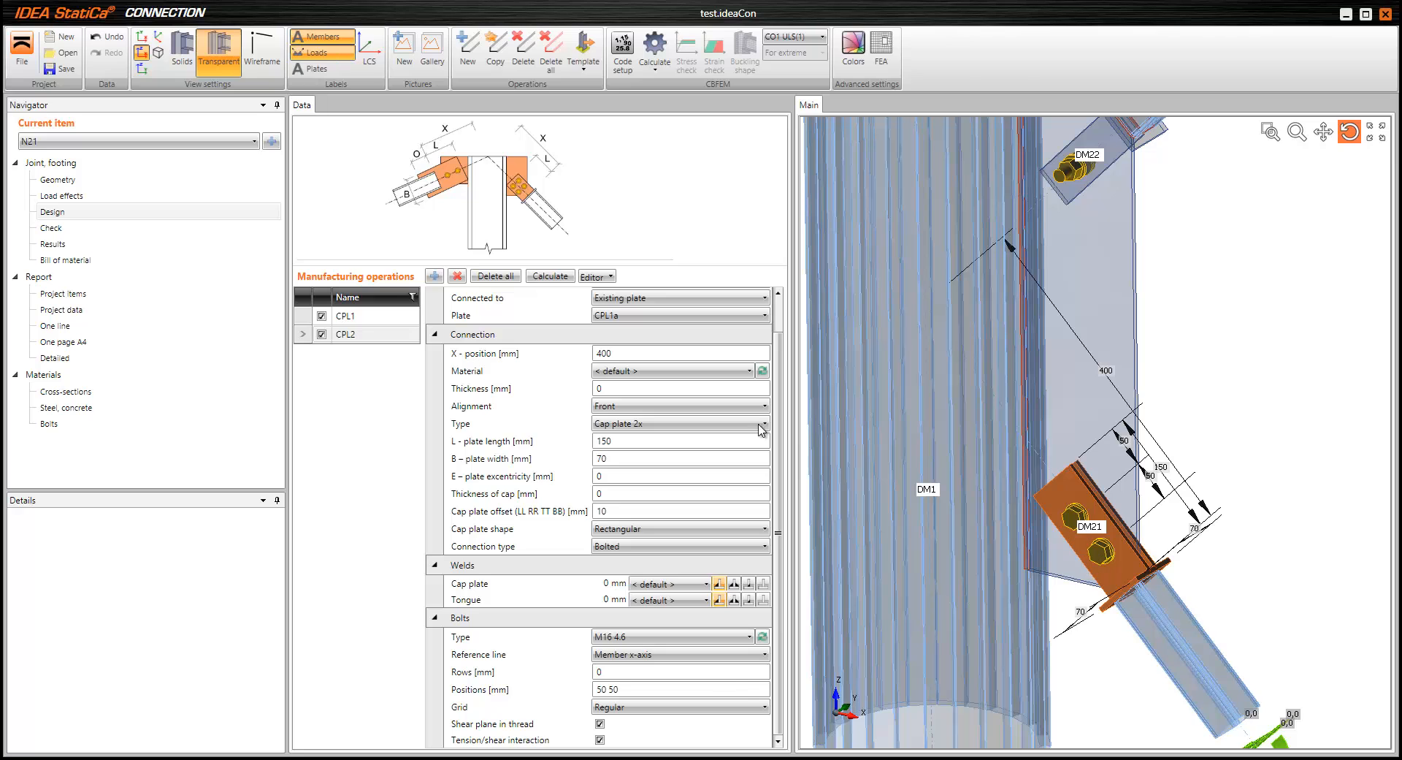
Set the connection plate width of operation CPL1 for diagonal DM22 to 70 mm
click(346, 316)
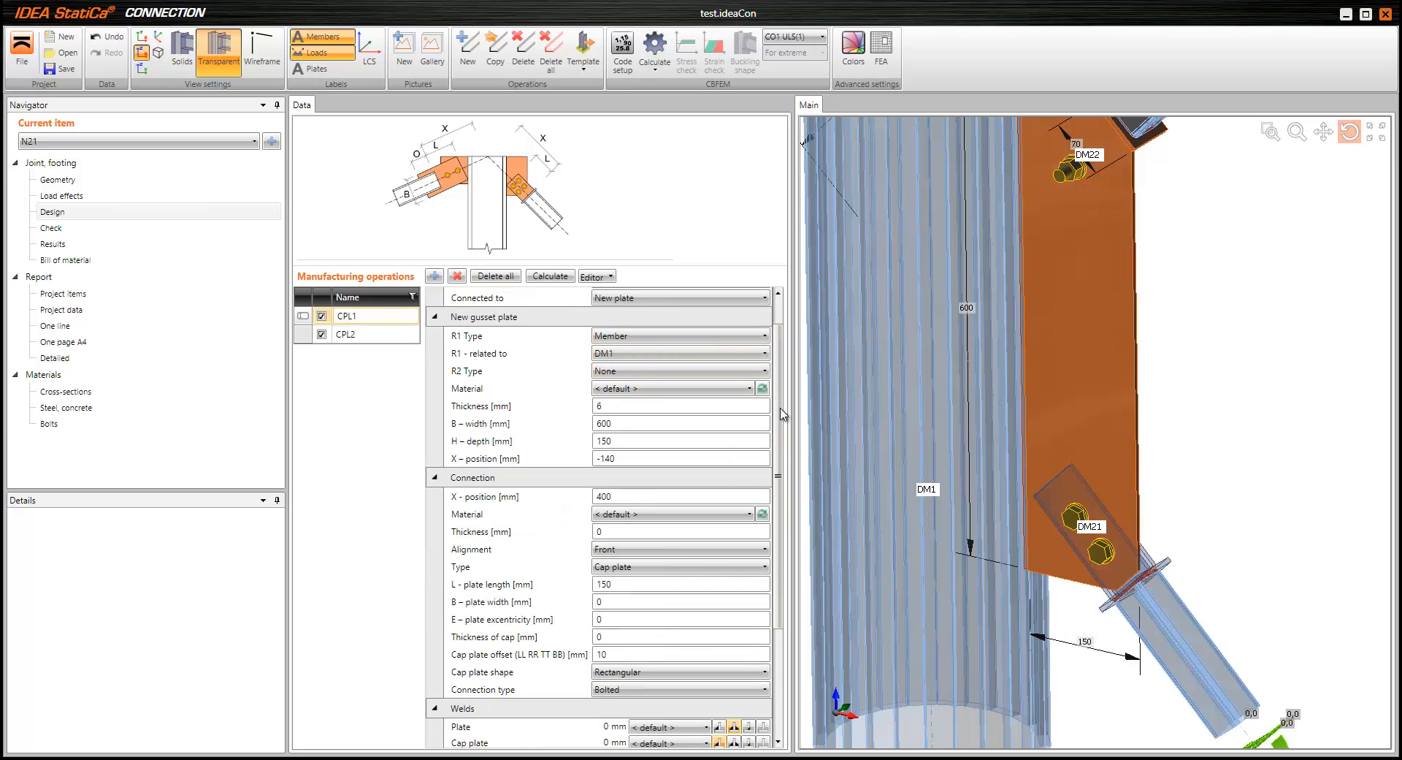
drag(877, 382, 879, 478)
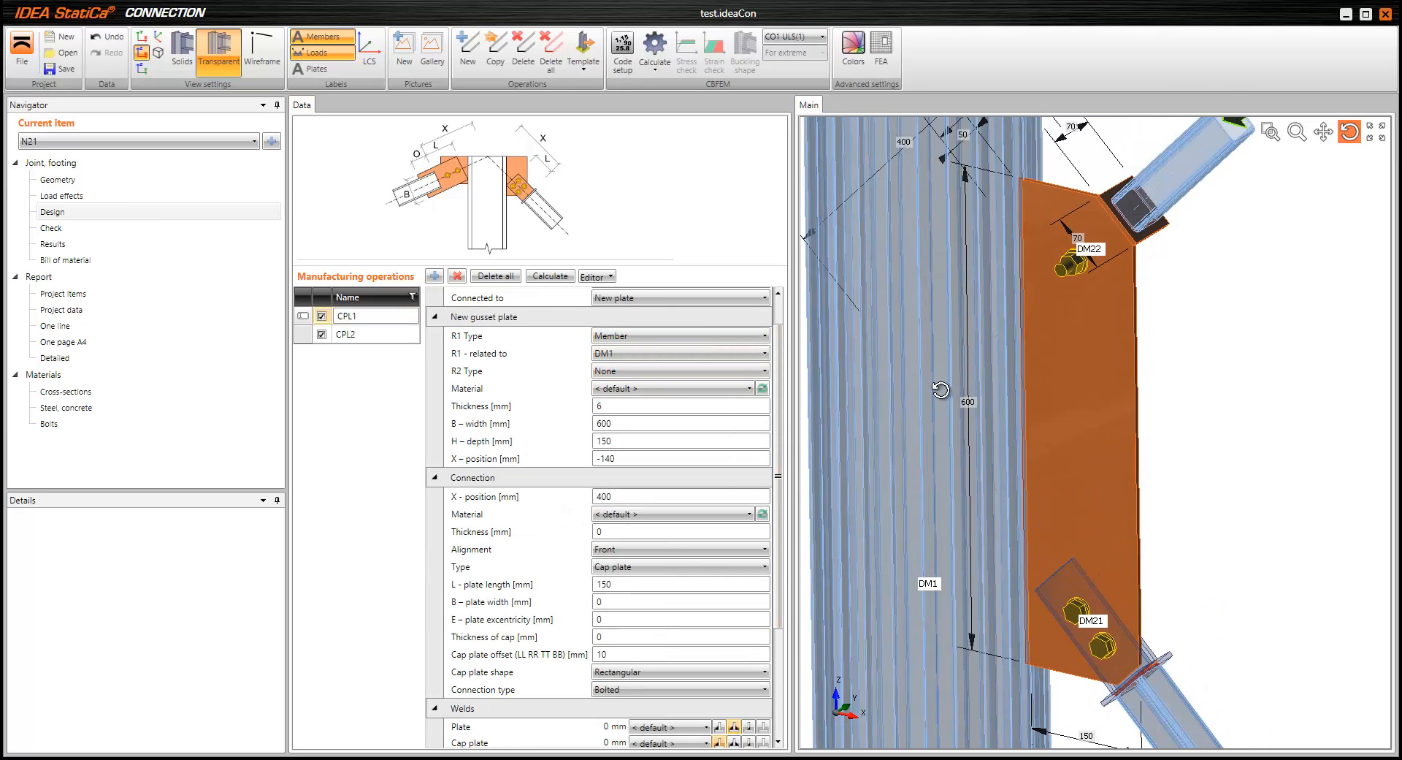
drag(941, 390, 955, 365)
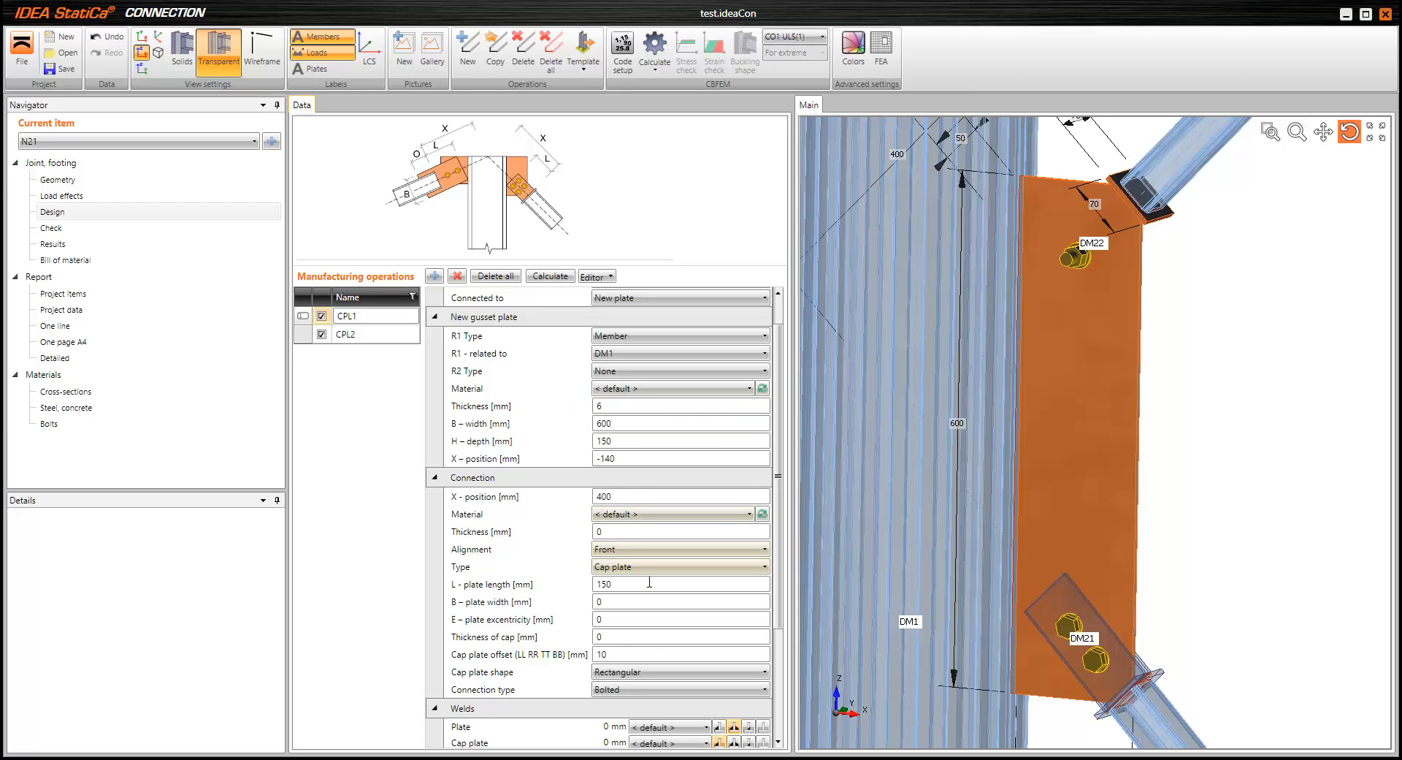
click(562, 603)
key(Tab)
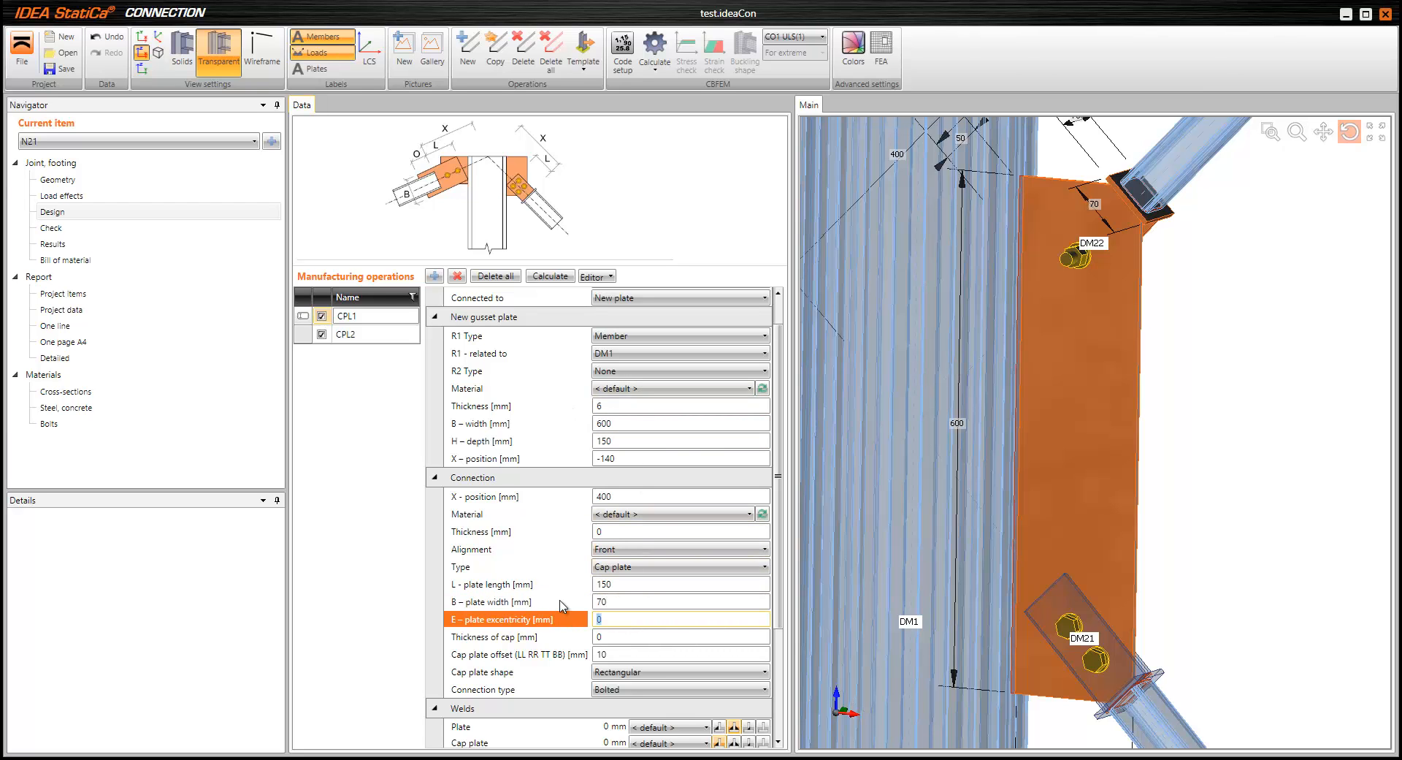
key(Return)
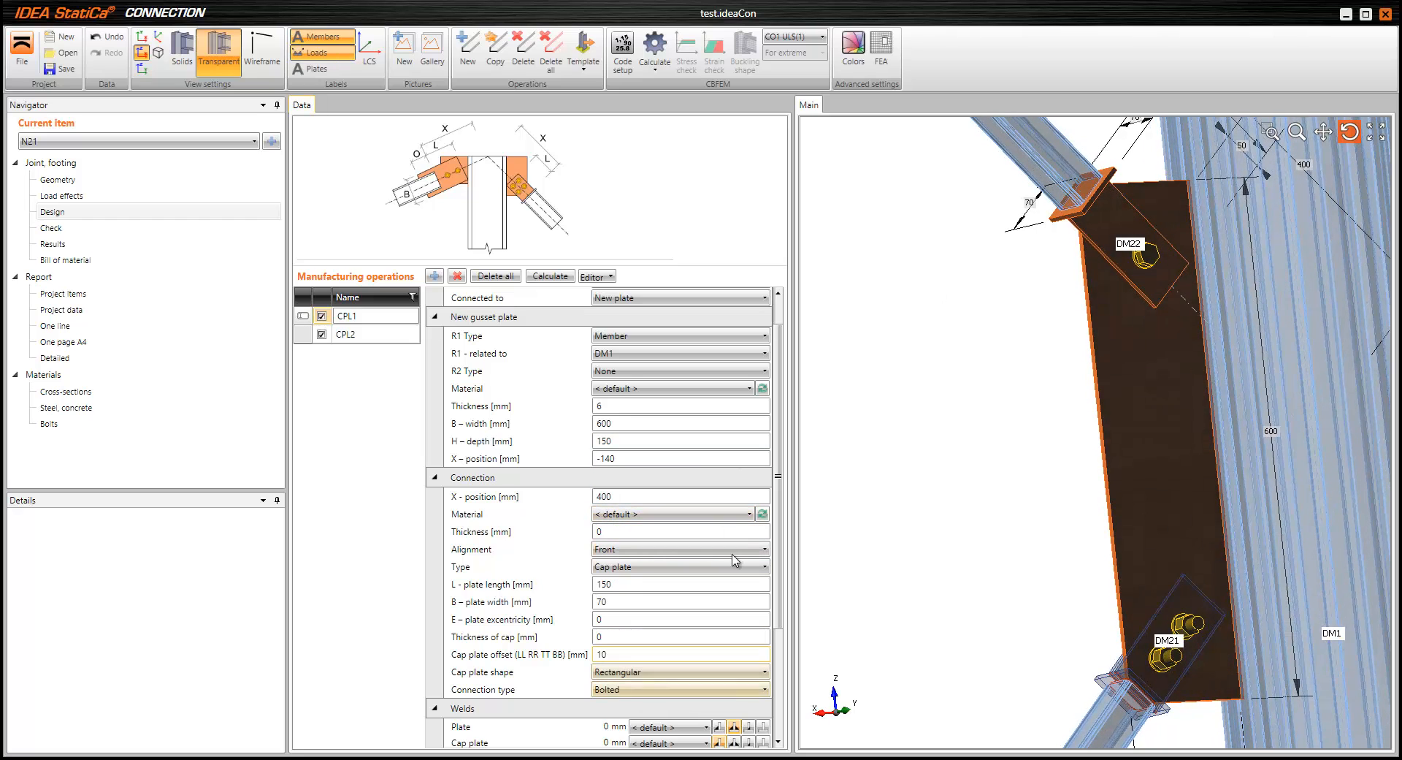
Set the bolt positions of operation CPL1 to 50 50 mm, giving DM22 a second bolt
scroll(781, 557, down, 4)
click(625, 712)
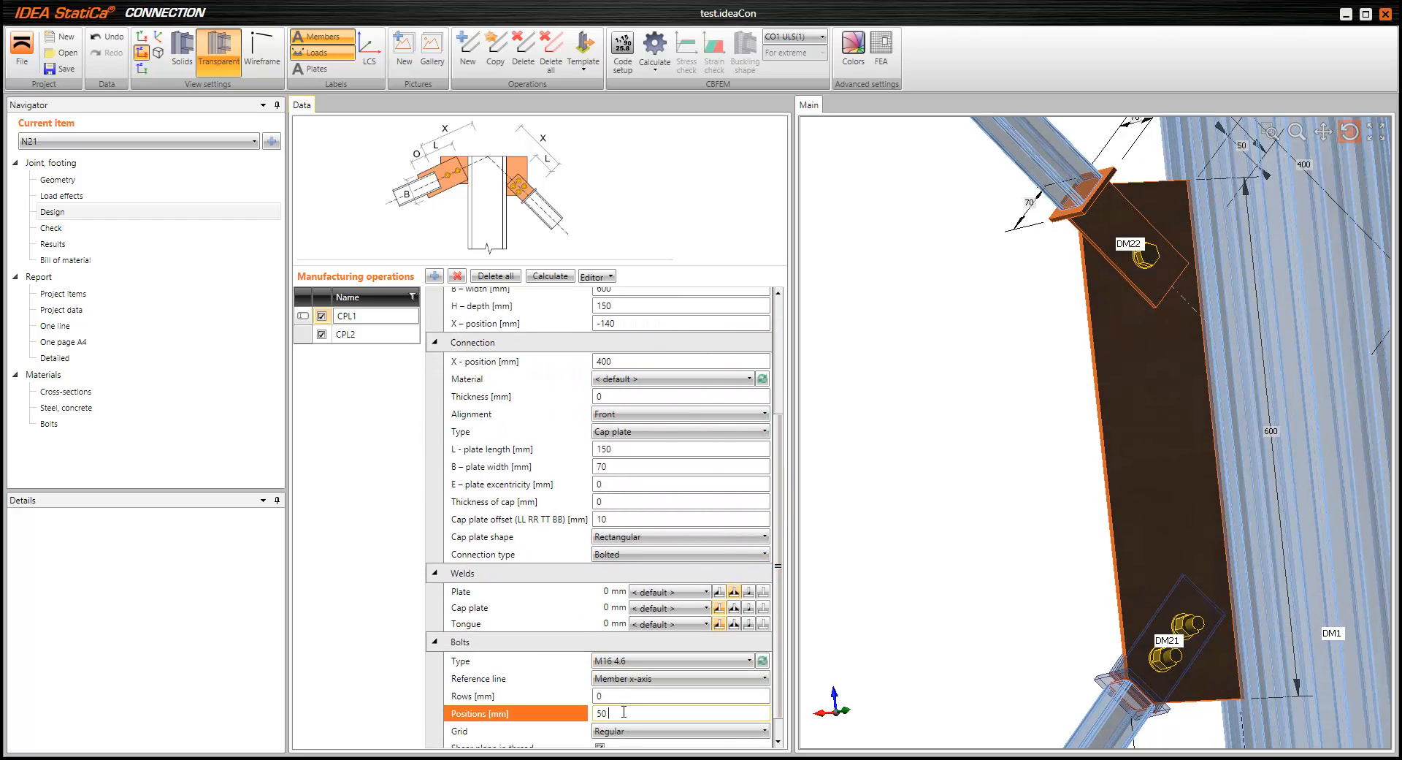
text(50 50)
key(Tab)
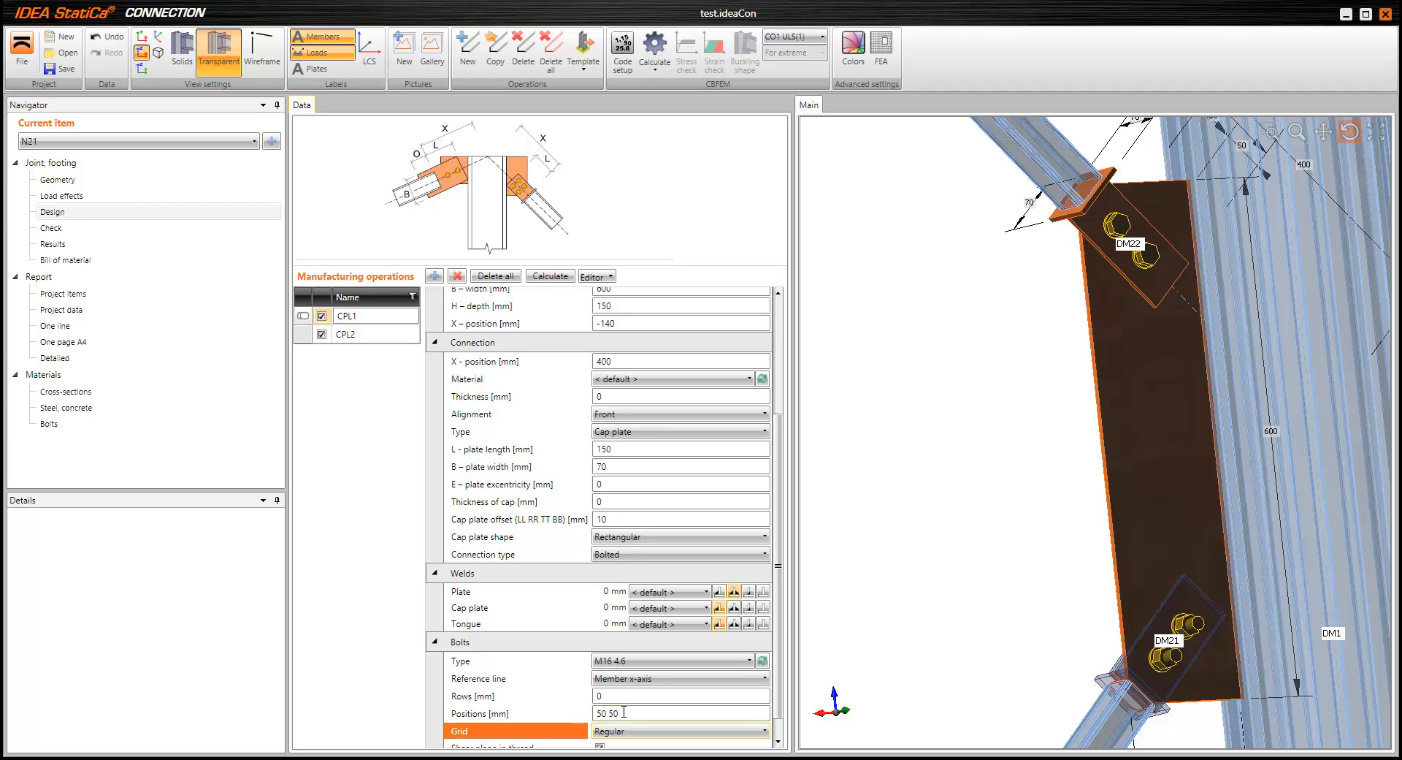
drag(1002, 405, 1027, 386)
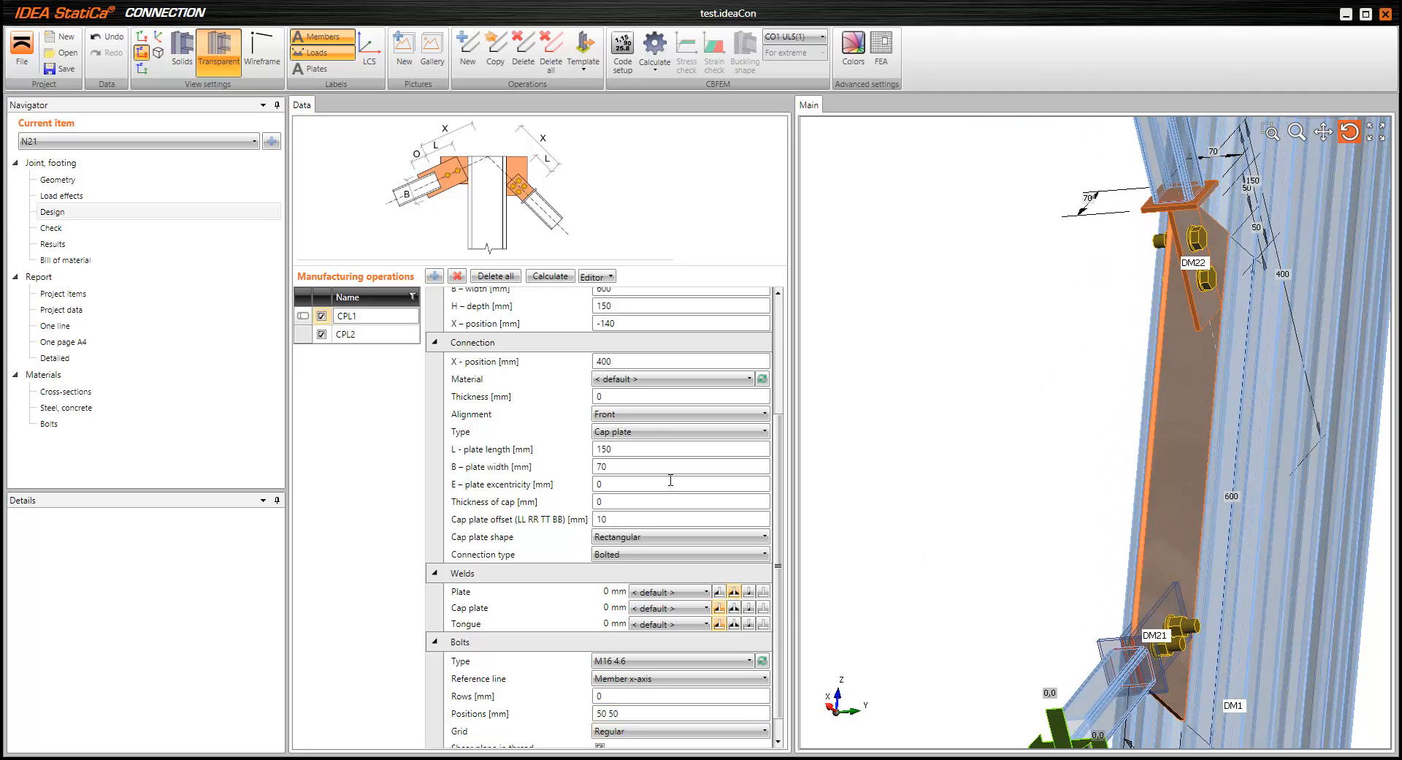
Change the connection type of operation CPL1 to Cap plate 2x and review the whole joint
click(629, 431)
click(632, 468)
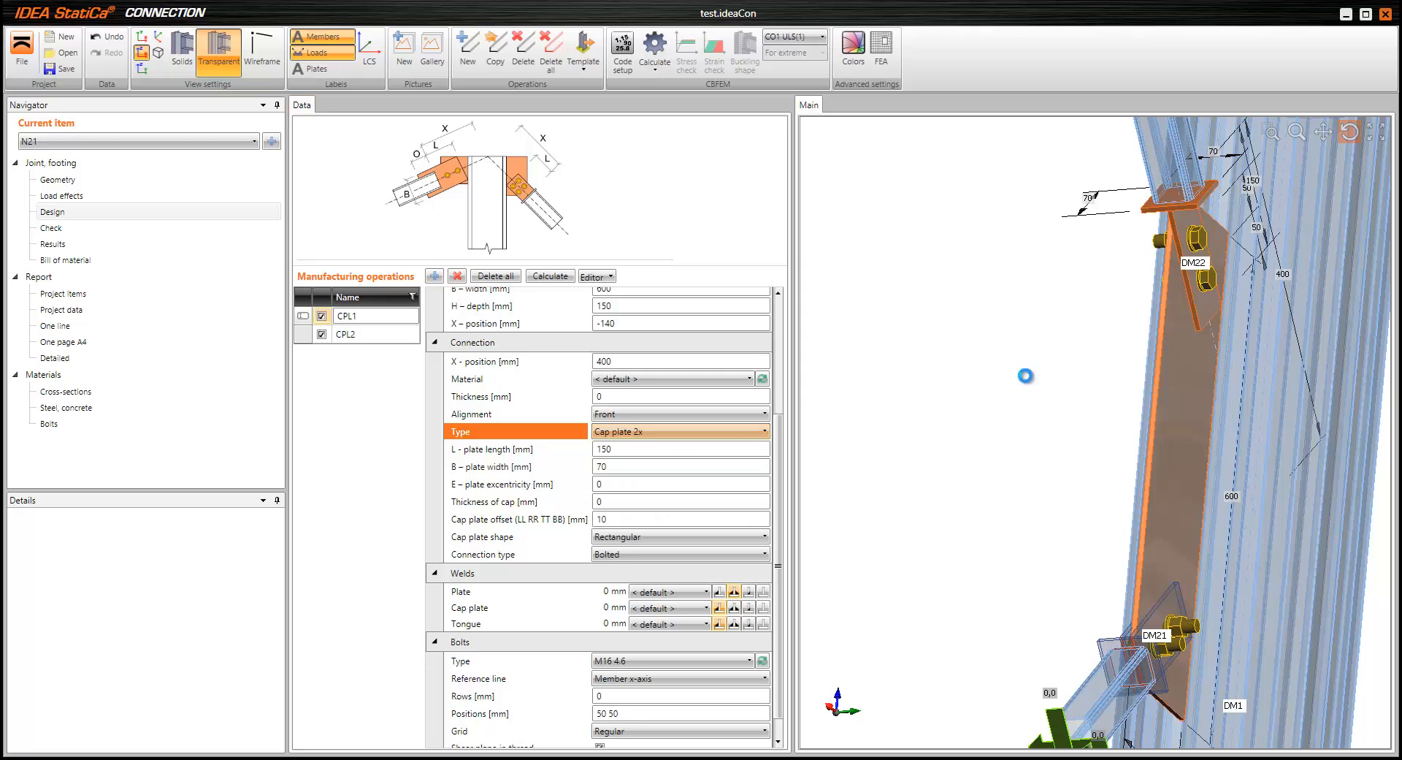
drag(1043, 376, 1171, 420)
scroll(1076, 441, down, 2)
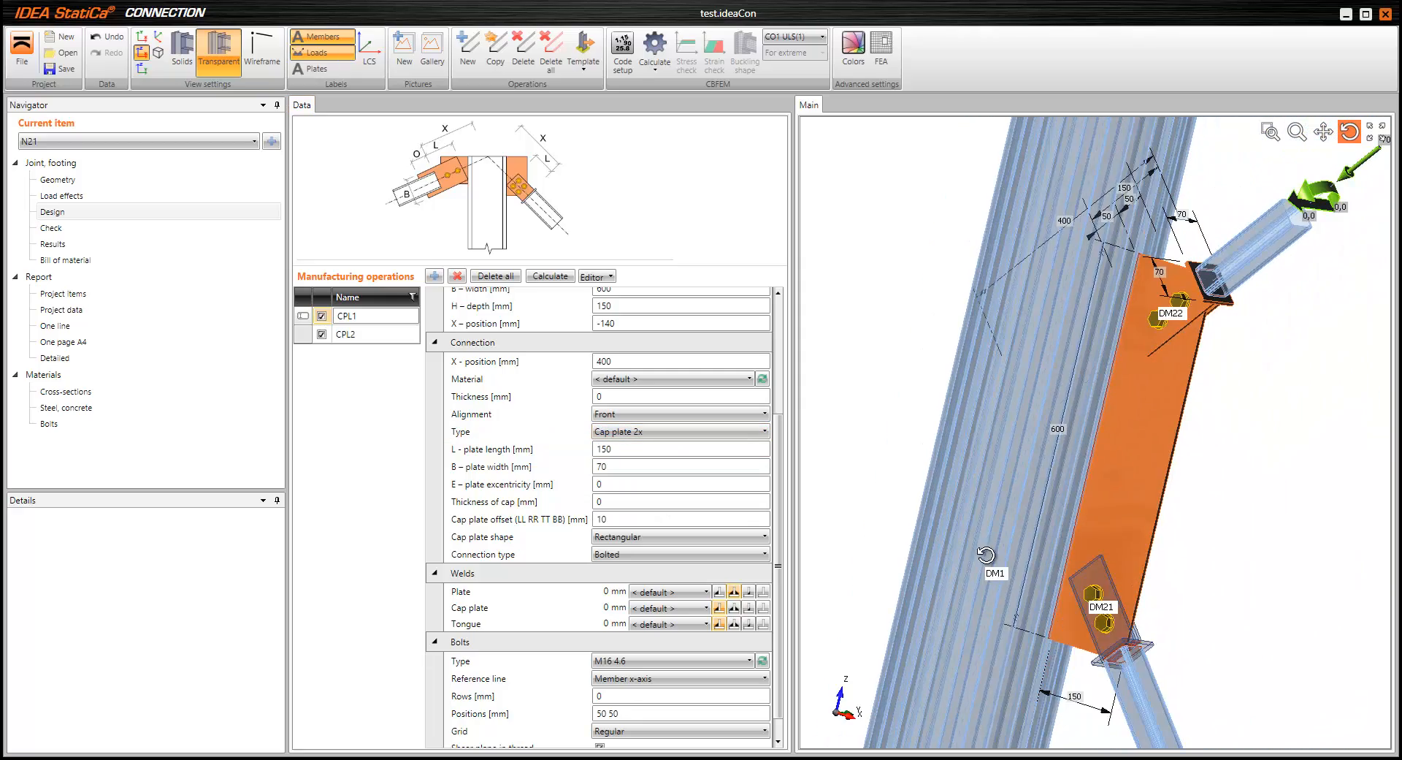
drag(1063, 441, 942, 588)
scroll(958, 546, down, 3)
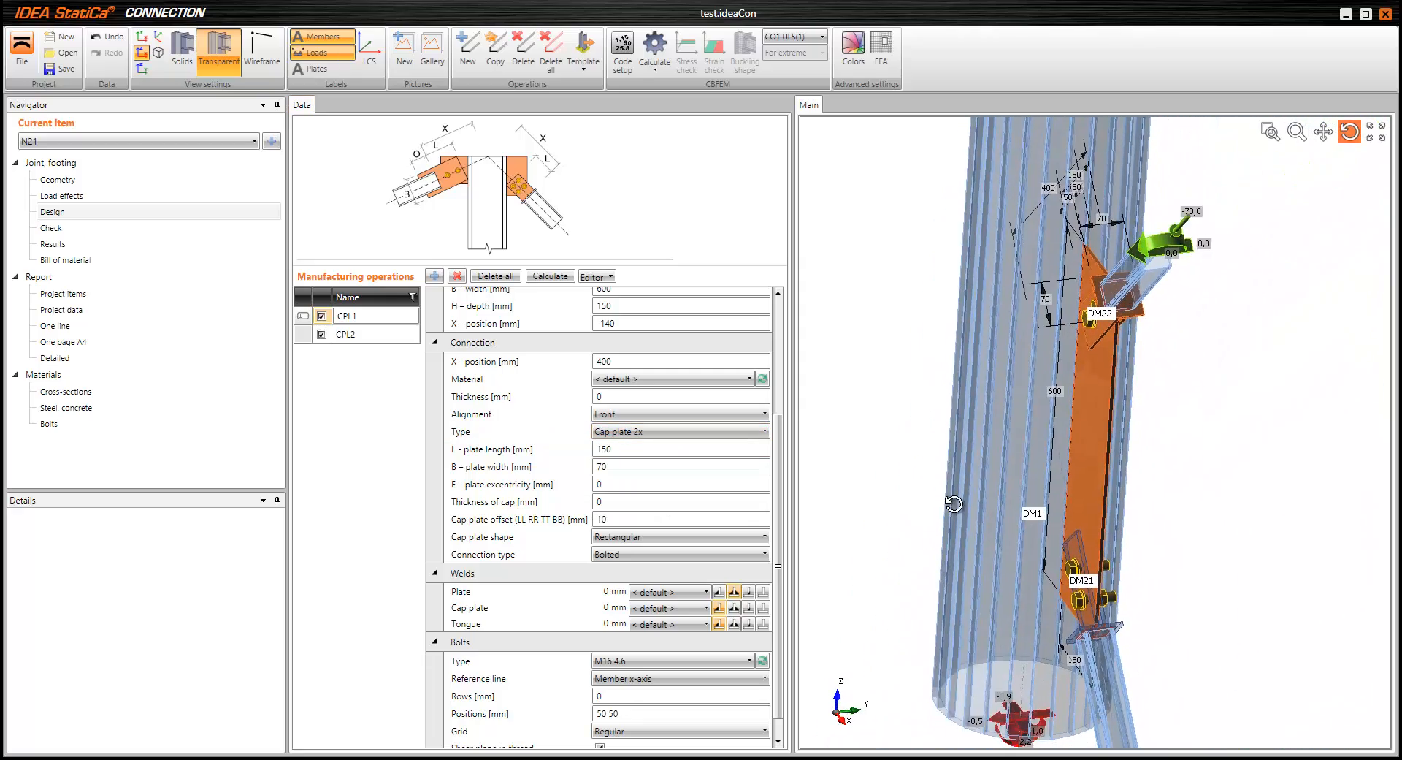
drag(946, 516, 1053, 411)
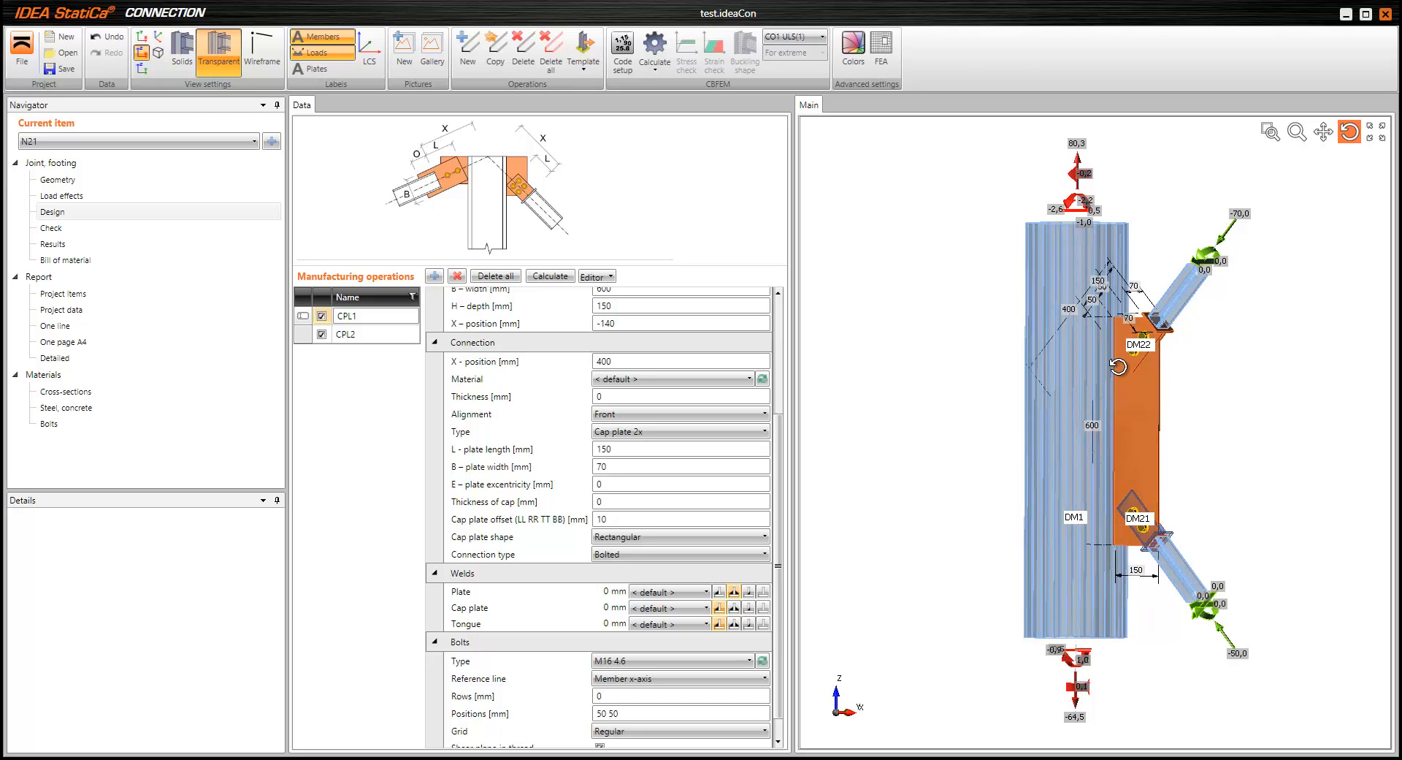
drag(1120, 369, 1111, 398)
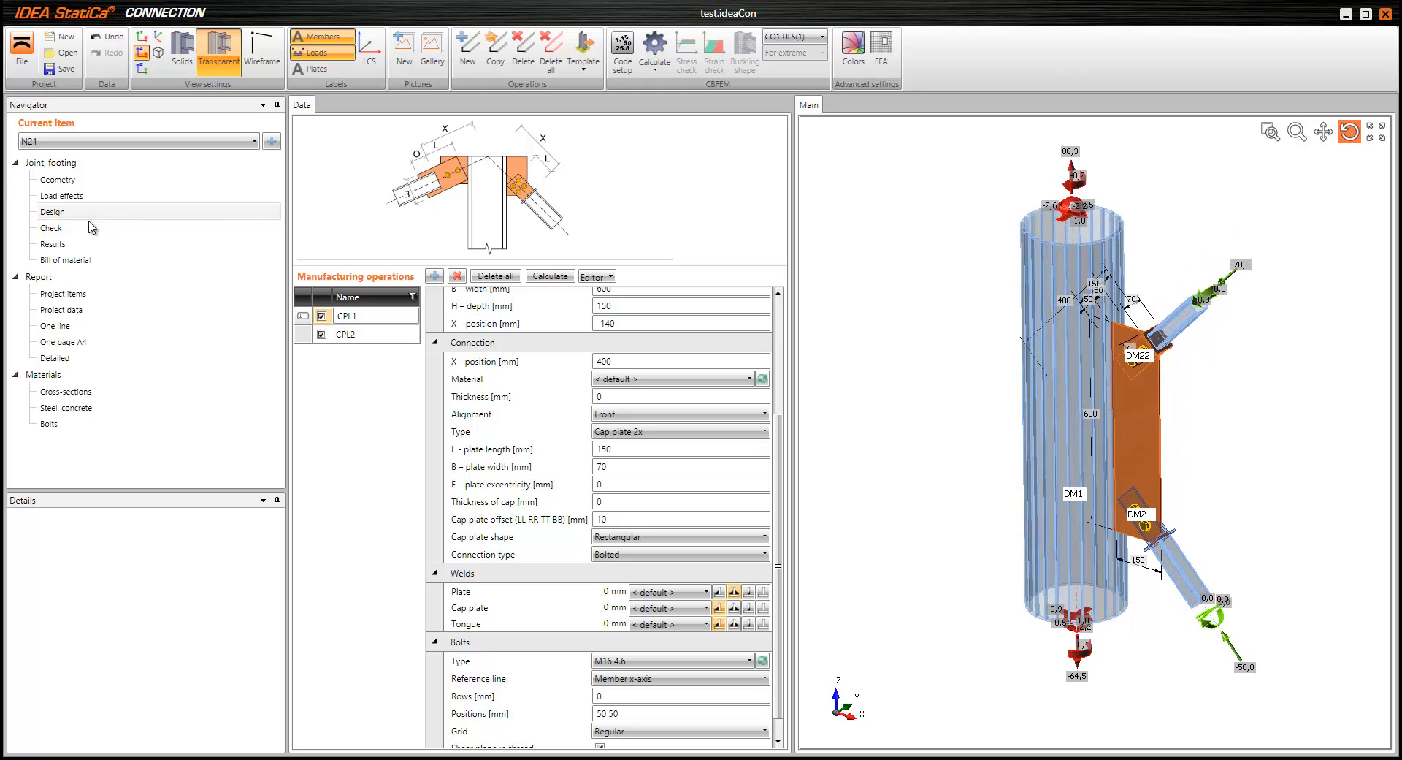
Open the check of joint N21 and accept the code and calculation settings with buckling analysis enabled
click(65, 230)
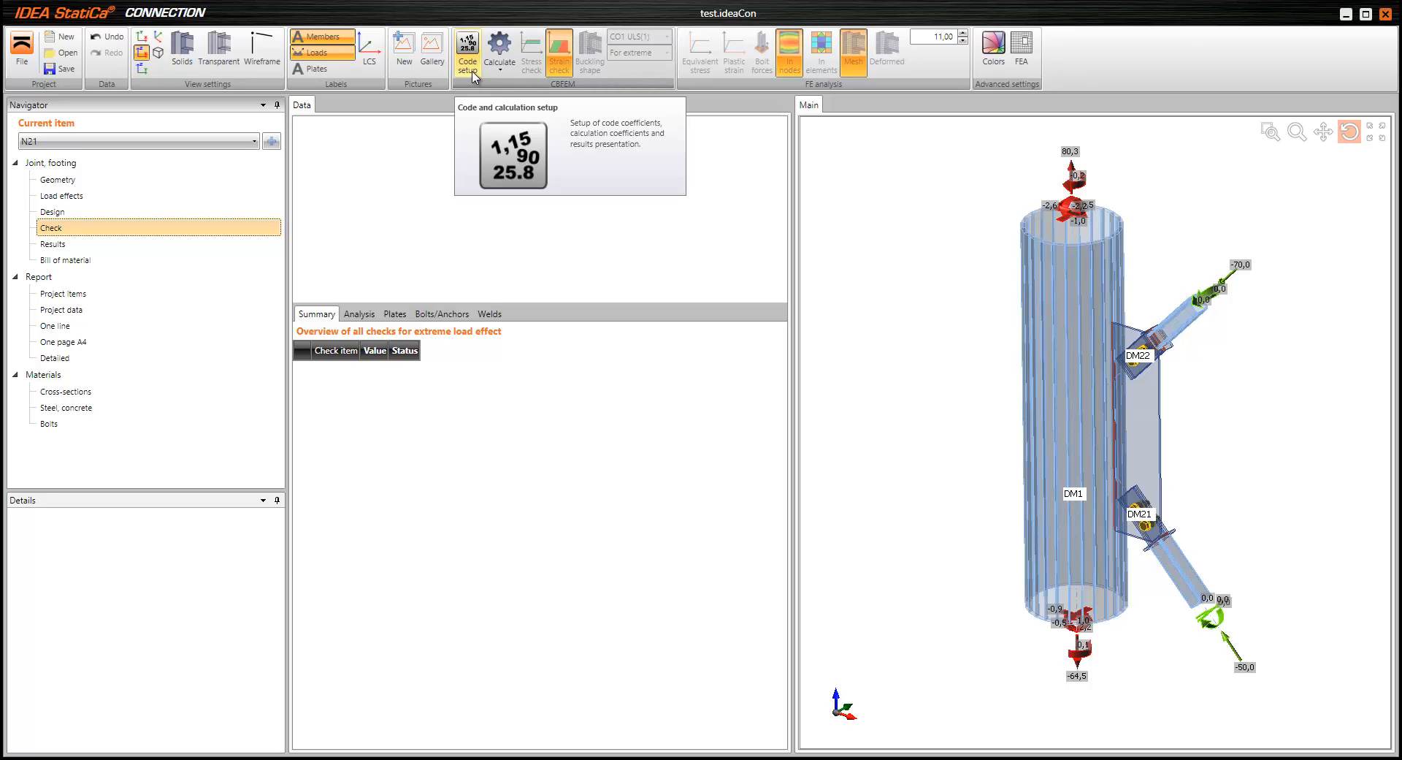
click(471, 75)
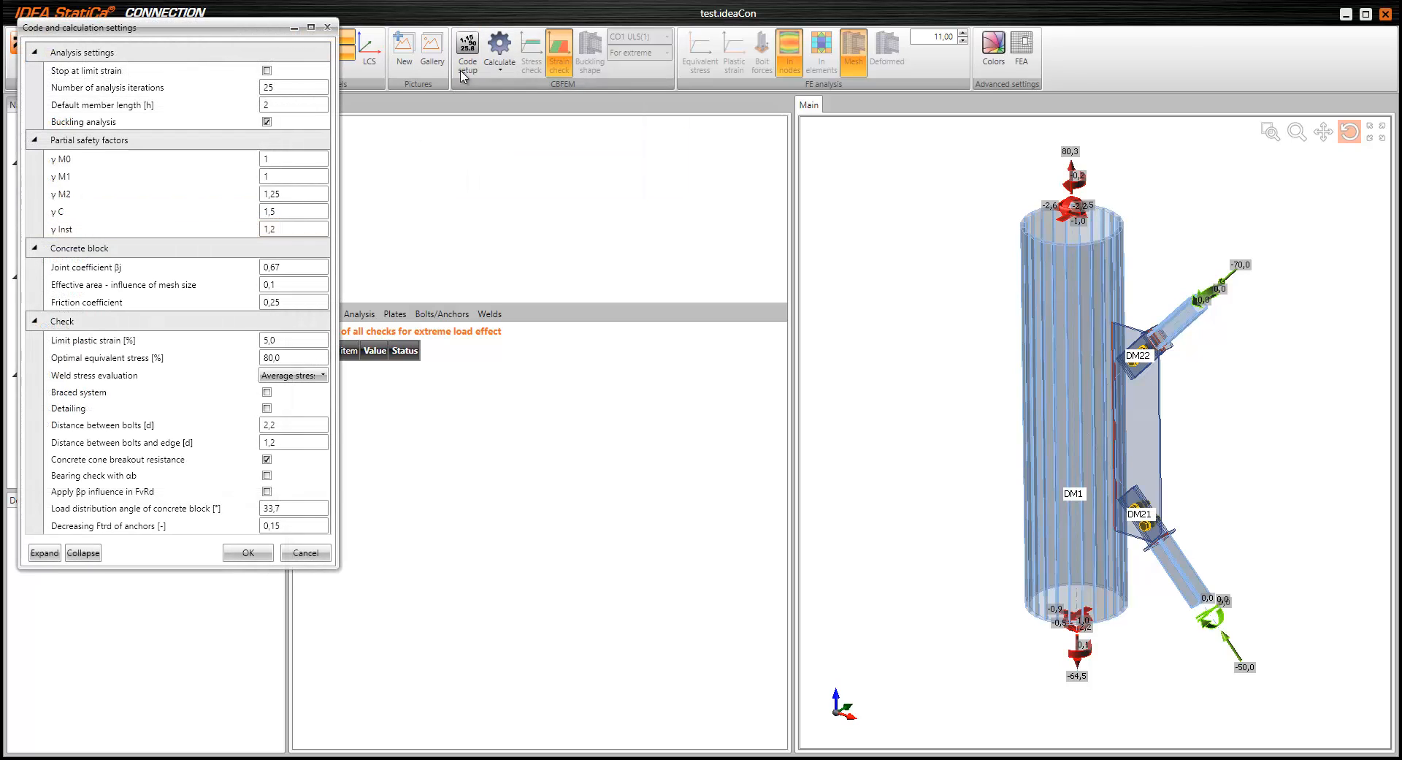
click(268, 122)
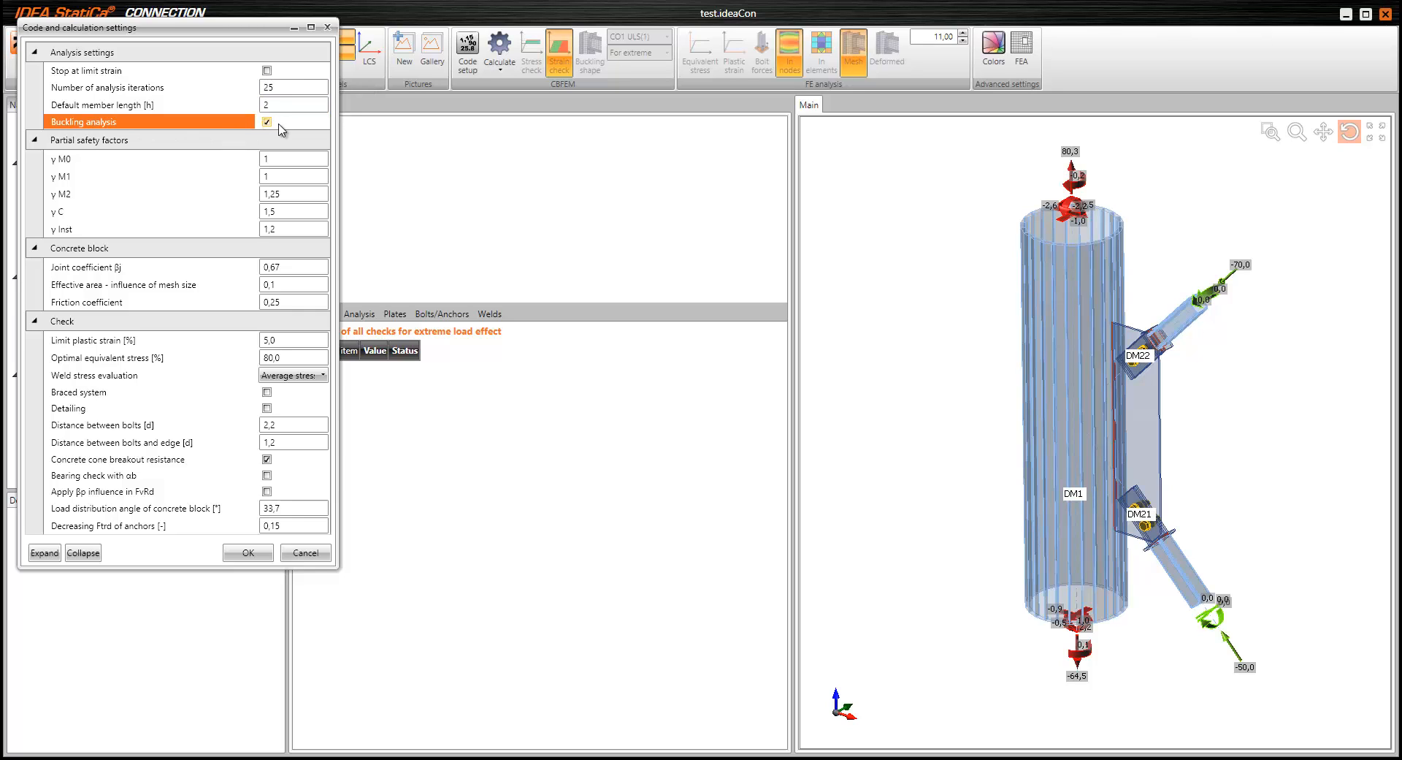
click(248, 553)
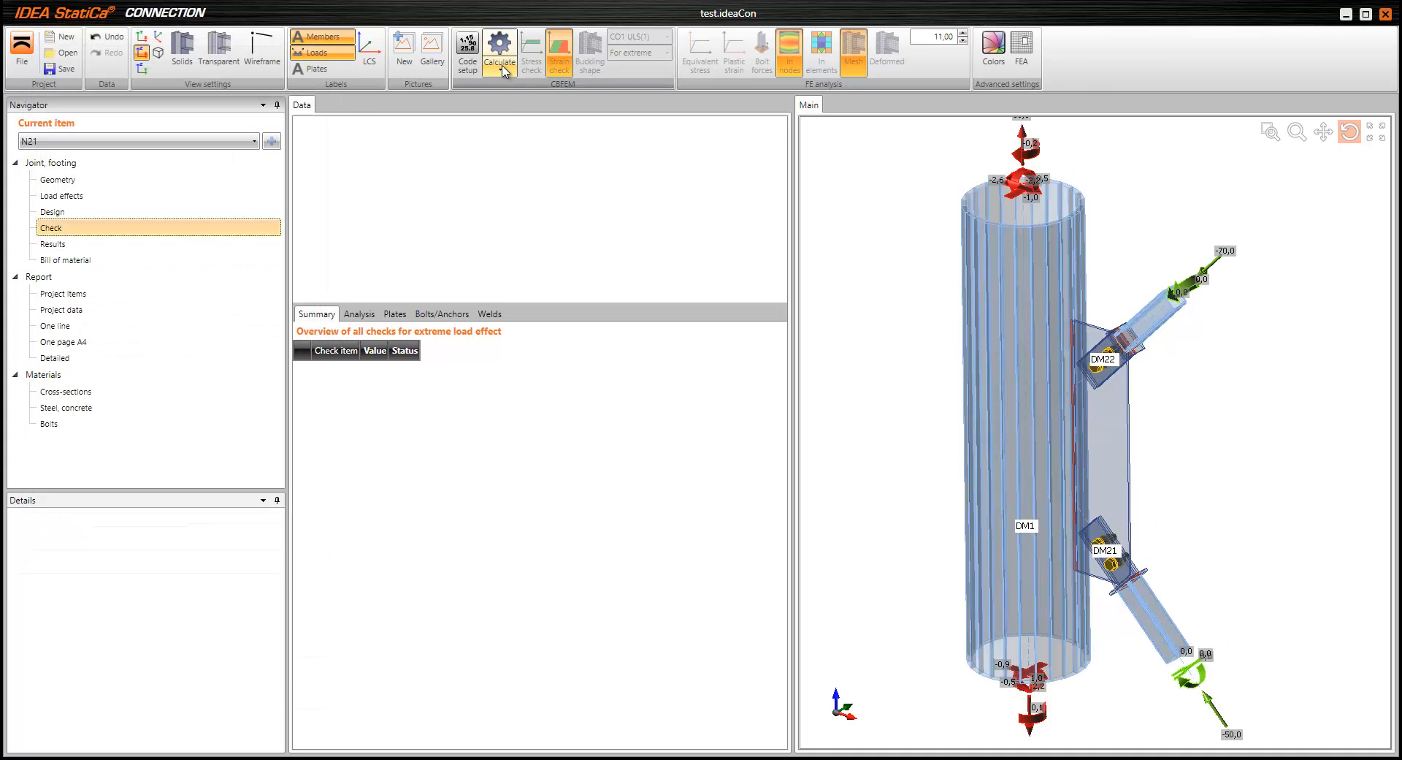
Run the stress/strain calculation for joint N21
click(501, 70)
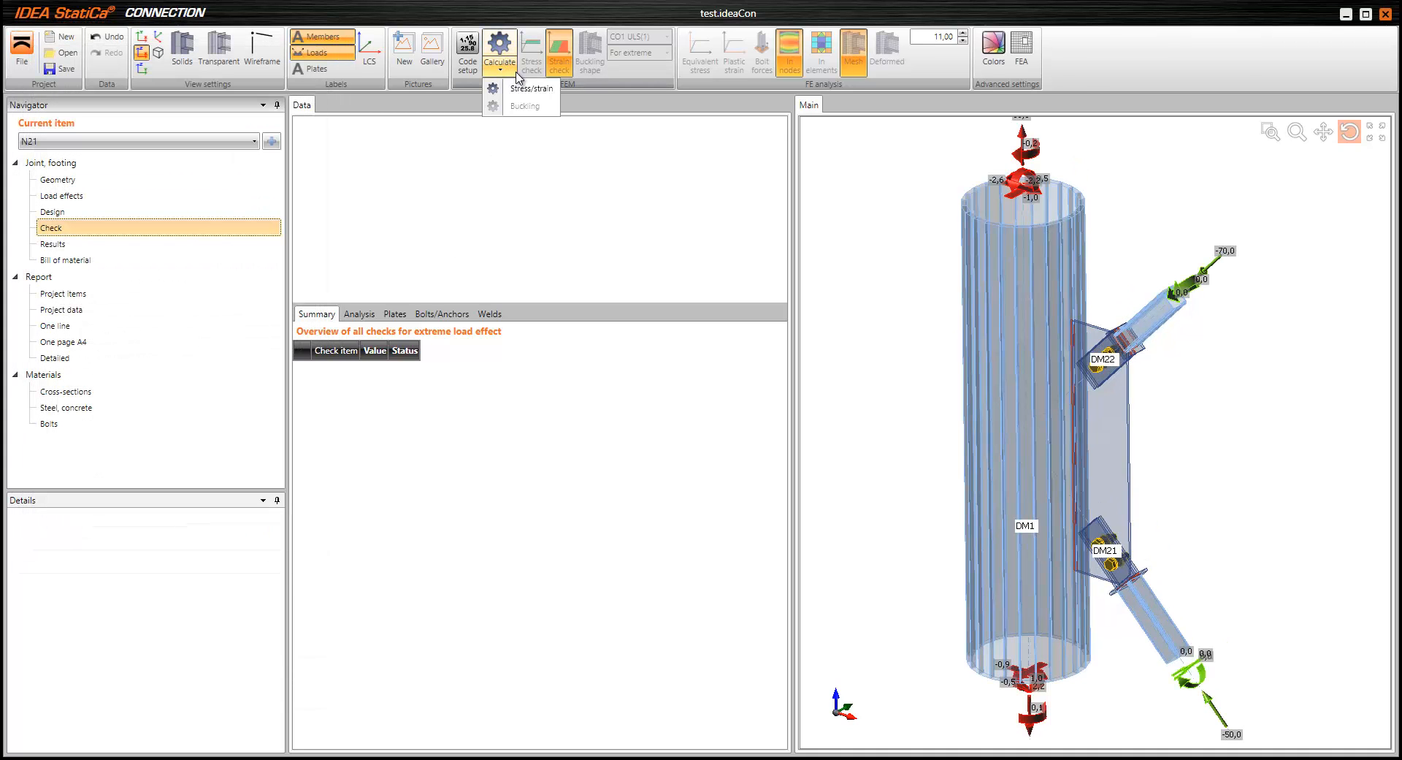
click(531, 89)
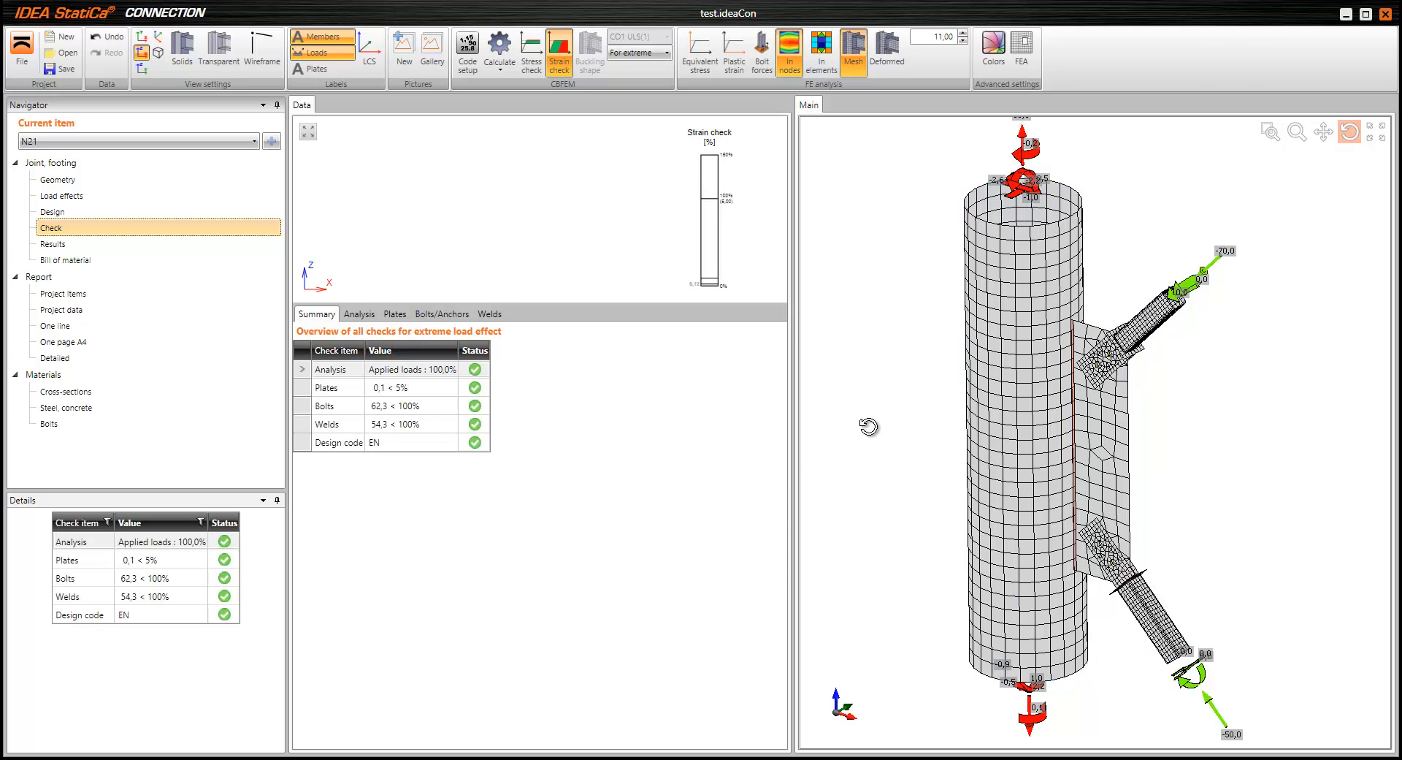
mouse_move(1040, 464)
mouse_down()
mouse_move(1117, 409)
mouse_move(1053, 447)
mouse_up()
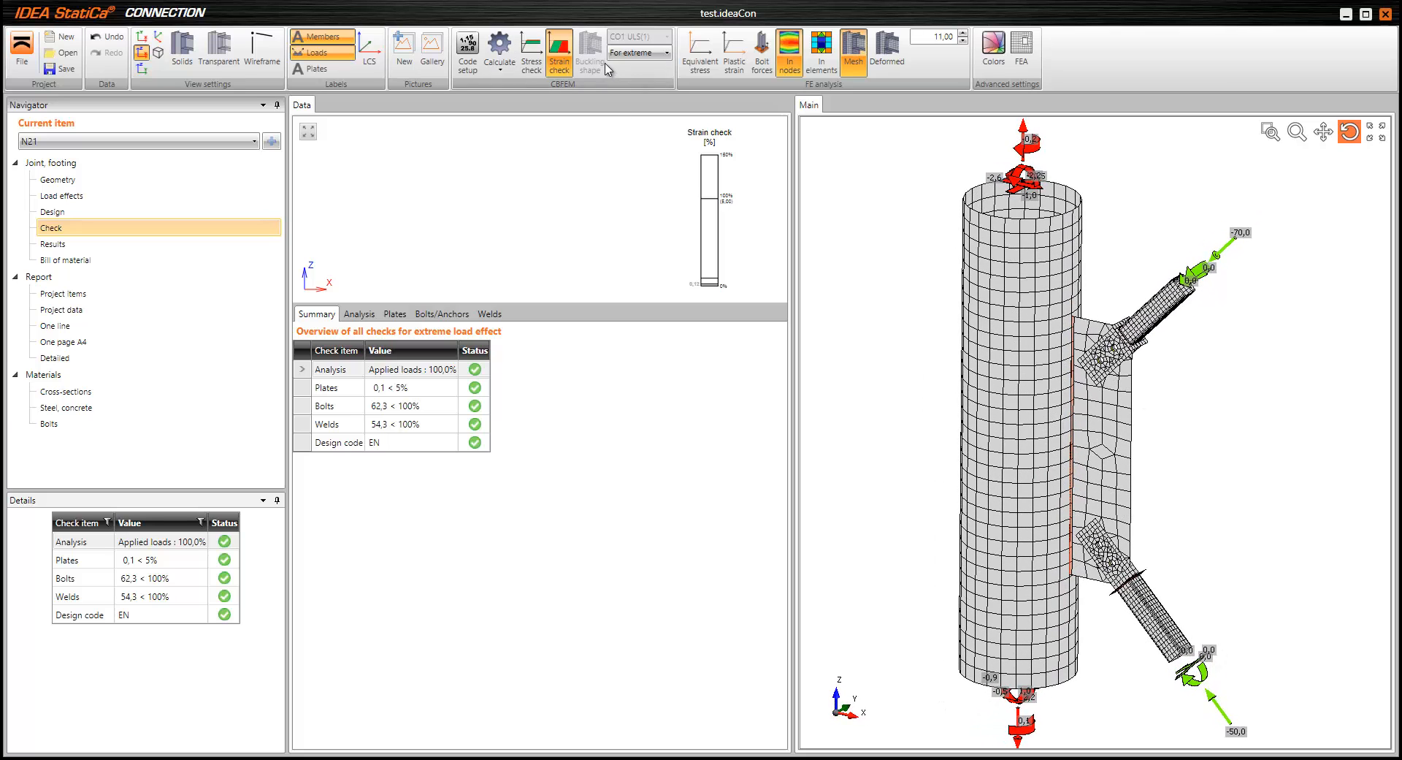
Display the equivalent stress on joint N21 and examine the gusset plate and bolted ends of the diagonals
click(700, 52)
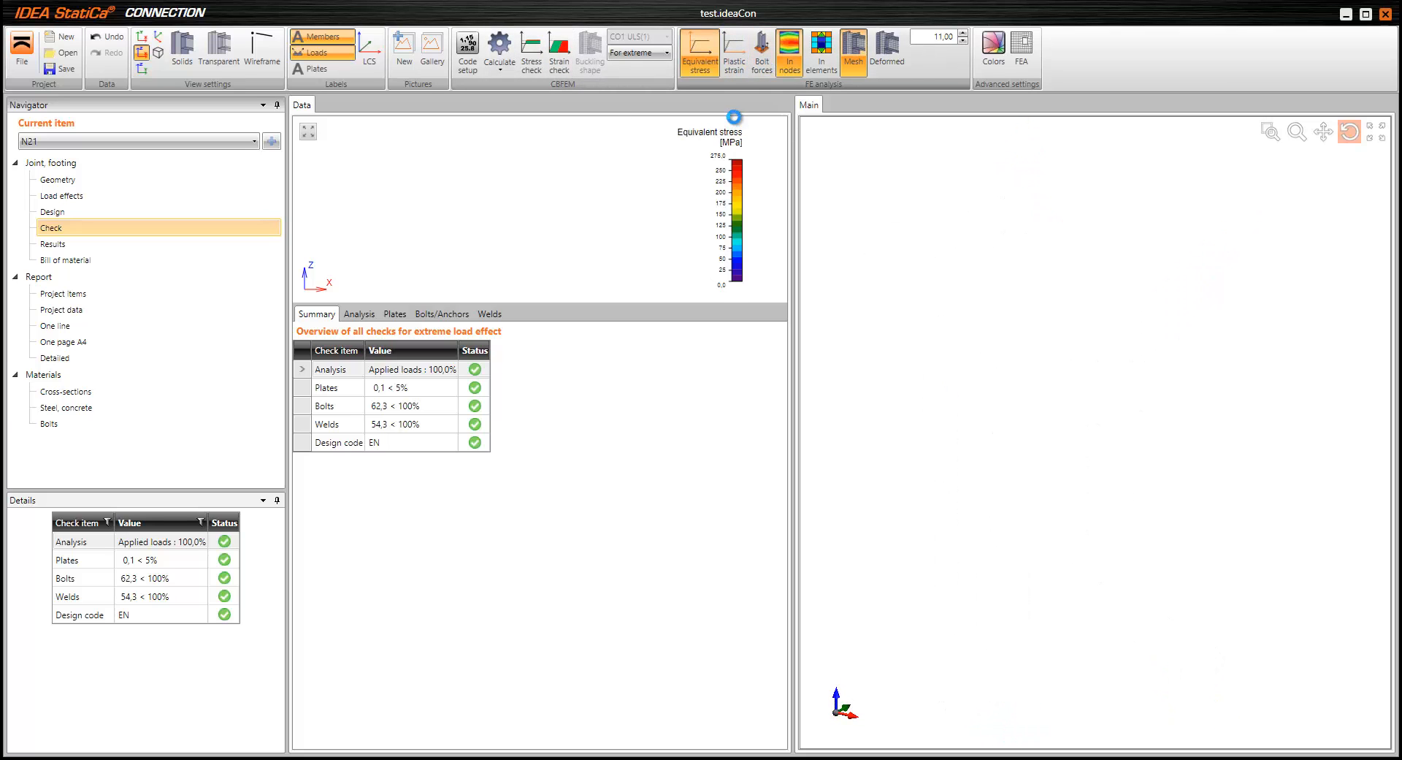
scroll(952, 401, up, 5)
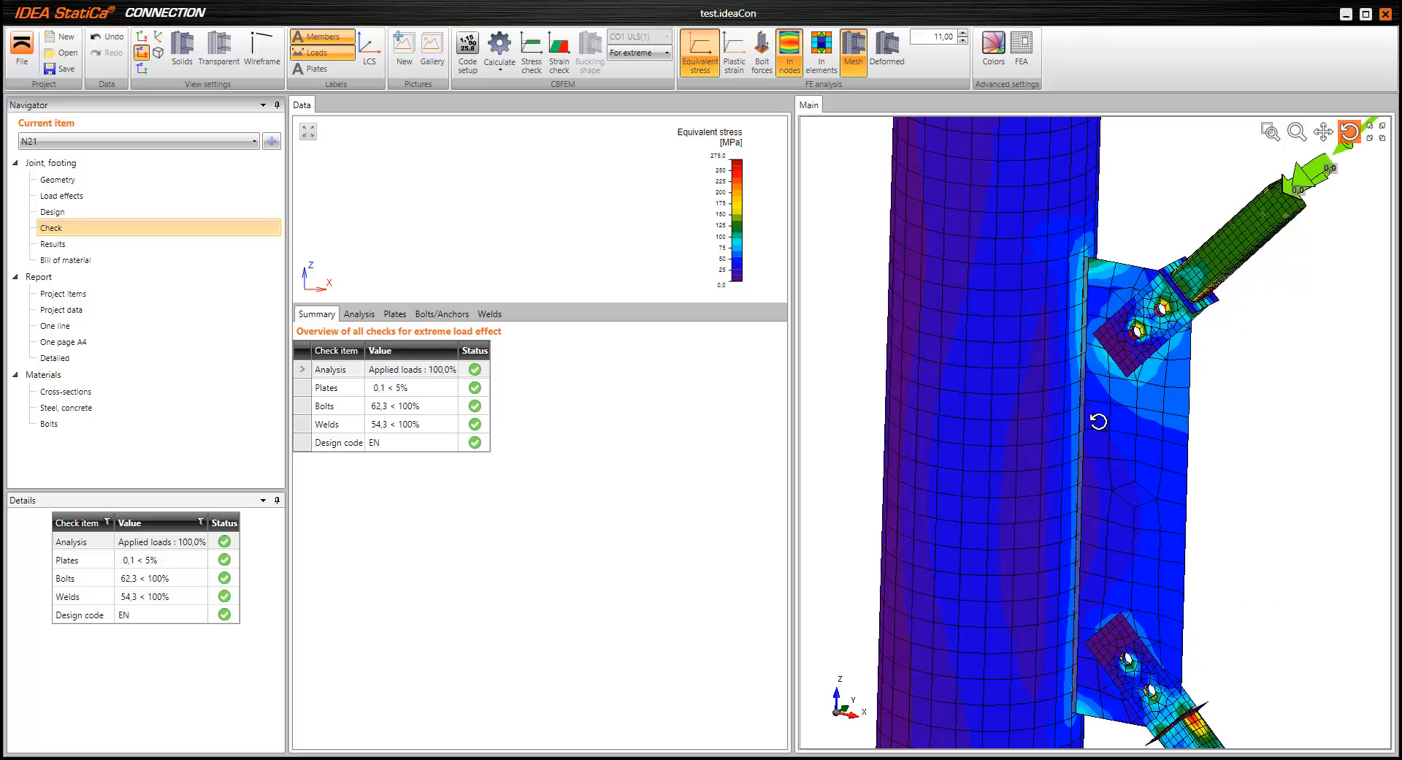
drag(1099, 421, 1068, 337)
scroll(1073, 349, up, 6)
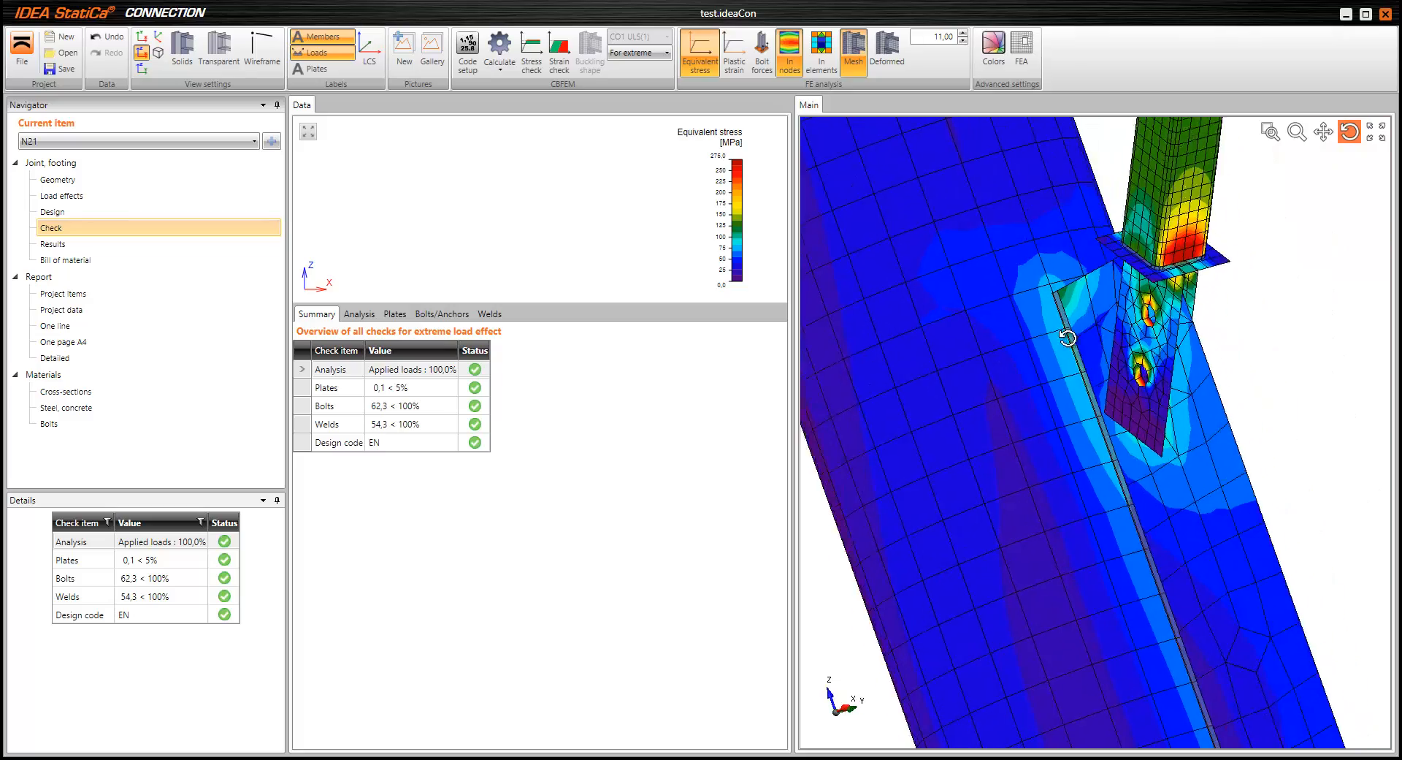
scroll(1039, 391, down, 5)
drag(889, 468, 940, 350)
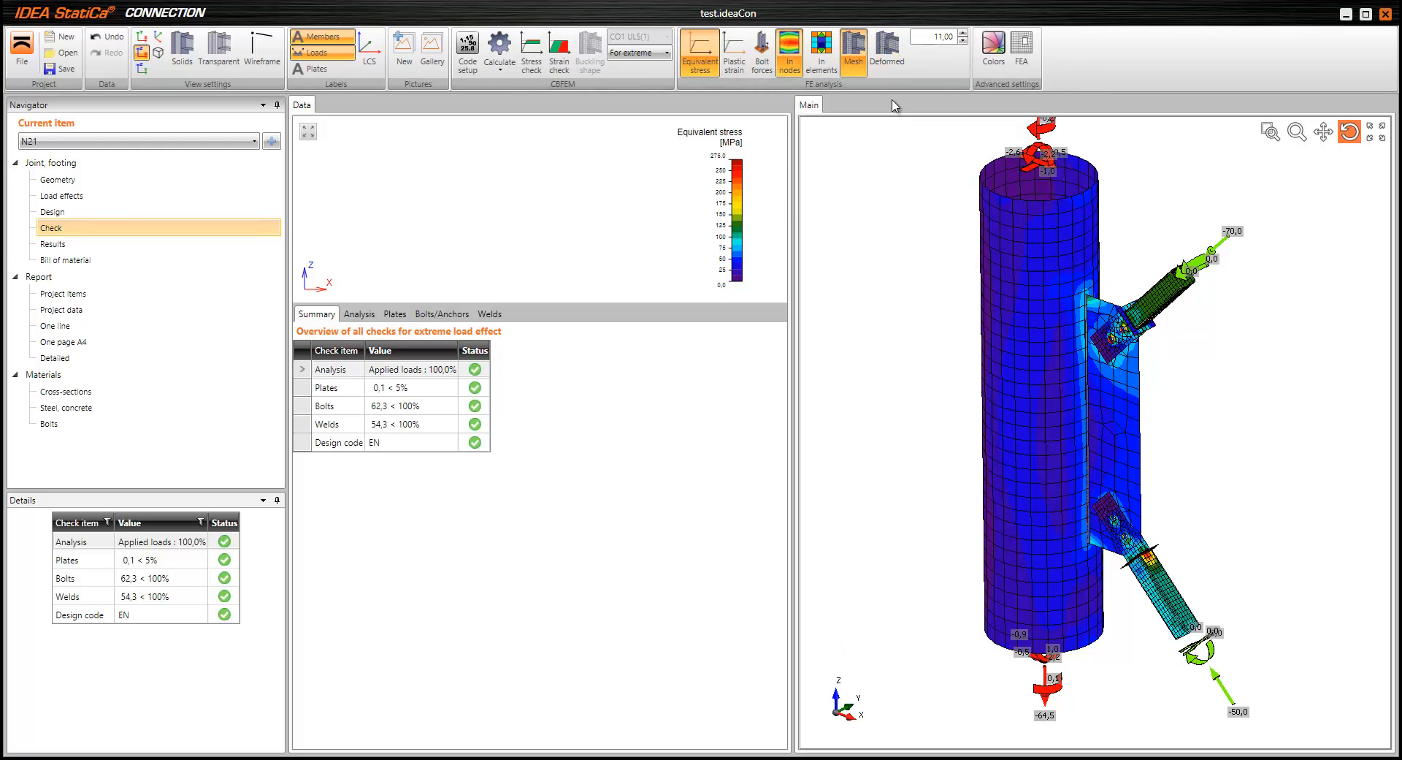
Show the deformed shape of the joint and view the gusset plate edge-on
click(893, 59)
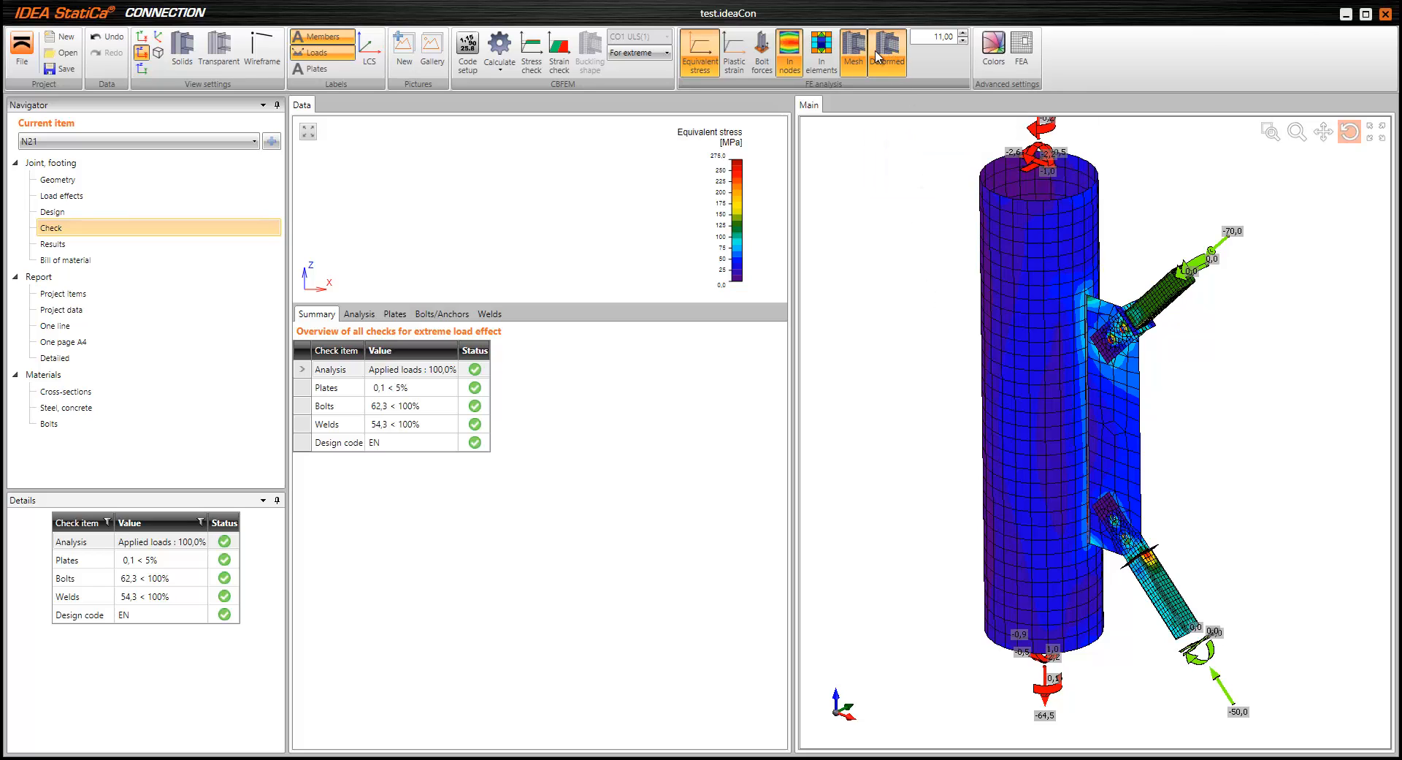
drag(1198, 394, 1020, 274)
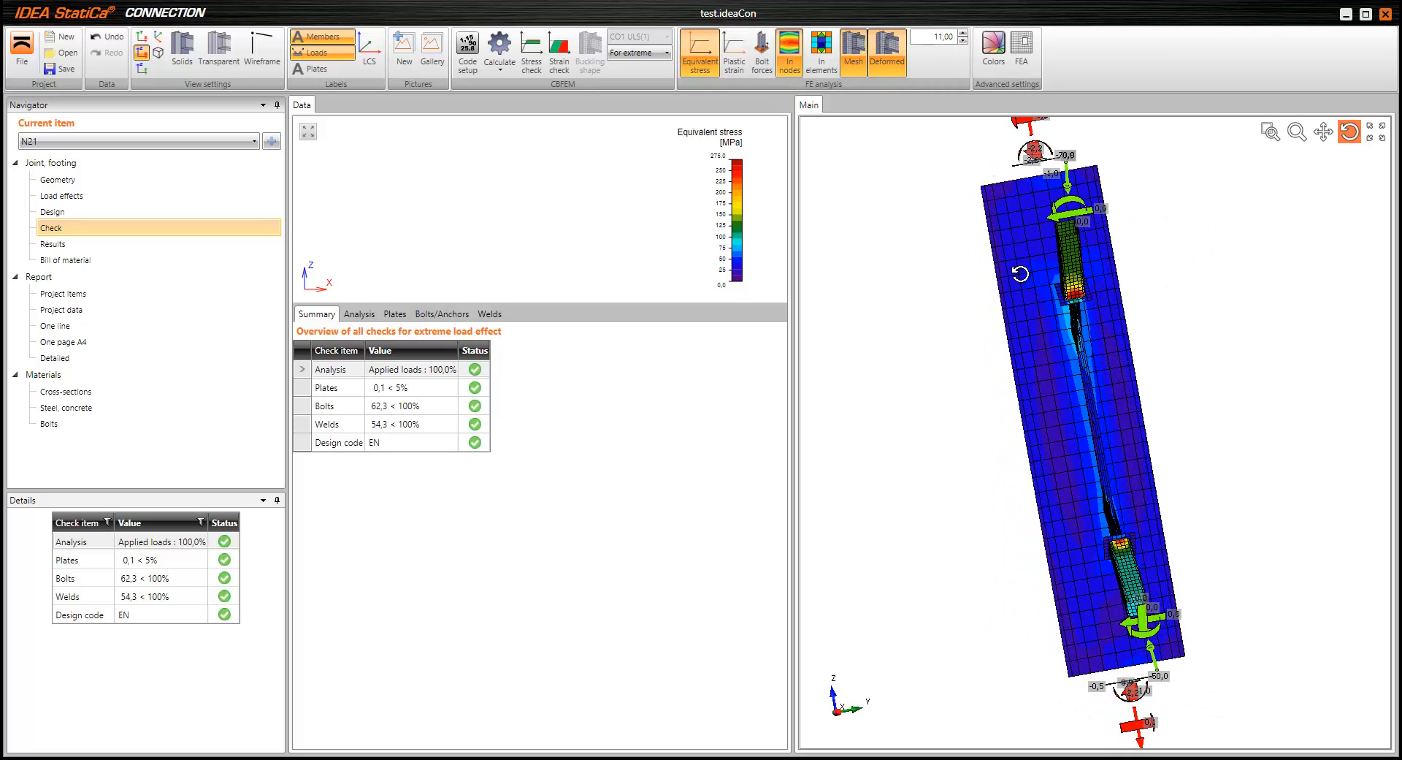
Exaggerate the joint's deformed shape by raising the deformation scale to 21 and 31, reset it to 11, and inspect the gusset plate
click(964, 34)
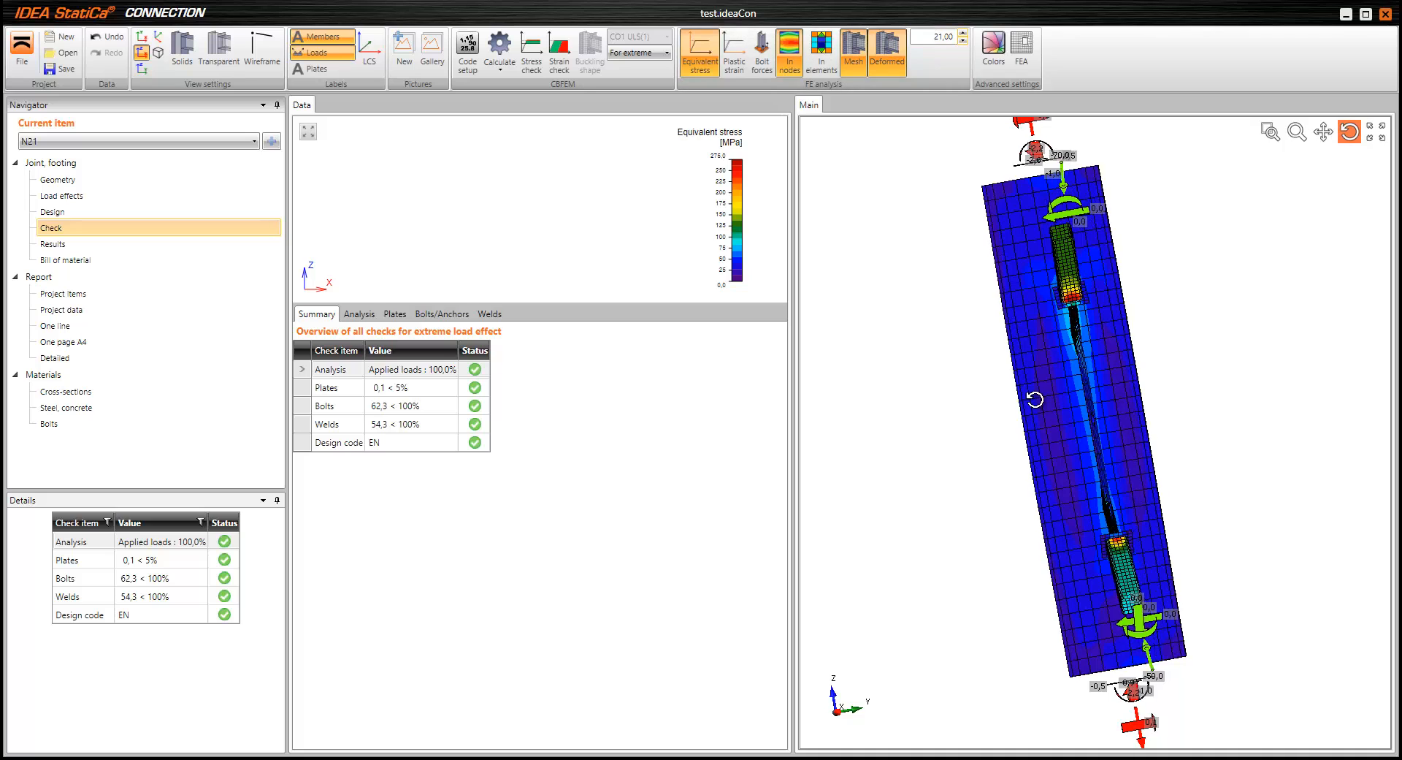
drag(1070, 337, 1005, 316)
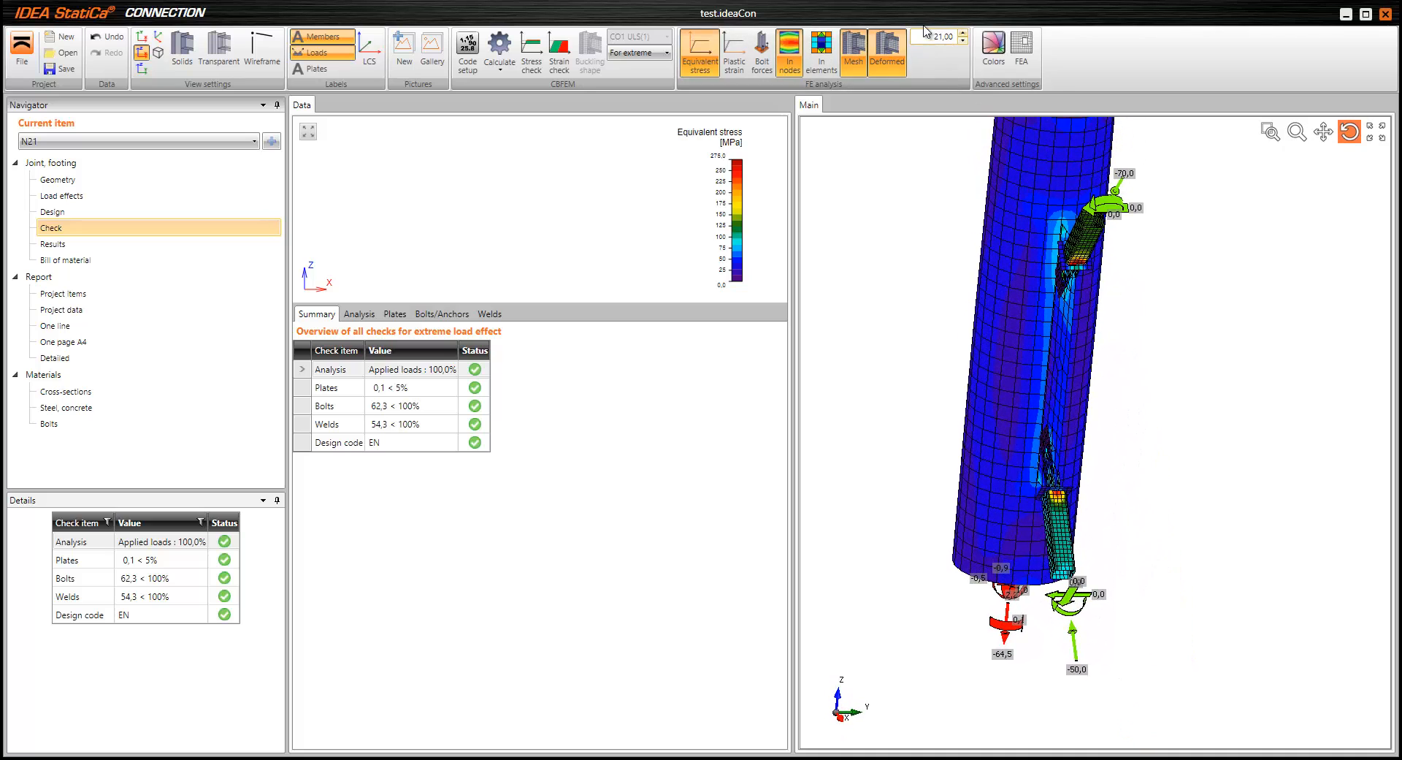
click(962, 33)
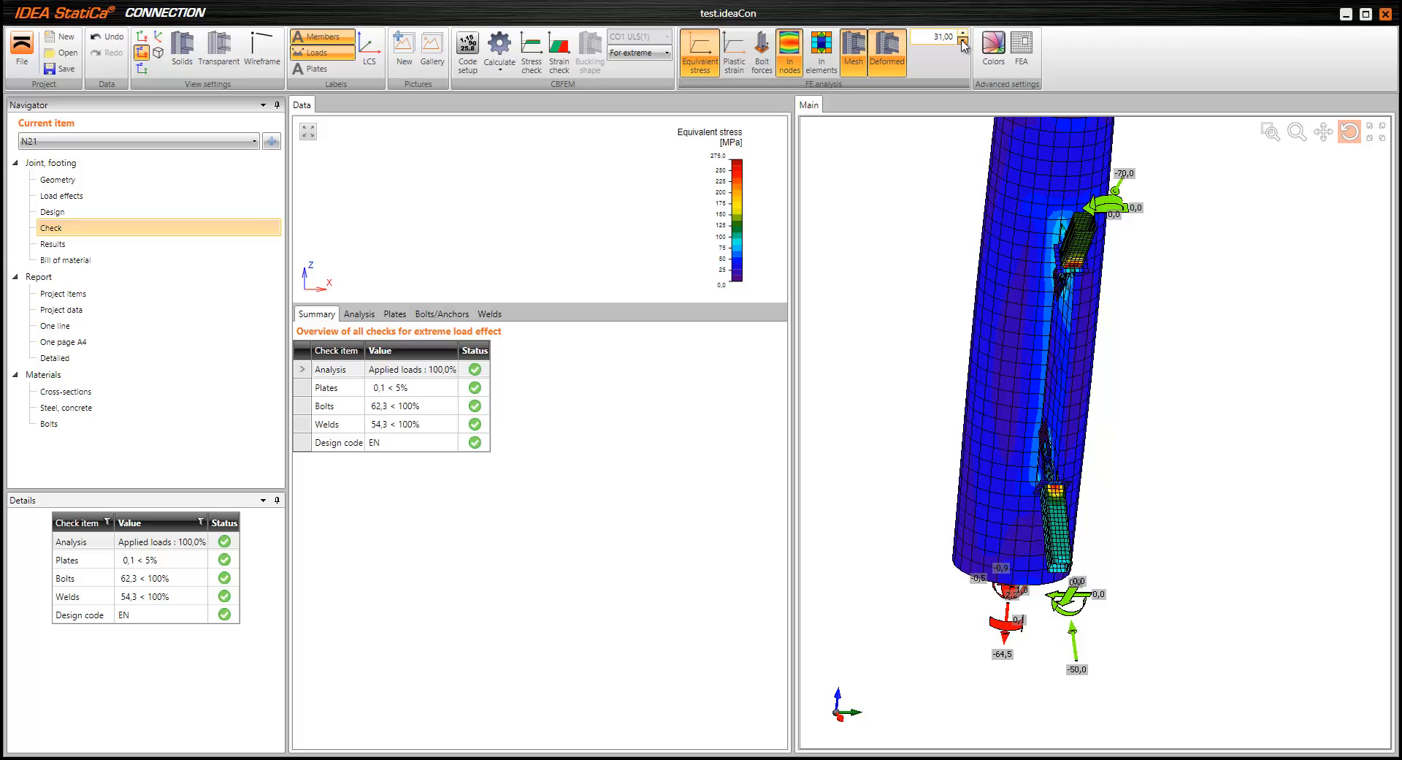
click(963, 44)
click(963, 44)
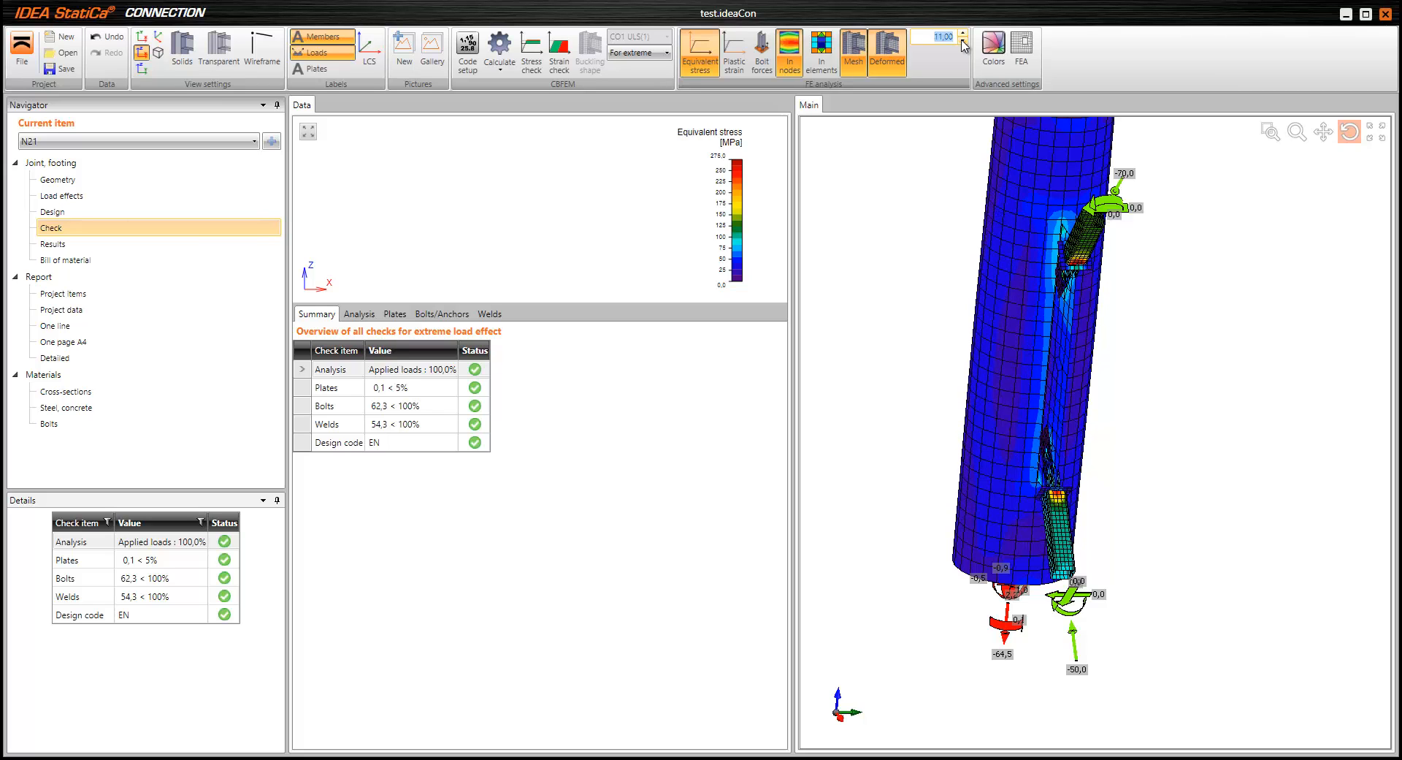
drag(901, 388, 1008, 452)
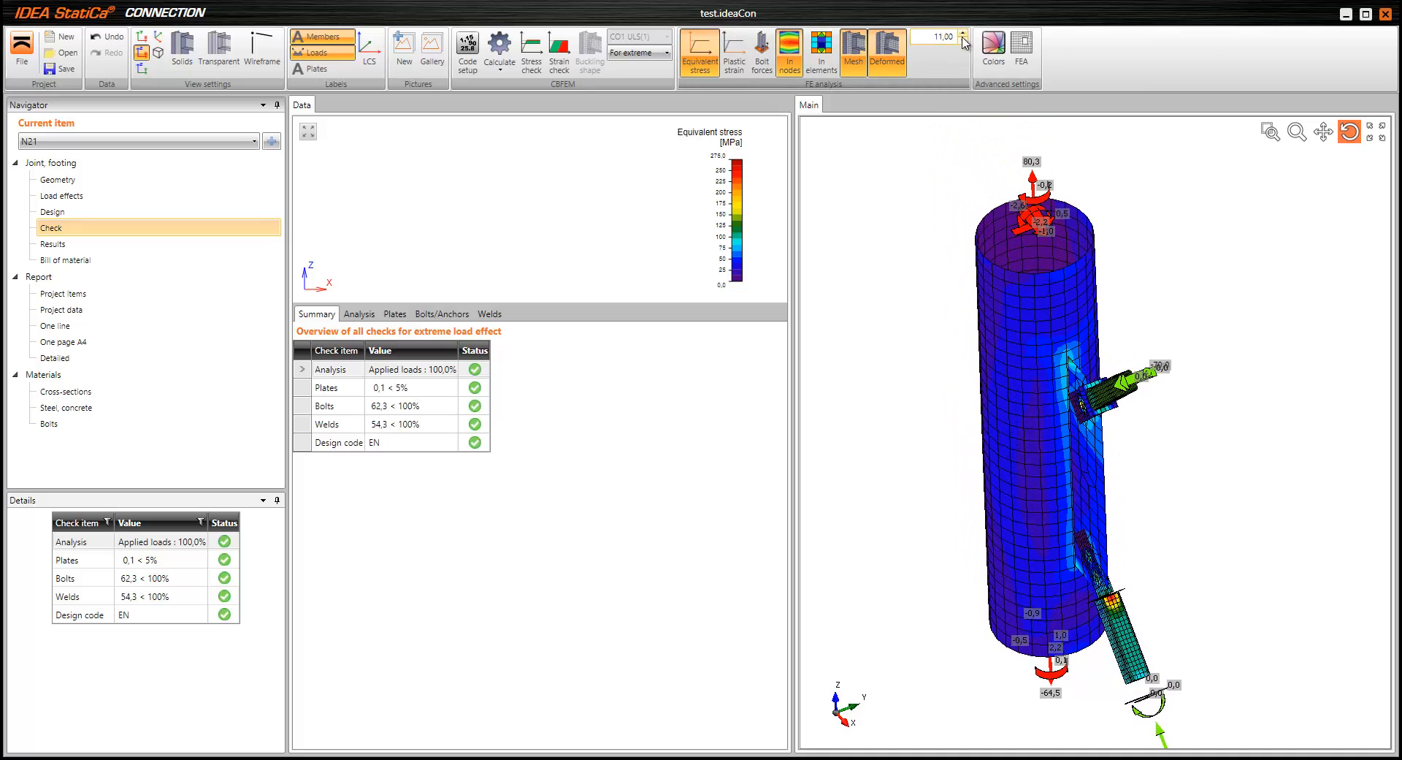
drag(951, 418, 966, 361)
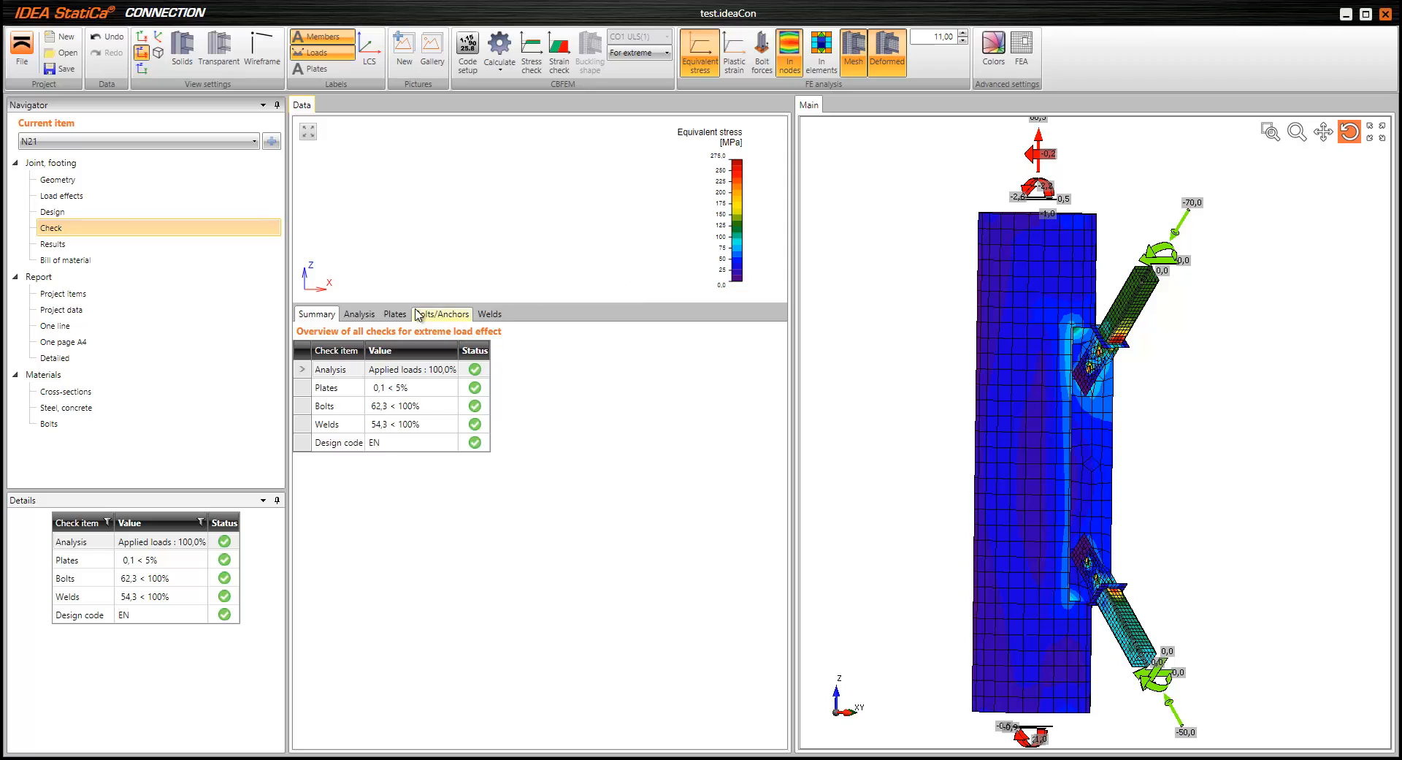
Review the plate check results and display the stress plots of plates CPL1b and CPL1c
click(378, 315)
click(395, 317)
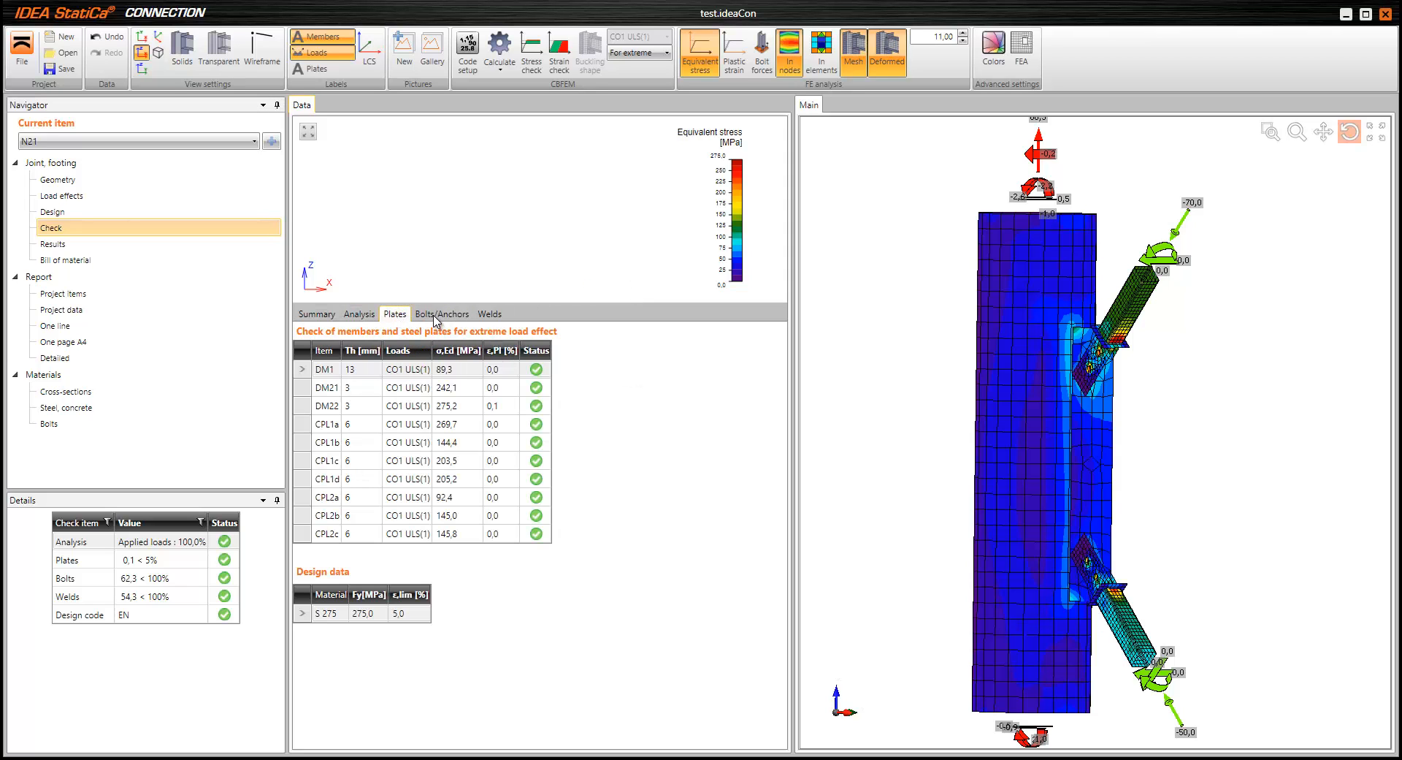
click(357, 443)
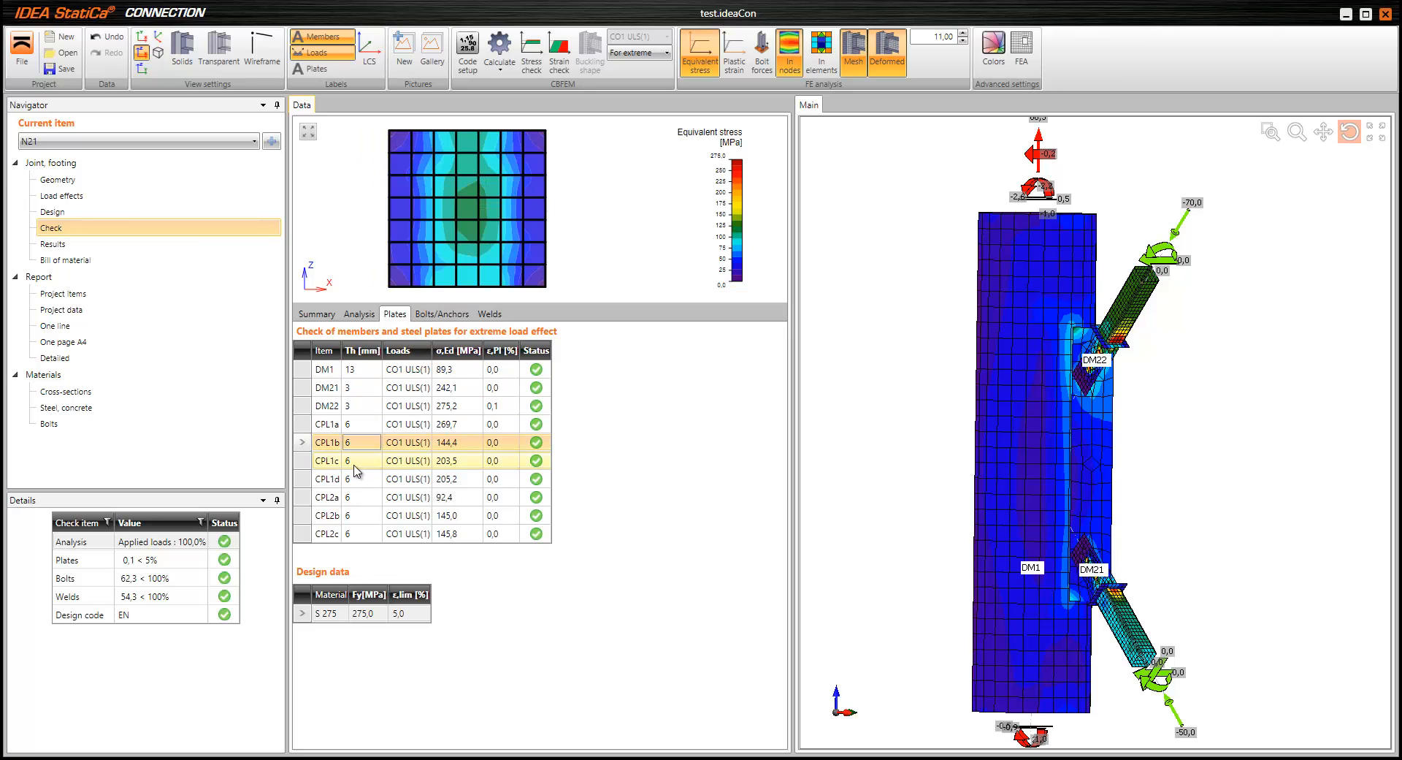
click(355, 462)
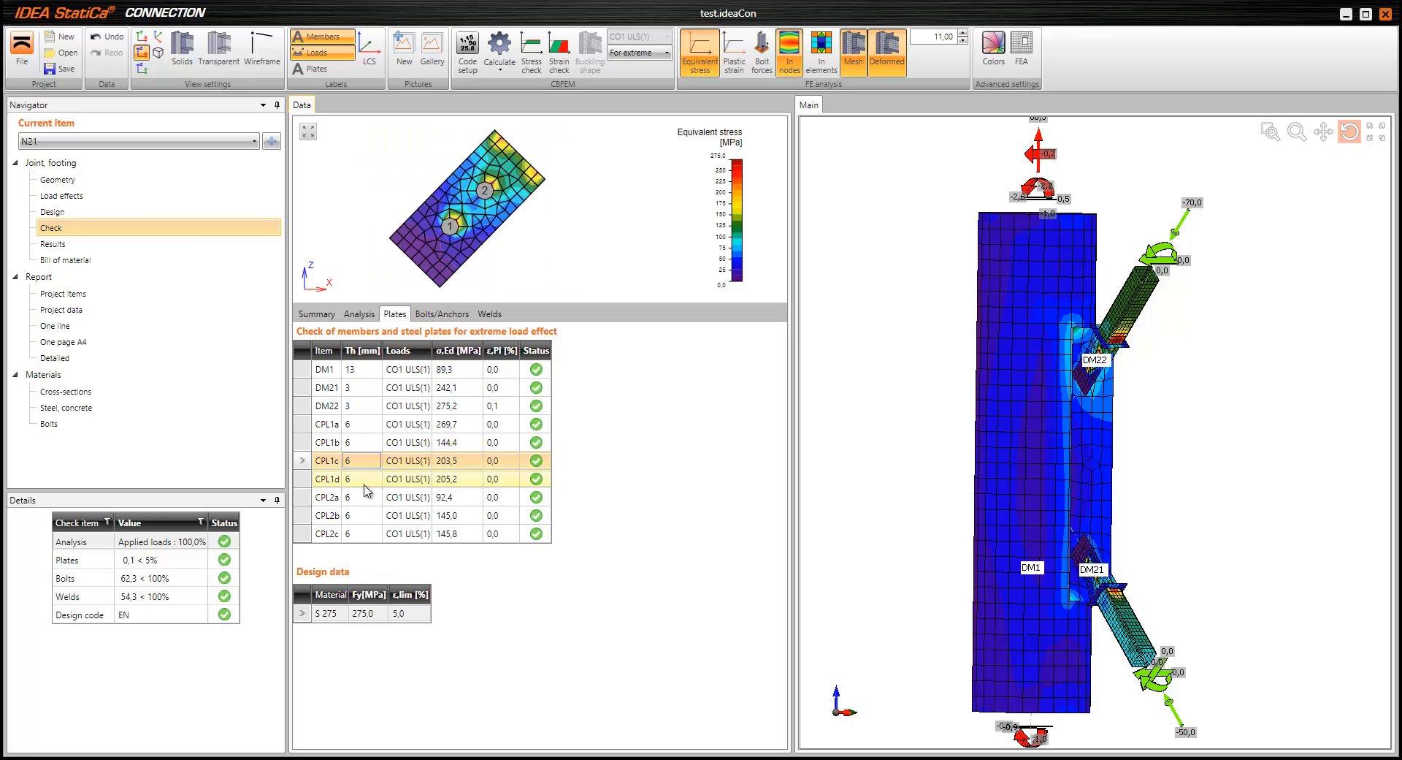
Review the bolt check results for bolts B1 through B4, locating each on its plate
click(447, 315)
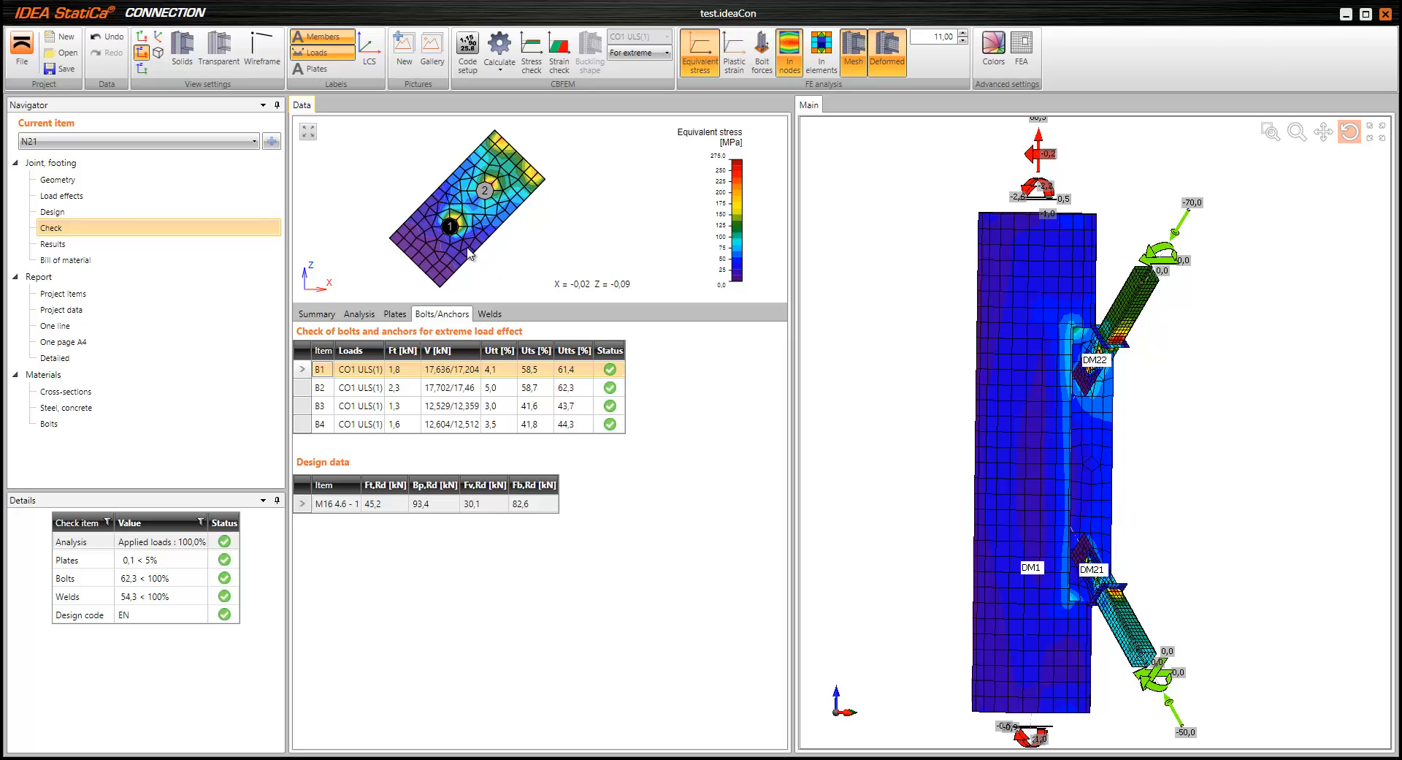
click(370, 388)
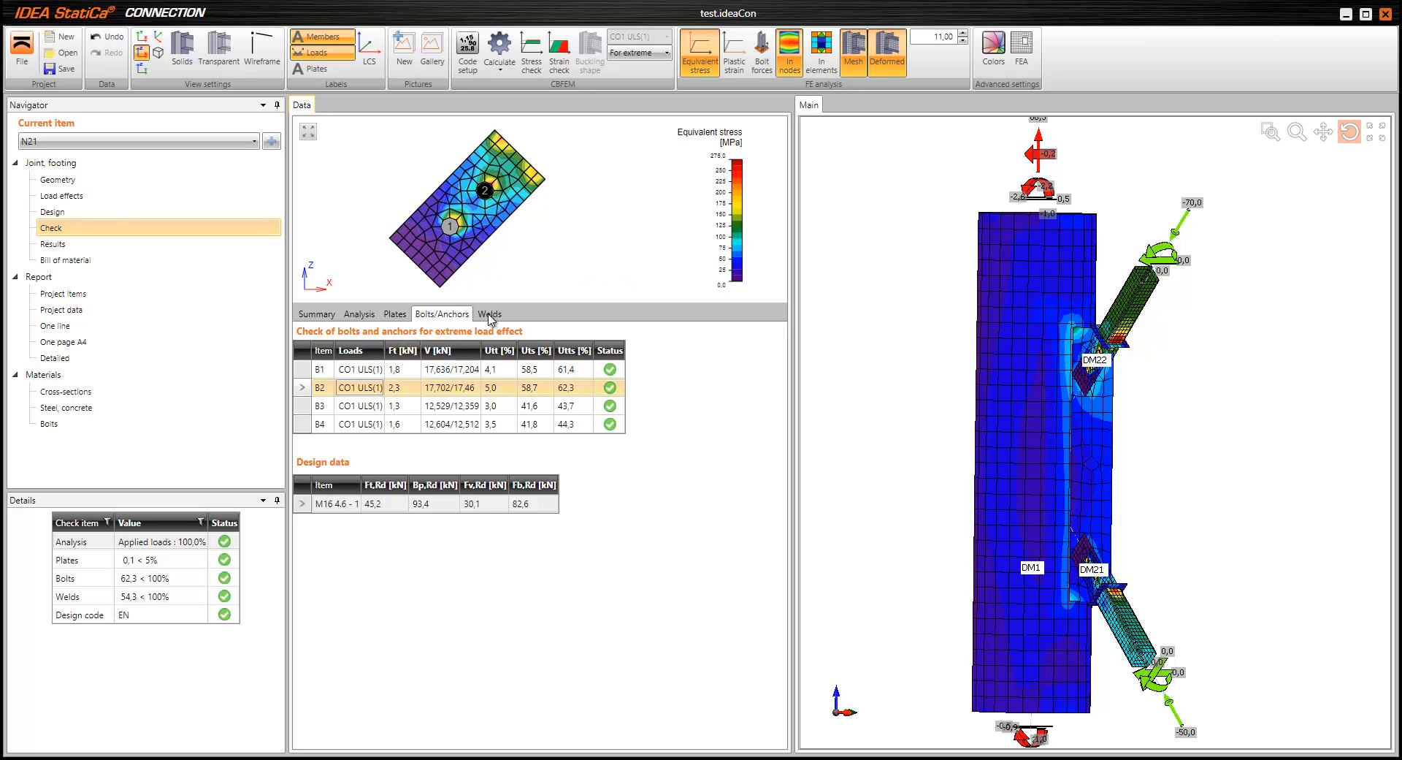
click(369, 405)
click(367, 424)
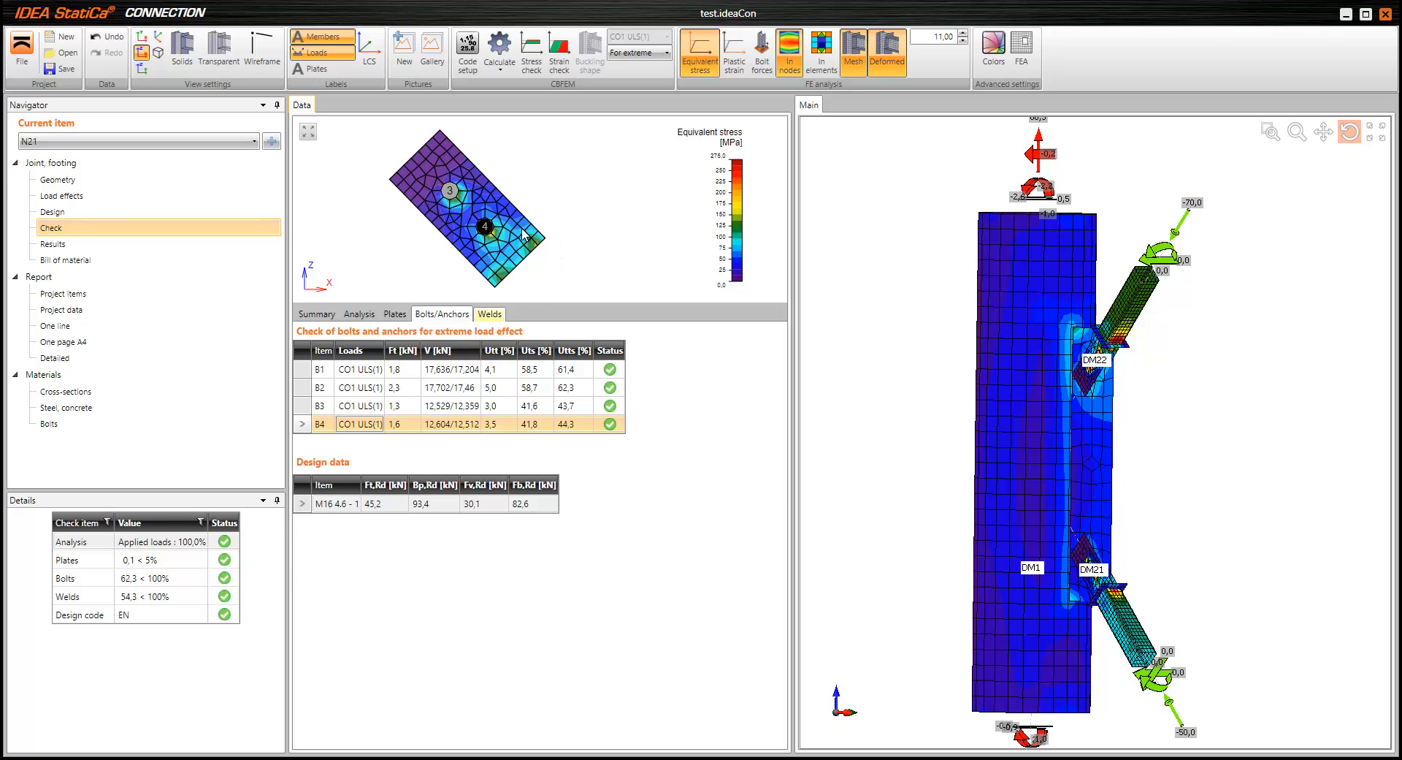
Review the weld check results for the CPL1b, CPL2a and DM1 welds, and return to the overview of all checks
click(363, 406)
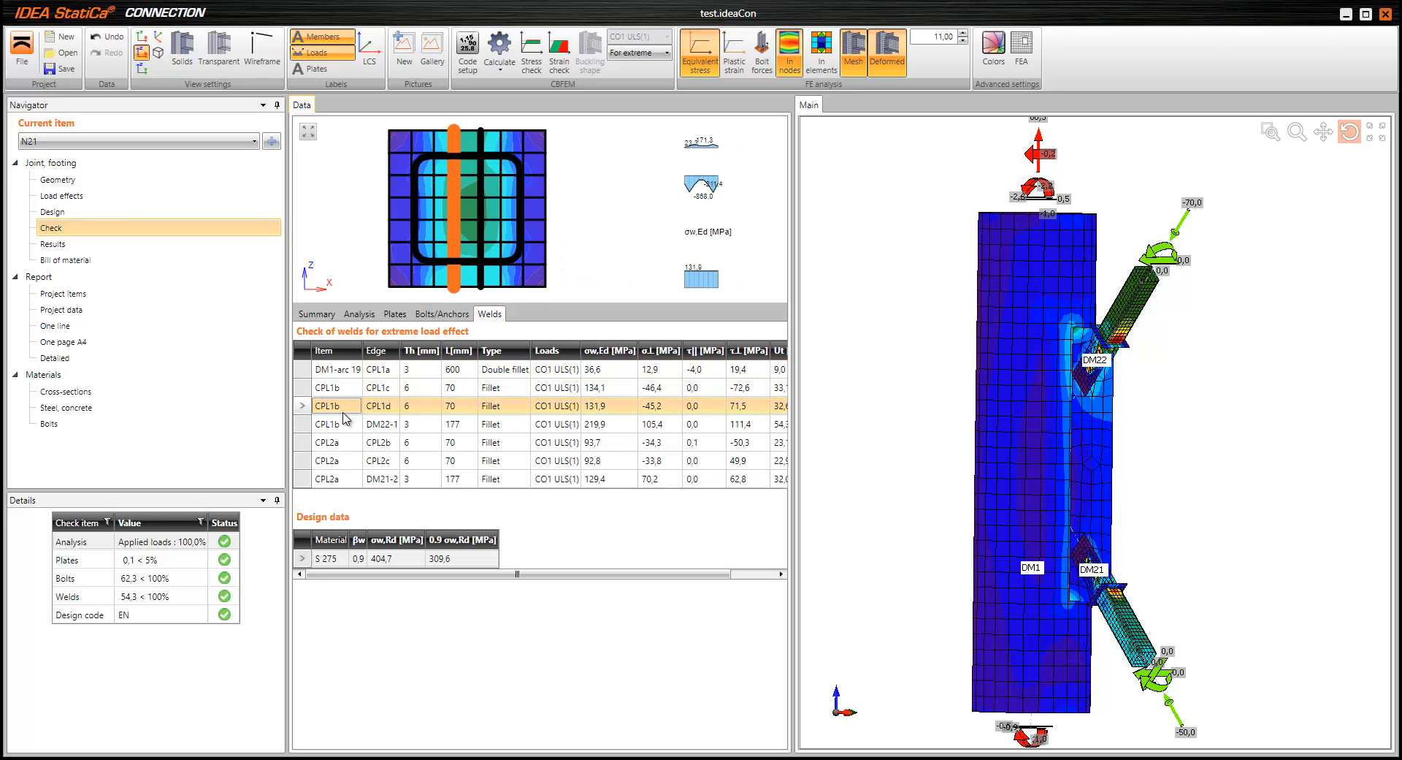
click(340, 423)
click(342, 444)
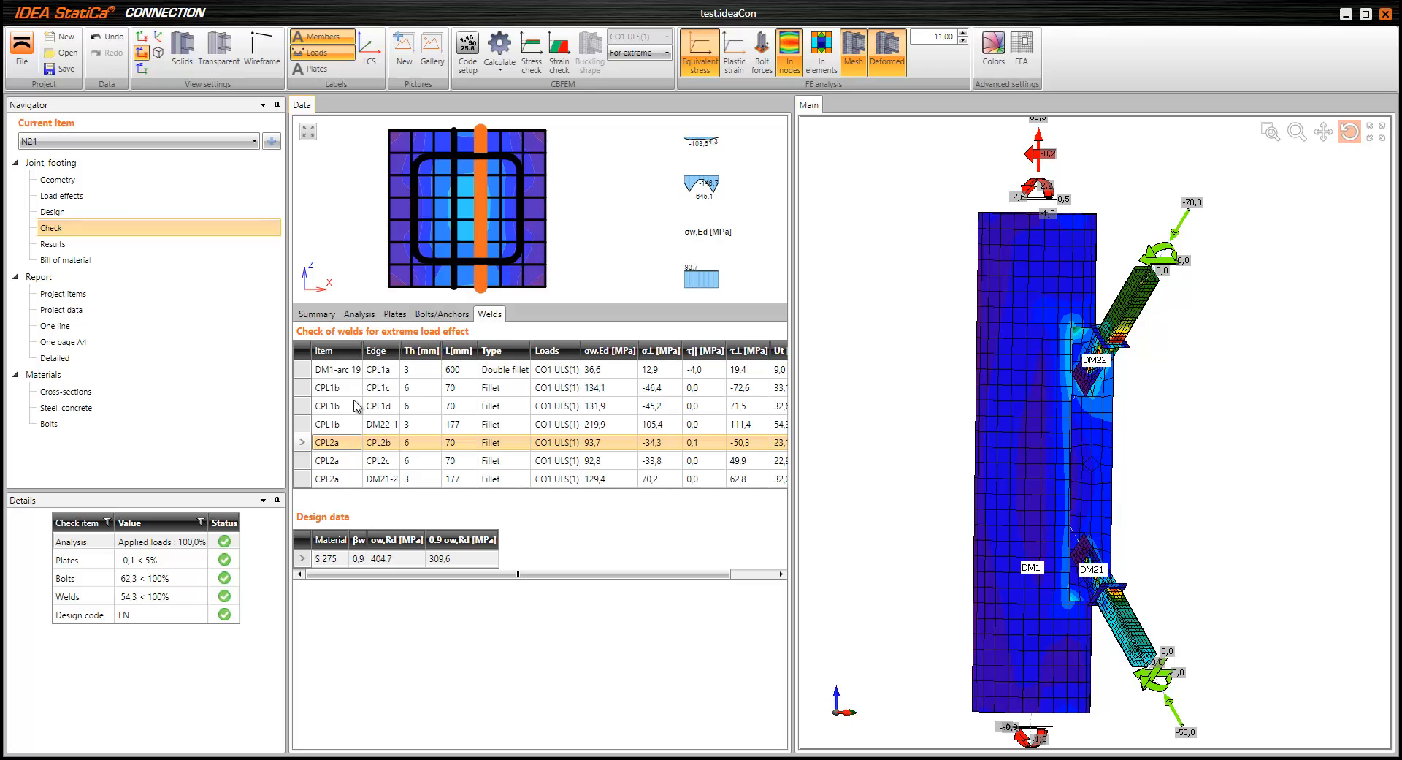
click(337, 370)
click(316, 314)
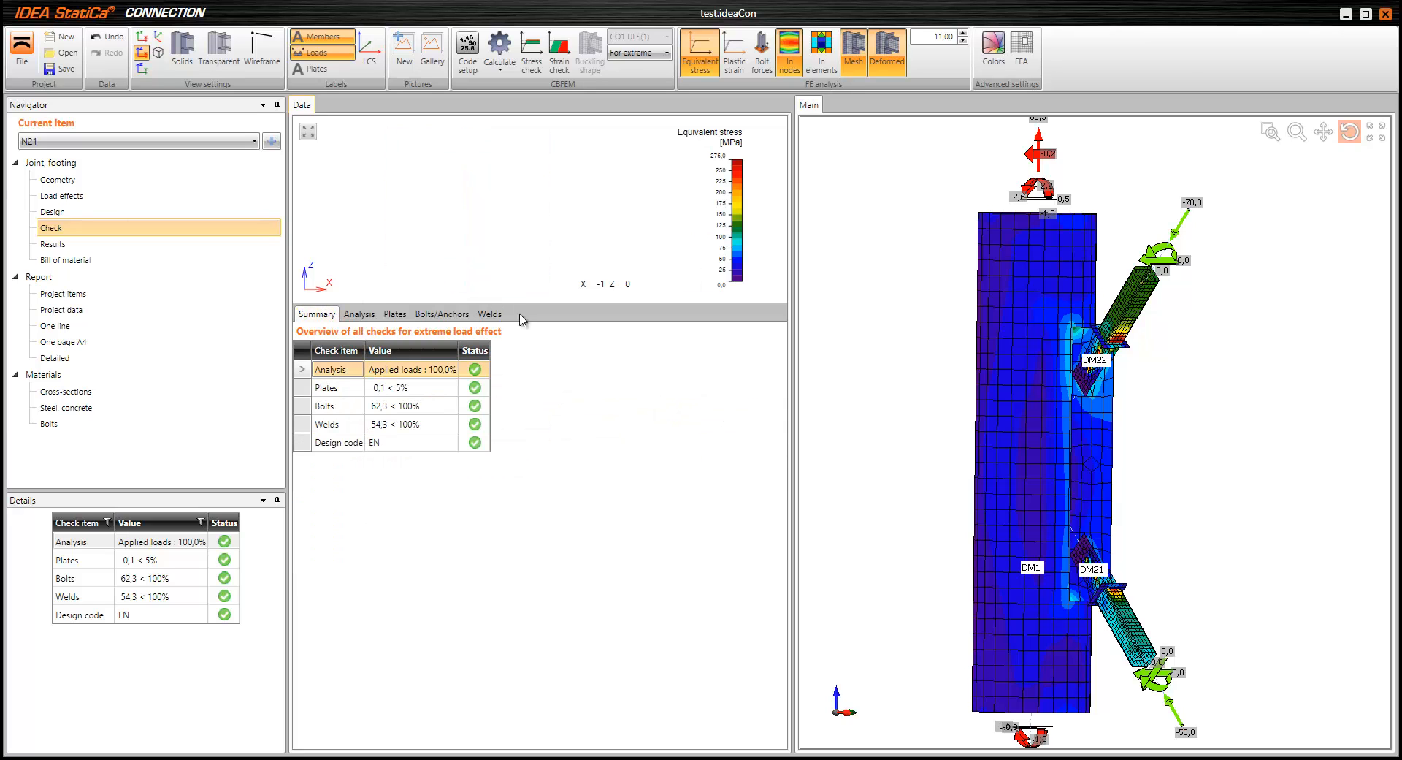
Run the linear buckling analysis for joint N21
drag(933, 405, 996, 431)
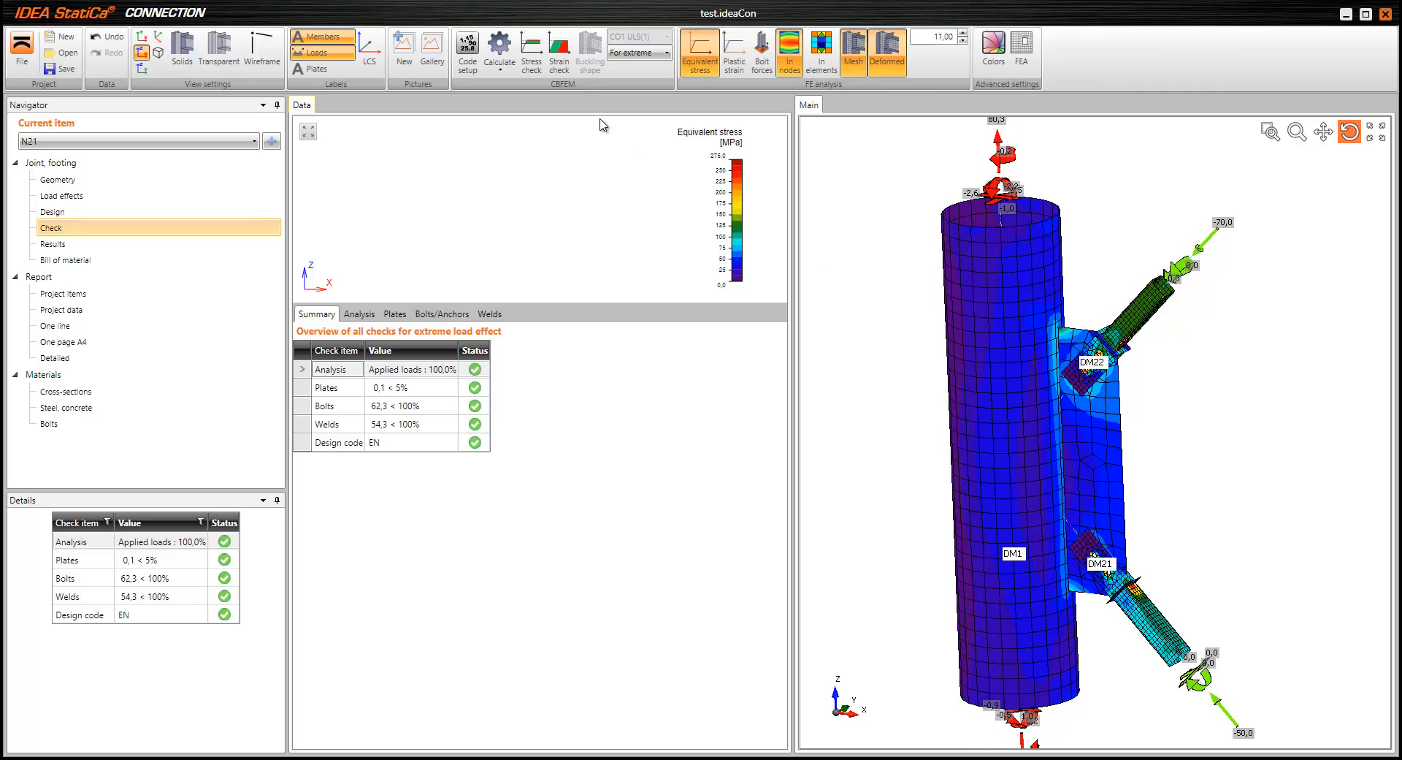
click(496, 70)
click(515, 104)
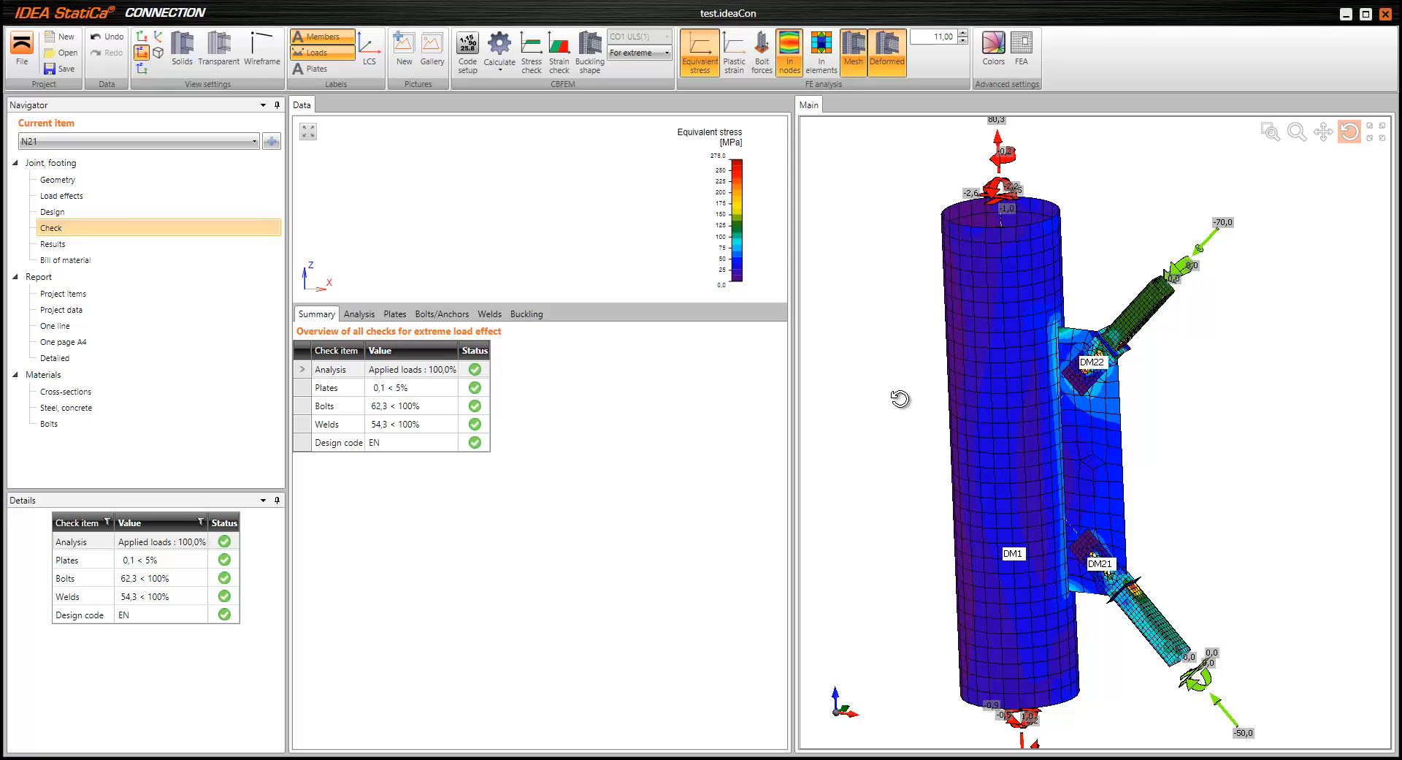
Display the buckling shape of joint N21 and examine the gusset plate's free edge between the two diagonals from several angles
click(593, 55)
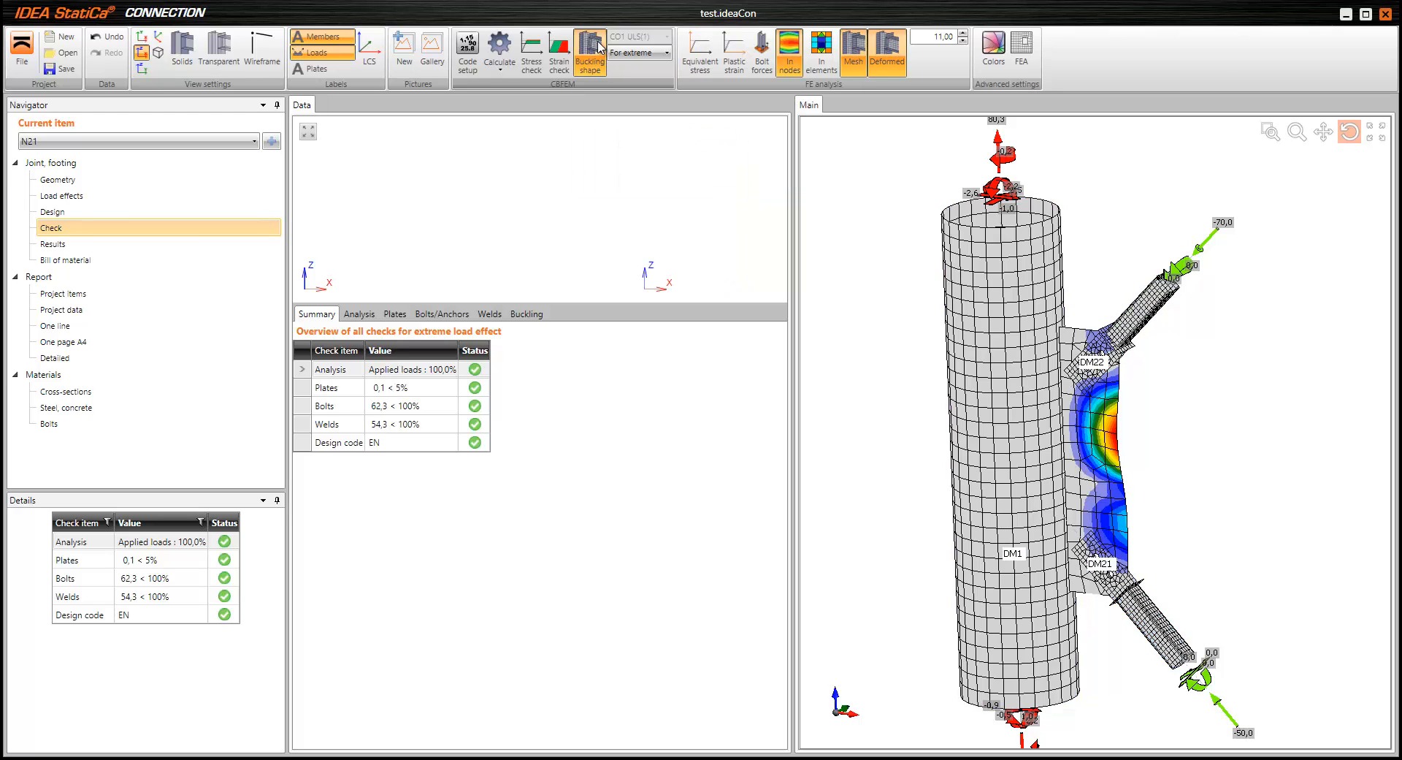
drag(991, 464, 1070, 499)
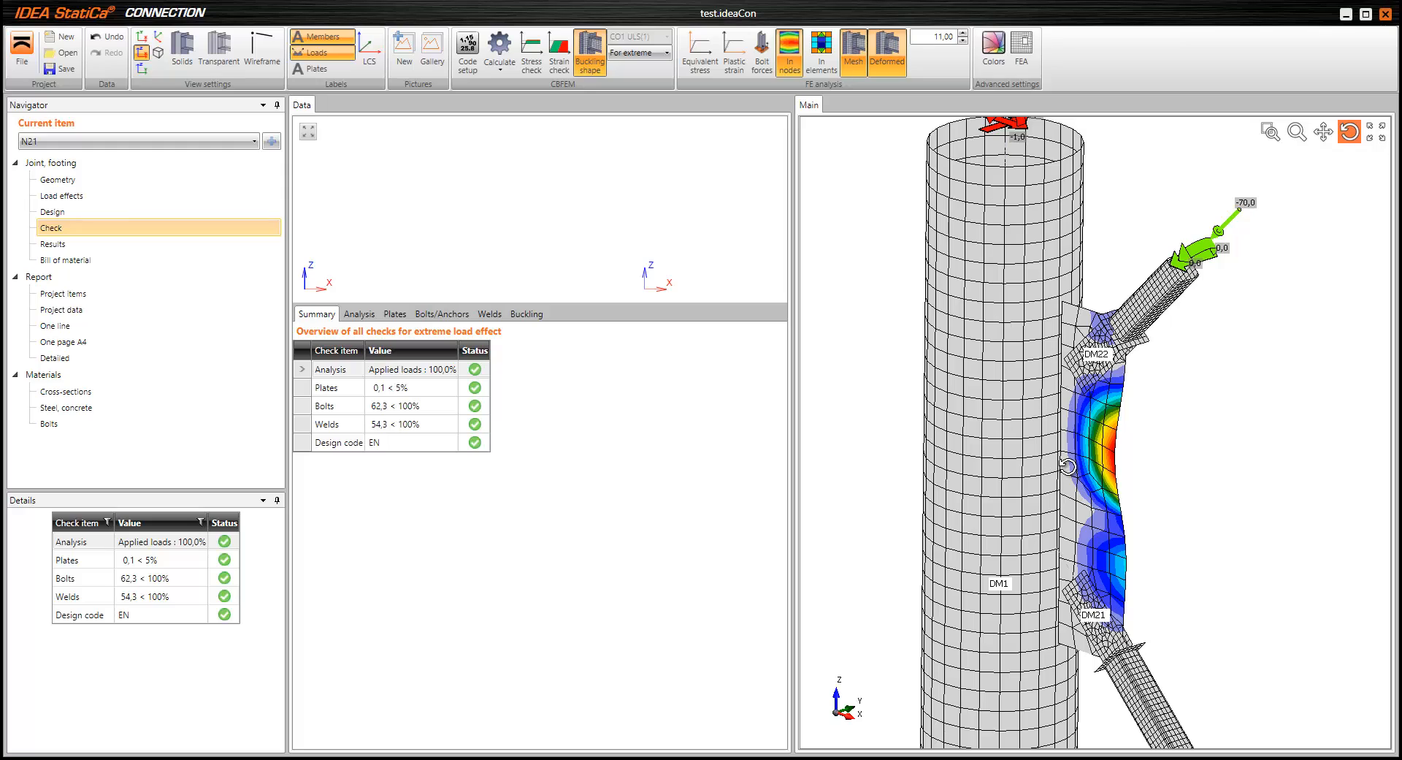
drag(1084, 468, 913, 488)
drag(1098, 446, 1139, 398)
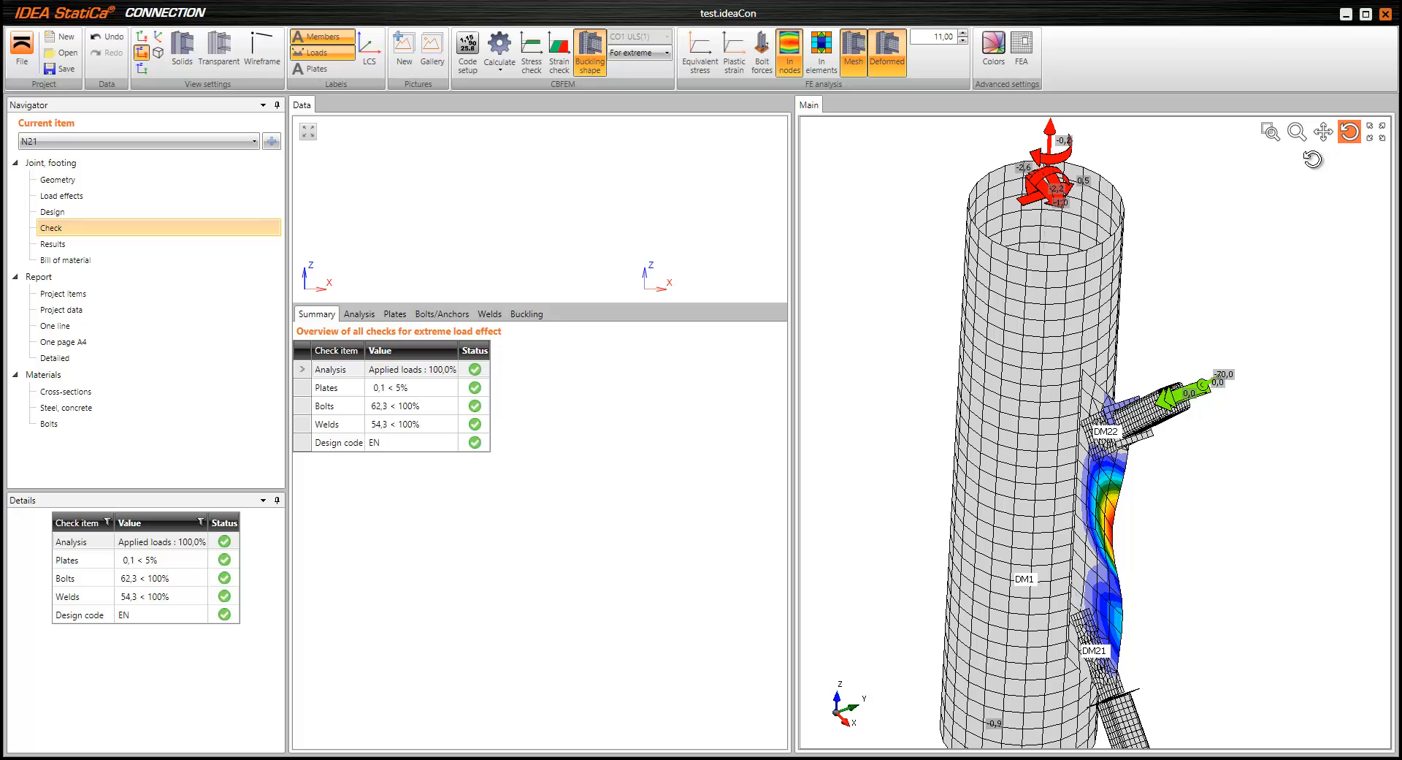
scroll(1099, 358, down, 3)
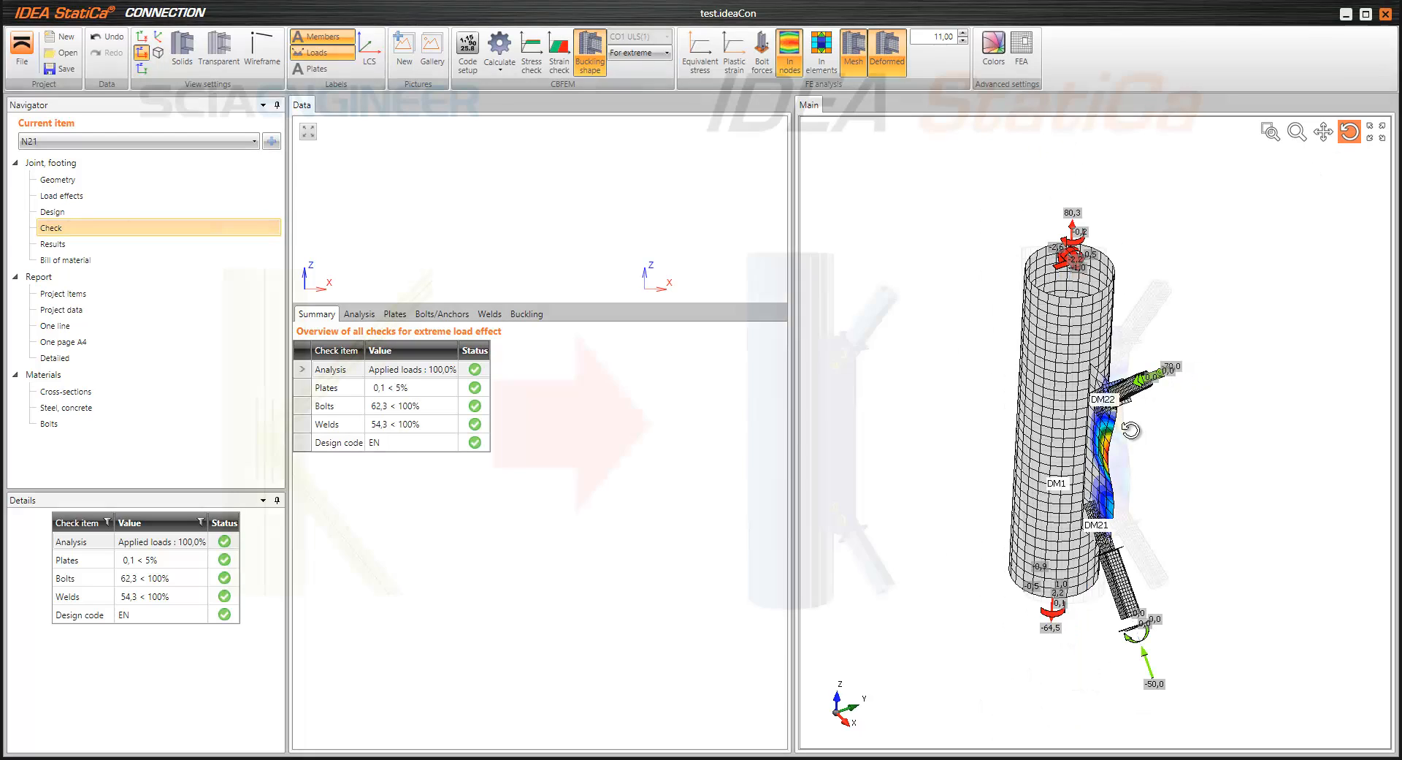